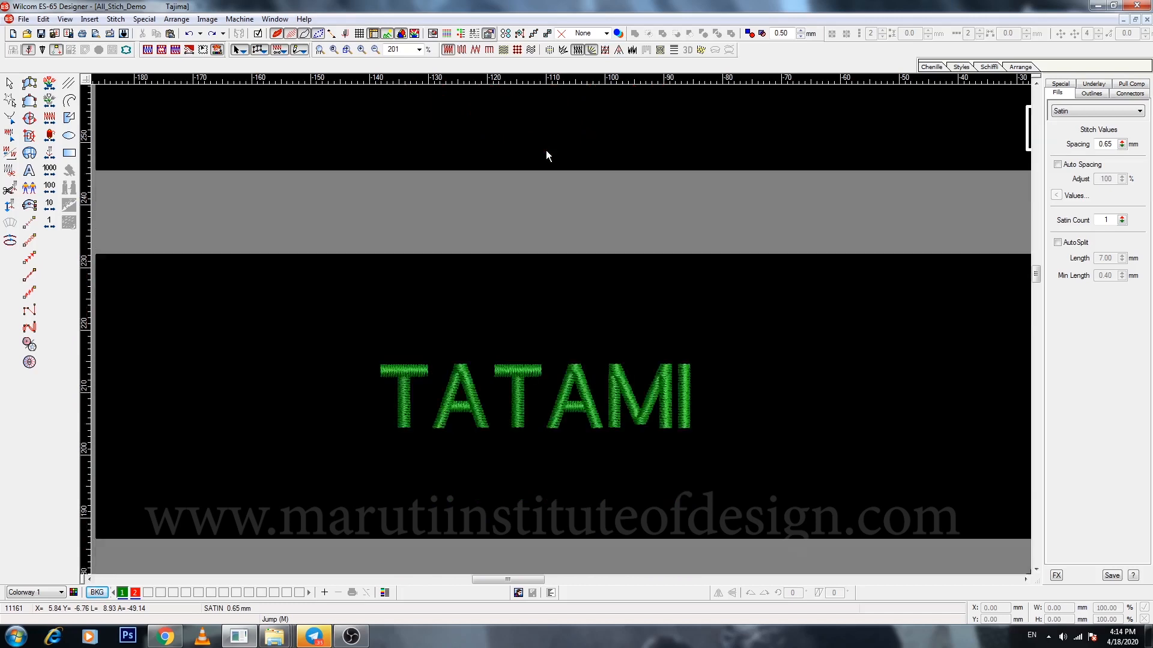
# Look through the stitch-type rows of the sample chart, from TATAMI down to PREPENDICULAR FILL.
pyautogui.scroll(-2, 546, 153)
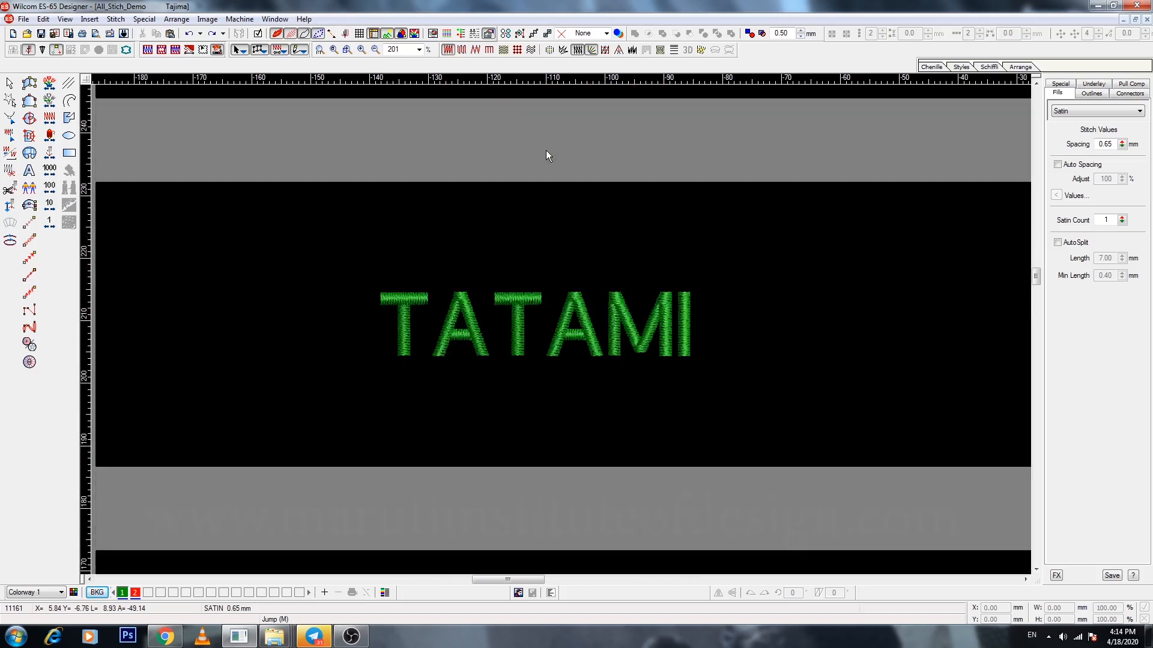
pyautogui.scroll(-2, 546, 155)
pyautogui.scroll(-2, 546, 155)
pyautogui.scroll(-2, 545, 155)
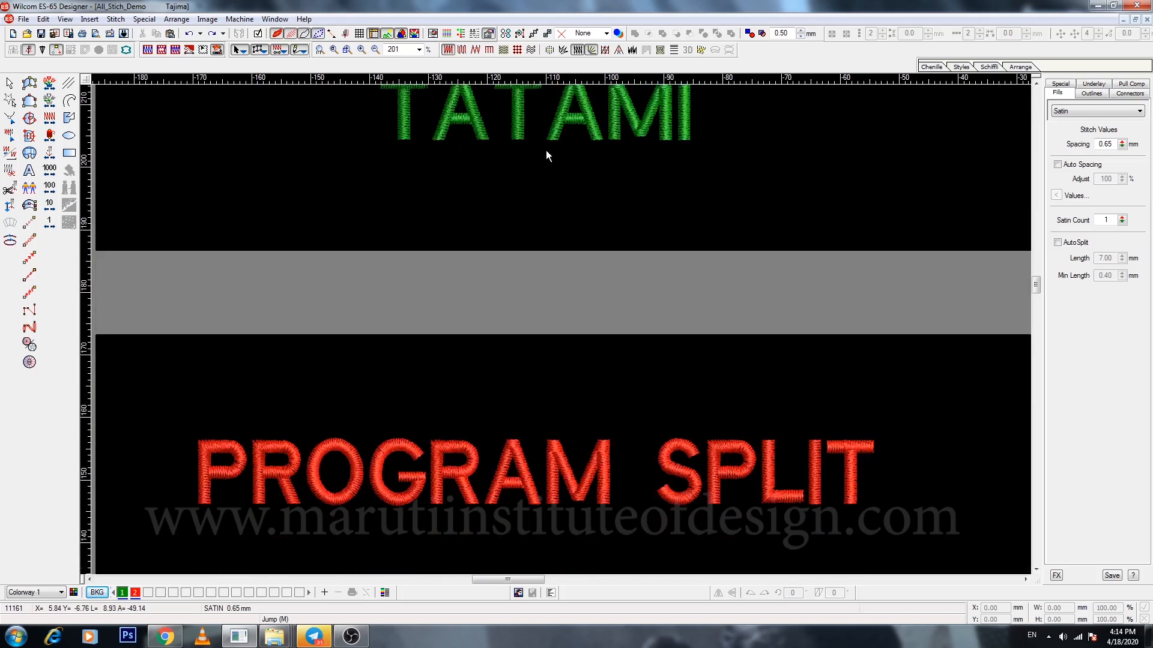
pyautogui.scroll(-2, 546, 155)
pyautogui.scroll(-2, 546, 155)
pyautogui.scroll(-2, 545, 155)
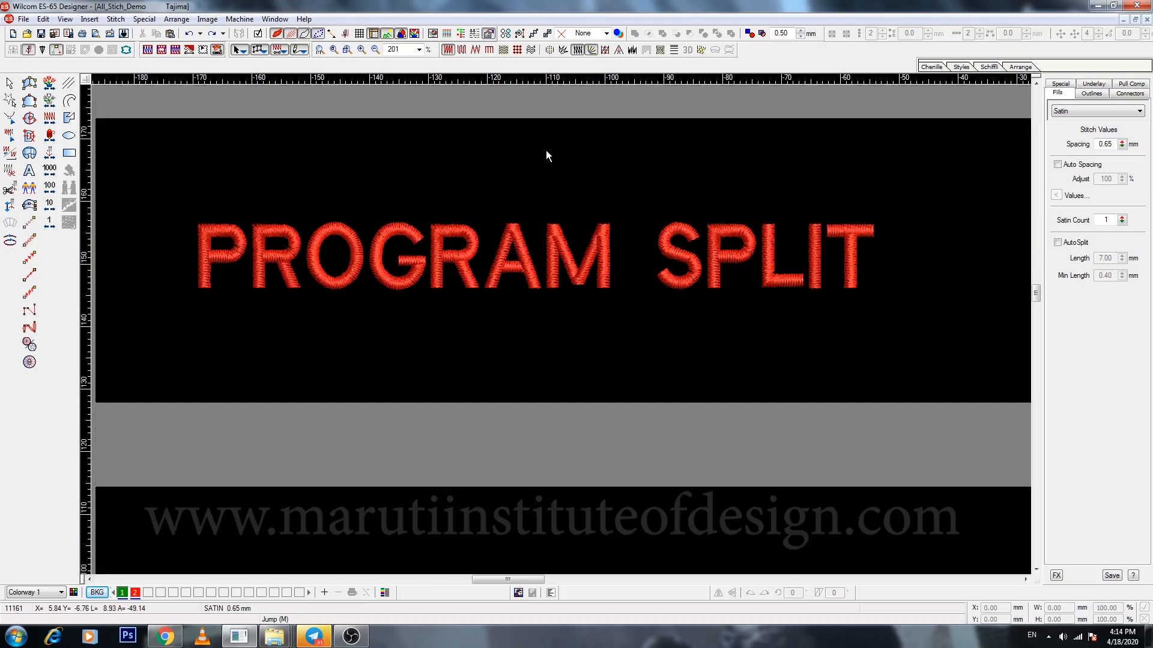
pyautogui.scroll(-6, 546, 155)
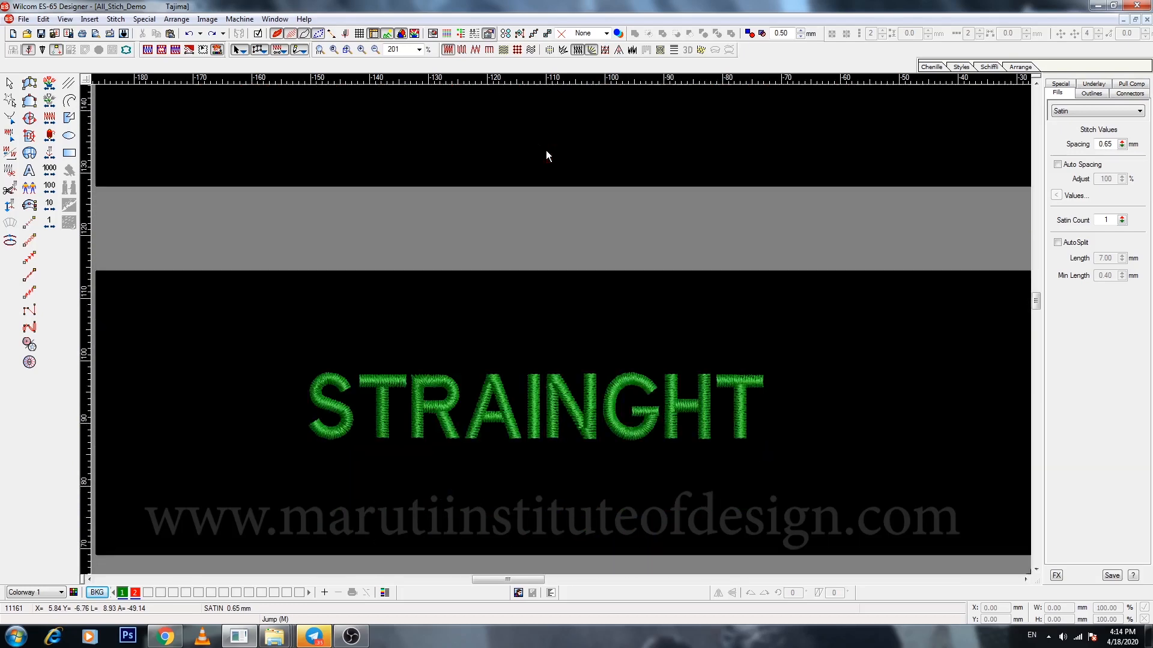
pyautogui.scroll(-6, 546, 154)
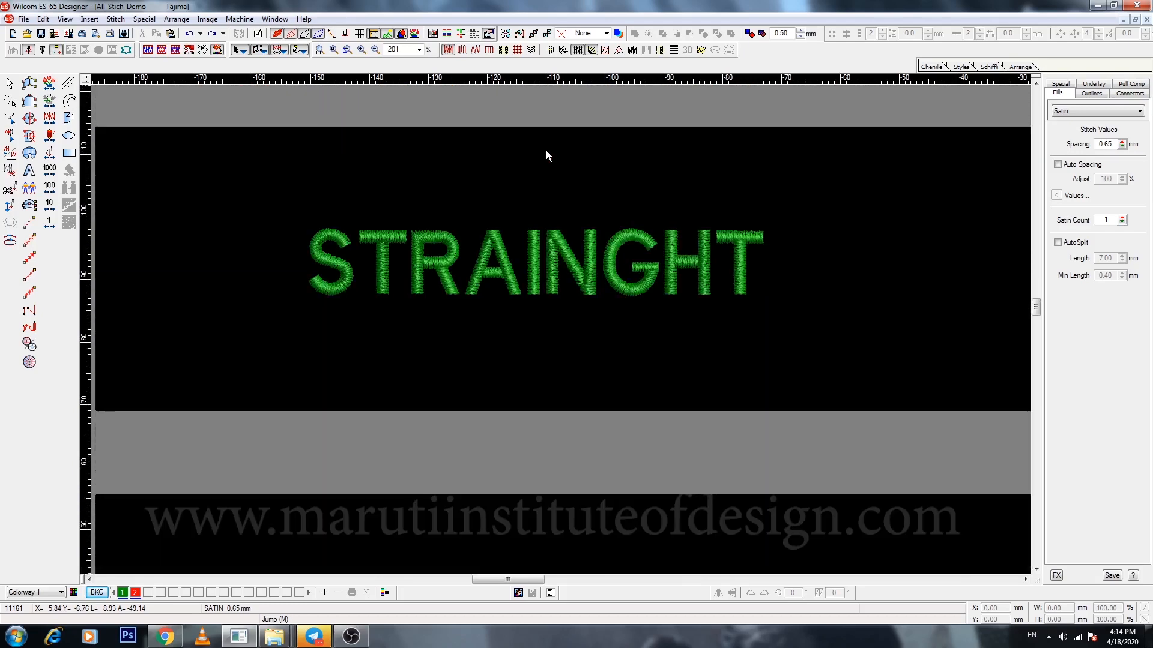
pyautogui.scroll(-6, 546, 155)
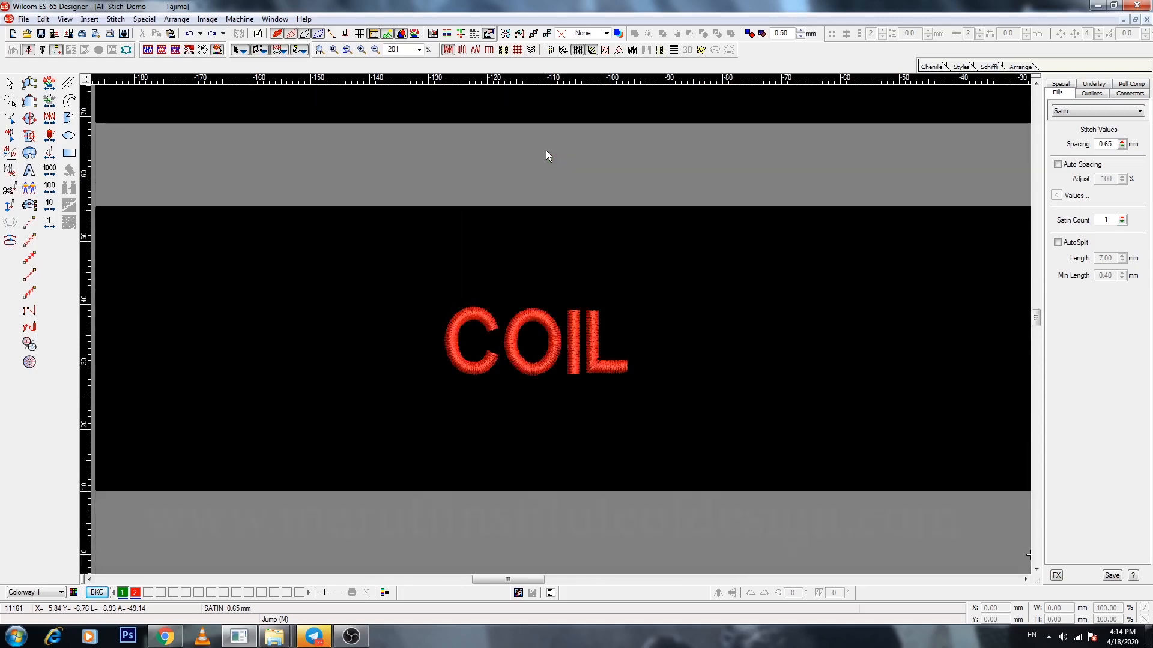
pyautogui.scroll(-10, 547, 151)
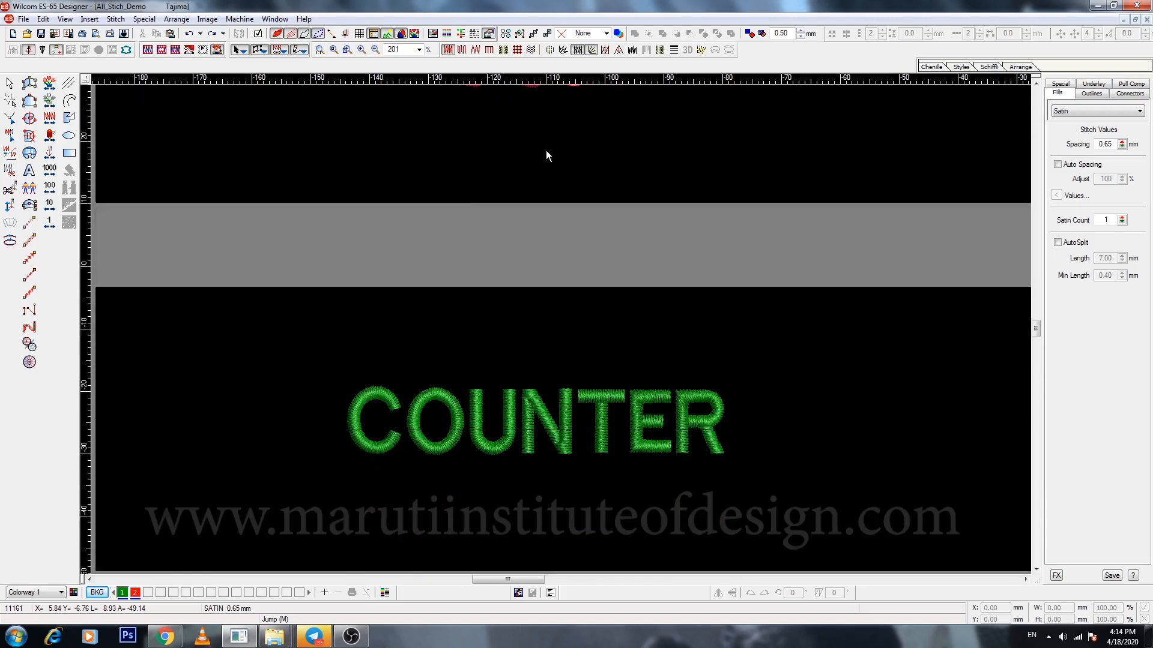
pyautogui.scroll(-10, 546, 155)
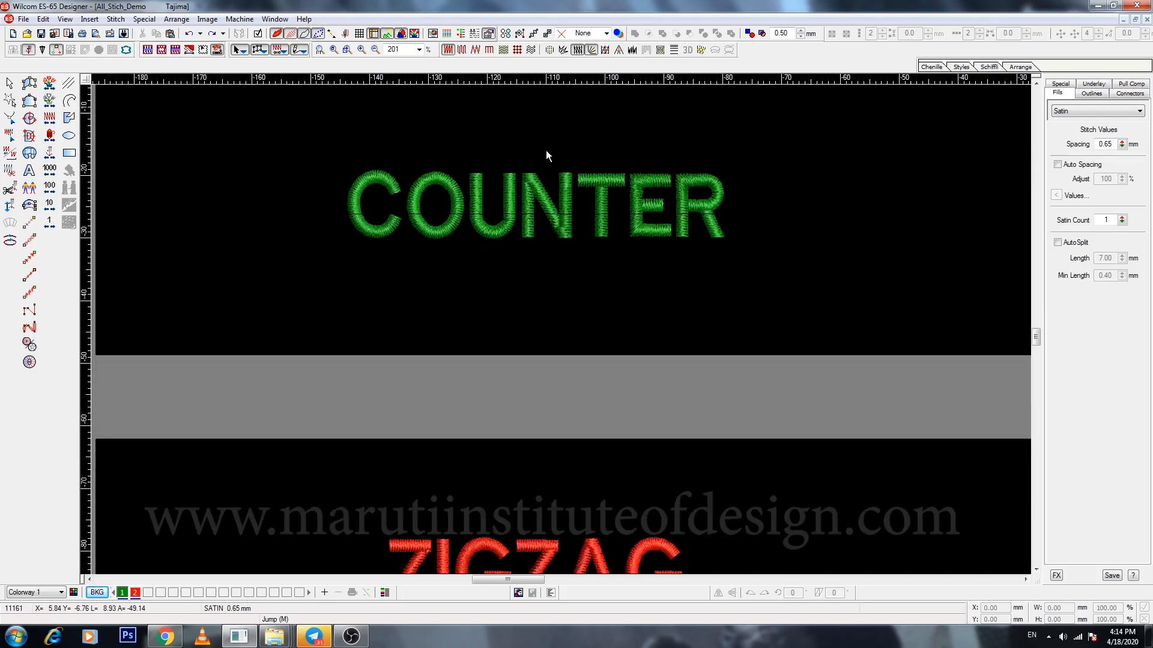
pyautogui.scroll(-10, 546, 155)
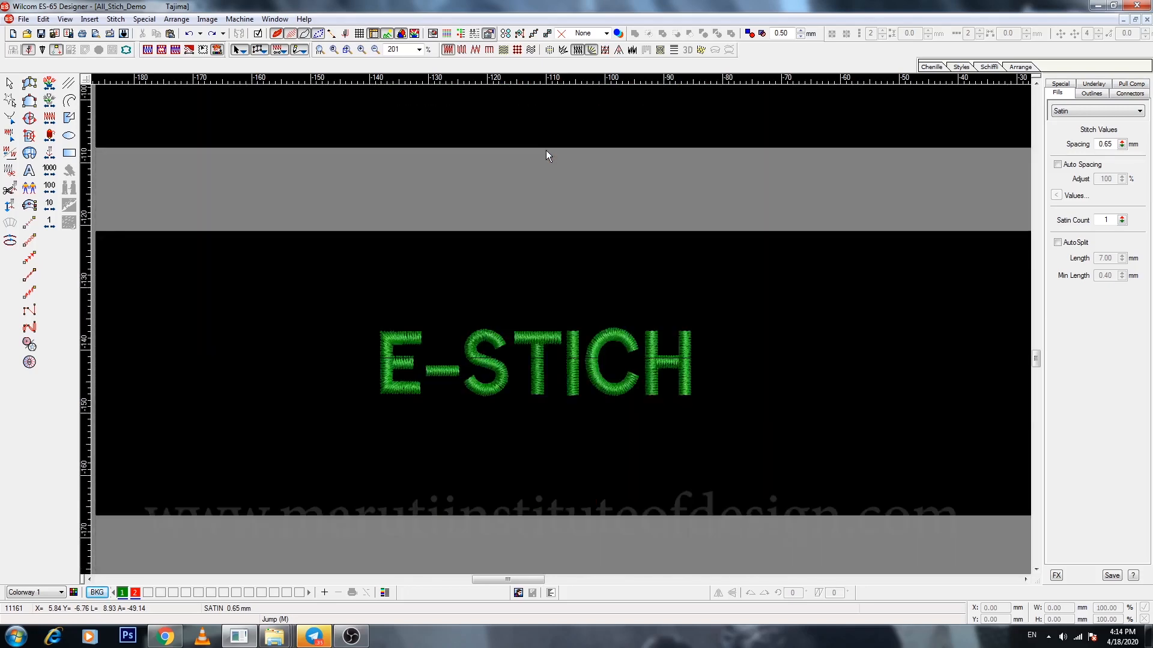
pyautogui.scroll(-10, 546, 150)
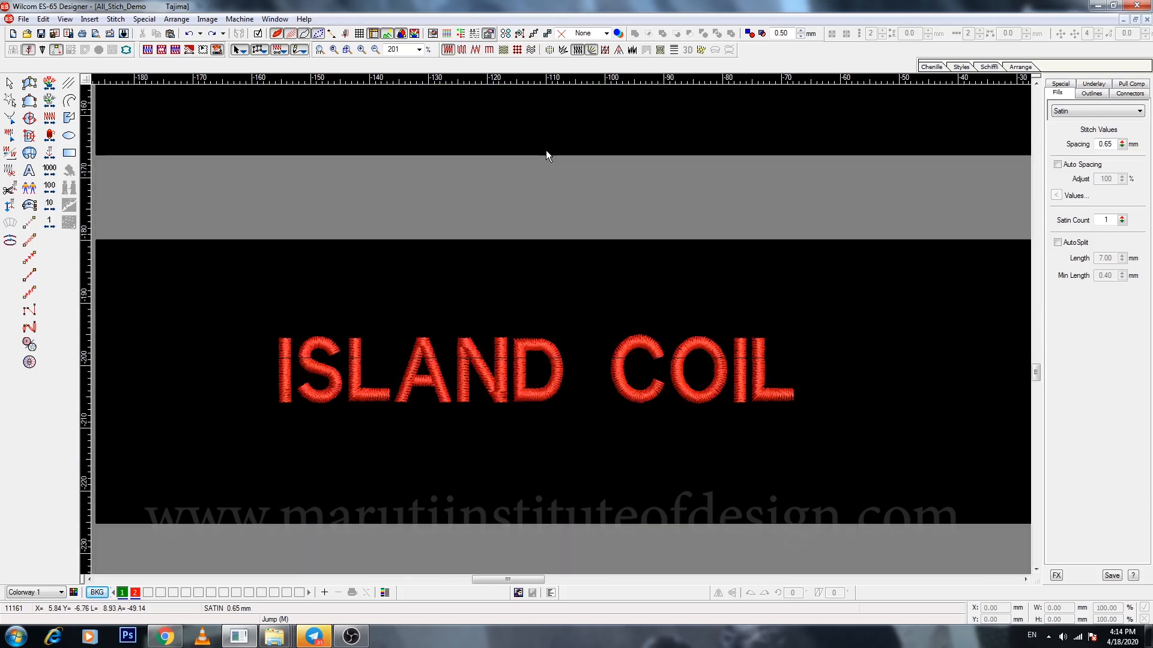
pyautogui.scroll(-10, 546, 155)
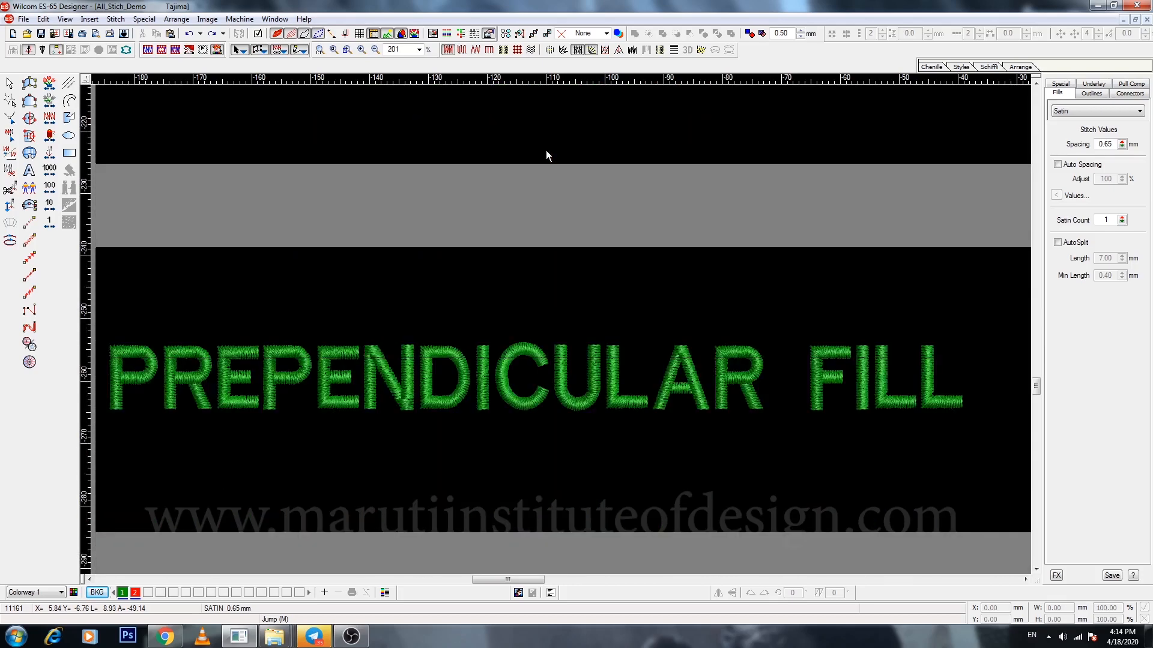
pyautogui.scroll(-6, 547, 151)
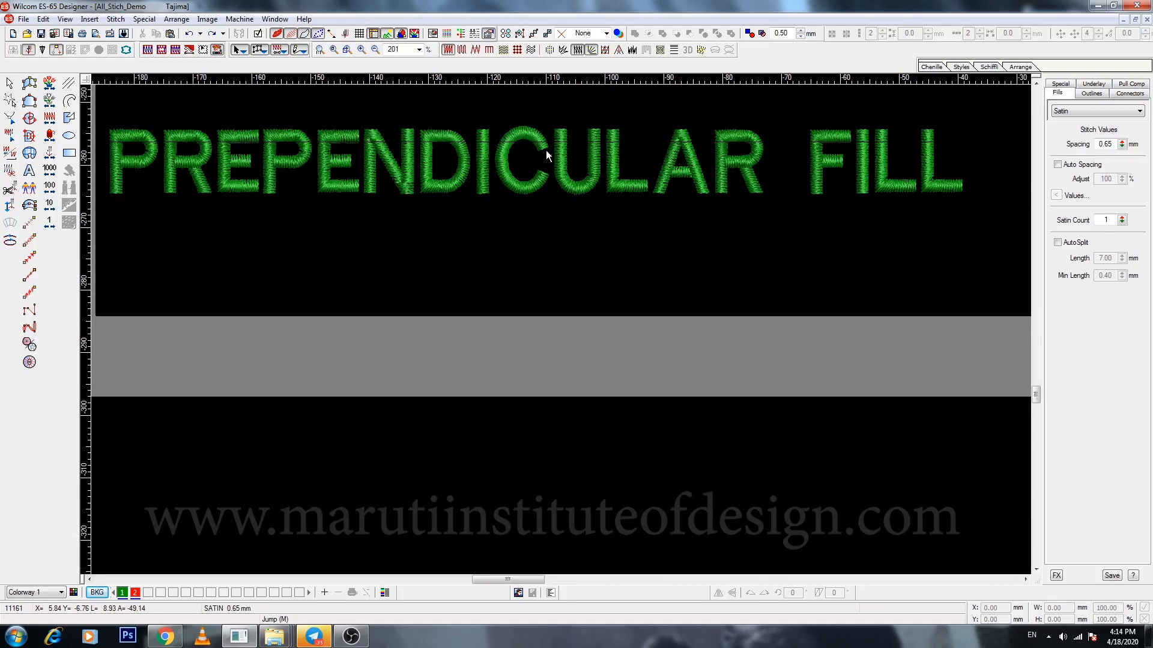
# Activate the two-sided column input tool with the Satin fill, ready at the first leaf in the SATIN row.
pyautogui.press('0')
pyautogui.press('b')
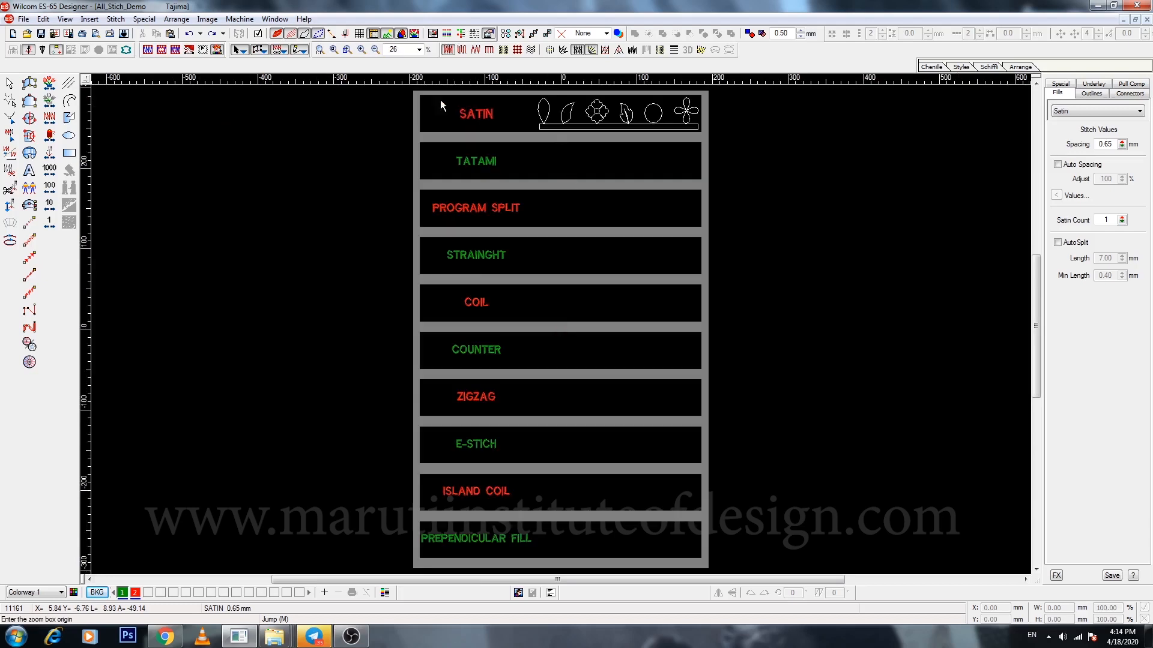
pyautogui.click(704, 142)
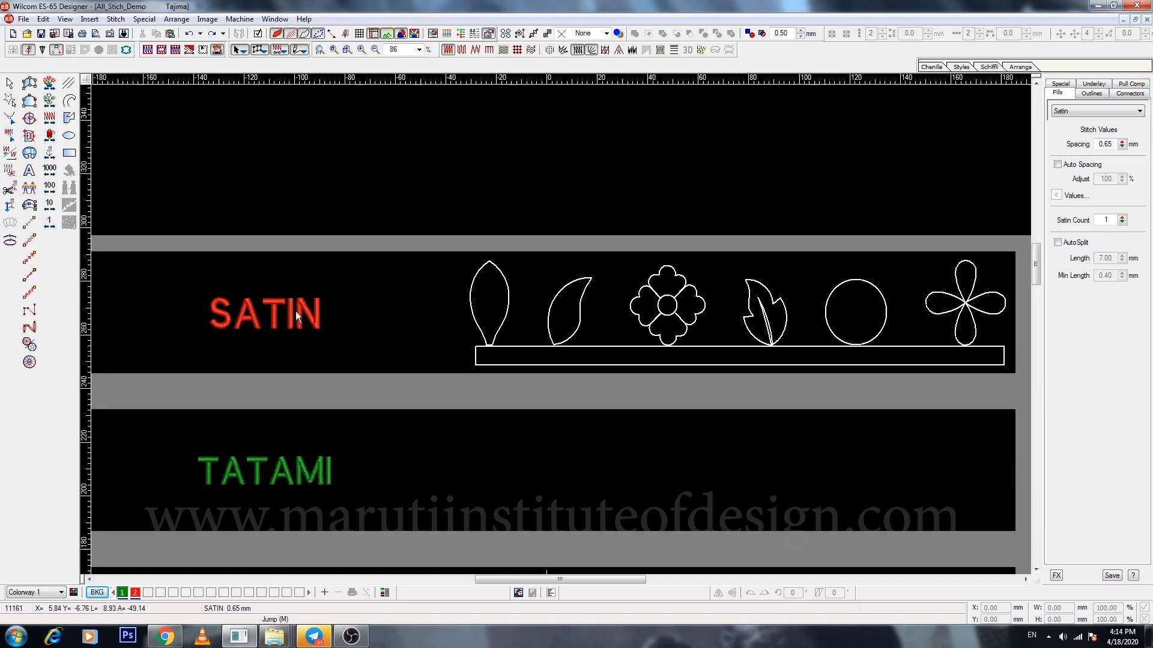
pyautogui.click(30, 84)
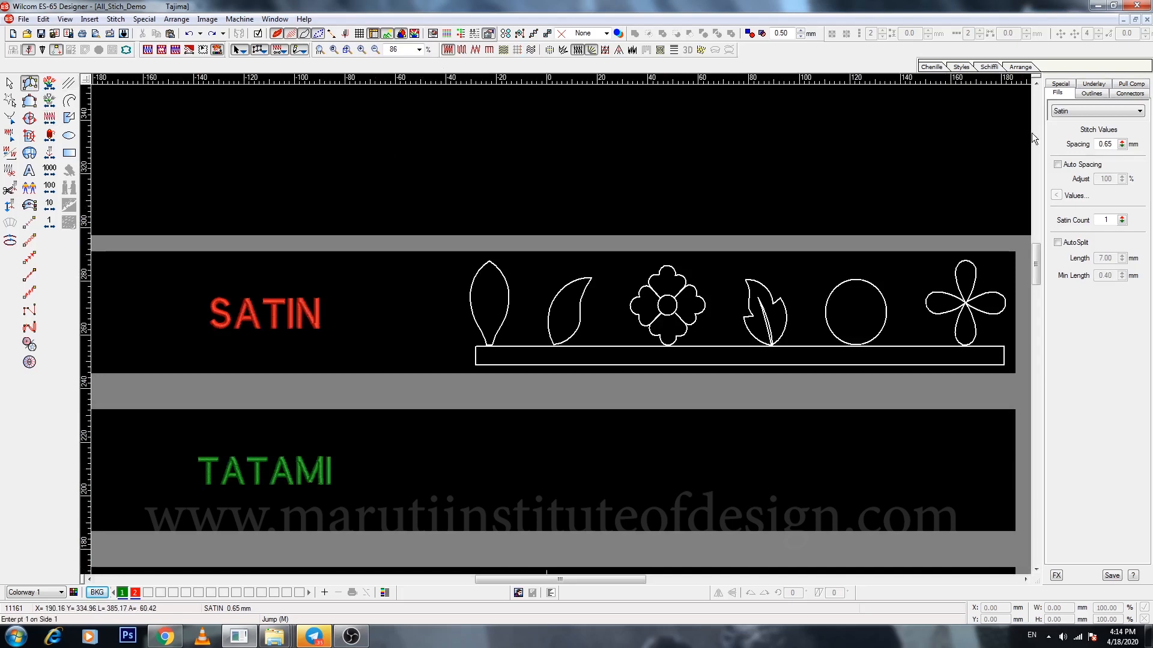
pyautogui.click(1053, 115)
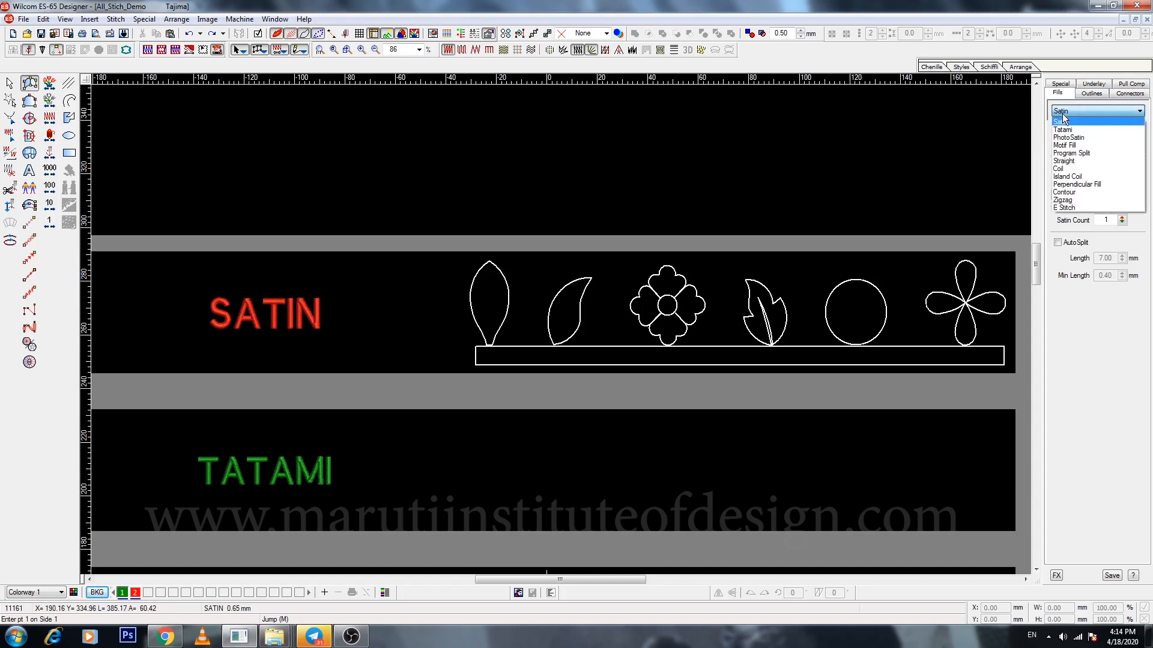
pyautogui.click(1061, 123)
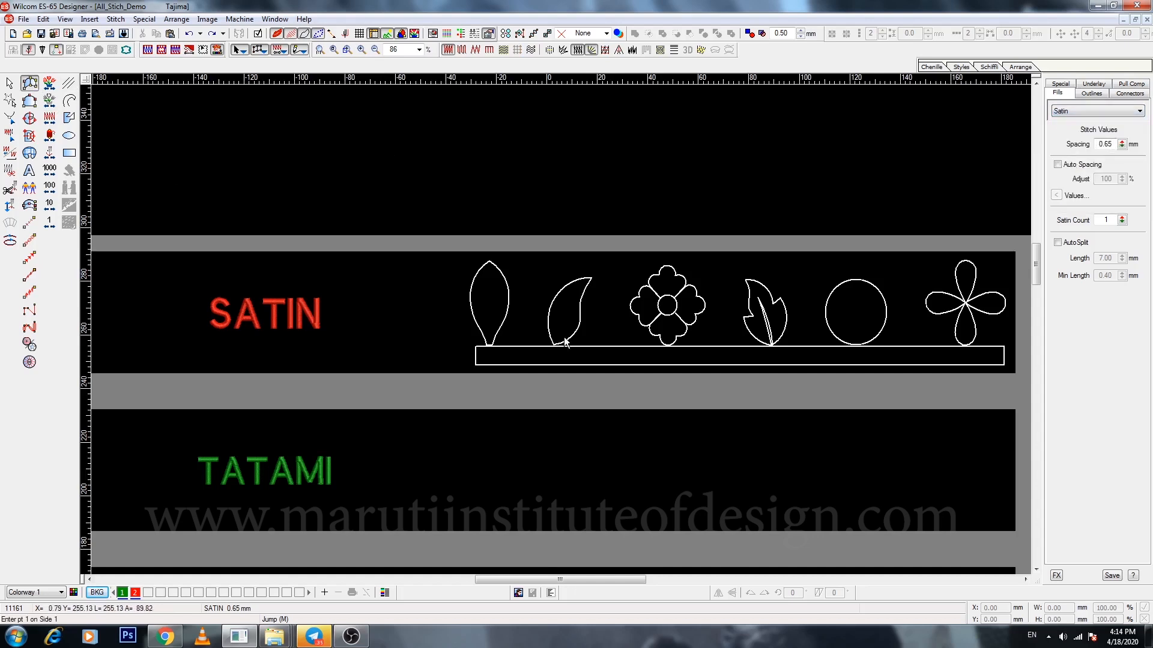
pyautogui.press('b')
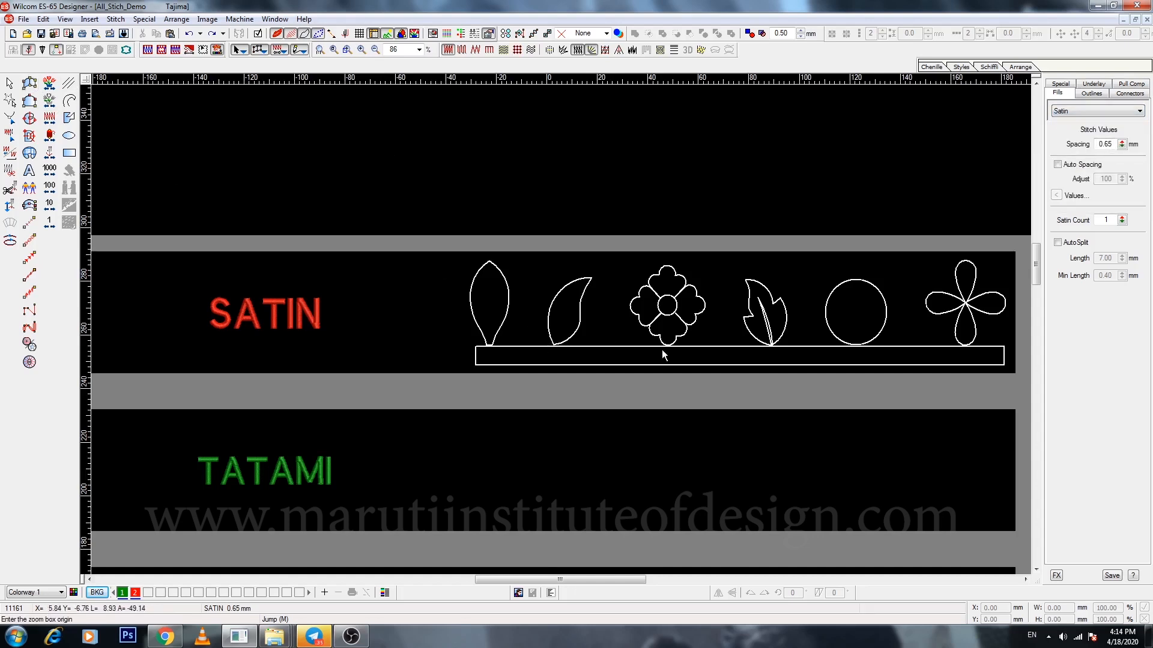
pyautogui.moveTo(768, 376); pyautogui.dragTo(422, 207)
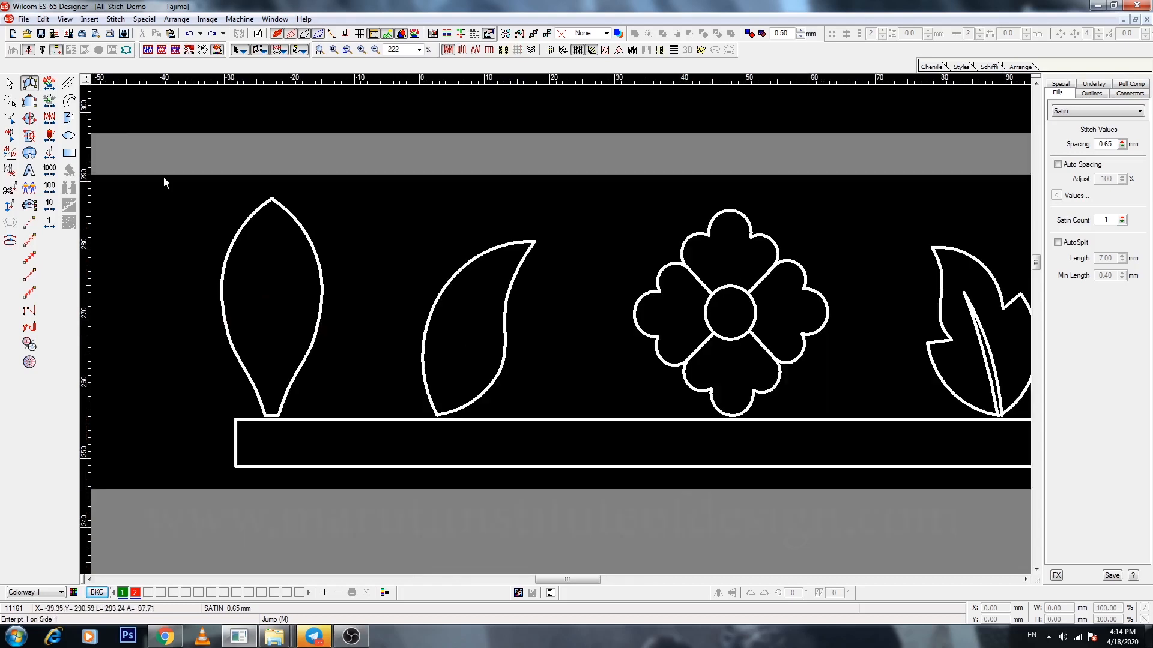
pyautogui.press('b')
pyautogui.moveTo(163, 178); pyautogui.dragTo(419, 489)
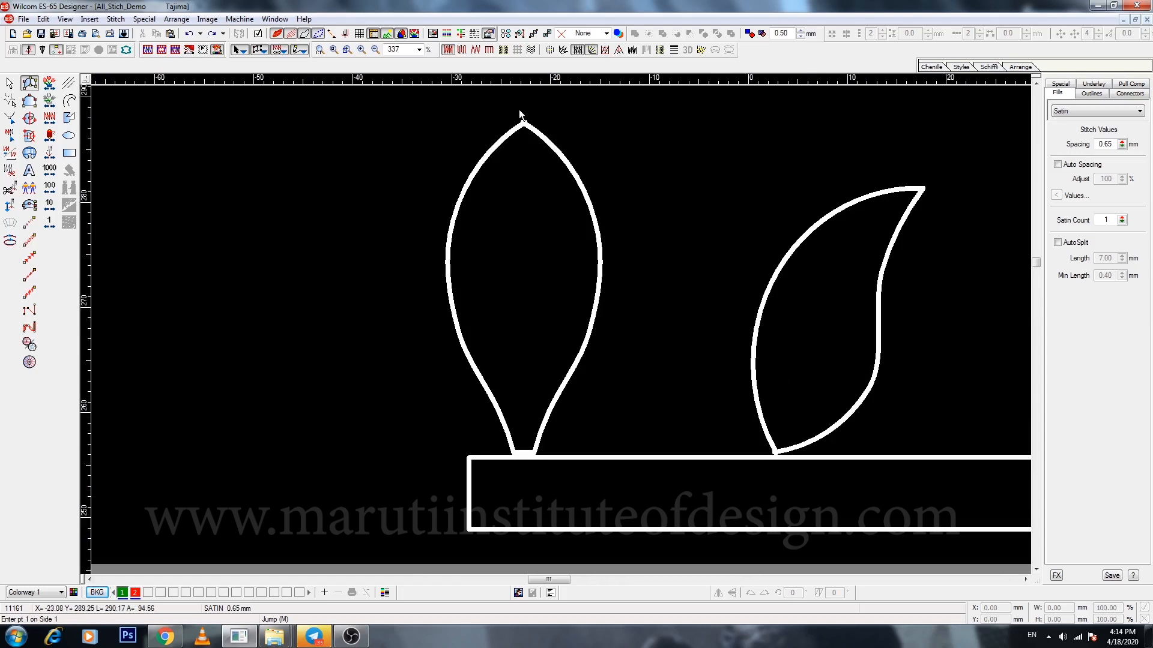
# Digitize the first leaf's left half with point pairs between its centre line and left outline, from the base up to the tip.
pyautogui.click(524, 82)
pyautogui.click(525, 452)
pyautogui.click(510, 455)
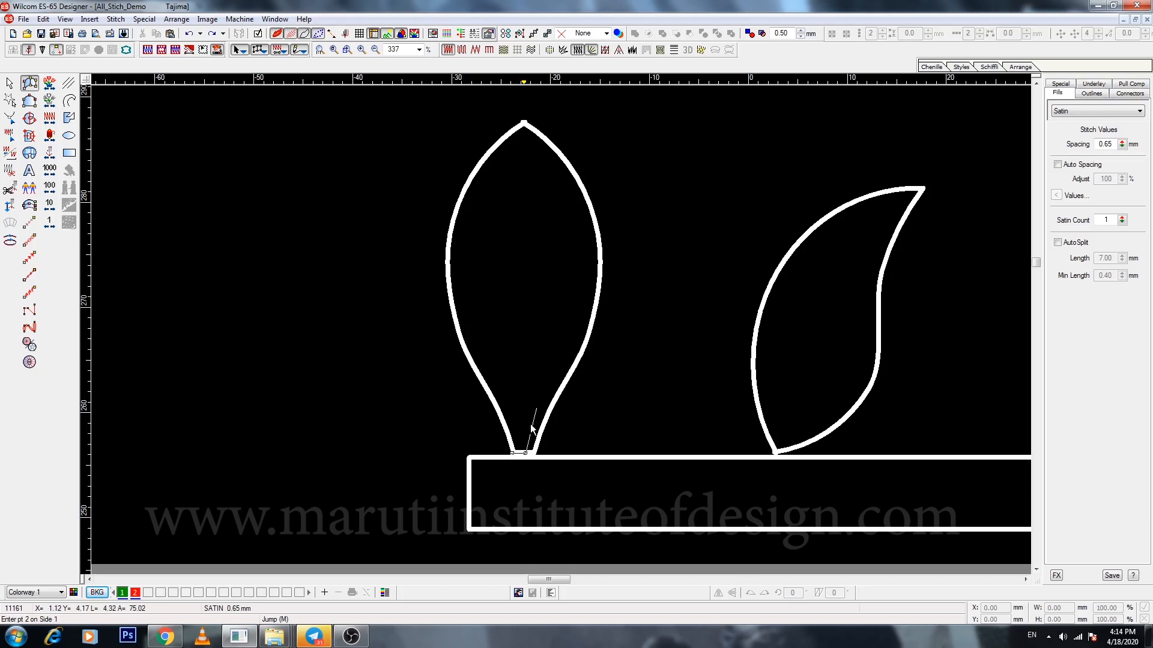
pyautogui.click(499, 412)
pyautogui.click(525, 389)
pyautogui.click(474, 369)
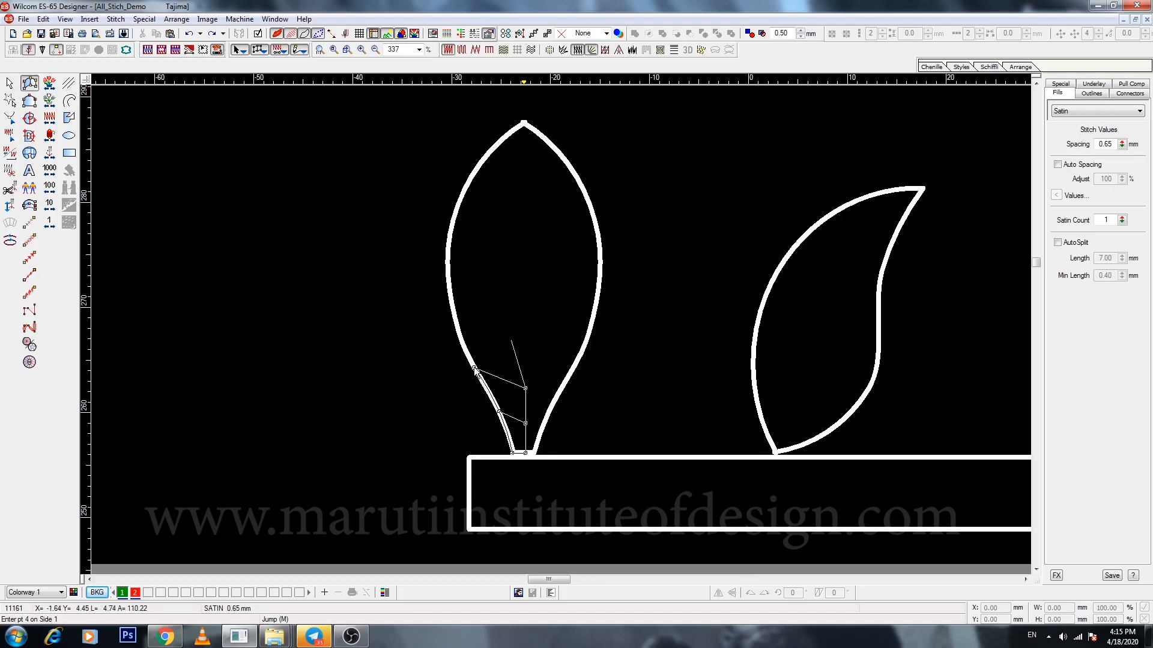
pyautogui.click(525, 346)
pyautogui.click(453, 306)
pyautogui.click(525, 284)
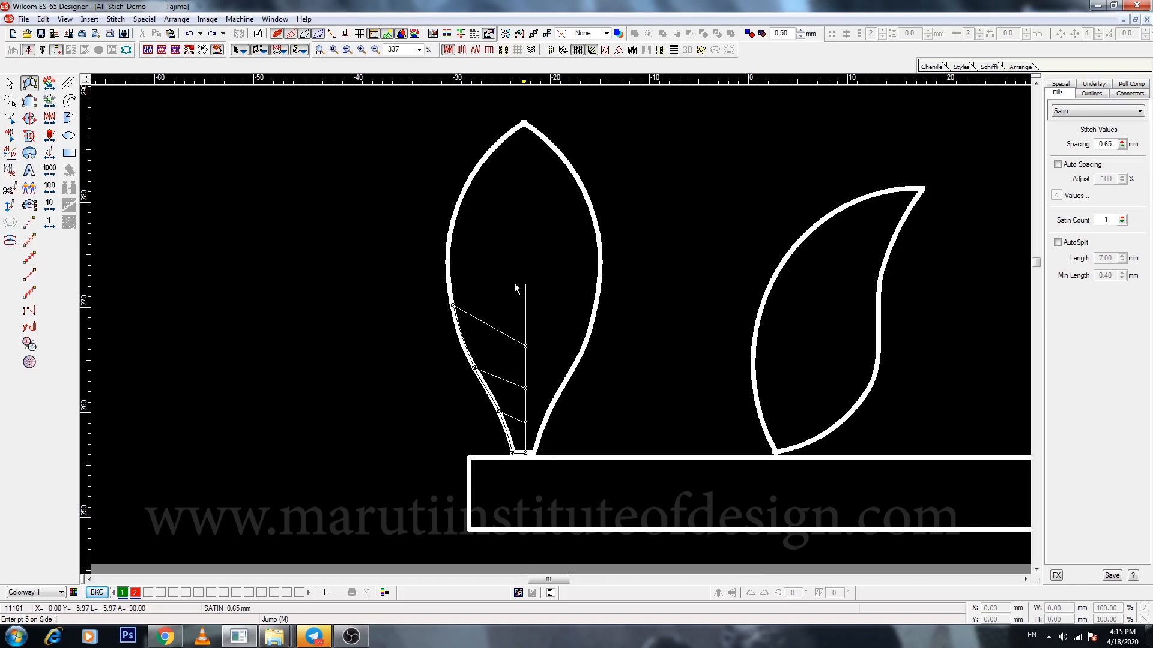
pyautogui.click(455, 219)
pyautogui.click(525, 228)
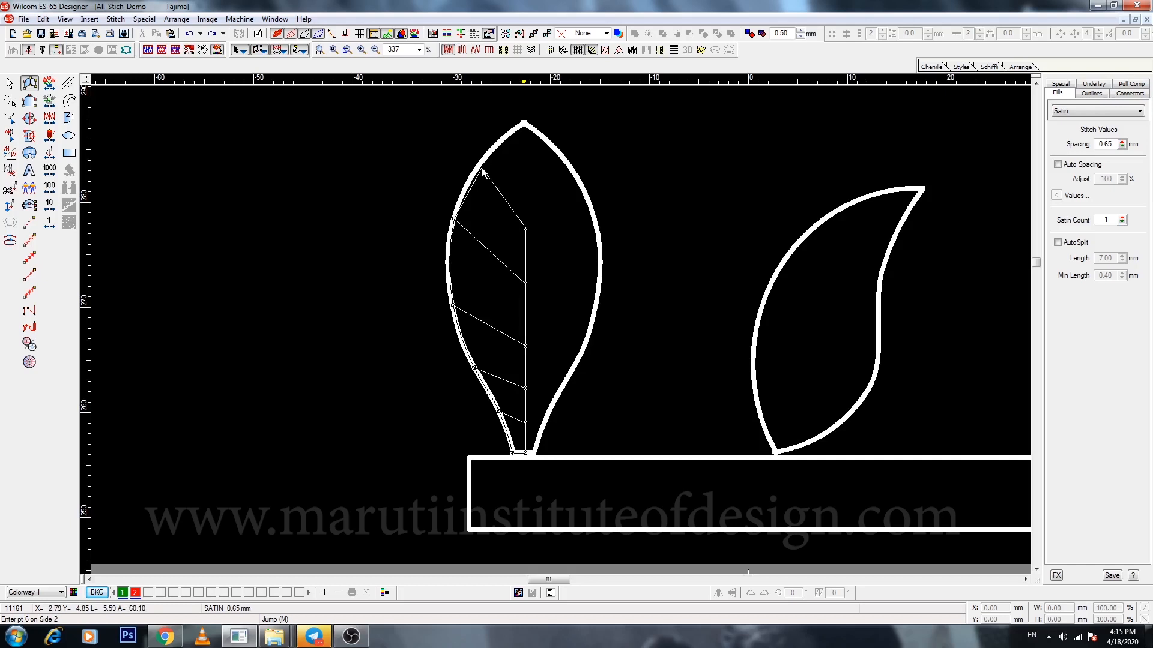
pyautogui.click(481, 163)
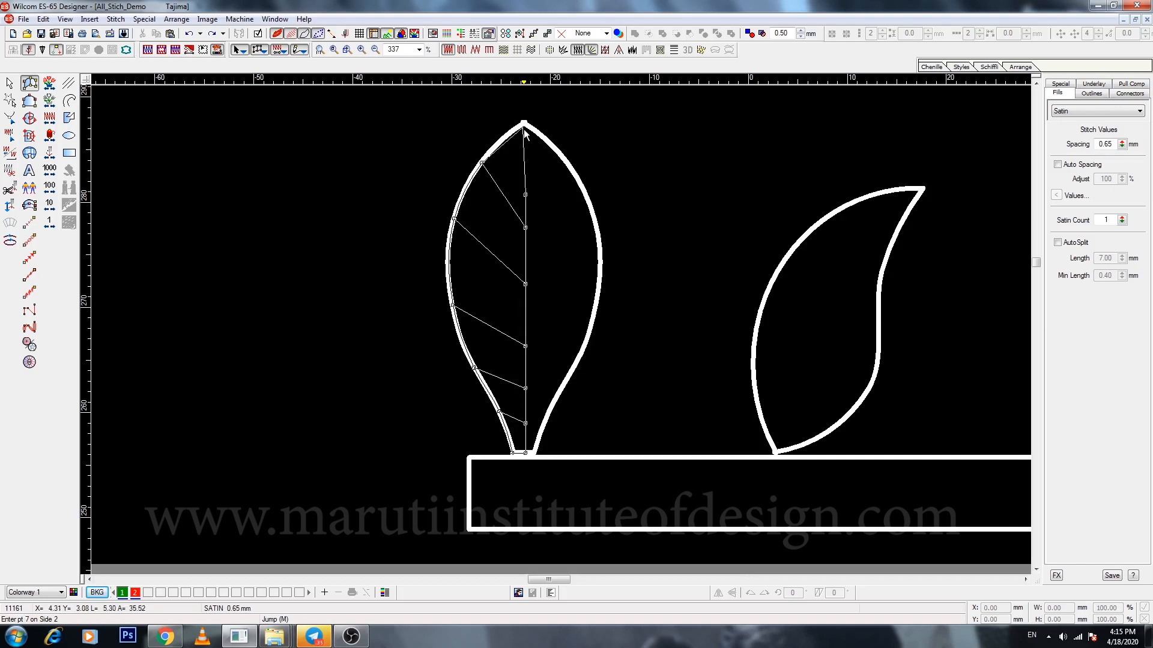
pyautogui.click(524, 123)
pyautogui.click(525, 194)
# Digitize the leaf's right half with point pairs from the tip back down to the base, and generate the satin stitches.
pyautogui.click(565, 159)
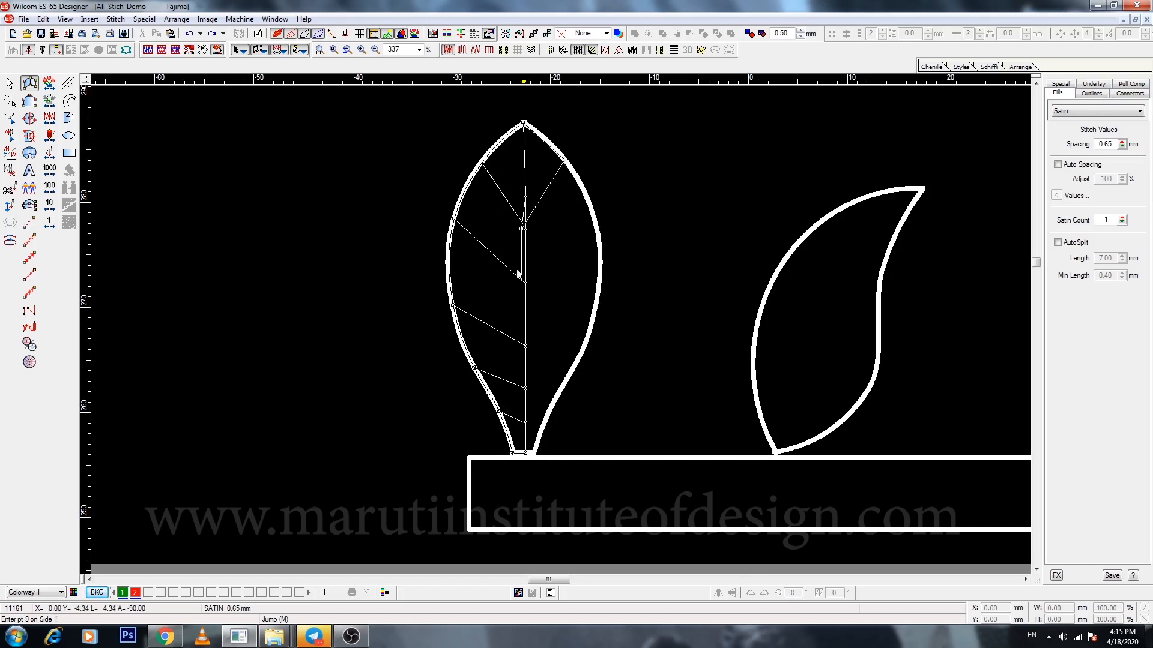
pyautogui.click(589, 204)
pyautogui.click(523, 284)
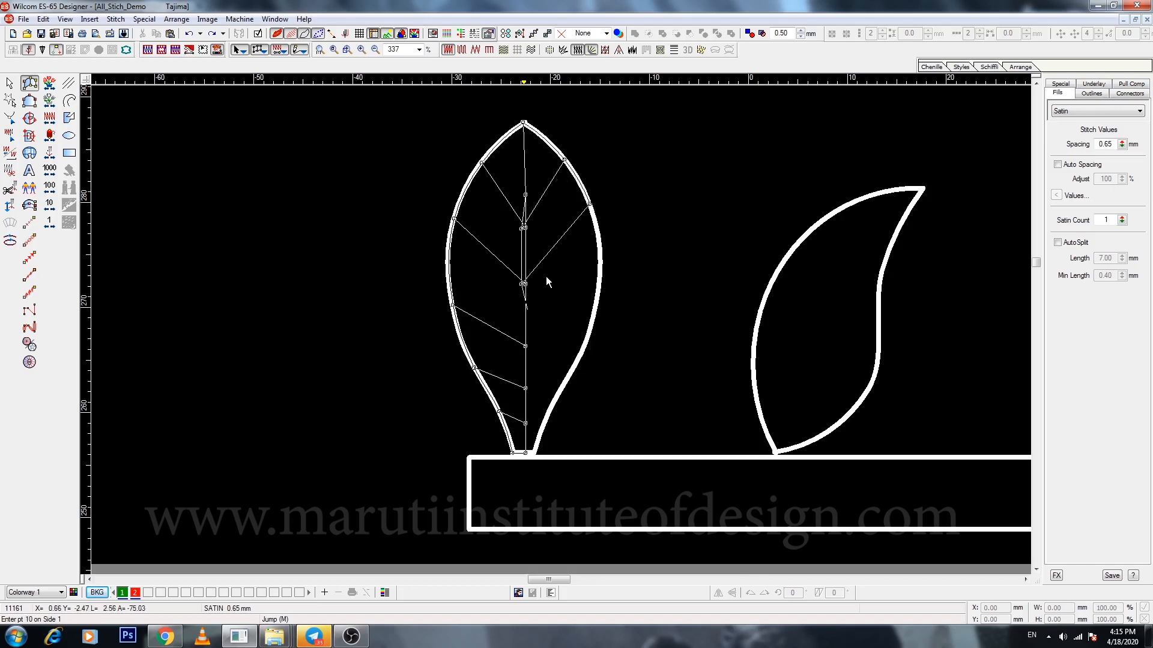
pyautogui.click(524, 347)
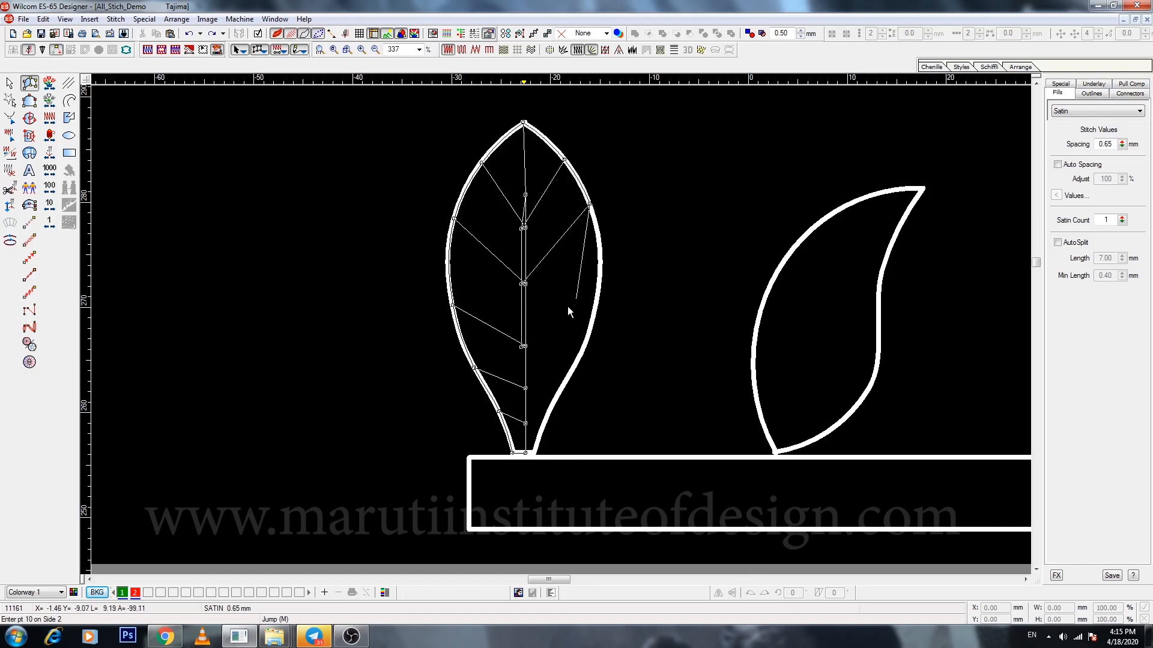
pyautogui.click(598, 291)
pyautogui.click(523, 389)
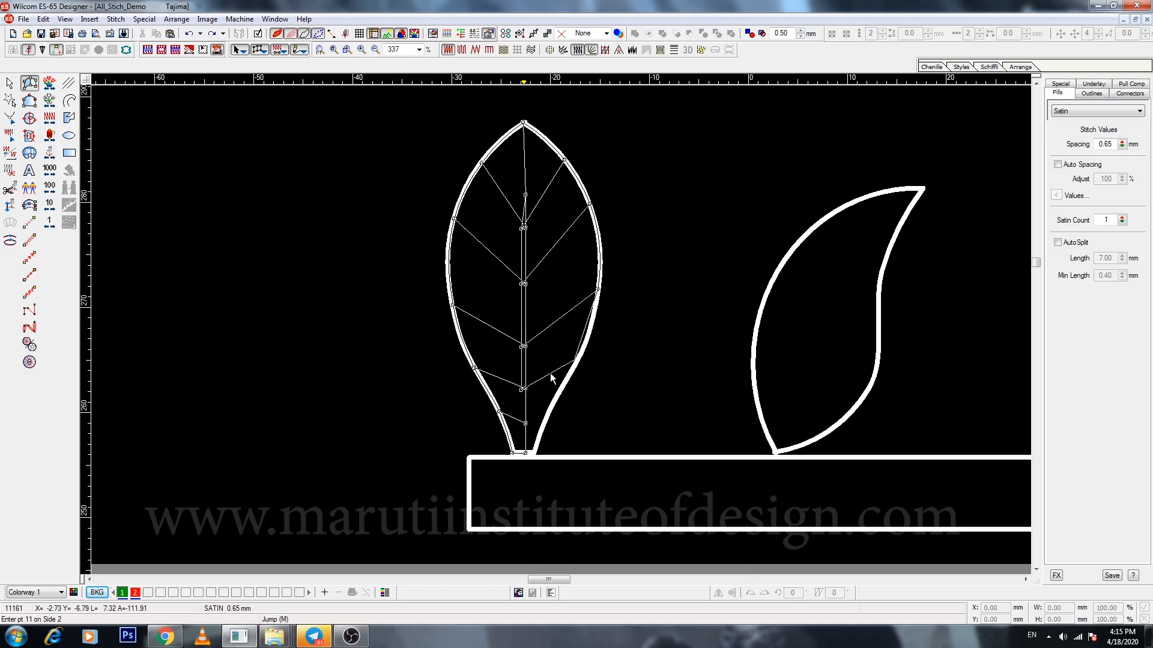
pyautogui.click(575, 358)
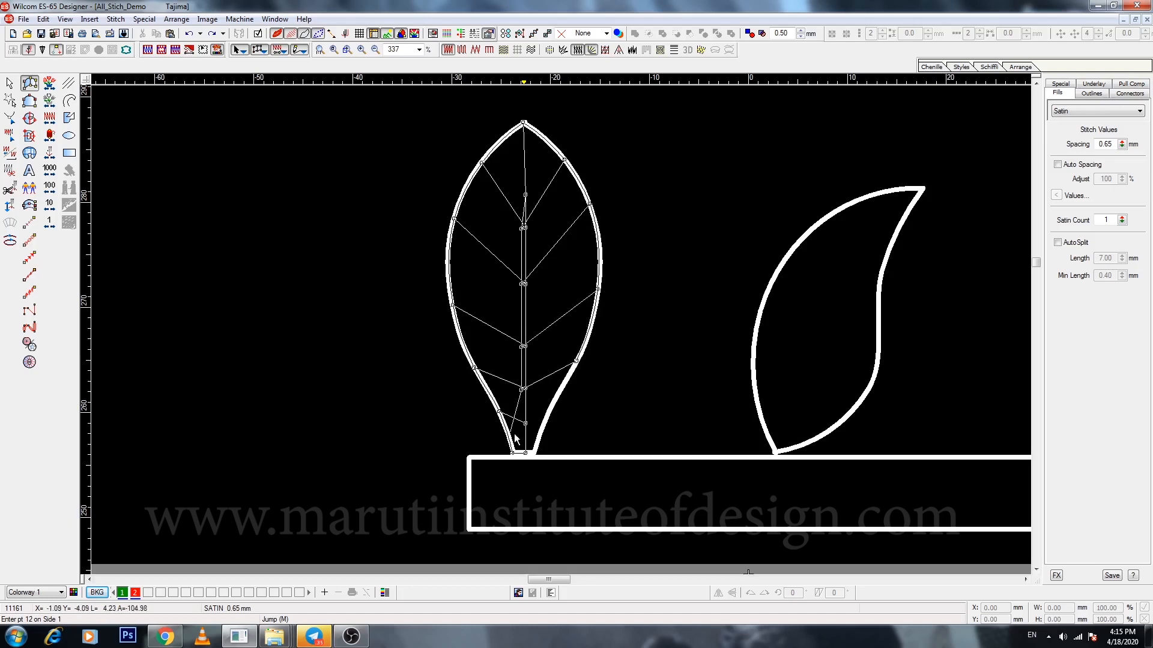
pyautogui.click(523, 424)
pyautogui.click(549, 410)
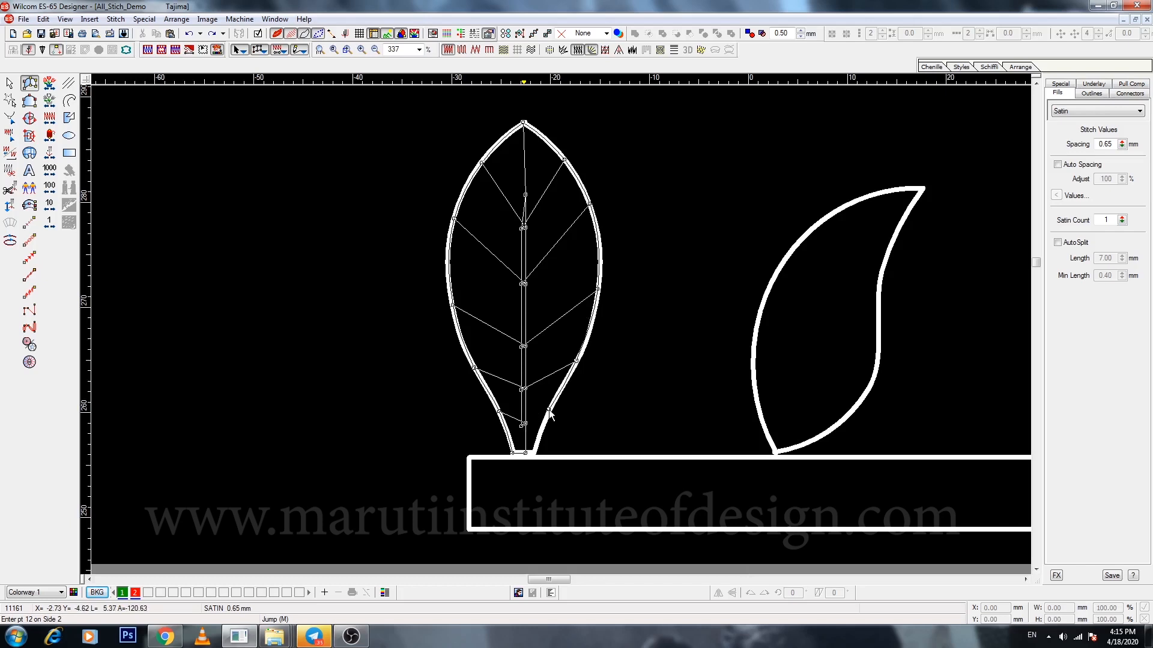
pyautogui.click(533, 453)
pyautogui.press('Return')
pyautogui.press('Escape')
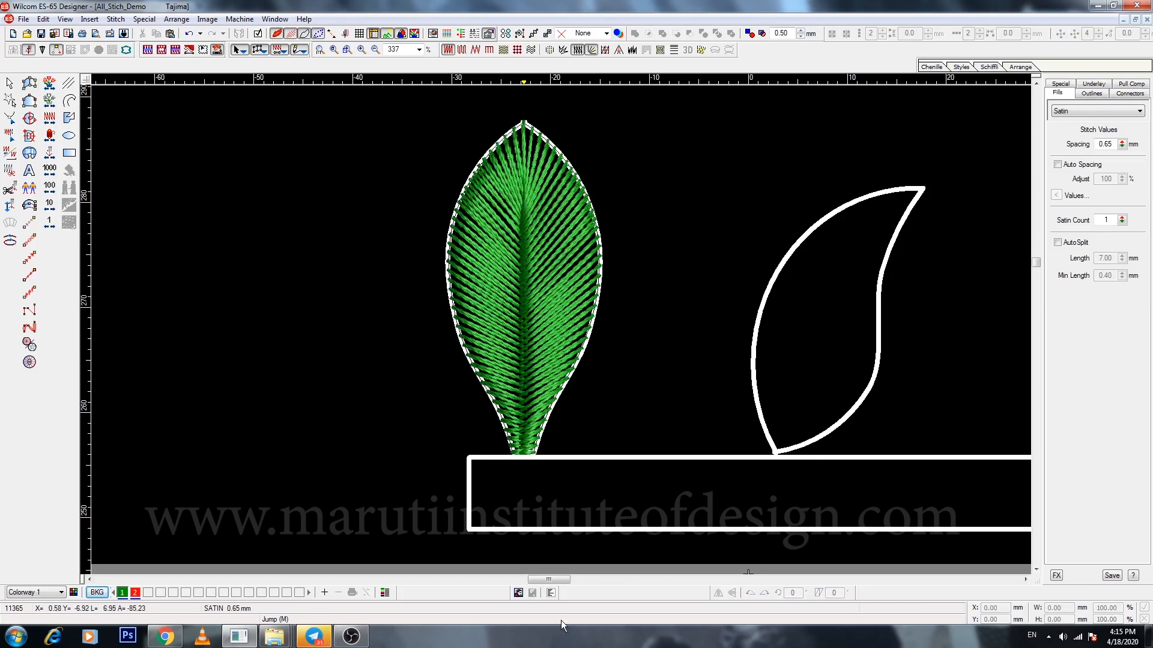
# Digitize the long horizontal bar beneath the SATIN row shapes with corner point pairs at both ends, and generate its satin stitches.
pyautogui.scroll(-2, 545, 578)
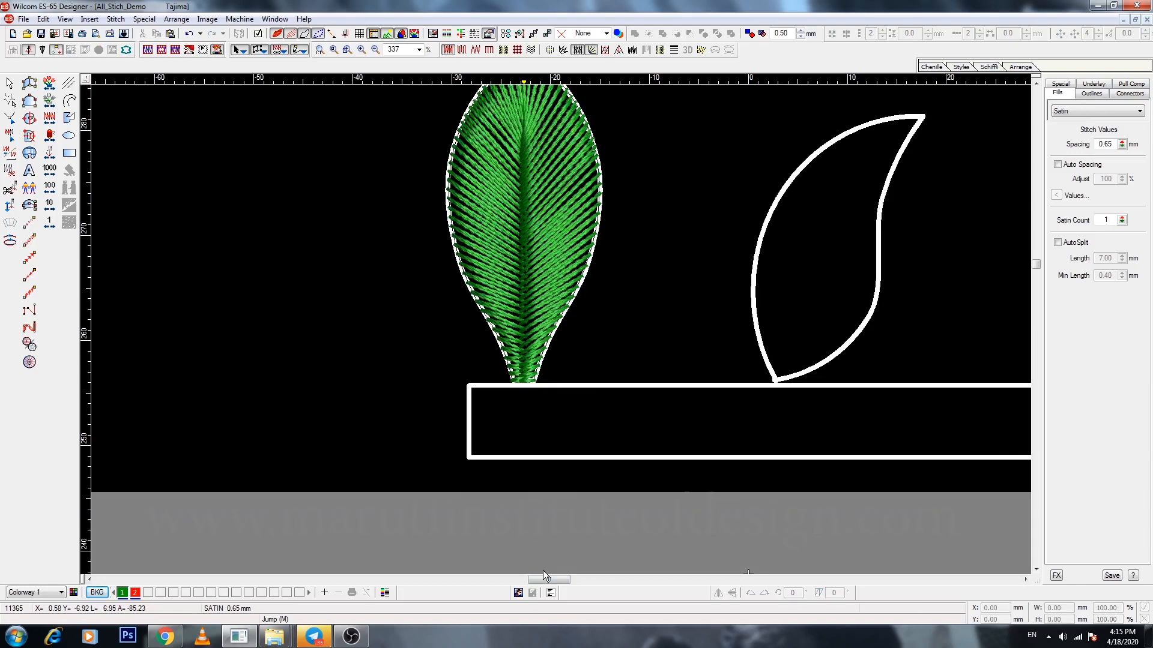
pyautogui.press('a')
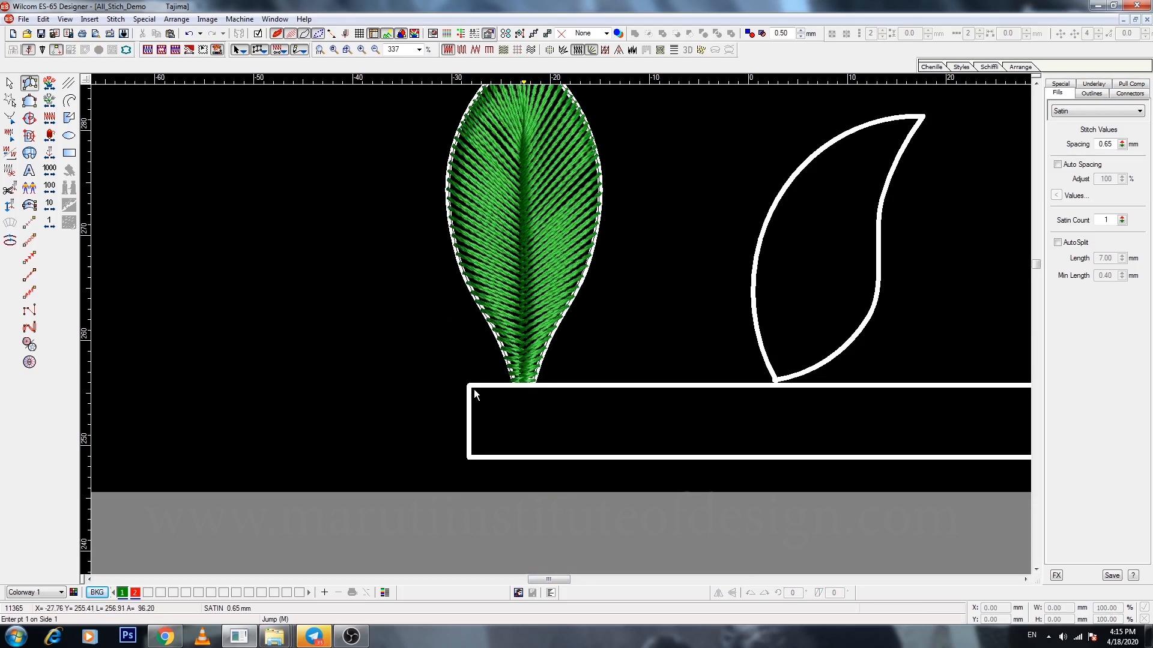
pyautogui.click(470, 387)
pyautogui.hotkey('shift', 'z')
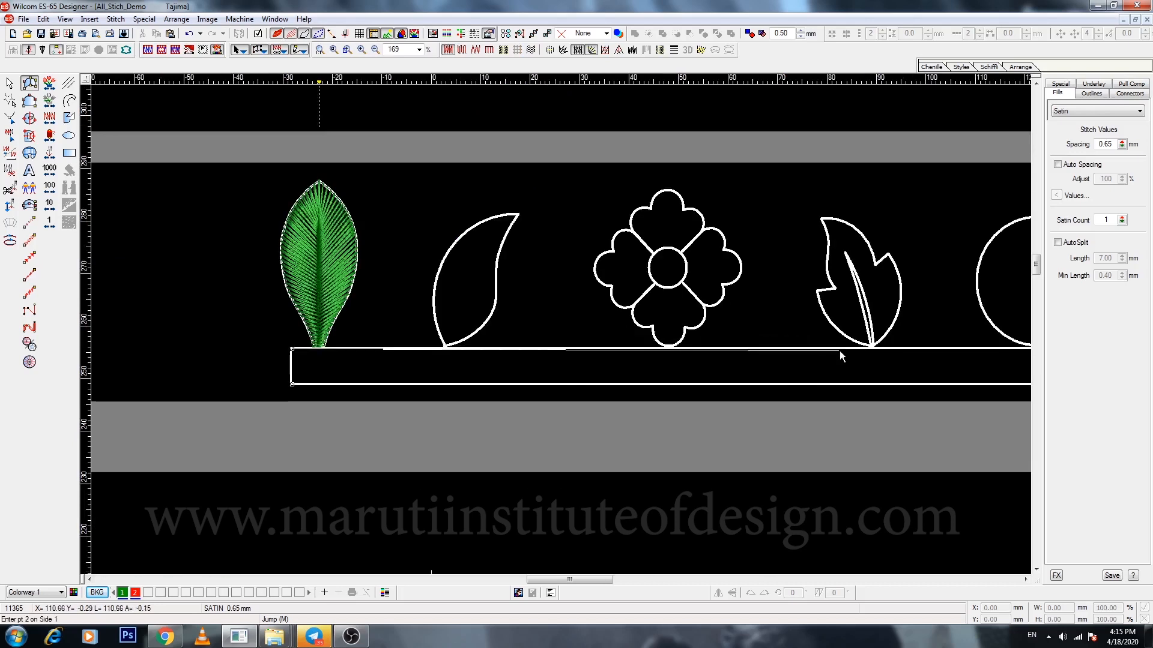
pyautogui.hotkey('shift', 'z')
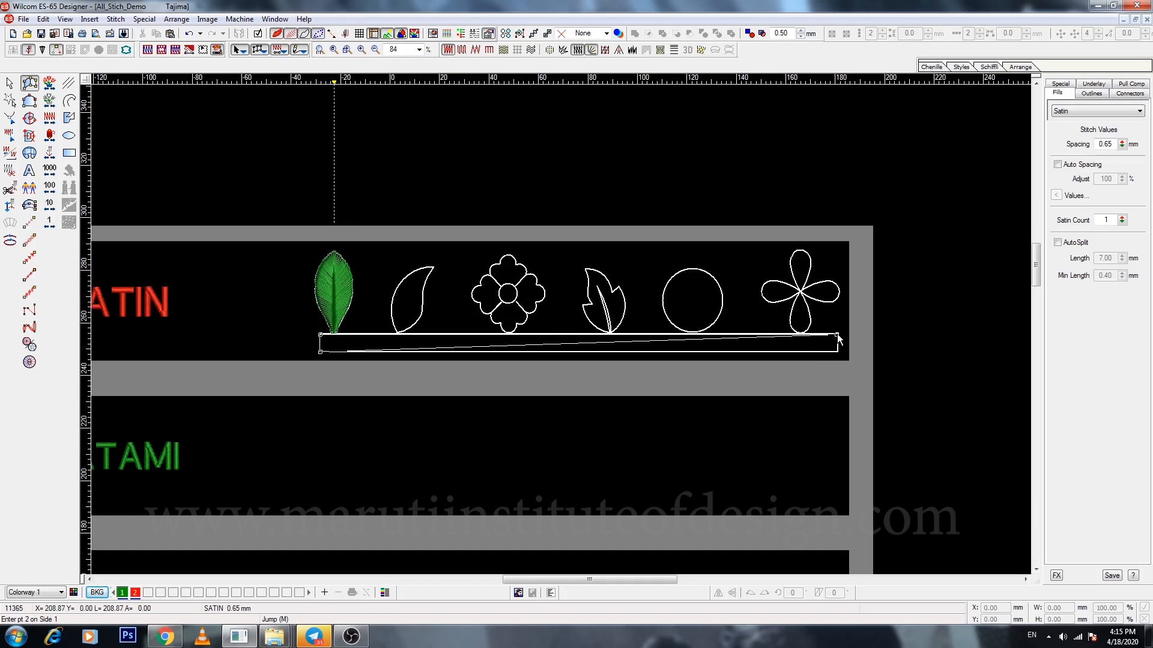
pyautogui.click(838, 335)
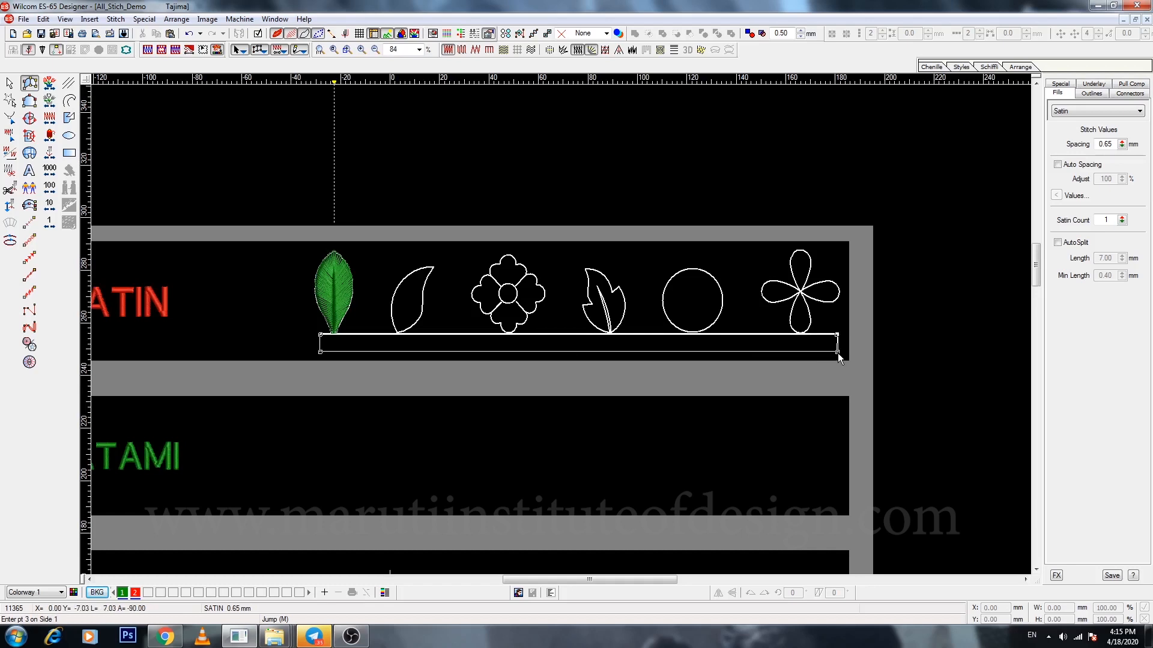
pyautogui.click(837, 353)
pyautogui.press('Return')
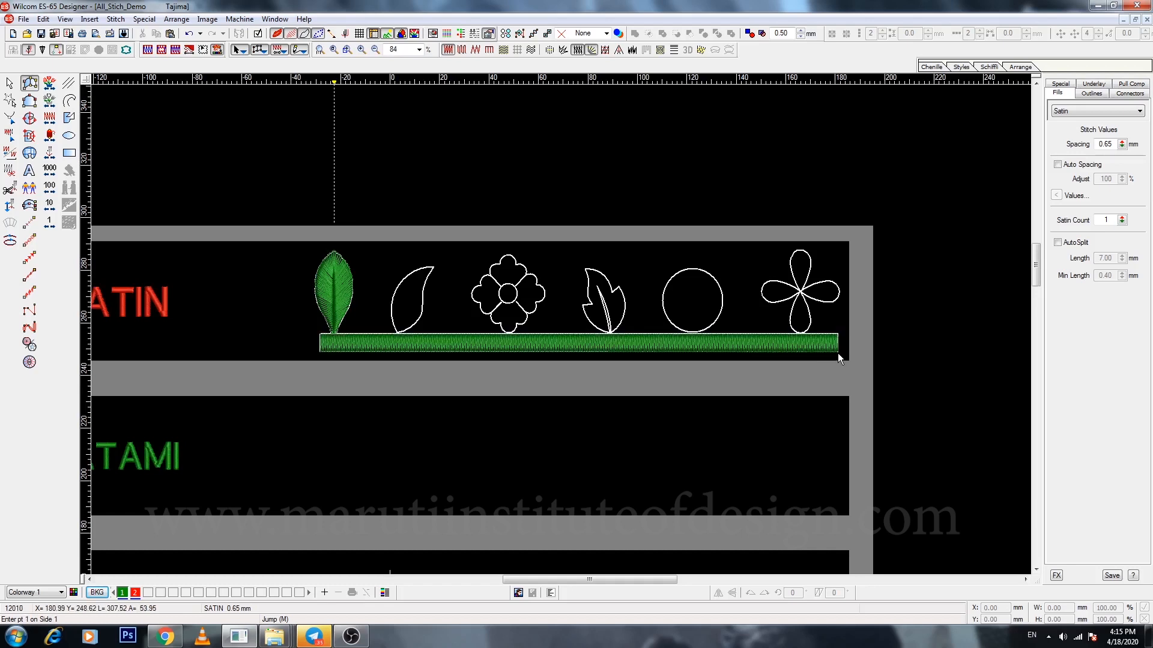
# Digitize the lower half of the curved second leaf with the two-sided column tool, placing point pairs across its outline from the base upward.
pyautogui.press('b')
pyautogui.moveTo(280, 250); pyautogui.dragTo(487, 333)
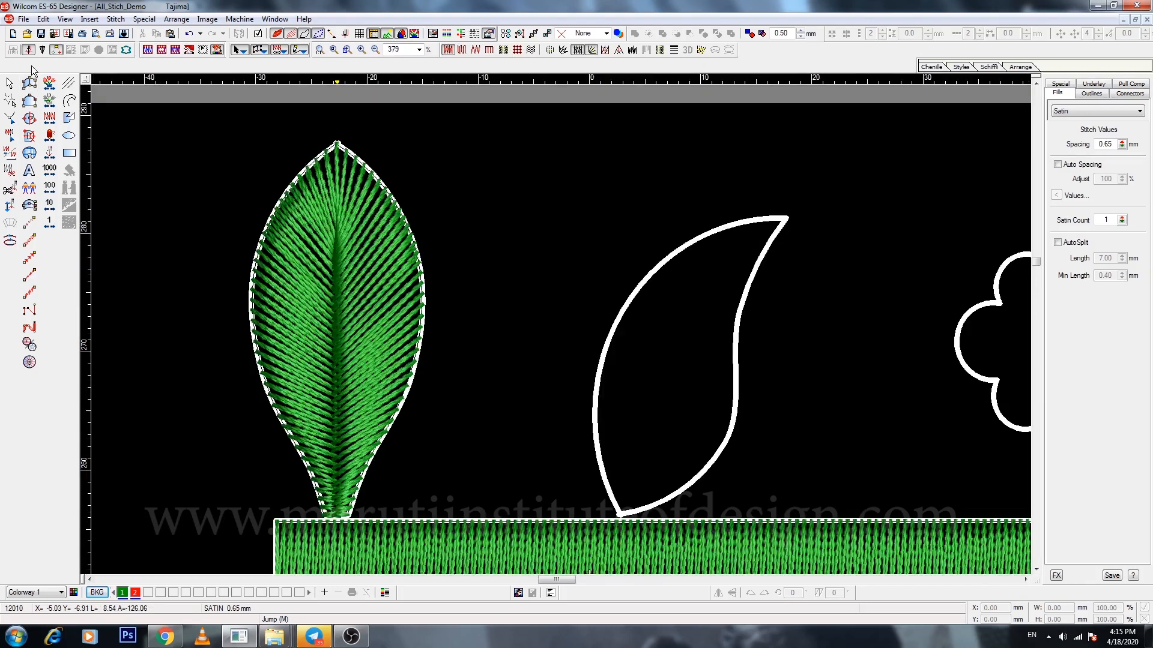
pyautogui.press('b')
pyautogui.moveTo(484, 160); pyautogui.dragTo(843, 535)
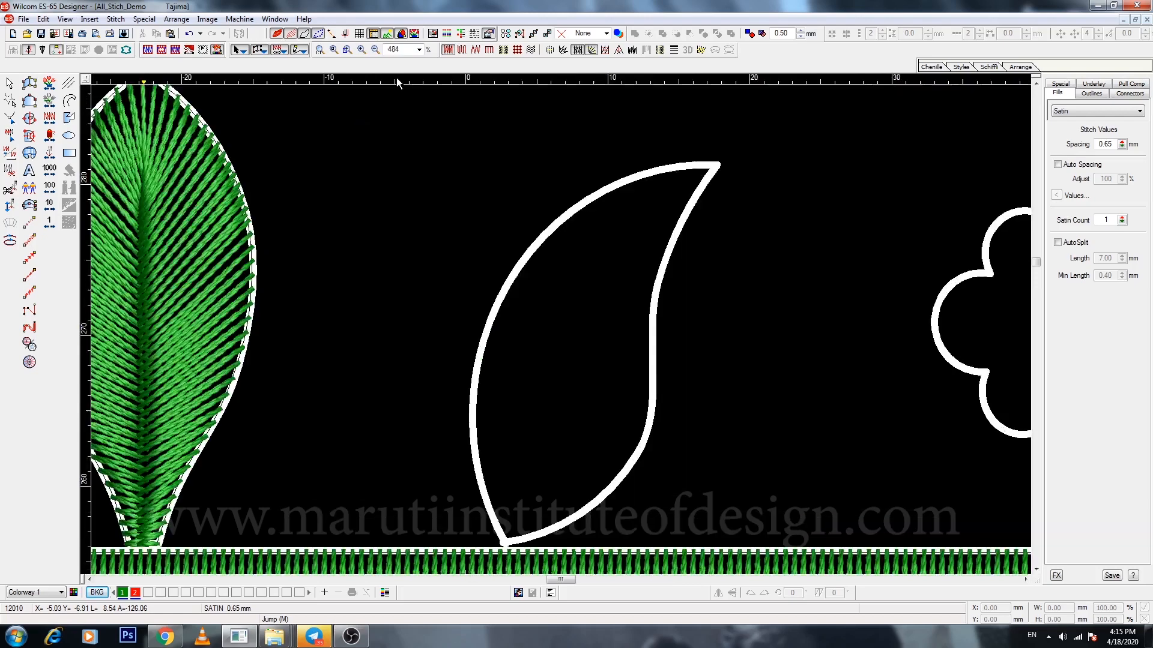
pyautogui.click(29, 83)
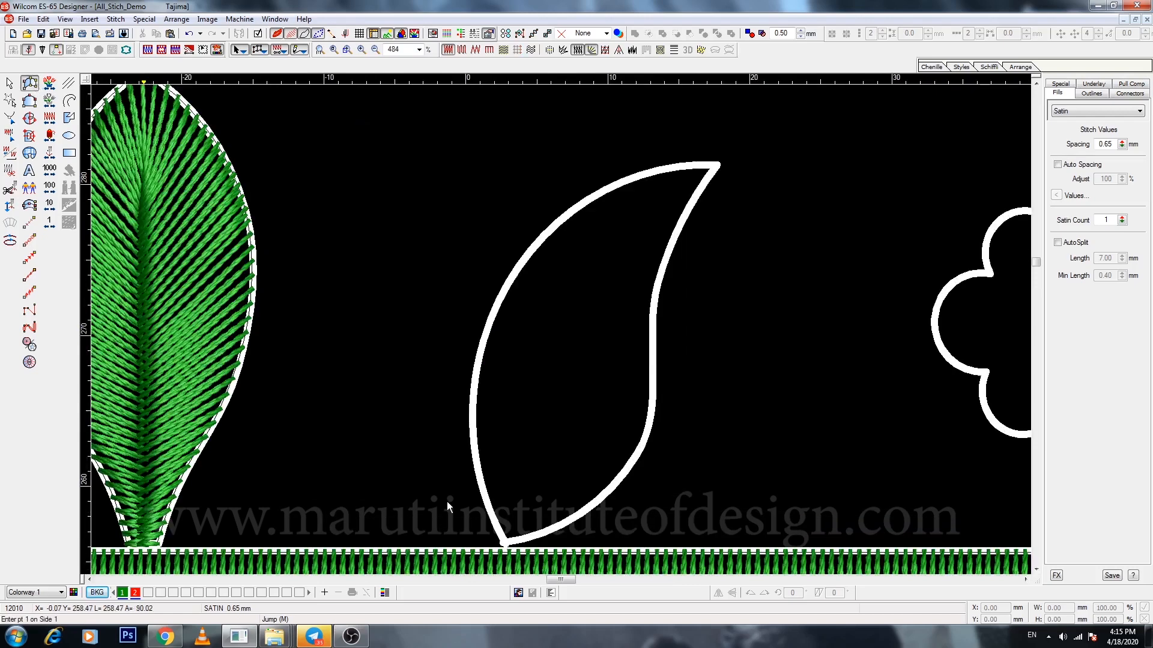
pyautogui.click(512, 544)
pyautogui.click(502, 543)
pyautogui.click(586, 510)
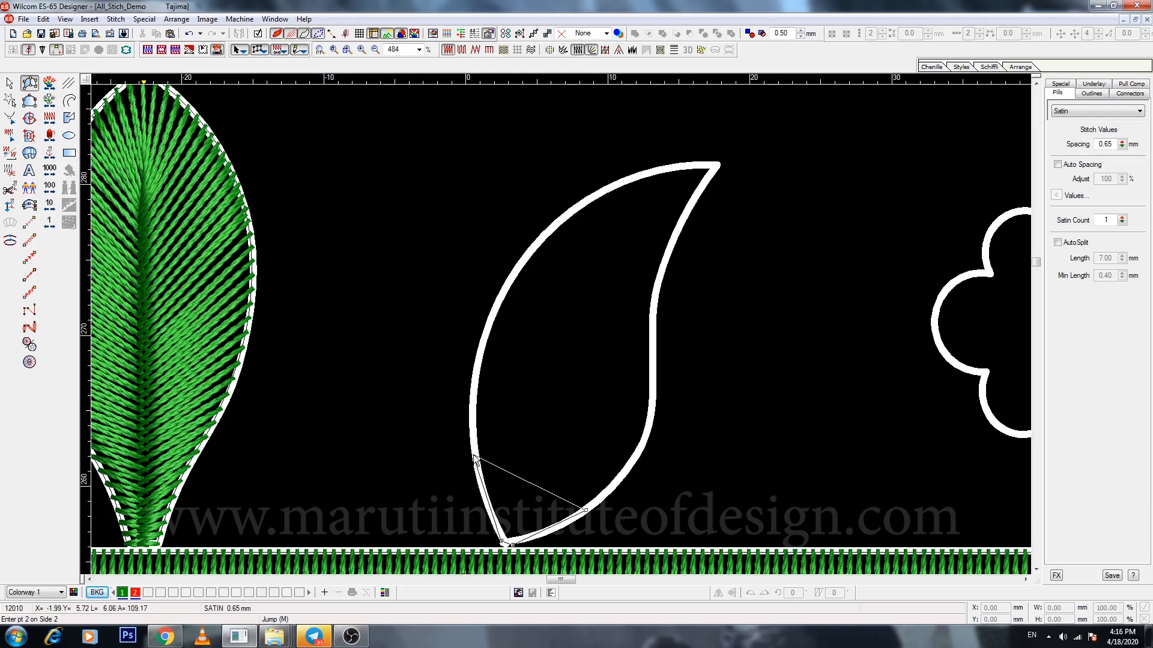
pyautogui.click(475, 458)
pyautogui.click(636, 456)
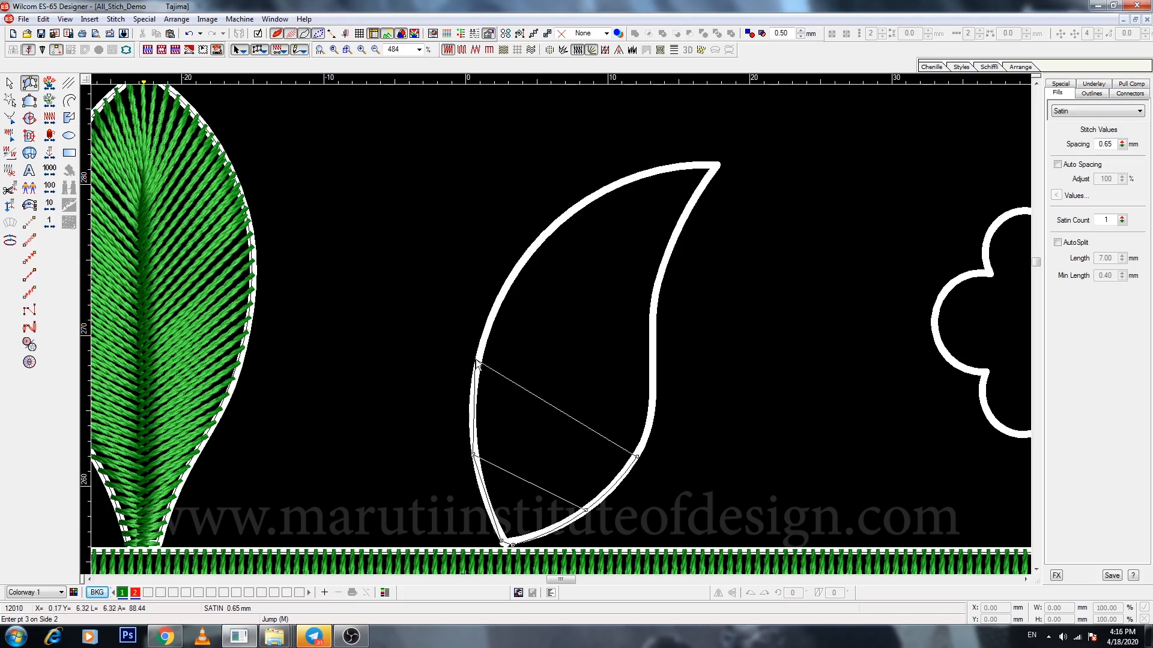
pyautogui.click(477, 360)
# Continue the point pairs across the curved leaf's upper half to the pointed tip, and generate its satin stitches.
pyautogui.click(652, 370)
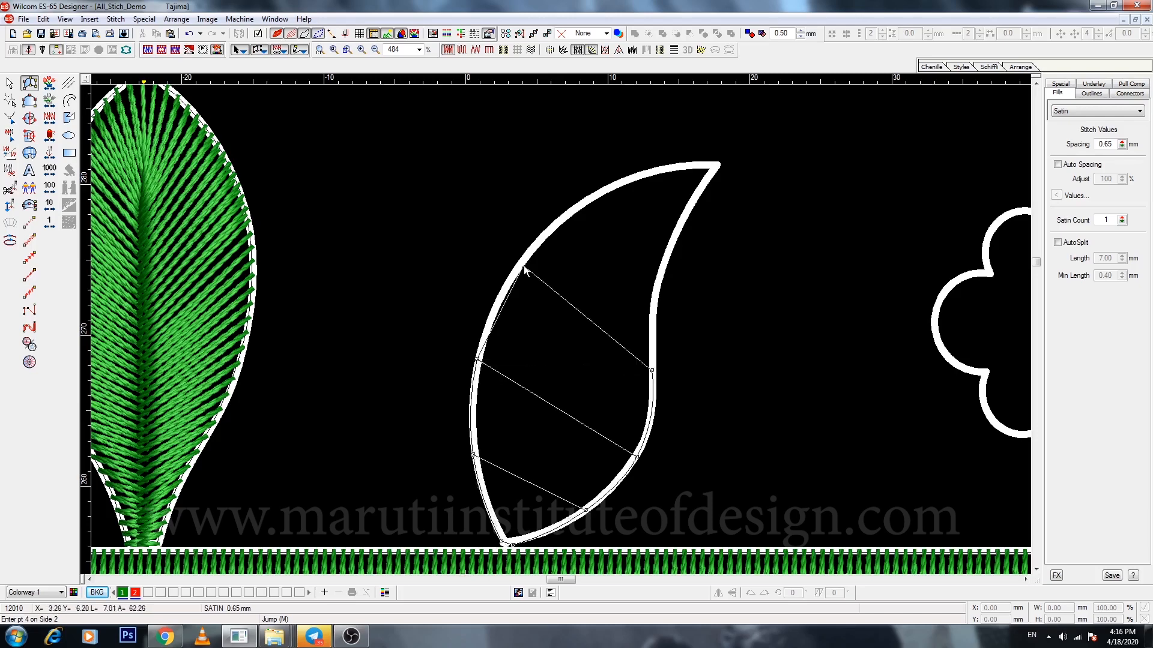
pyautogui.click(523, 265)
pyautogui.click(658, 286)
pyautogui.click(596, 198)
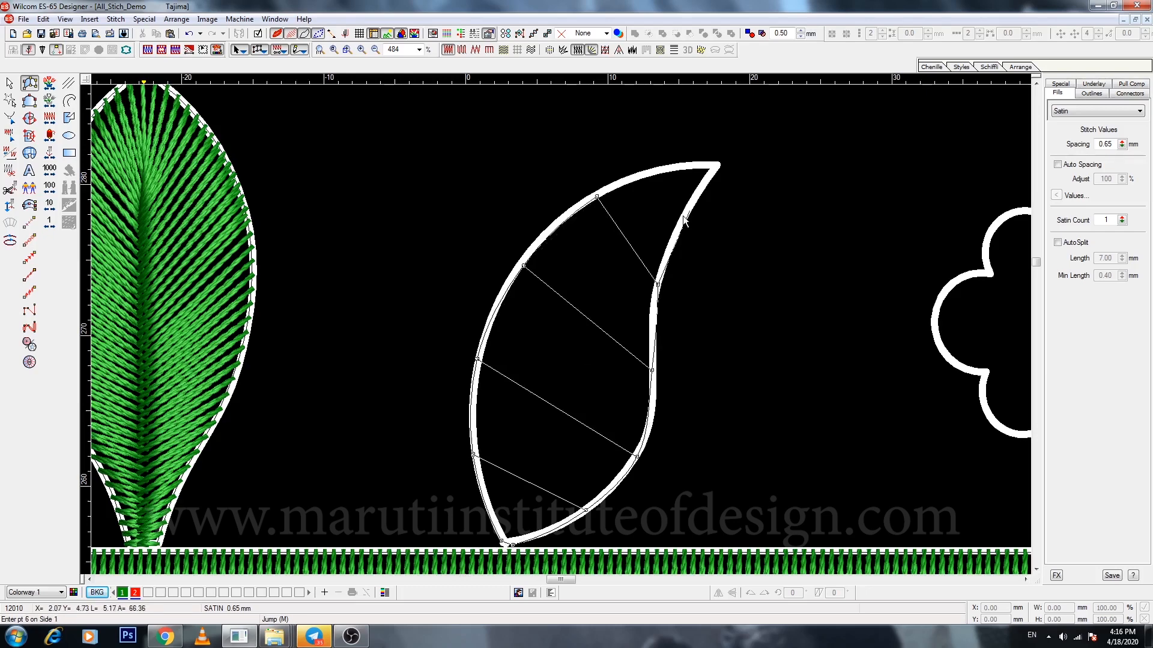
pyautogui.click(719, 168)
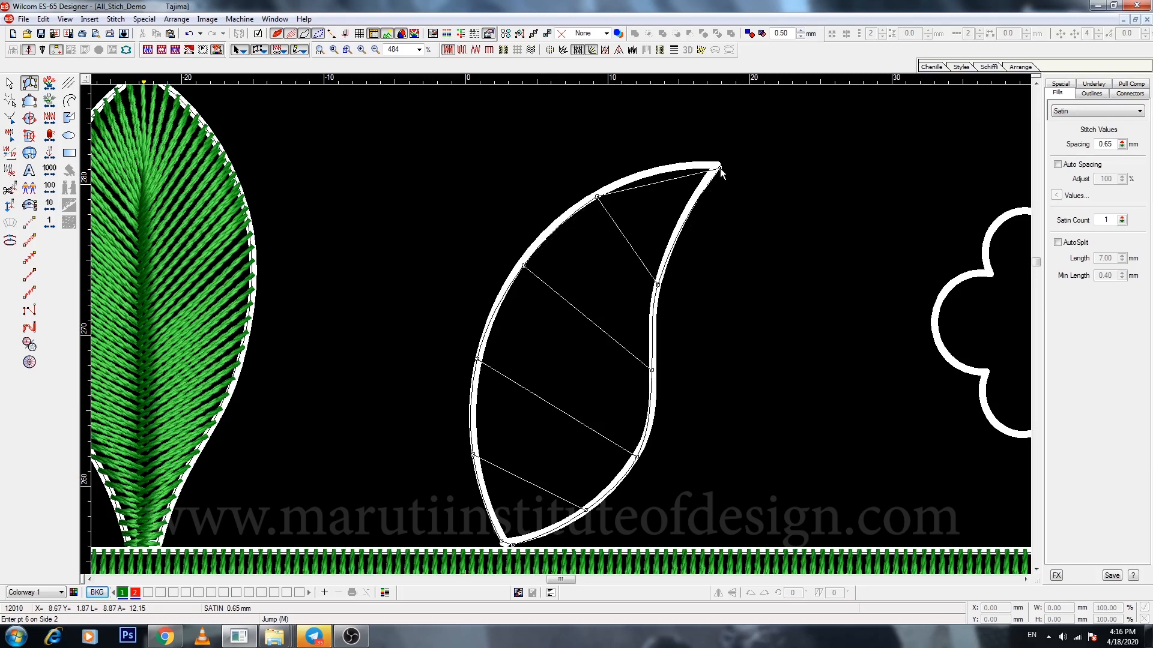
pyautogui.press('Return')
pyautogui.press('Escape')
# Start a column with the Input B tool for the flower's upper petal, tracing its first side along the centre circle's upper arc.
pyautogui.hotkey('shift', 'z')
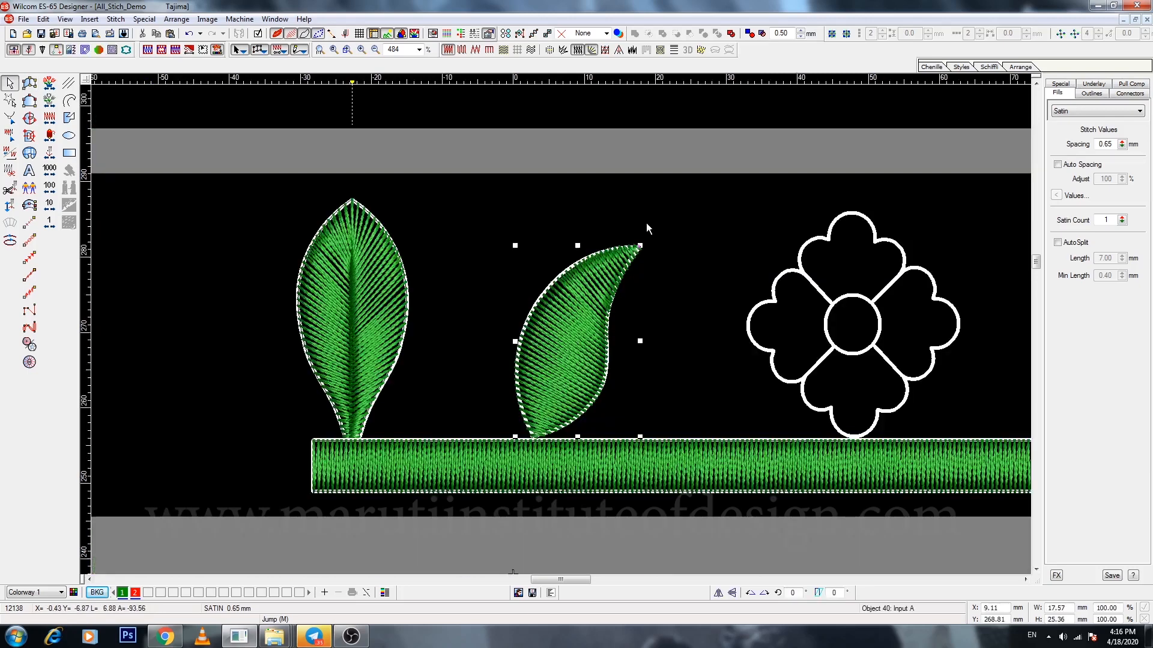
pyautogui.click(1025, 579)
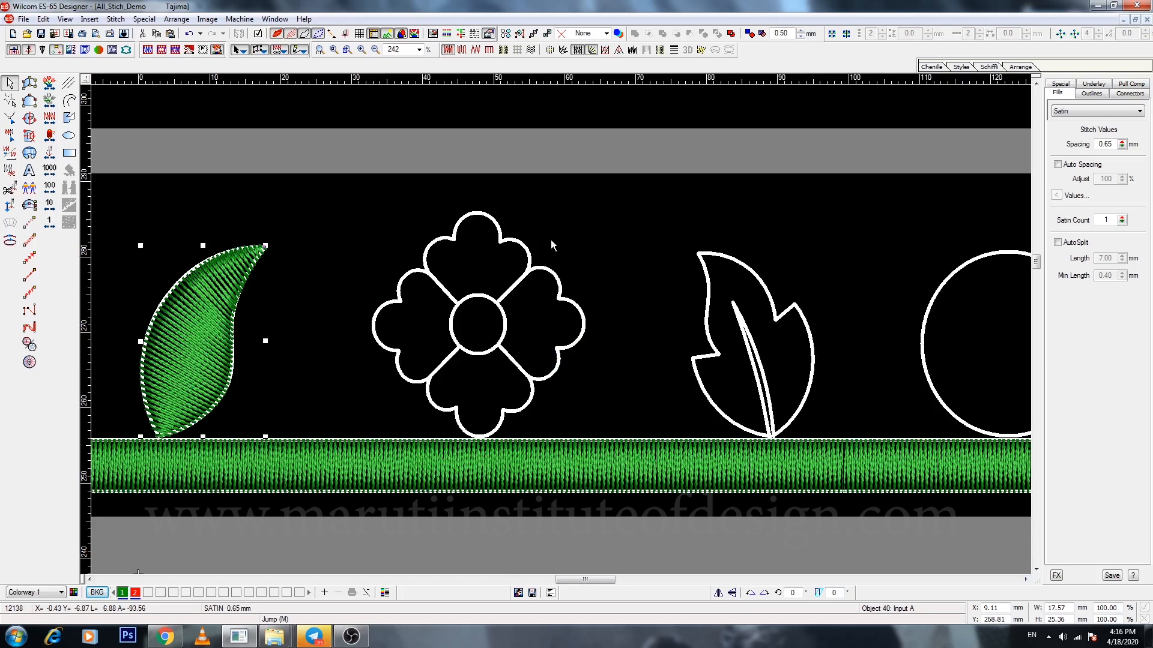
pyautogui.press('b')
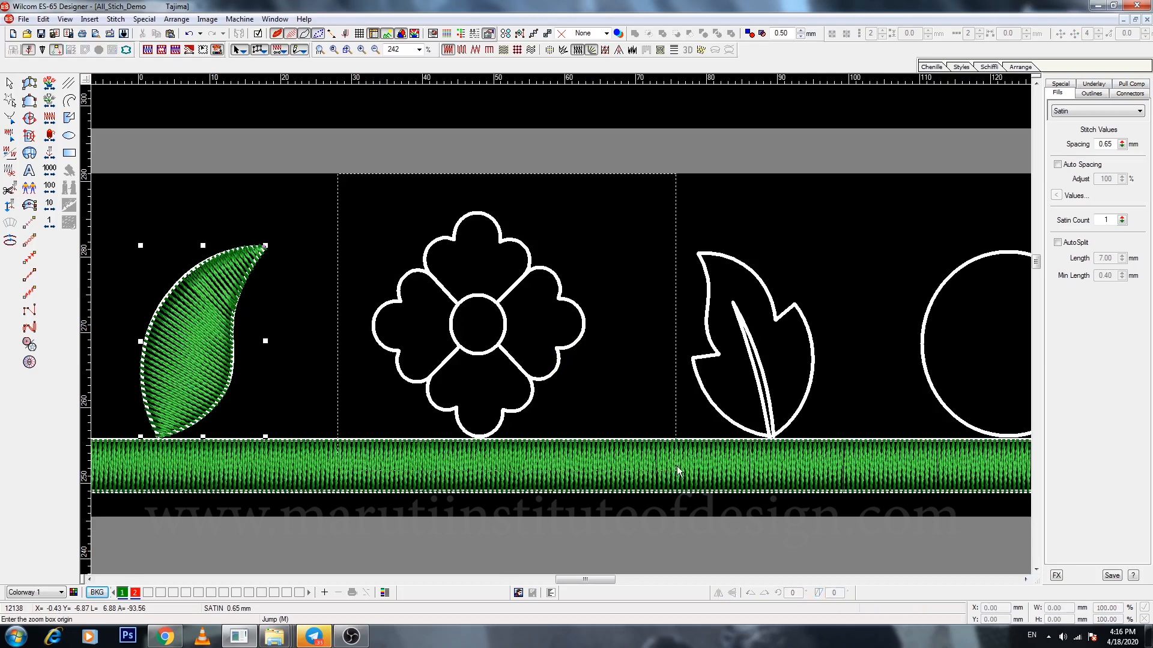
pyautogui.click(676, 466)
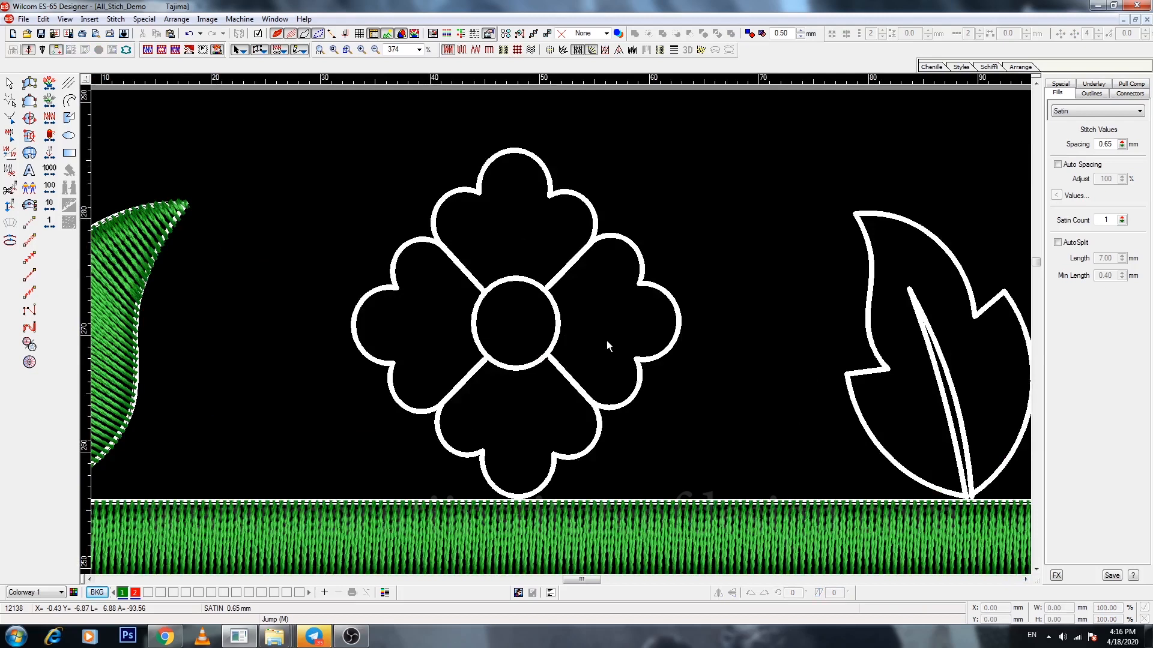
pyautogui.click(29, 100)
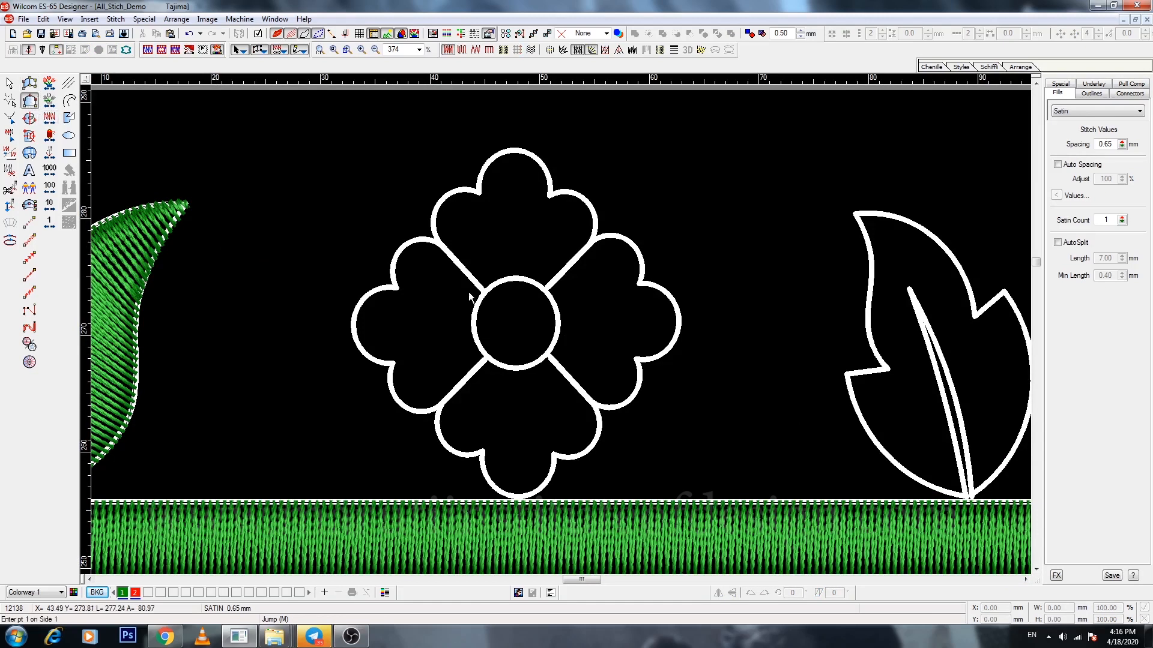
pyautogui.press('b')
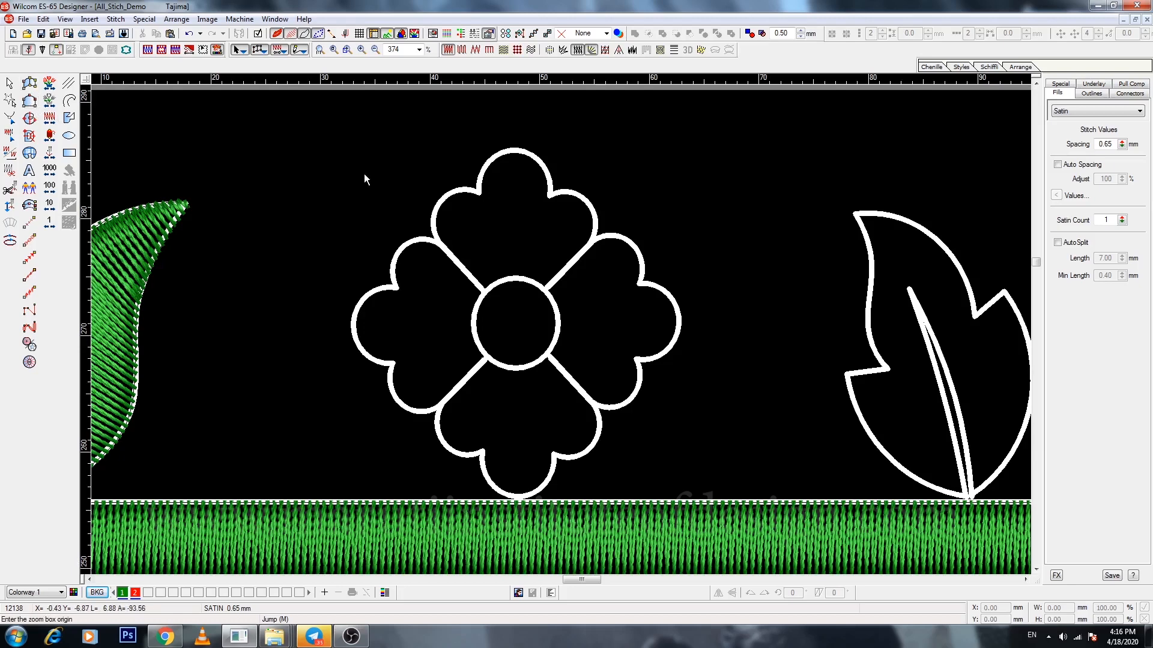
pyautogui.click(364, 179)
pyautogui.click(725, 444)
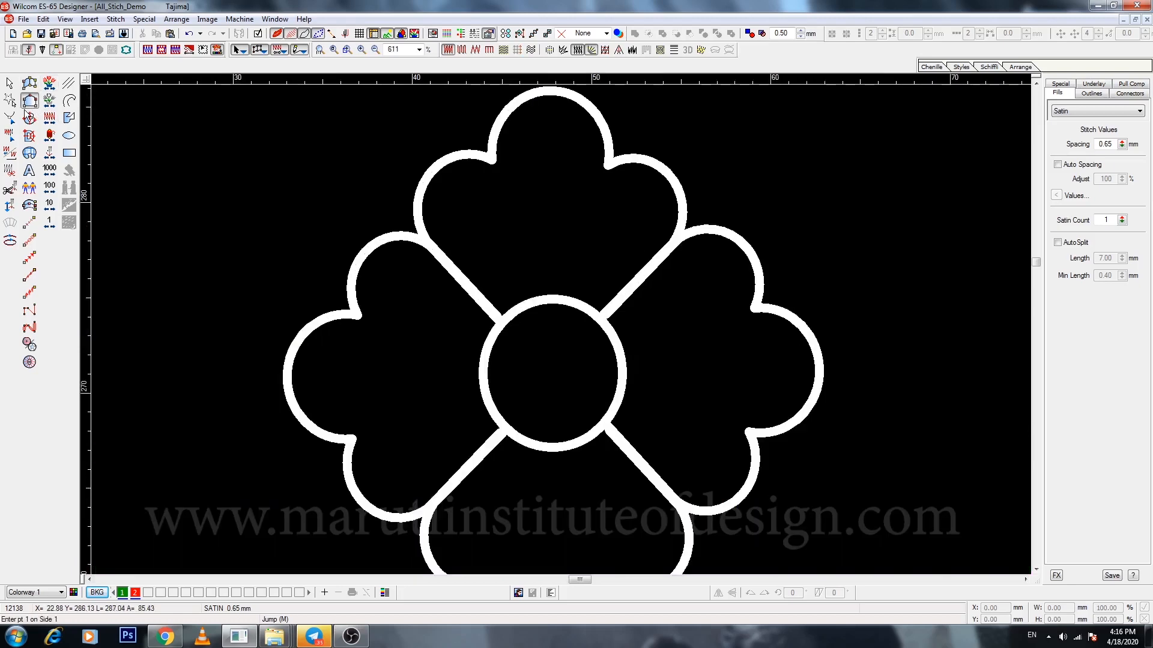
pyautogui.click(502, 323)
pyautogui.click(545, 298)
pyautogui.click(601, 320)
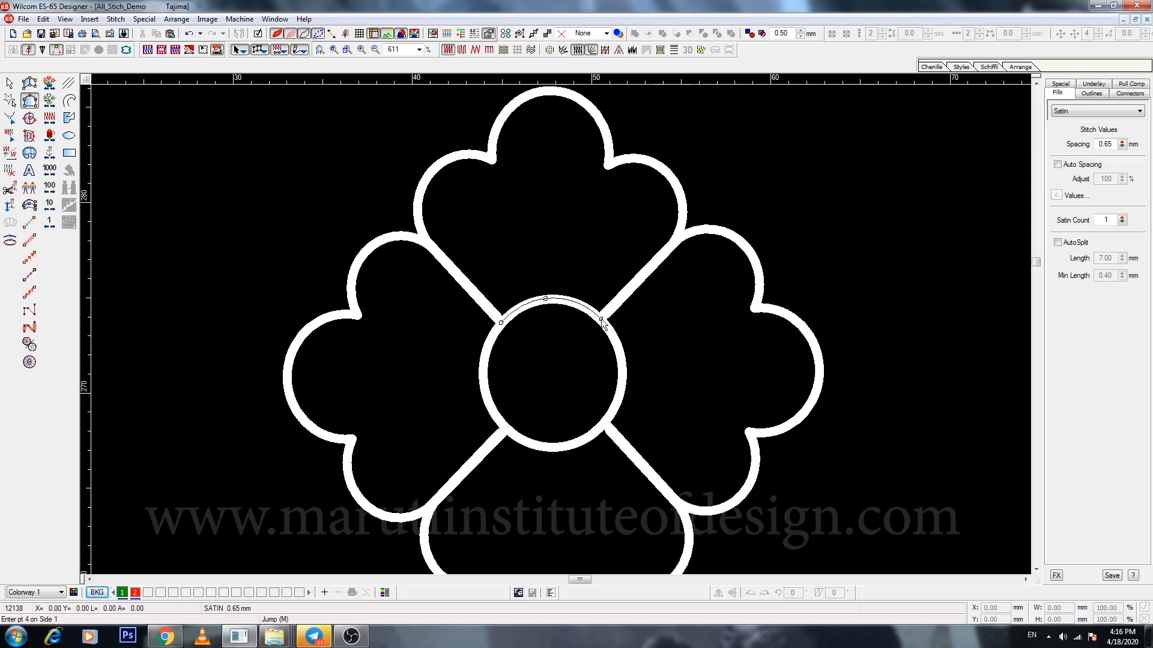
pyautogui.press('Return')
# Trace the upper petal's scalloped outer edge as the column's second side, and generate the satin stitches.
pyautogui.click(424, 239)
pyautogui.click(431, 172)
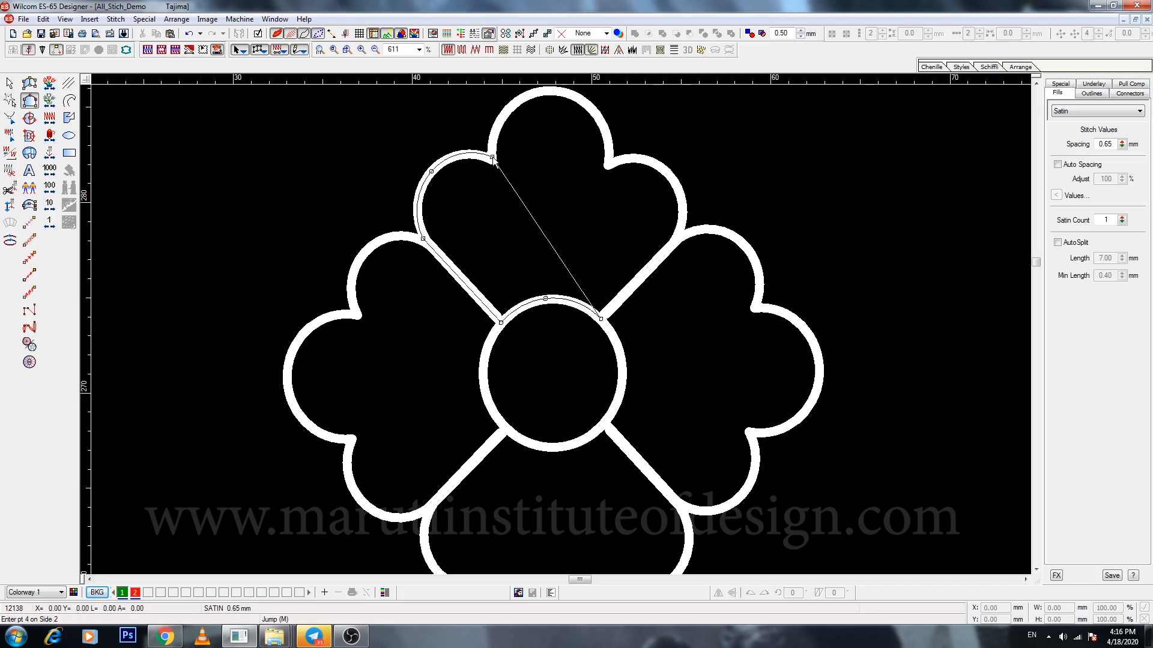
pyautogui.scroll(2, 469, 180)
pyautogui.click(492, 229)
pyautogui.click(553, 164)
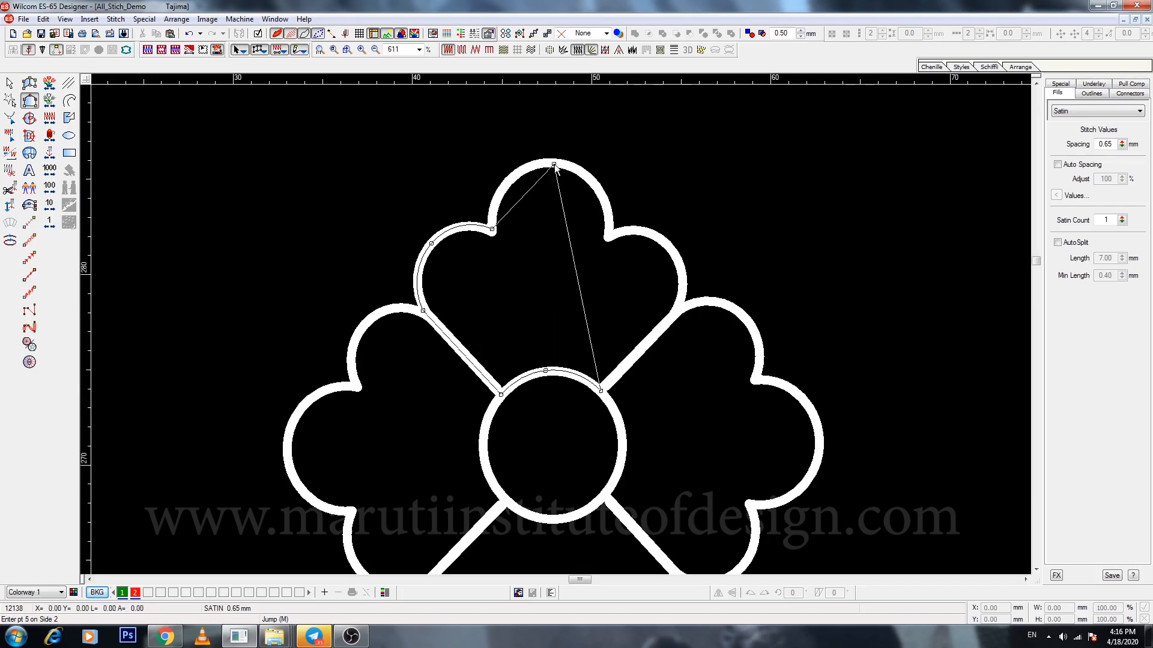
pyautogui.click(609, 237)
pyautogui.click(662, 243)
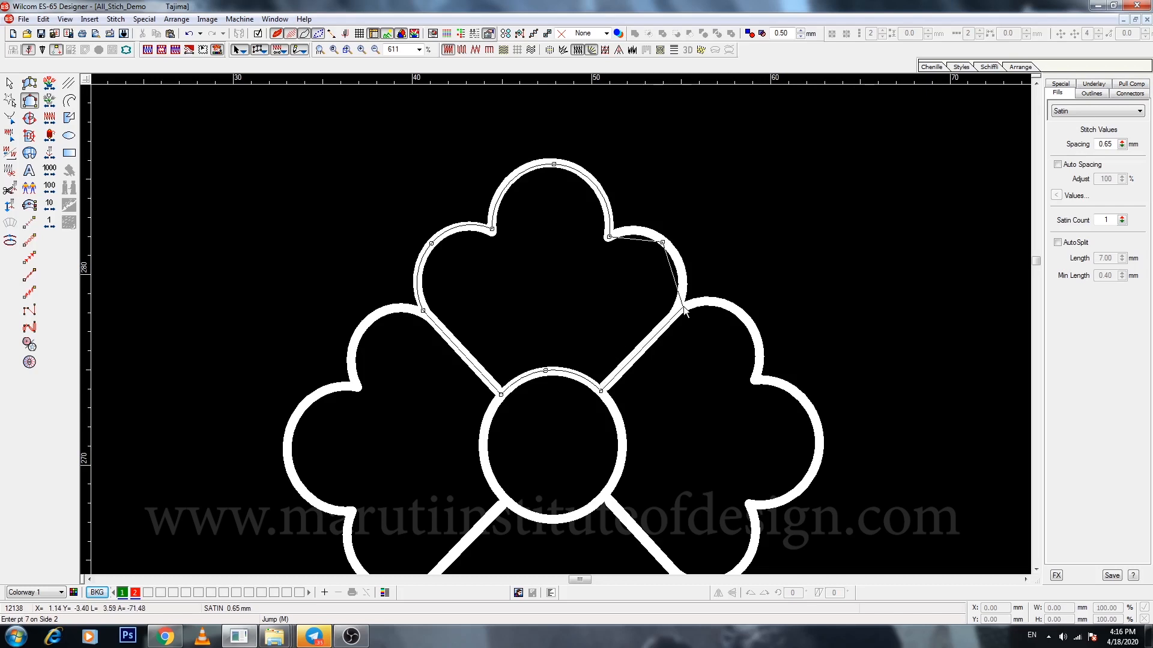
pyautogui.click(684, 308)
pyautogui.press('Return')
# Wreath the upper petal into four around the flower's centre without merging overlapped objects, and group all four petals.
pyautogui.scroll(-2, 593, 260)
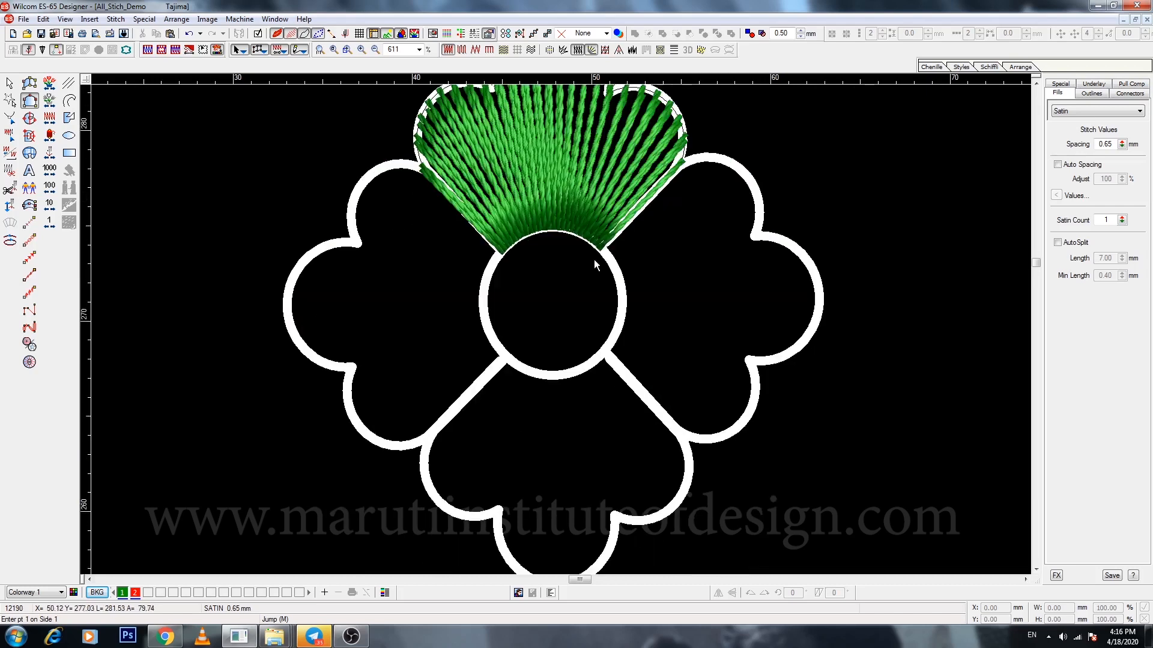
pyautogui.hotkey('shift', 'z')
pyautogui.press('Escape')
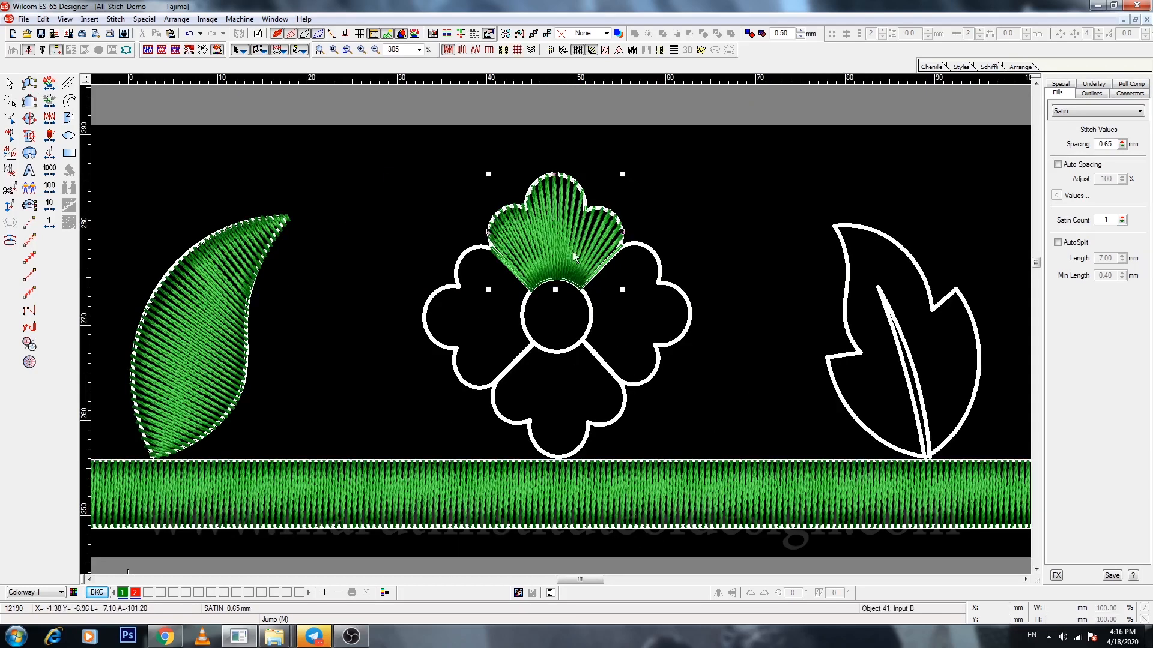
pyautogui.press('Escape')
pyautogui.click(1060, 33)
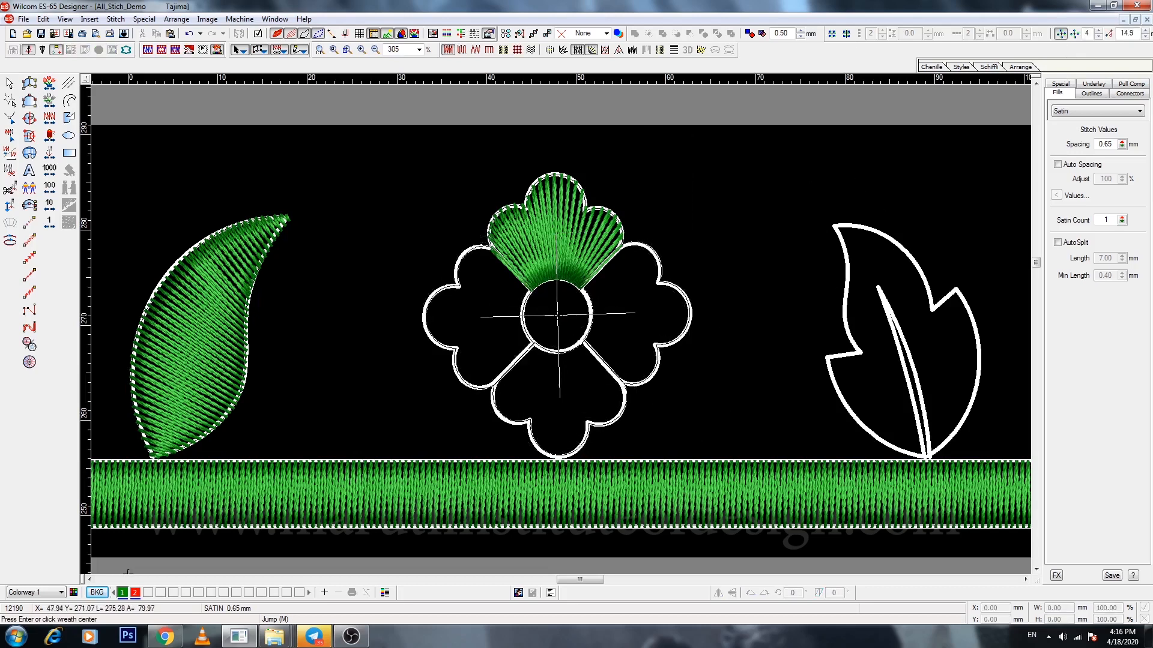
pyautogui.click(557, 315)
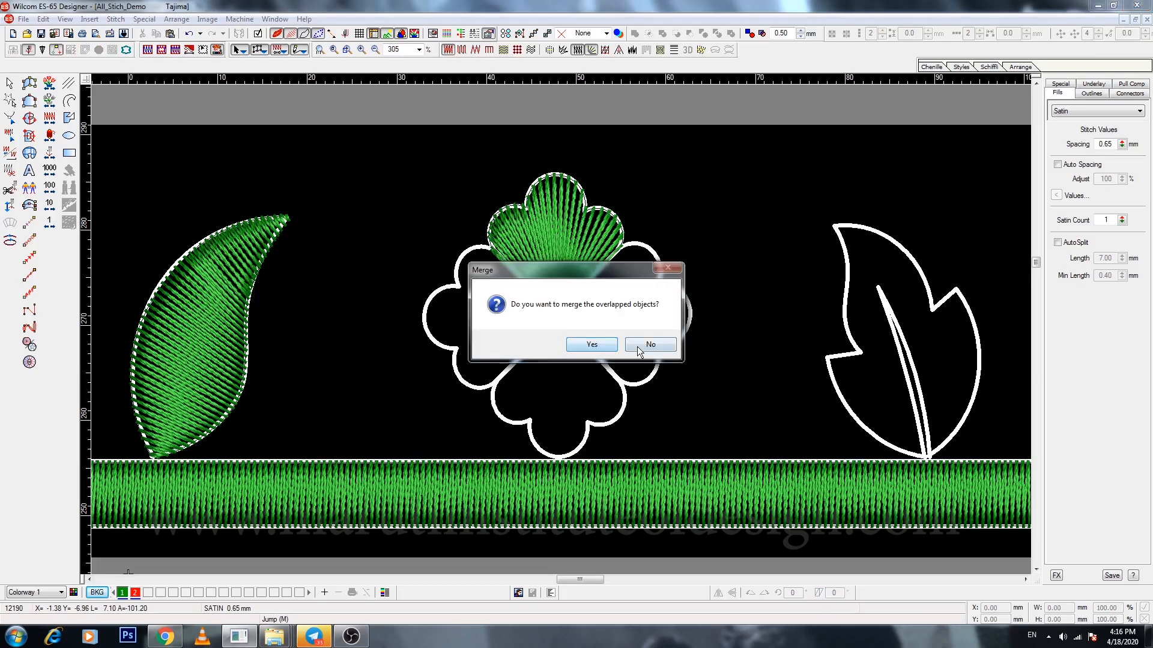
pyautogui.click(646, 347)
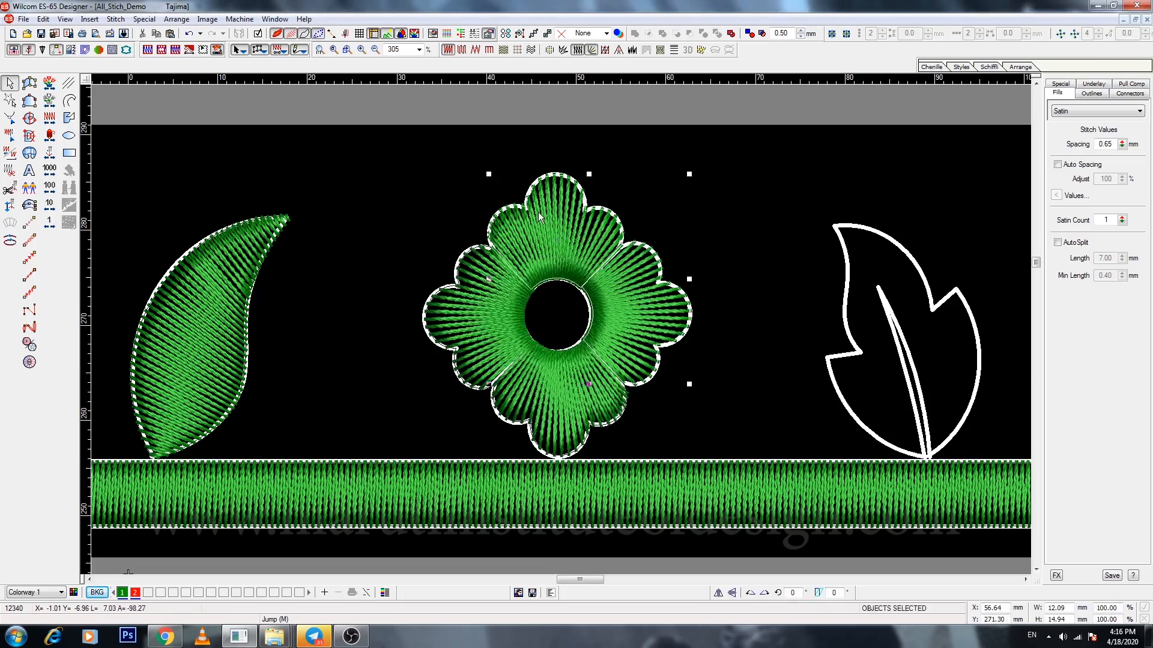
pyautogui.click(505, 308)
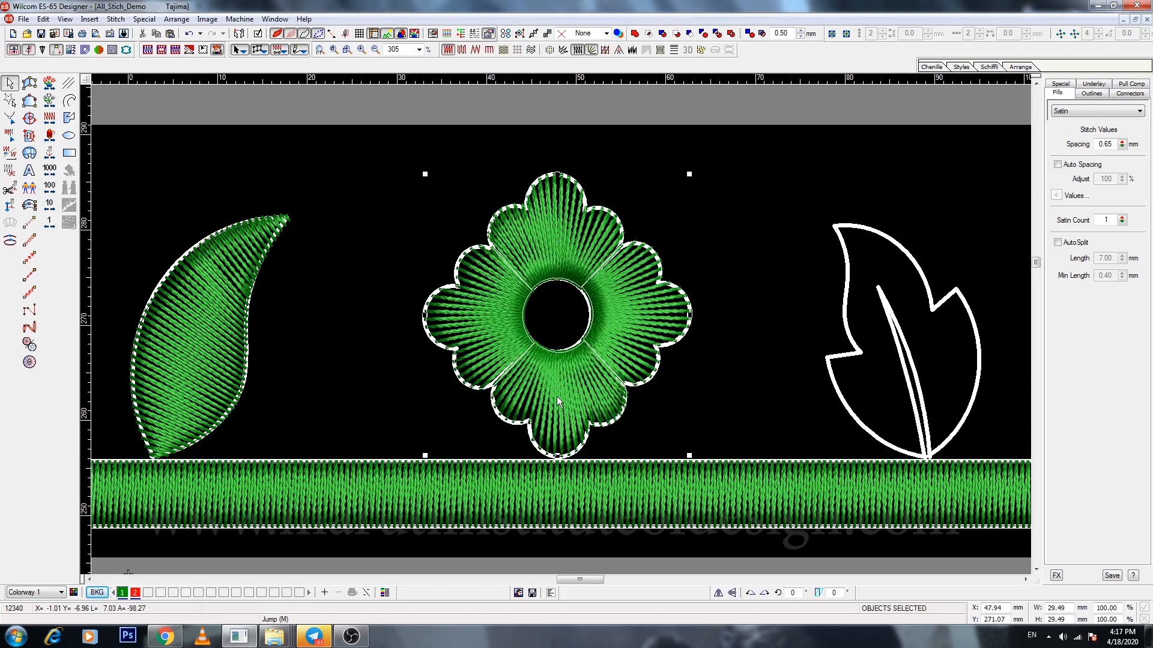
pyautogui.hotkey('ctrl', 'g')
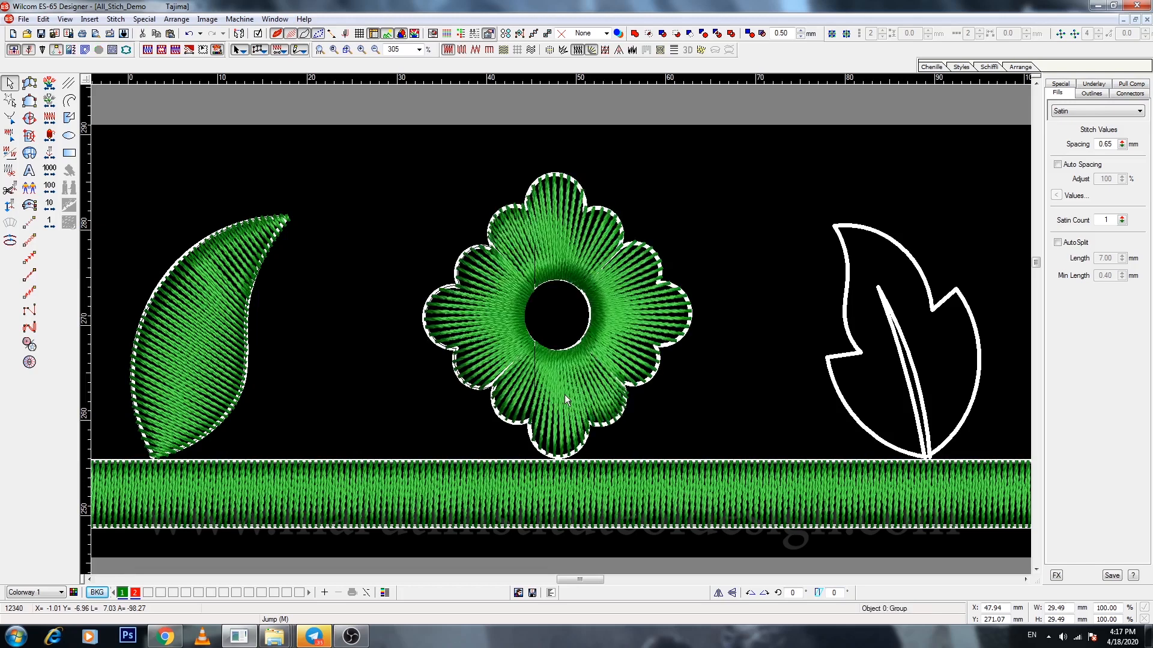
# Start a column with the Input B tool for the lobed leaf, tracing both edges of its central vein as the first side.
pyautogui.click(1025, 580)
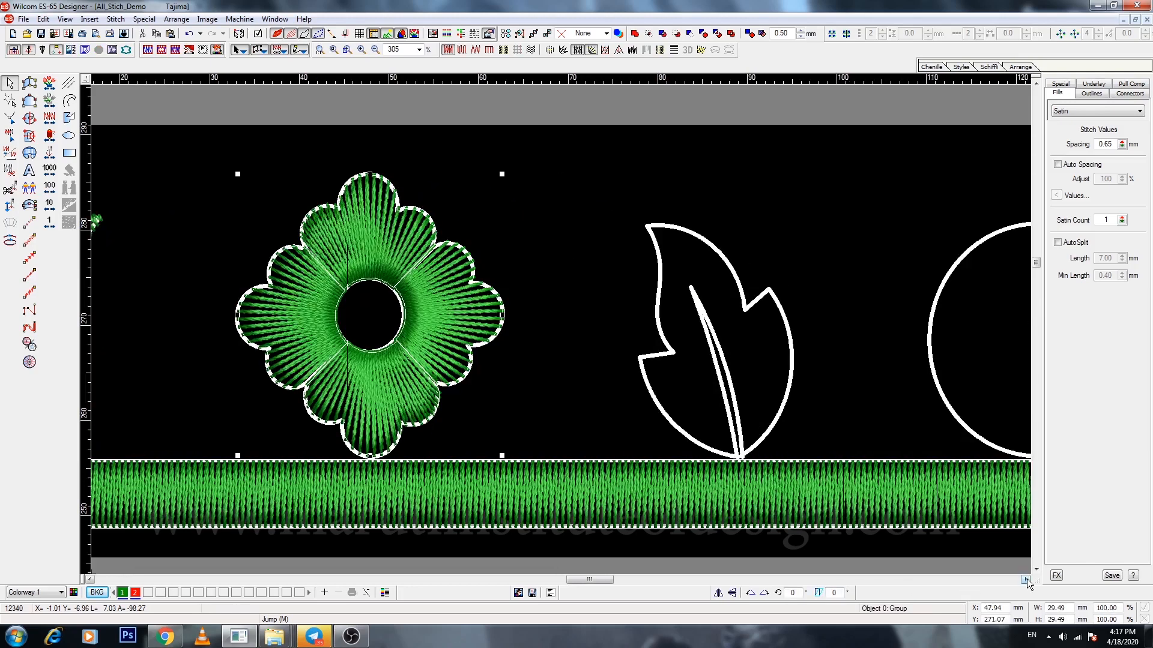
pyautogui.press('b')
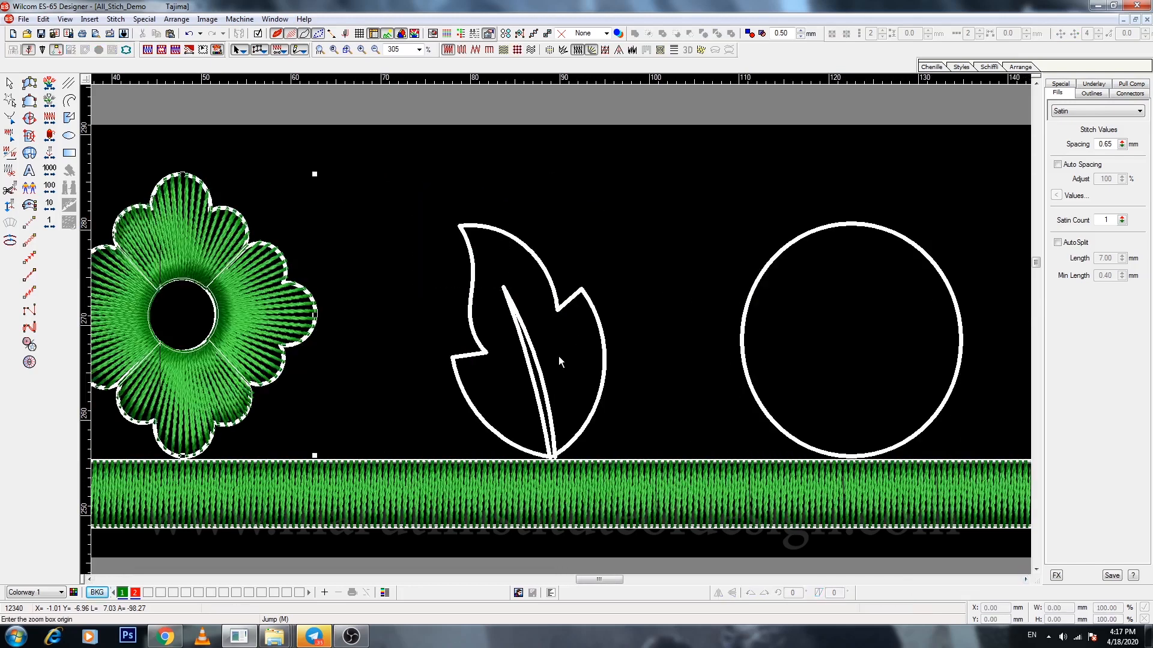
pyautogui.moveTo(414, 208); pyautogui.dragTo(661, 525)
pyautogui.press('Escape')
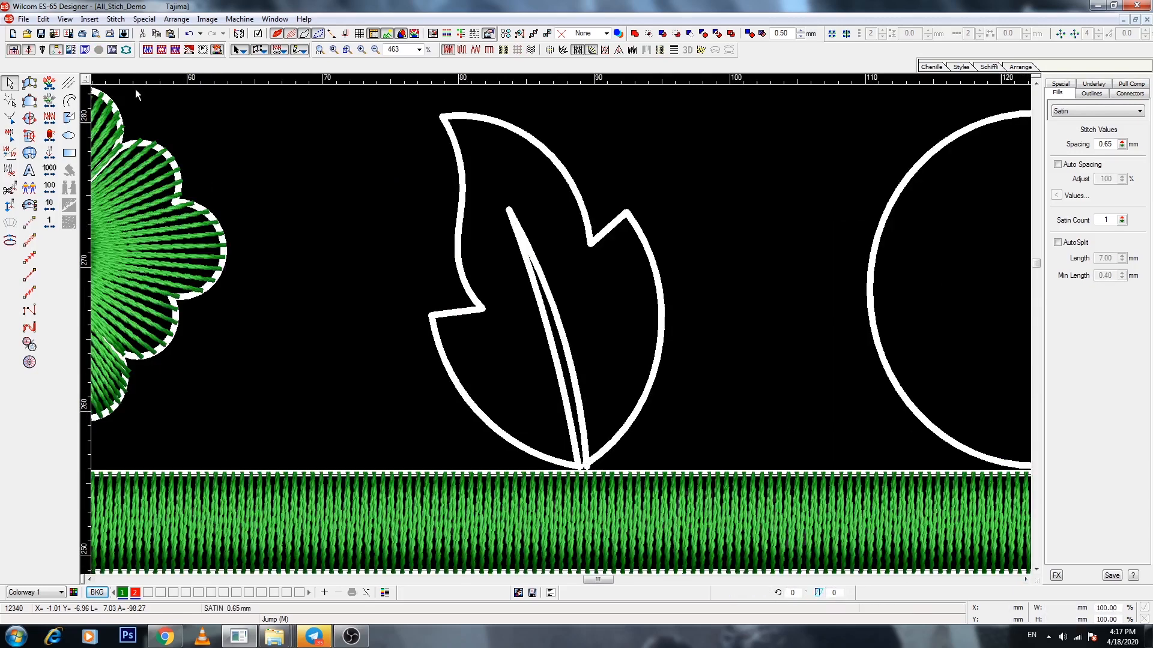
pyautogui.click(28, 101)
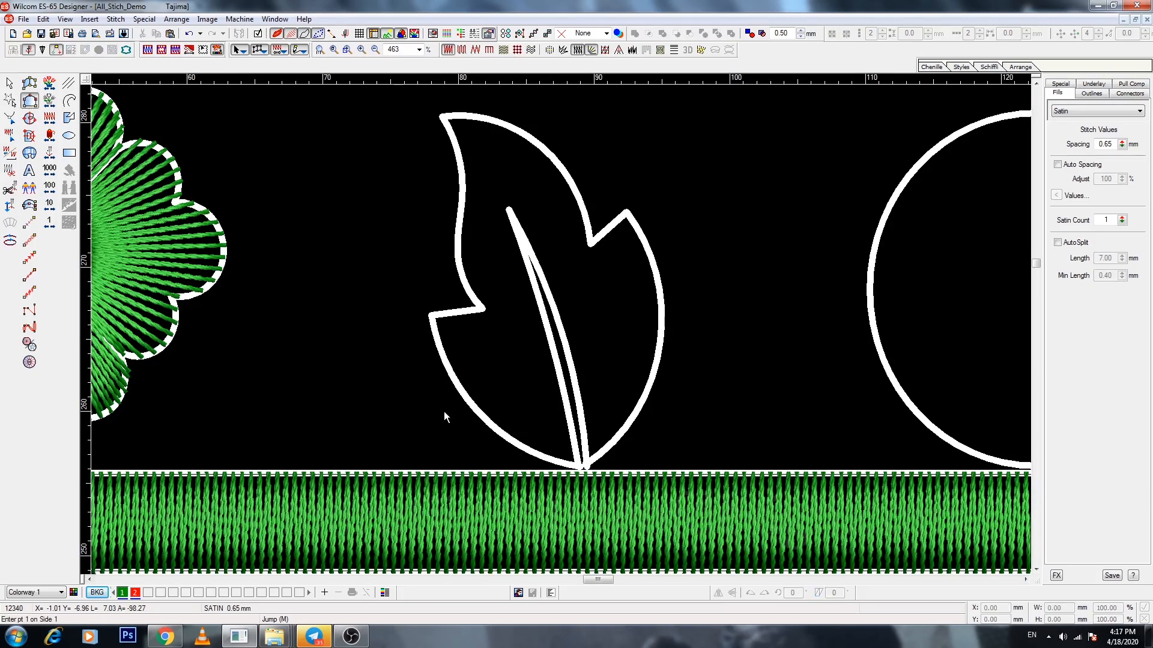
pyautogui.click(587, 467)
pyautogui.click(570, 355)
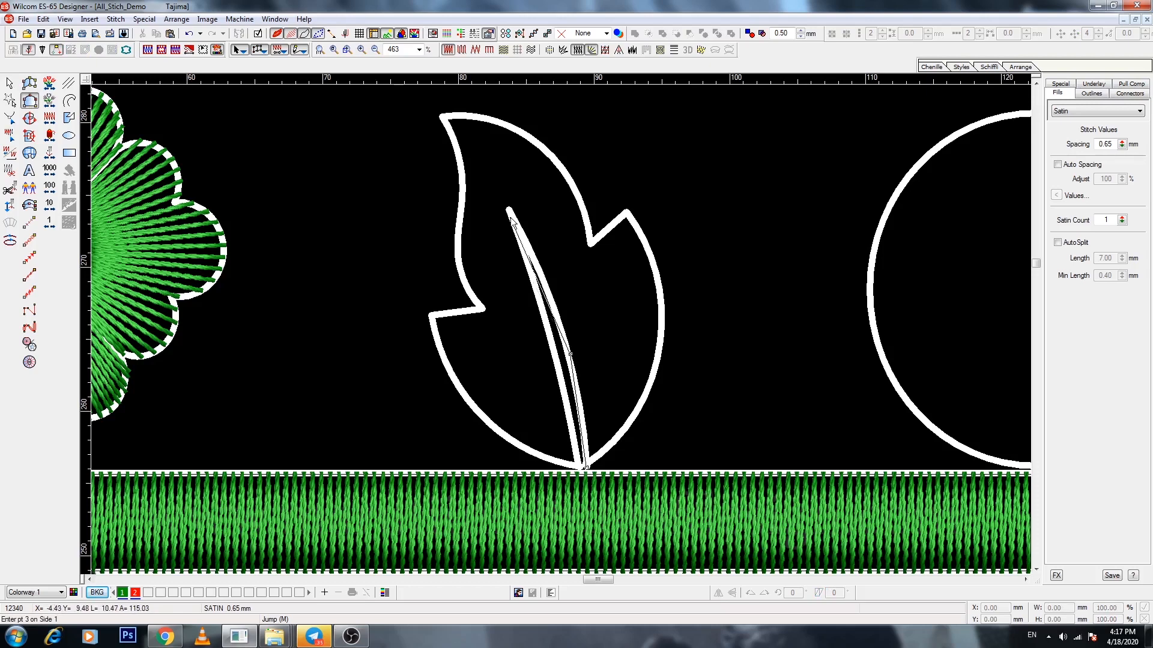
pyautogui.click(511, 219)
pyautogui.click(552, 350)
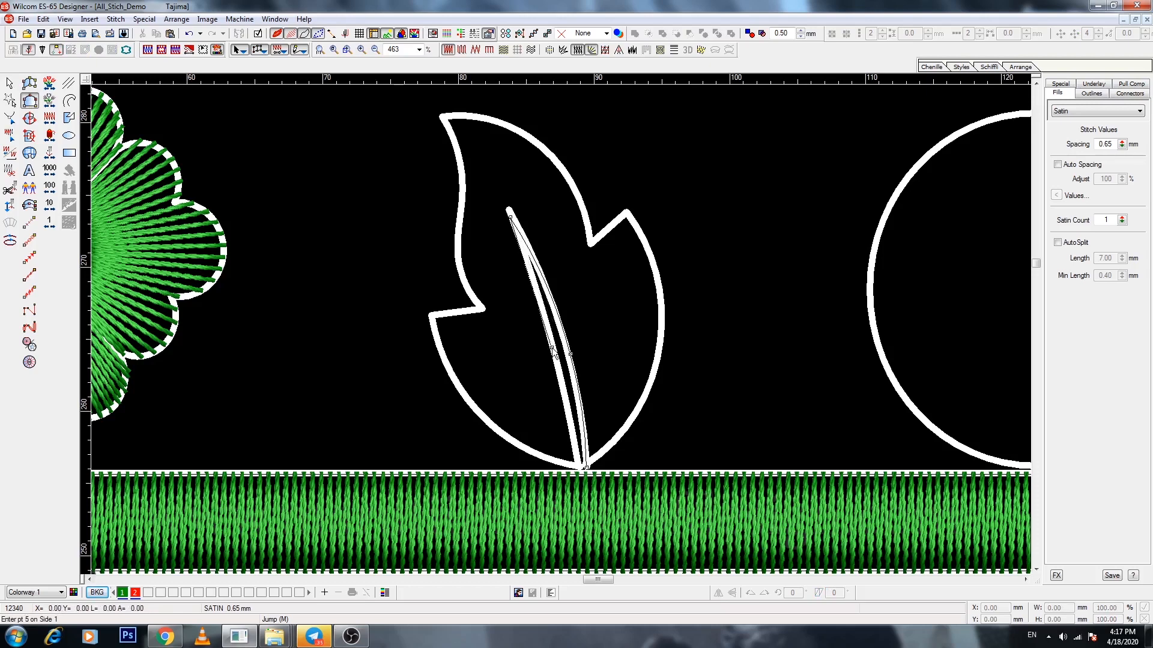
pyautogui.click(580, 467)
pyautogui.press('Return')
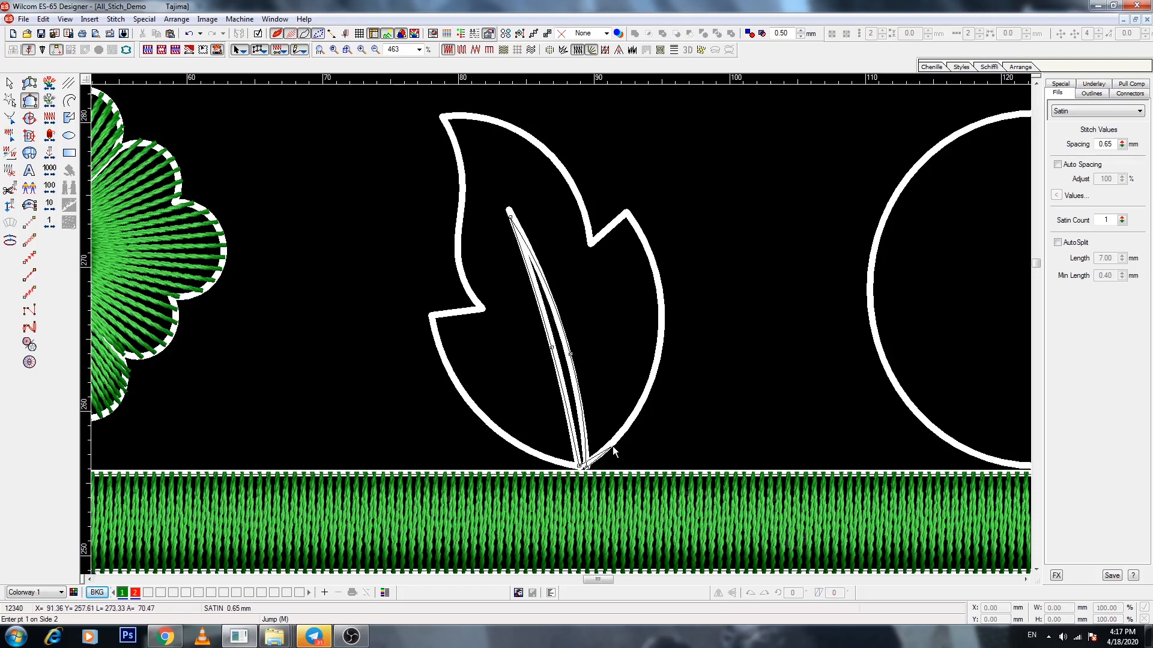
# Trace the lobed leaf's left outer edge from the base through the notch to the upper tip as the column's second side.
pyautogui.click(534, 452)
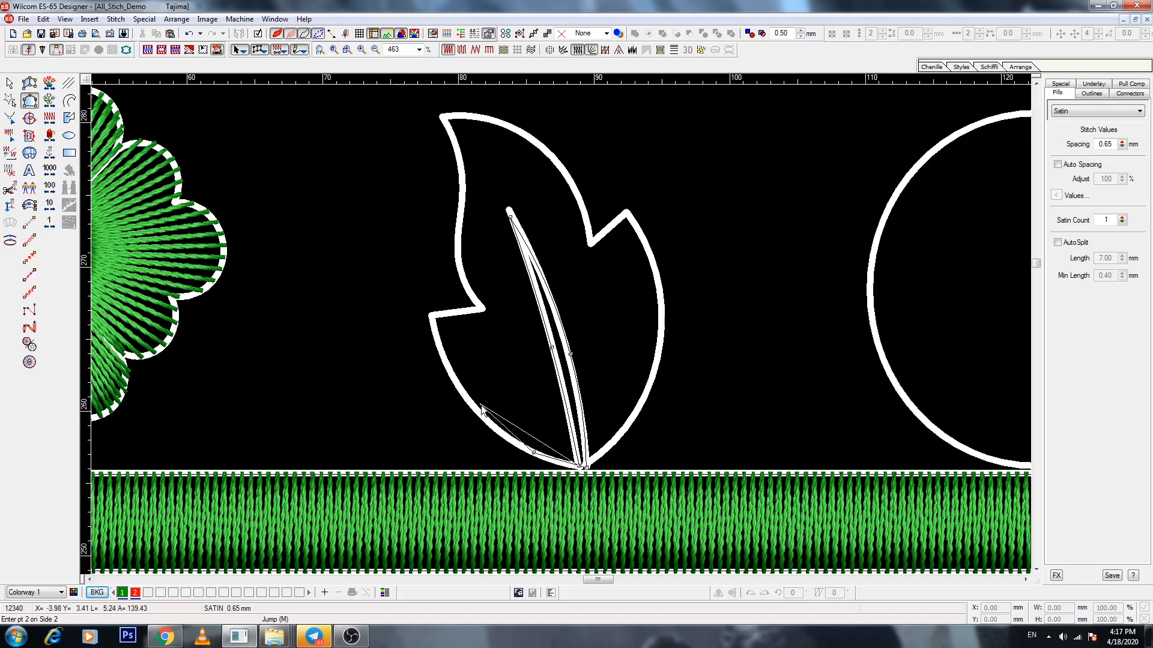
pyautogui.click(460, 393)
pyautogui.click(430, 318)
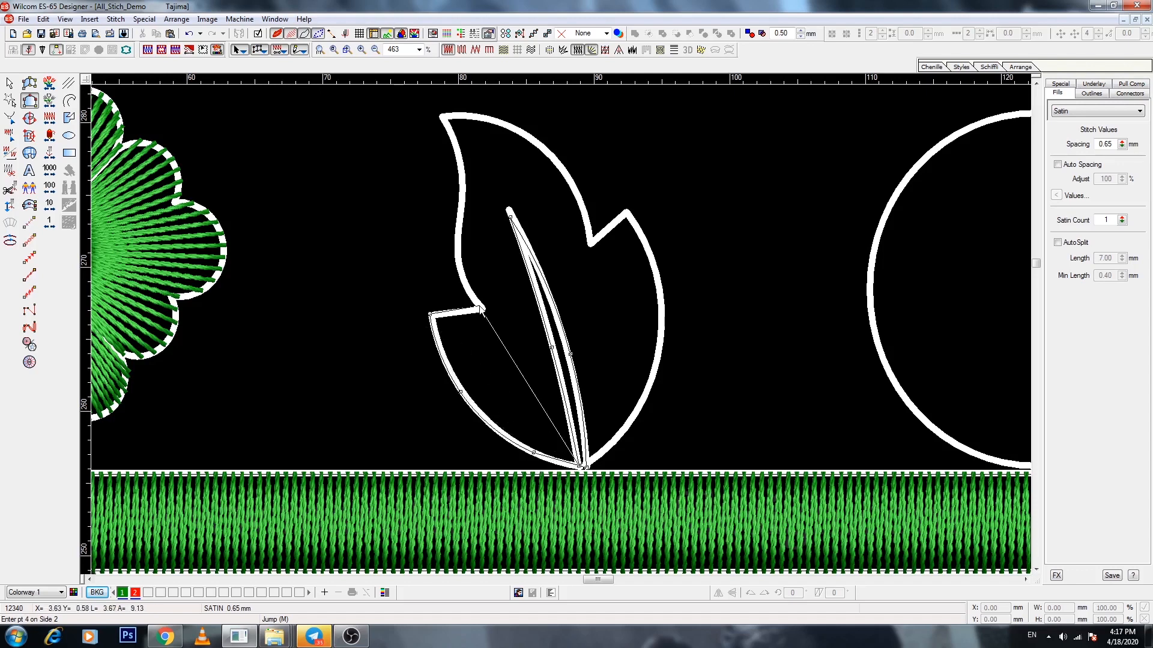
pyautogui.click(481, 309)
pyautogui.click(459, 256)
pyautogui.click(462, 195)
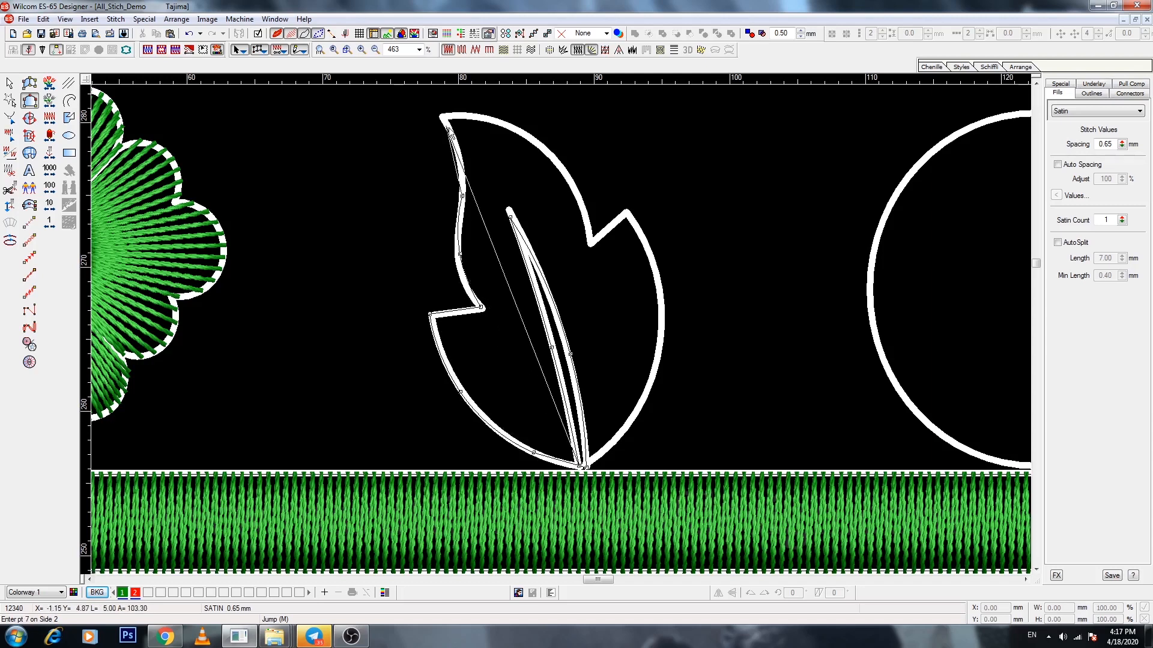
pyautogui.click(439, 116)
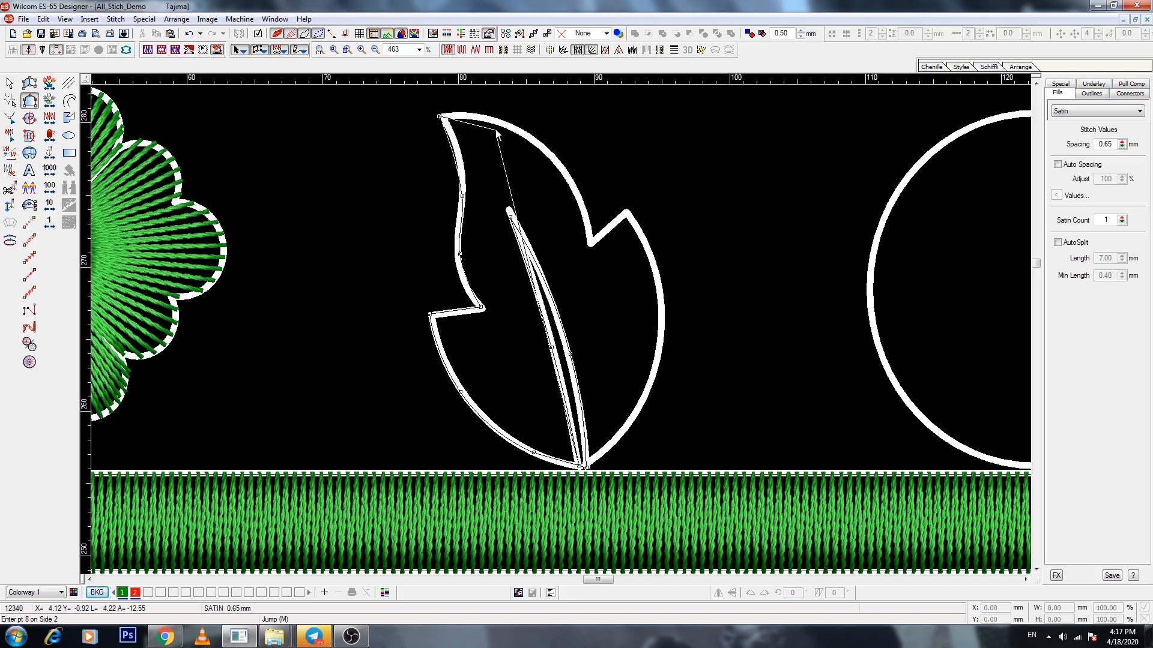
# Continue the second side down the leaf's right outer edge through the notch to the base, and generate the satin stitches.
pyautogui.click(541, 147)
pyautogui.click(591, 244)
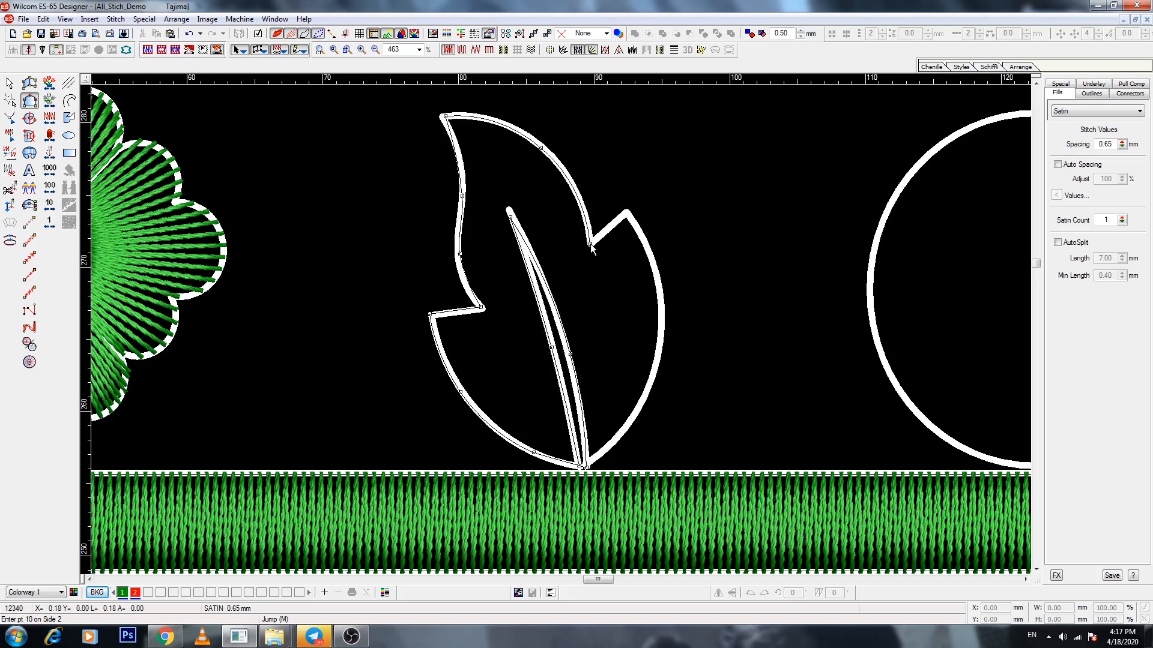
pyautogui.click(626, 212)
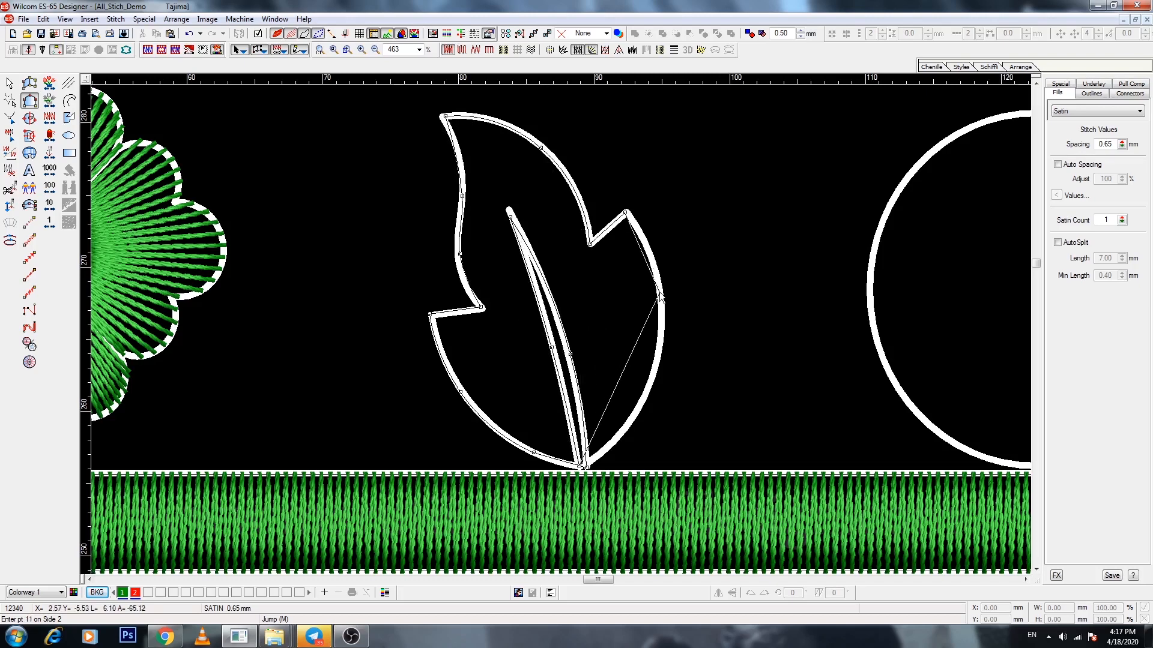
pyautogui.click(659, 294)
pyautogui.click(645, 398)
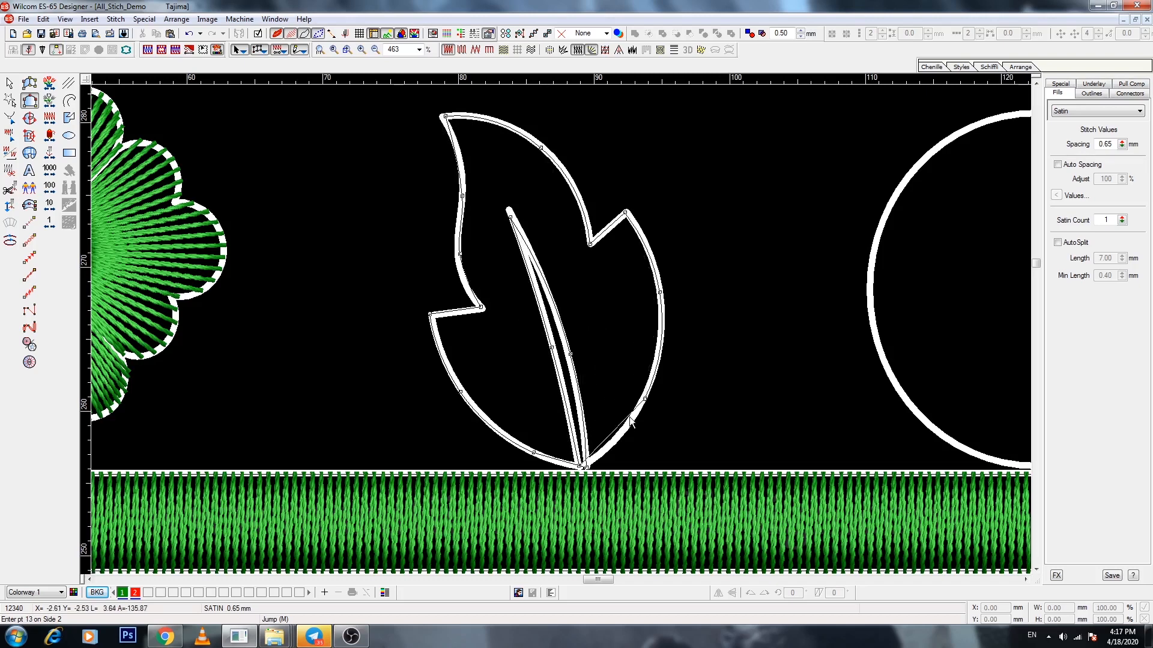
pyautogui.click(590, 471)
pyautogui.press('Return')
pyautogui.press('Escape')
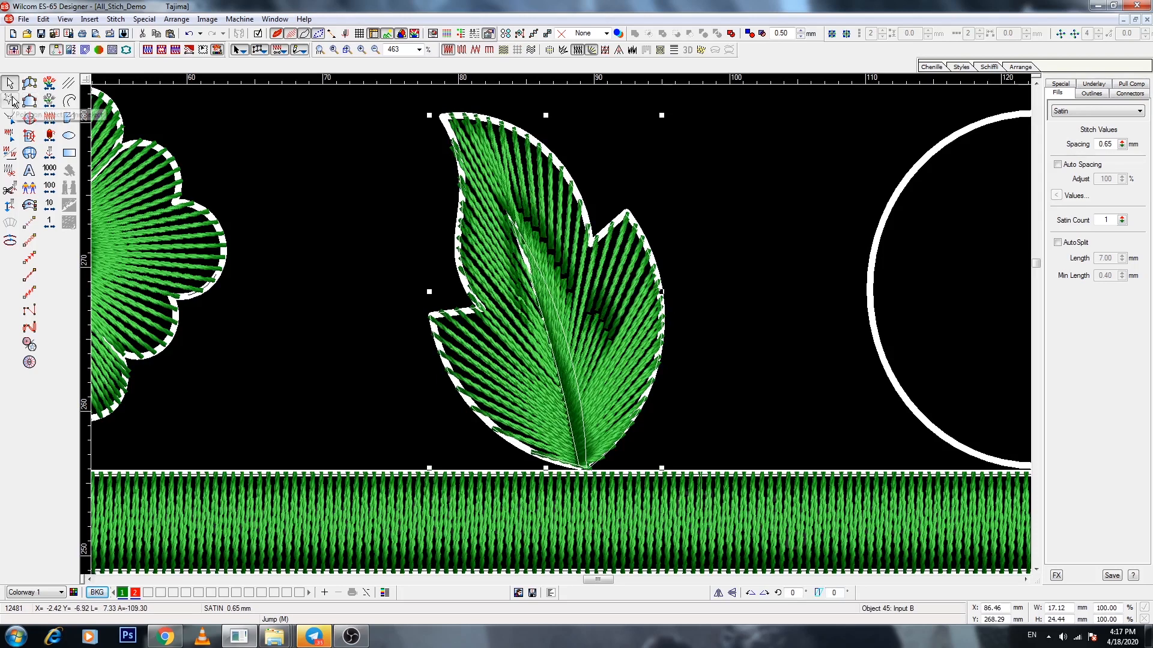
# Reshape the lobed leaf by adding stitch angle lines along both outer edges up to its tip, and regenerate the stitches.
pyautogui.click(11, 118)
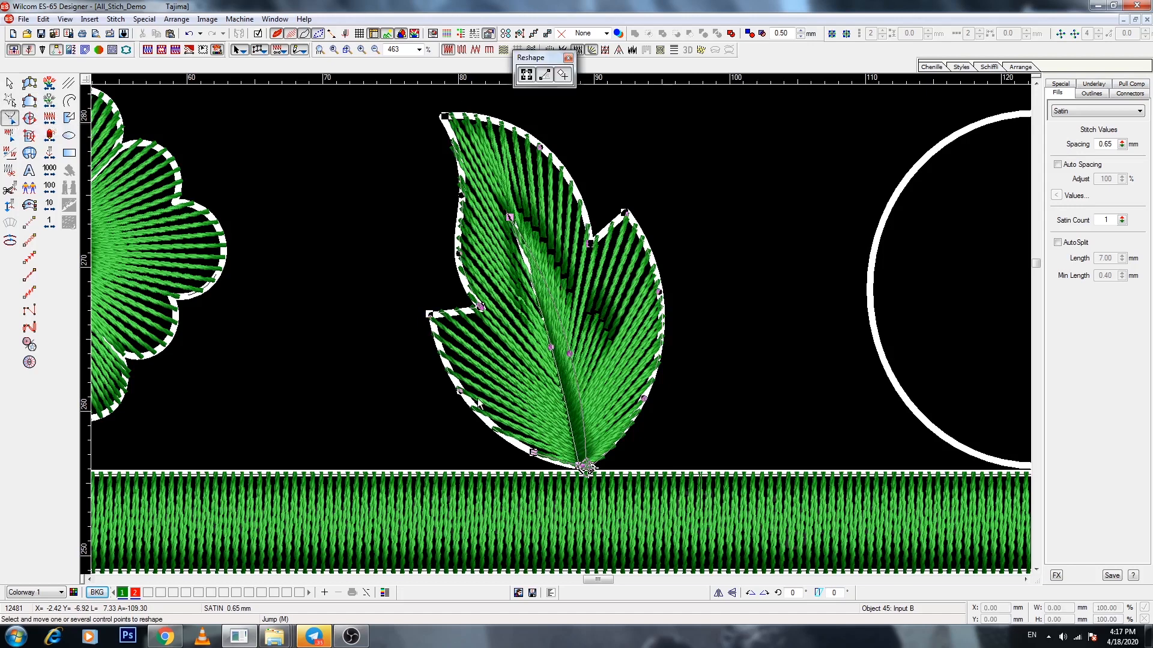
pyautogui.click(467, 408)
pyautogui.click(427, 340)
pyautogui.click(669, 330)
pyautogui.click(650, 236)
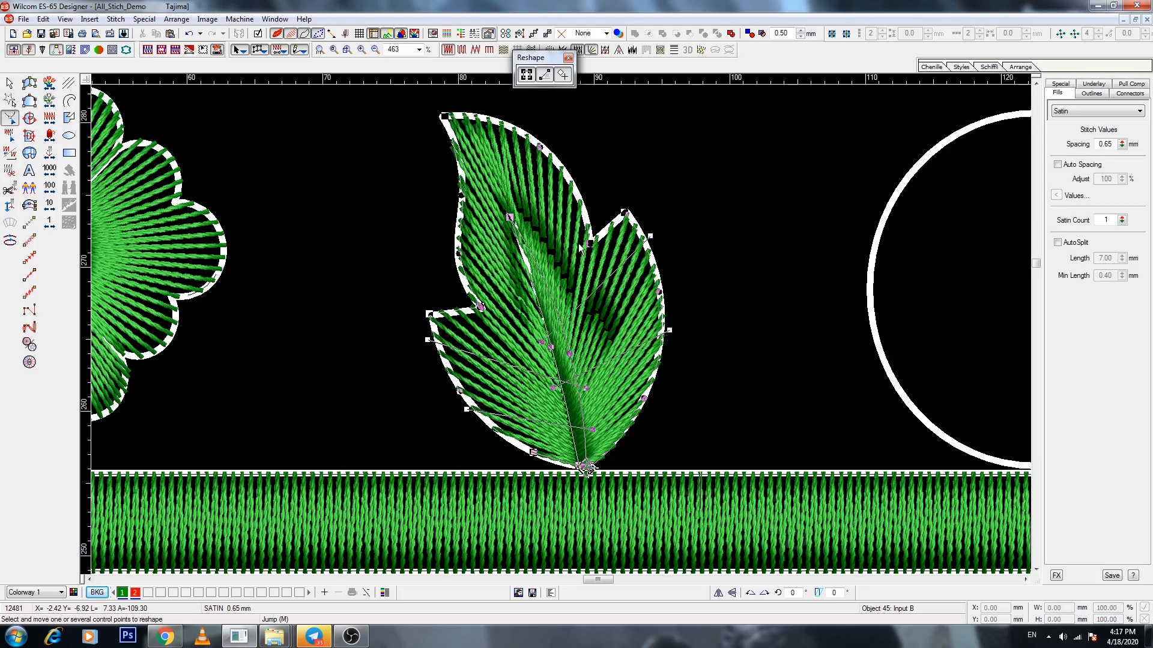
pyautogui.click(451, 231)
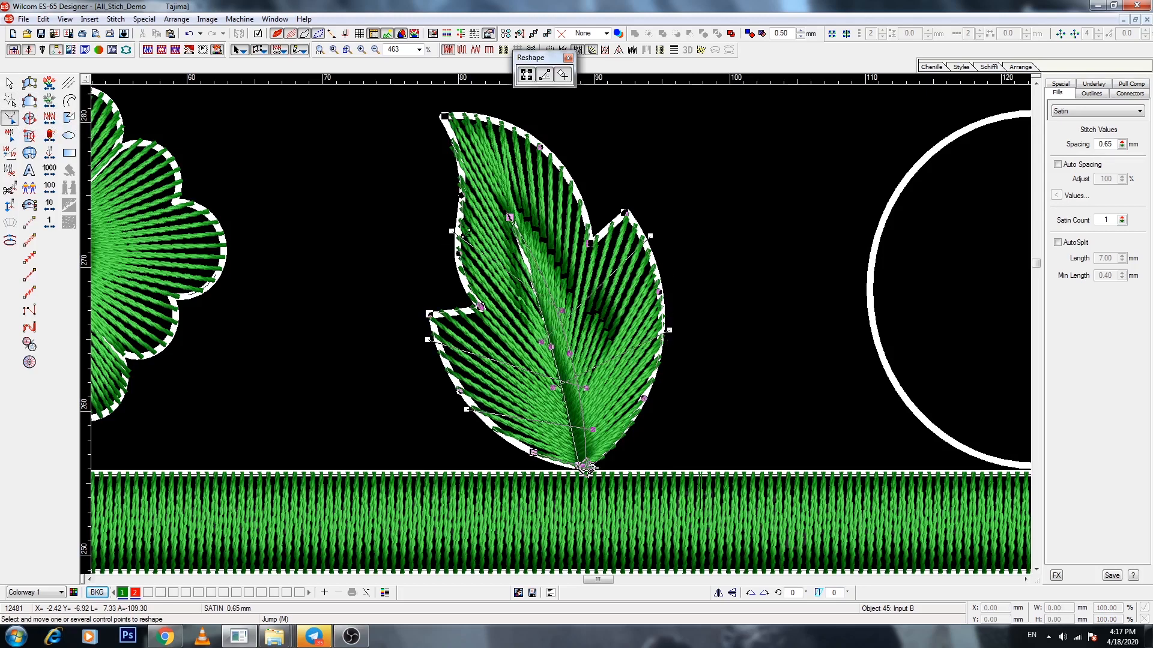
pyautogui.click(559, 155)
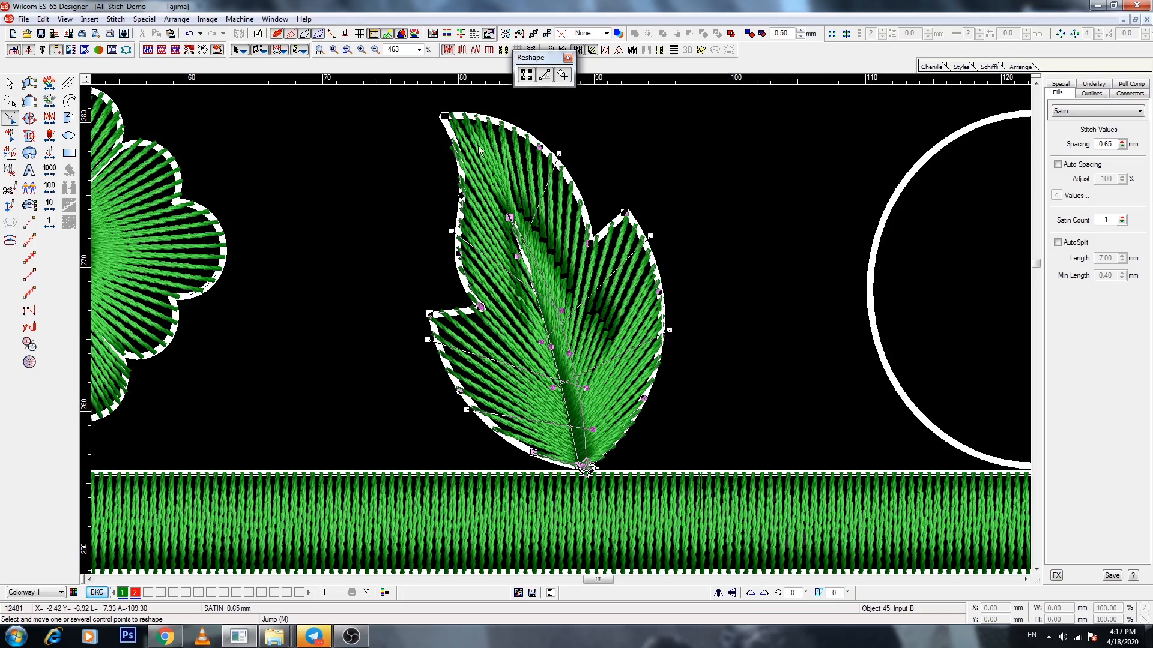
pyautogui.click(453, 107)
pyautogui.press('Return')
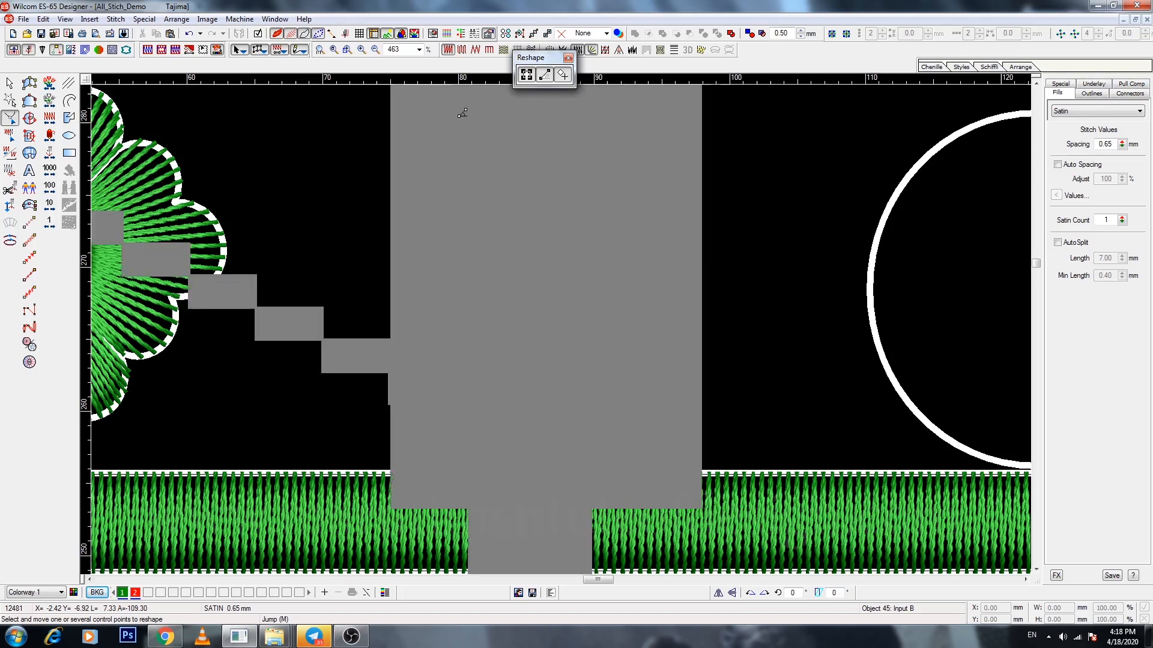
# Digitize the circle with the Input B tool, tracing its left and right halves as the column's two sides, and generate the satin stitches.
pyautogui.hotkey('shift', 'z')
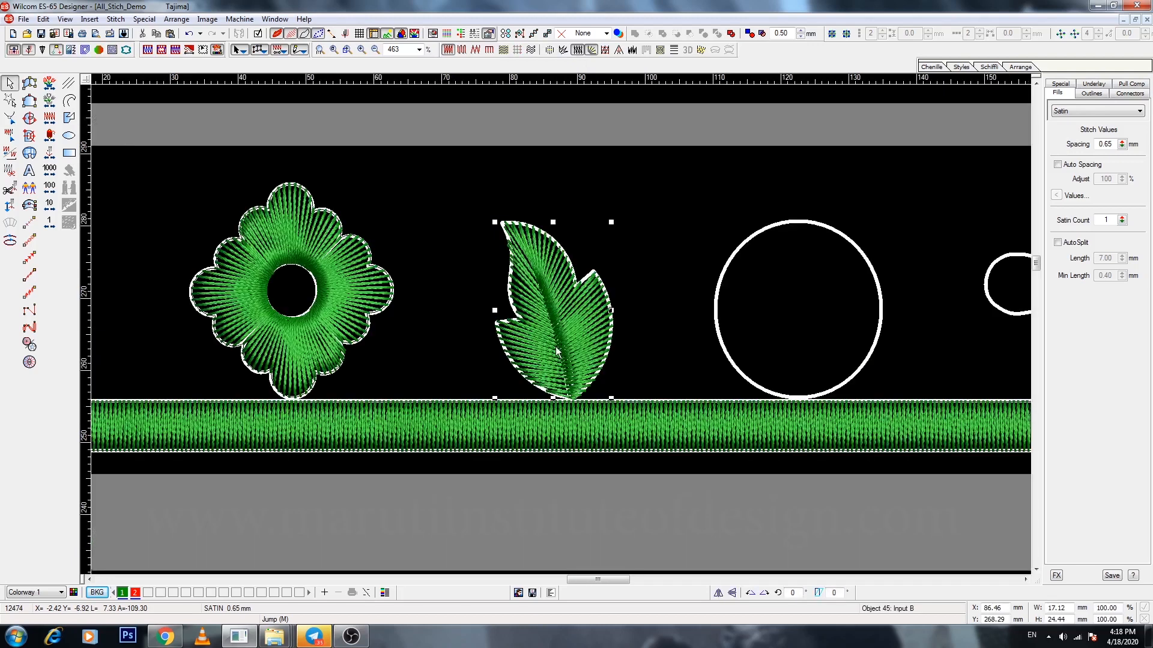
pyautogui.moveTo(688, 196); pyautogui.dragTo(888, 396)
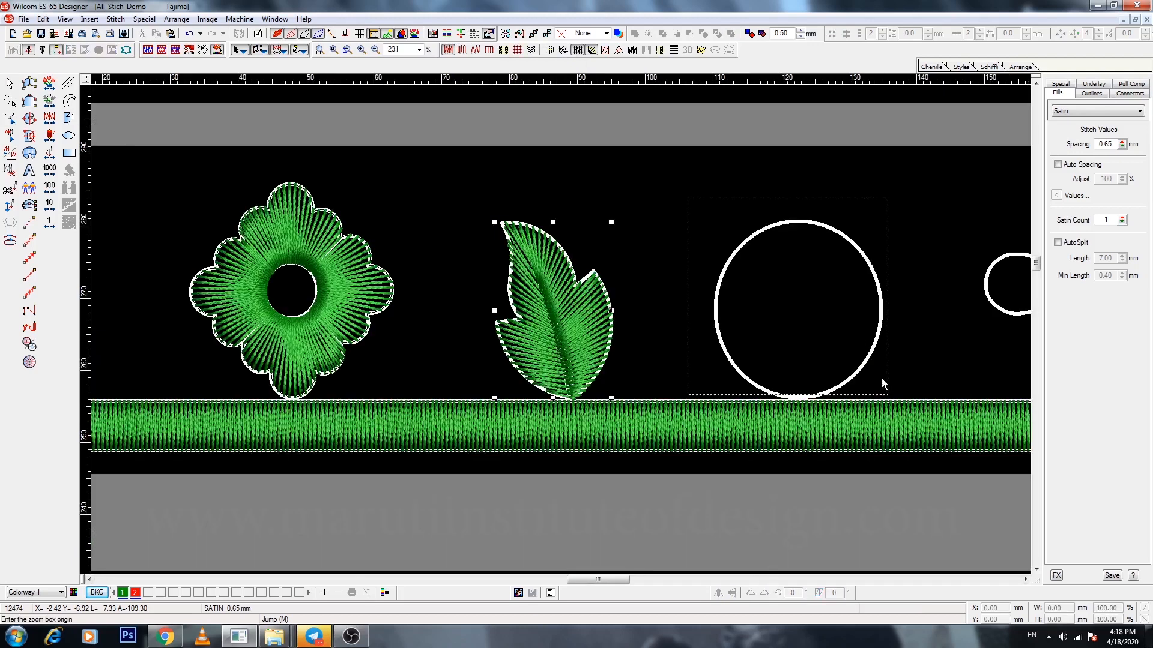
pyautogui.press('b')
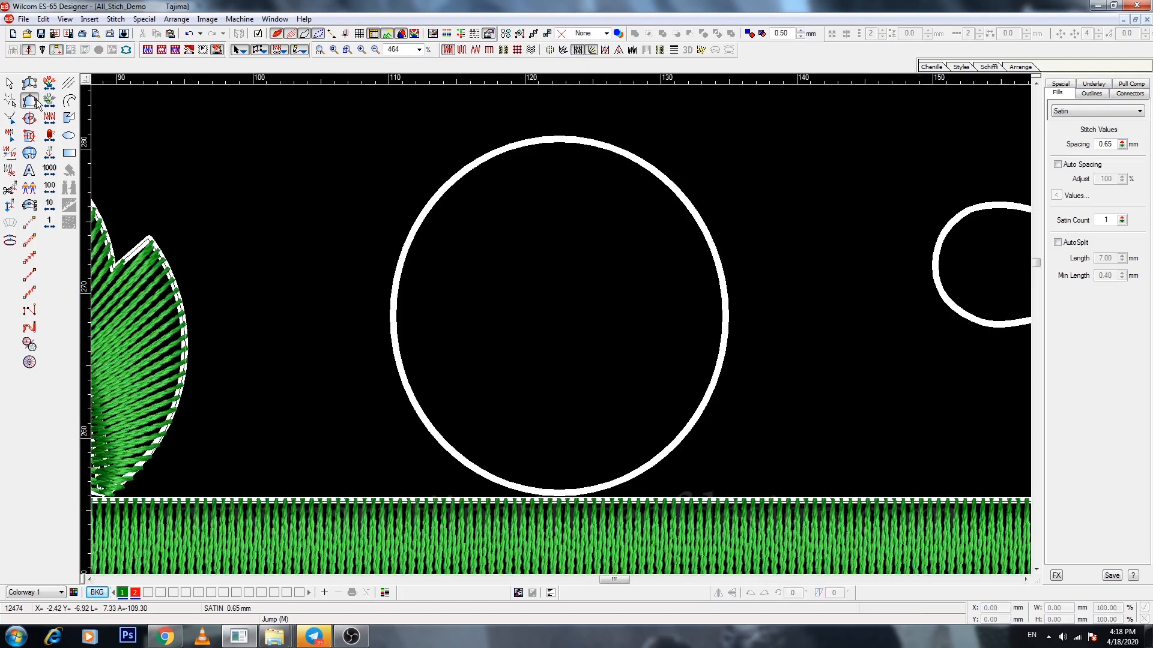
pyautogui.click(561, 494)
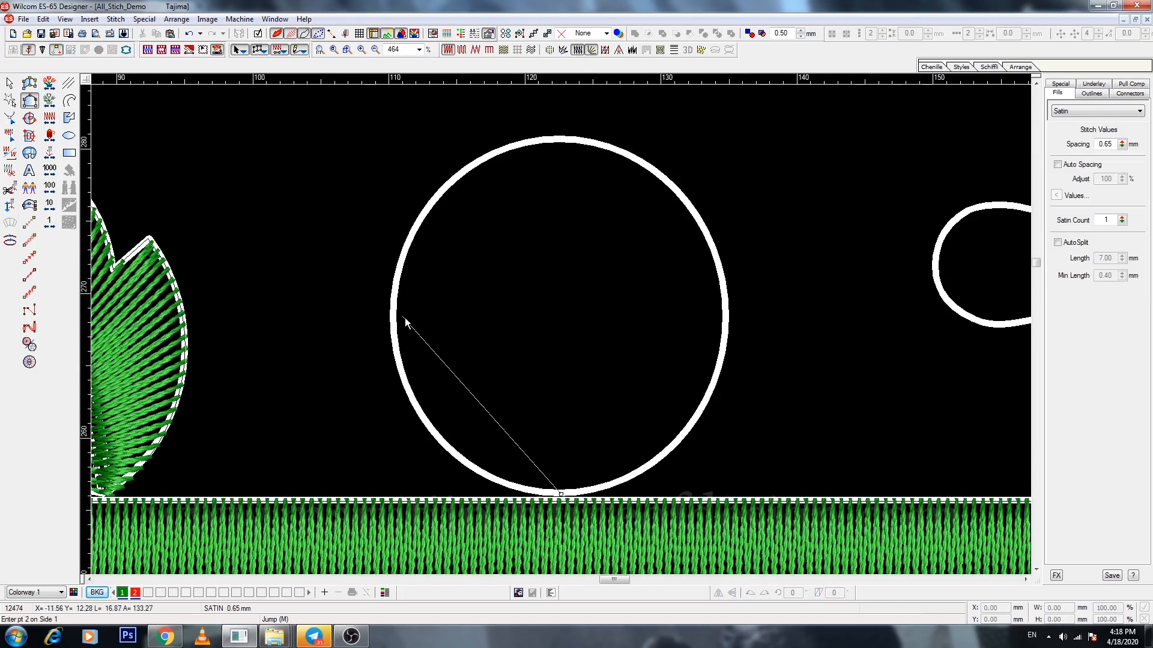
pyautogui.click(394, 311)
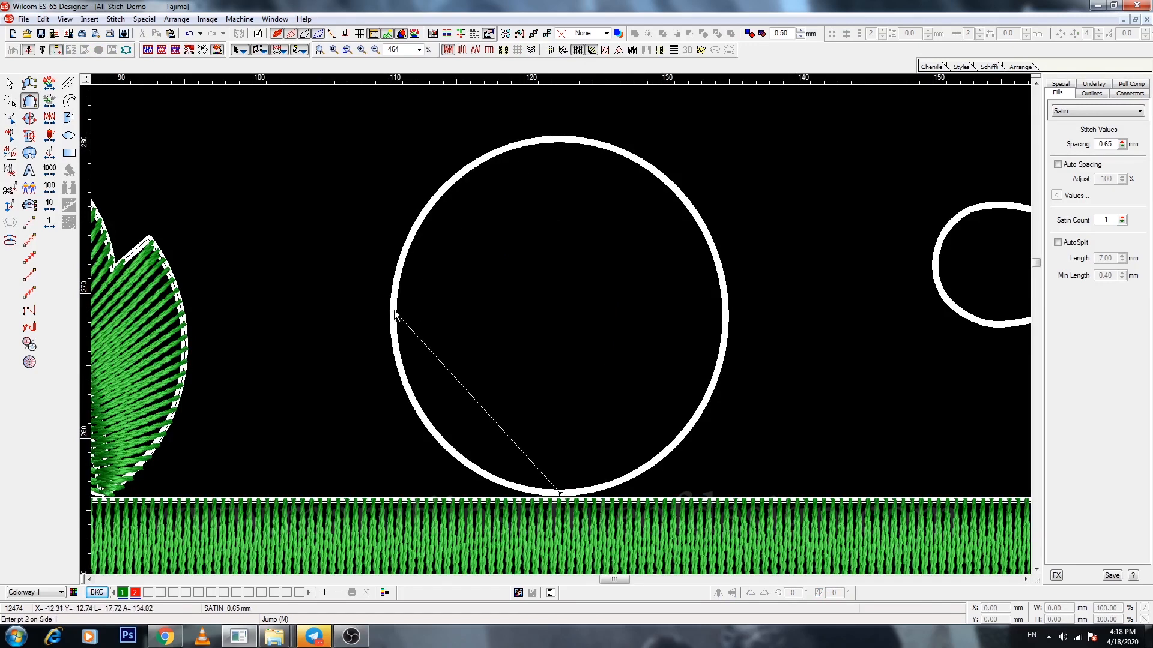
pyautogui.click(555, 138)
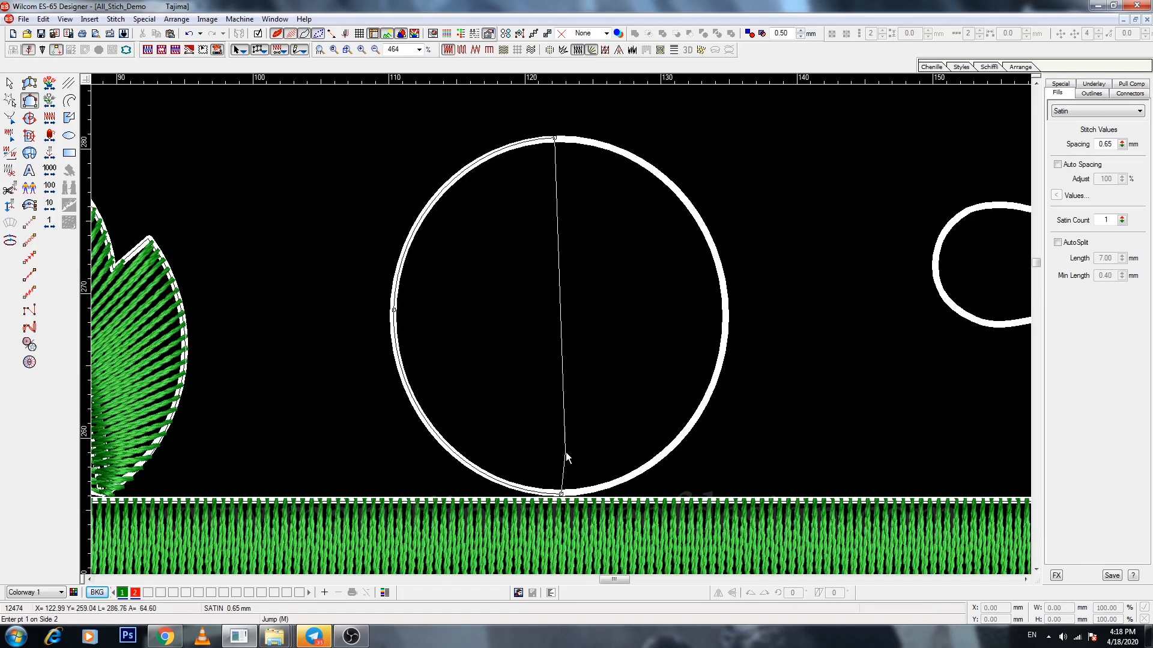
pyautogui.click(563, 495)
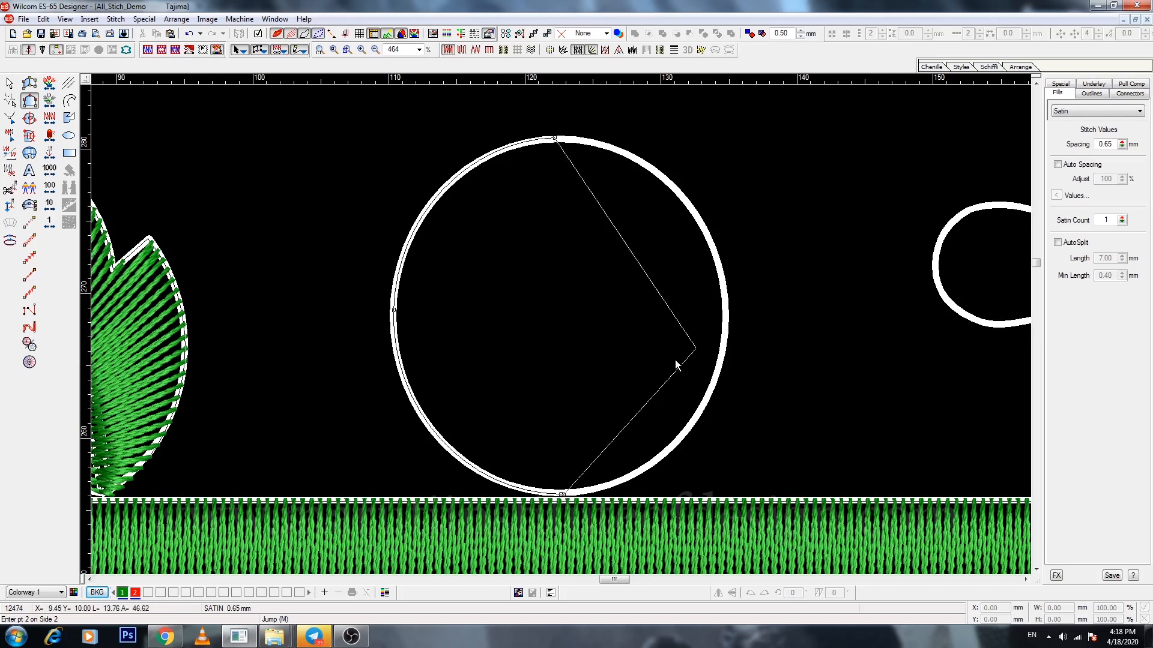
pyautogui.click(724, 300)
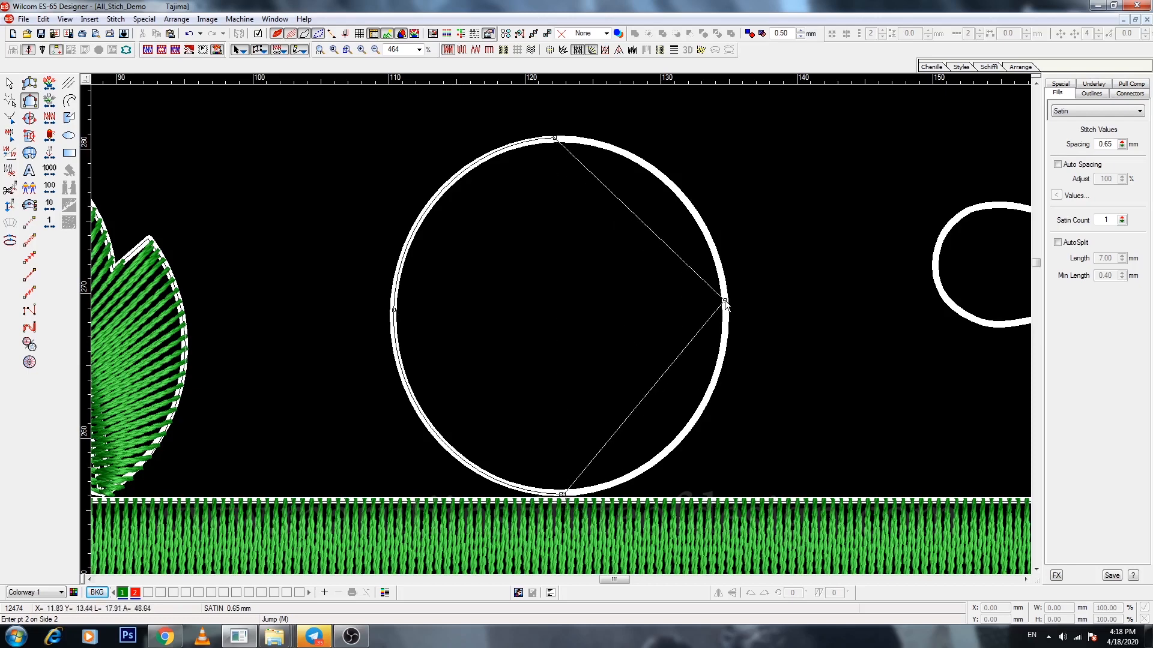
pyautogui.click(557, 136)
pyautogui.press('Return')
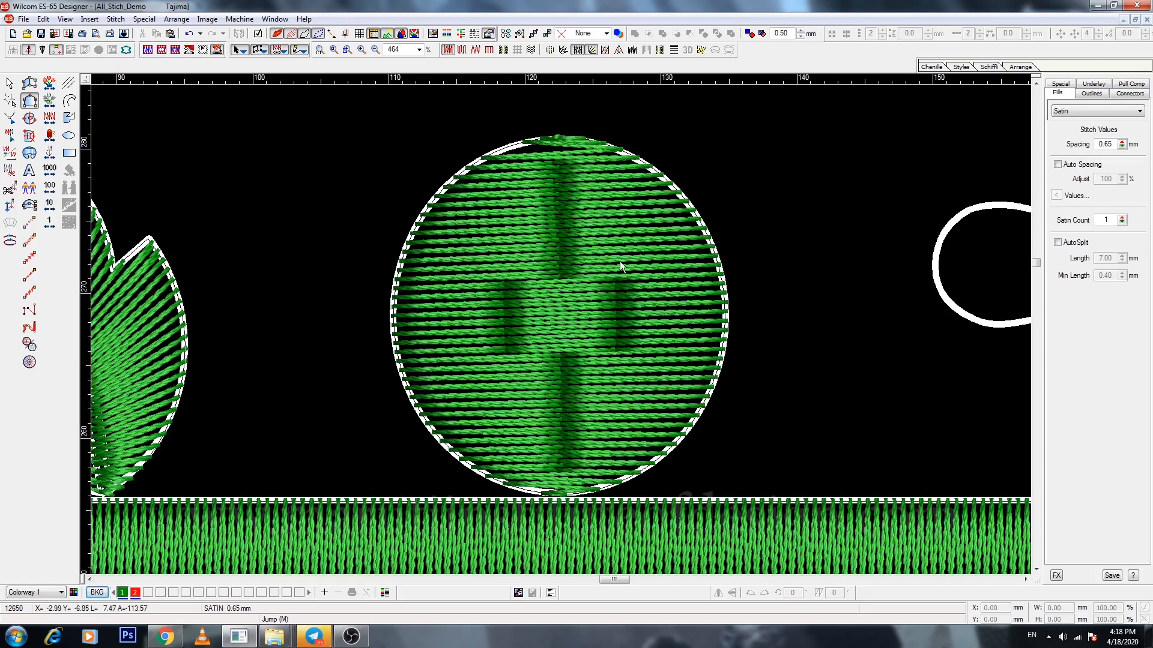
# Digitize the four-petal flower's upper petal with the Input A tool, placing point pairs from the centre to the rounded end, and generate its satin stitches.
pyautogui.hotkey('shift', 'z')
pyautogui.moveTo(715, 170); pyautogui.dragTo(978, 427)
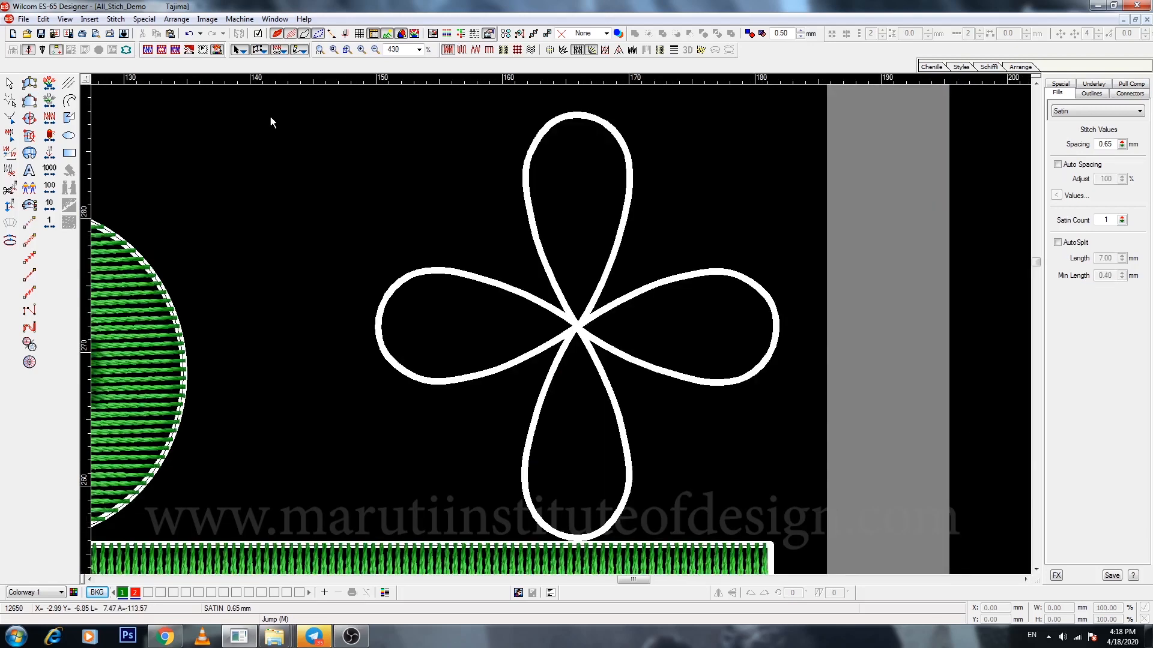
pyautogui.click(29, 83)
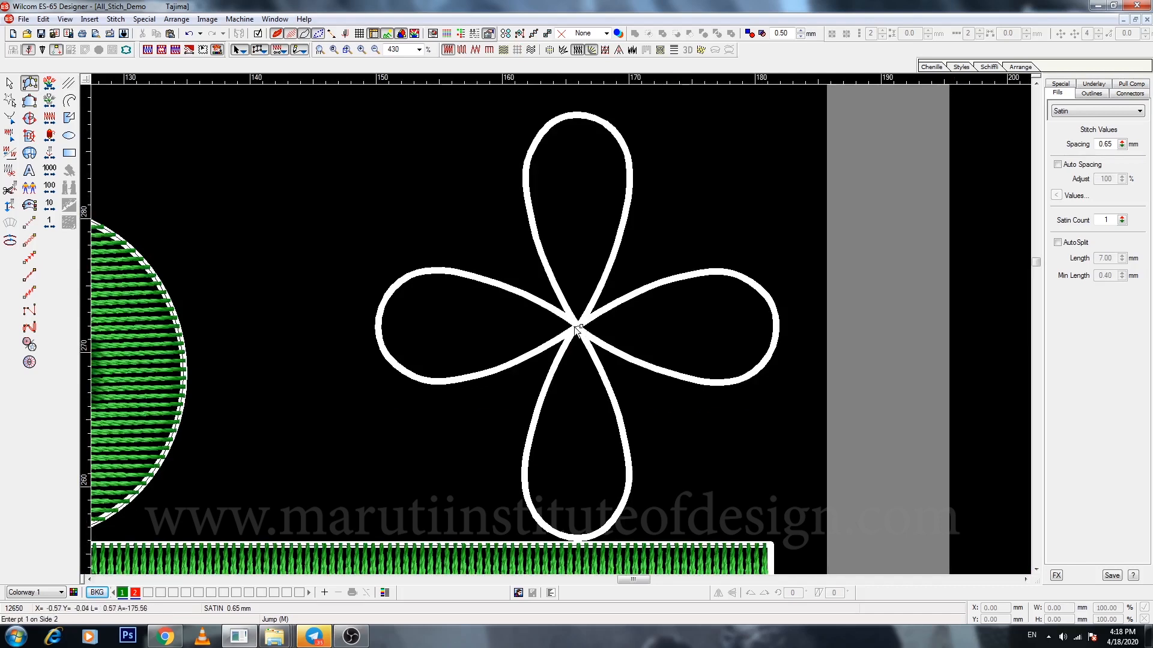
pyautogui.click(575, 326)
pyautogui.click(602, 283)
pyautogui.click(626, 212)
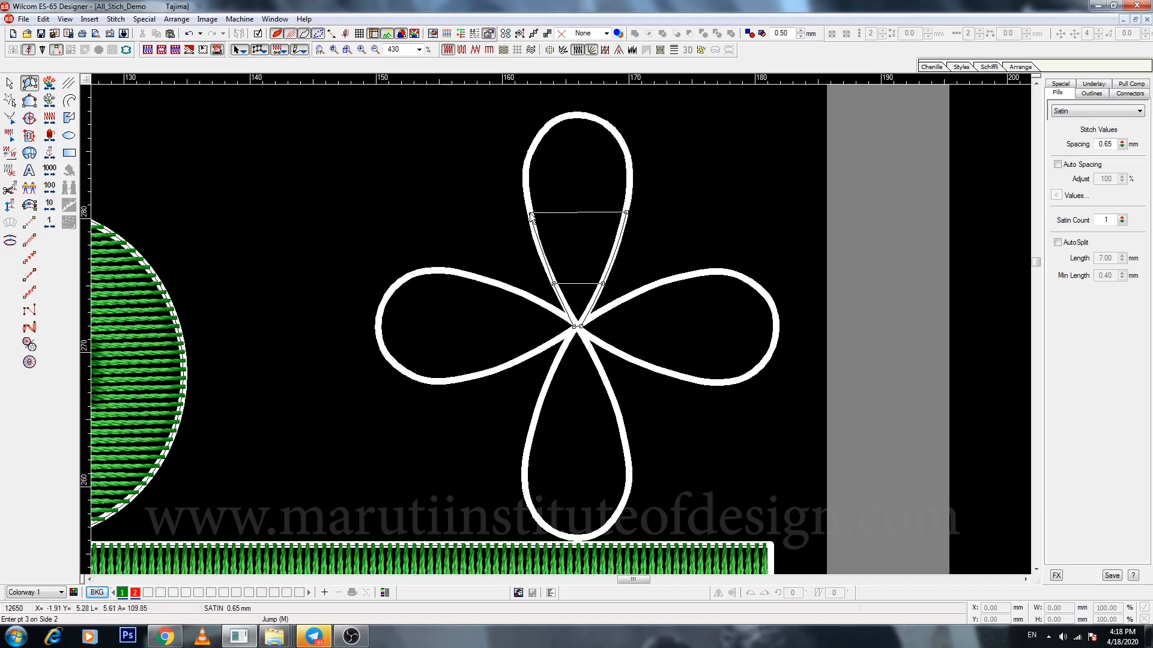
pyautogui.click(529, 208)
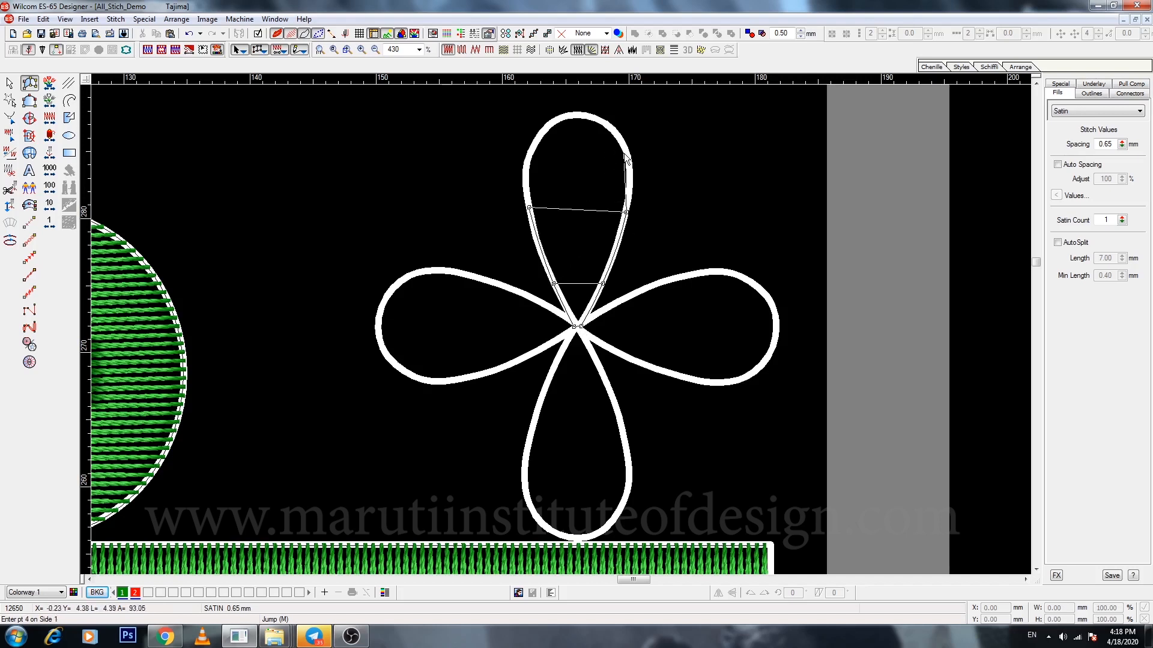
pyautogui.click(529, 155)
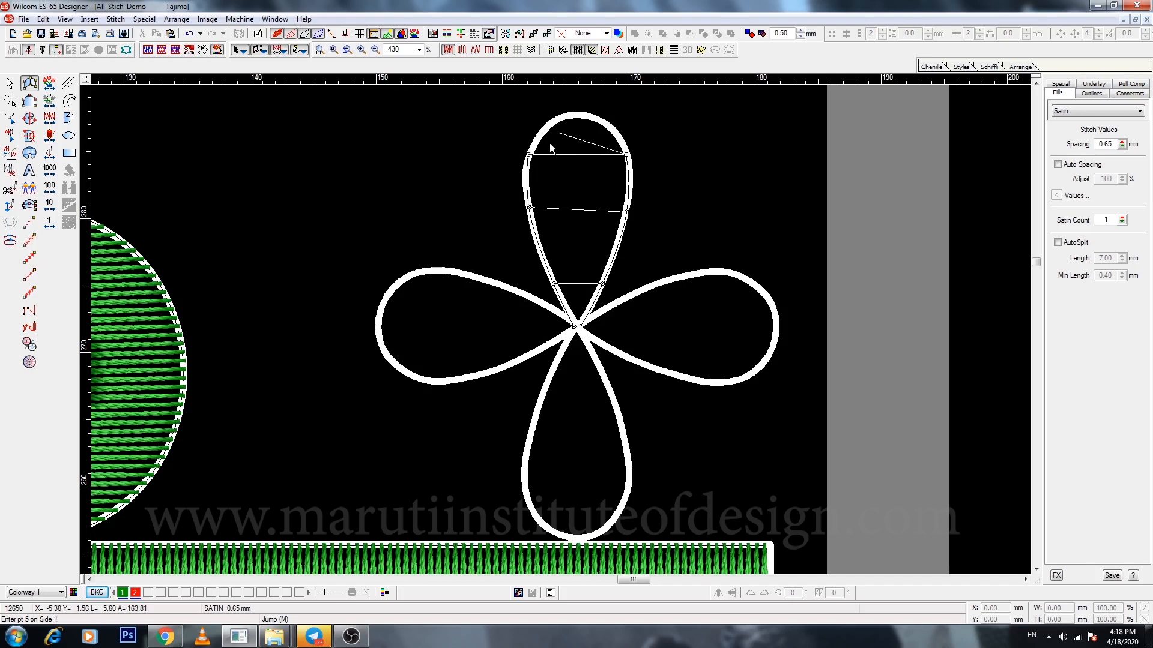
pyautogui.click(580, 115)
pyautogui.press('Return')
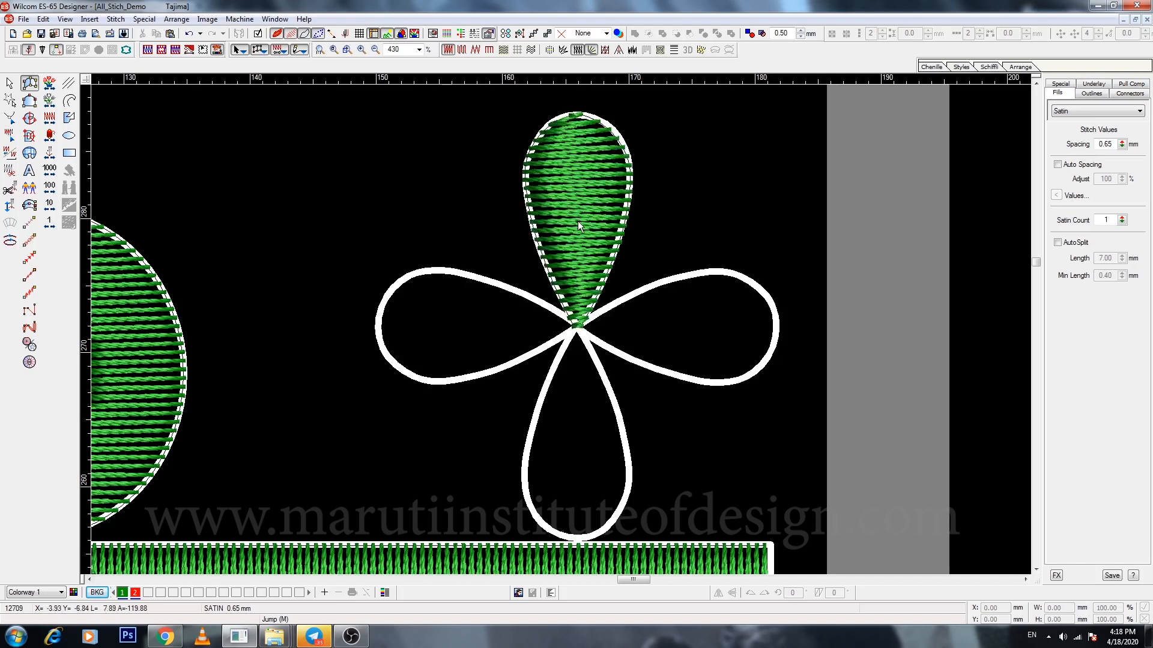
# Duplicate the upper petal as a four-point wreath around the flower's centre, without merging the overlapped objects.
pyautogui.press('Escape')
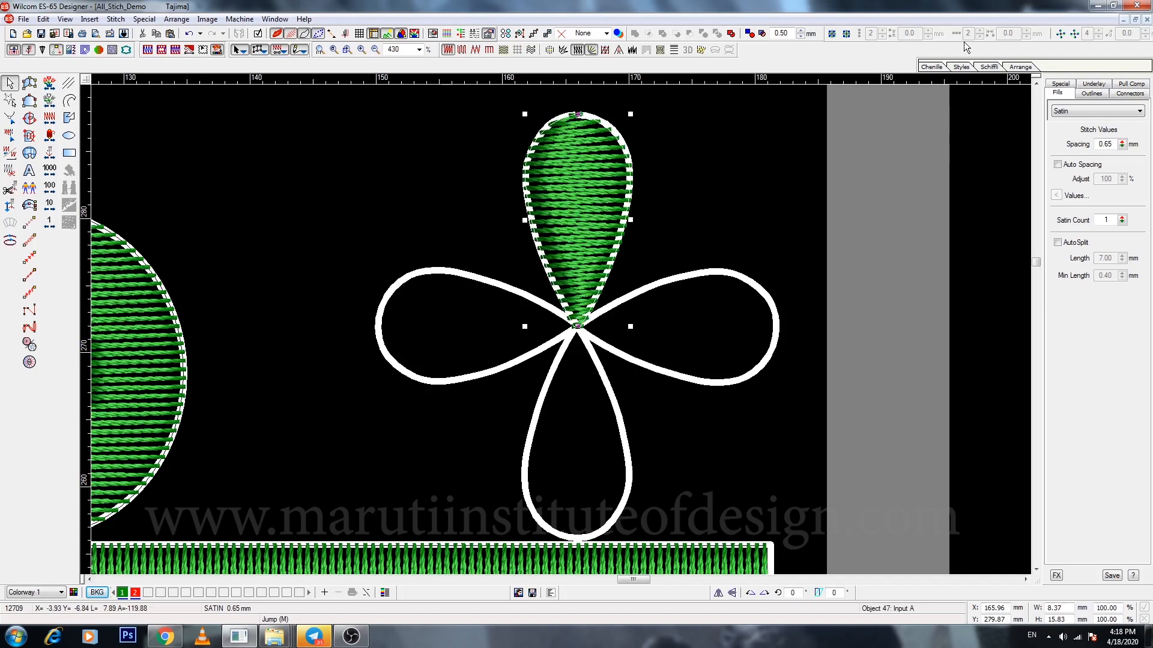
pyautogui.click(1060, 33)
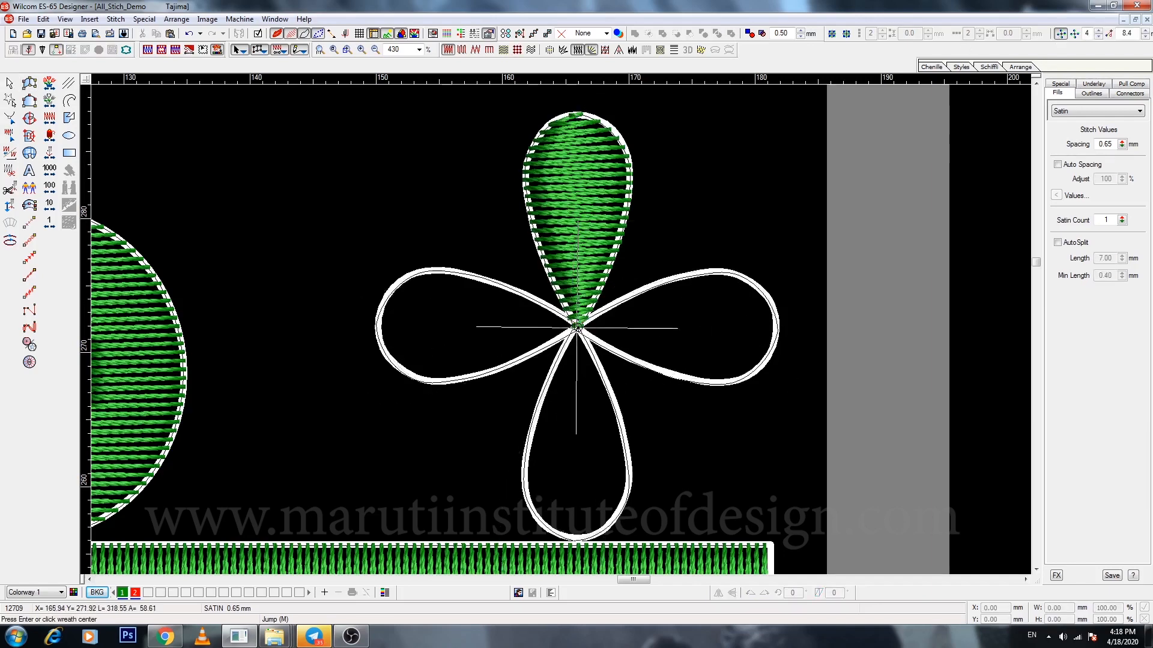
pyautogui.click(577, 329)
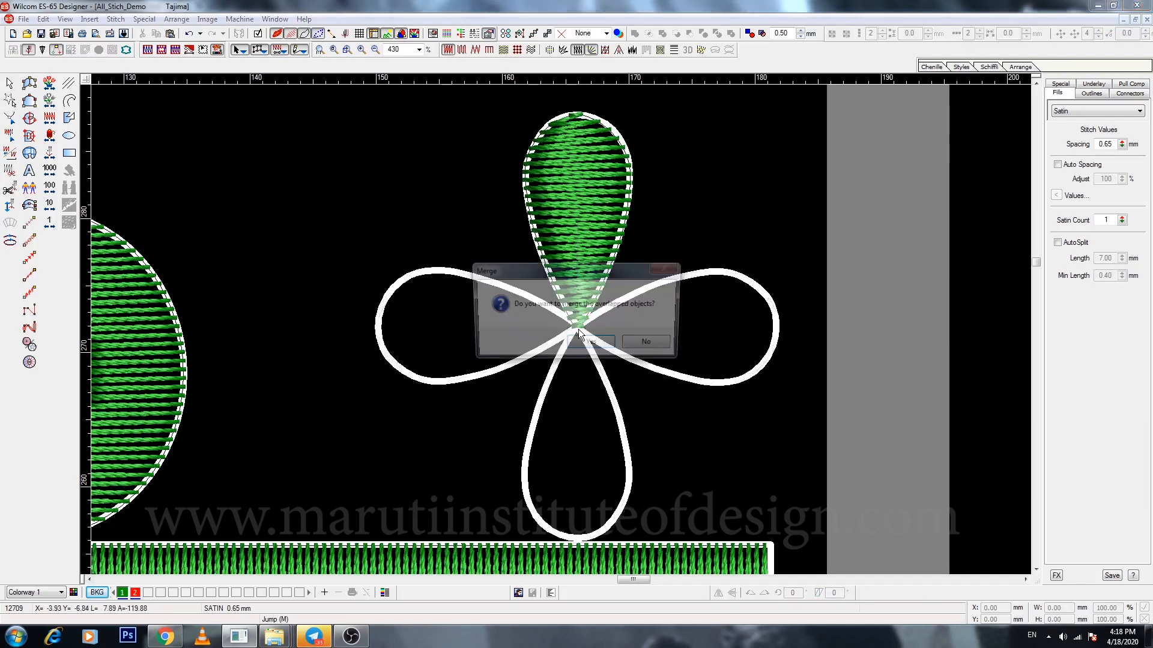
pyautogui.click(656, 339)
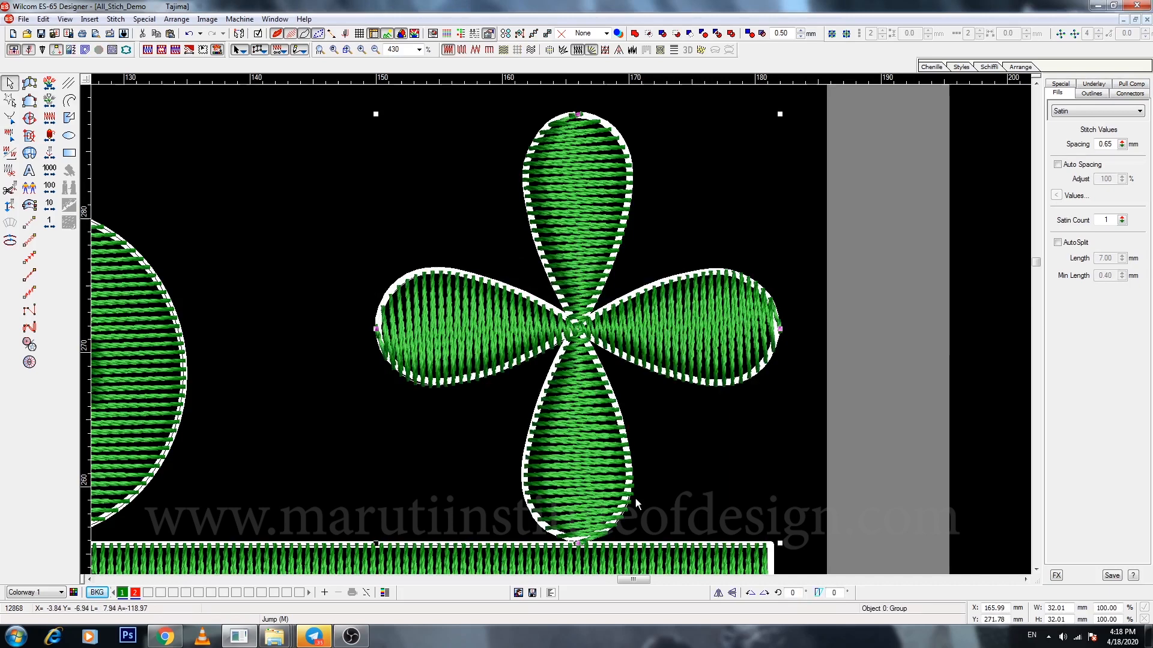
# Select all the stitched shapes and the bar in the SATIN row and group them.
pyautogui.hotkey('shift', 'z')
pyautogui.moveTo(641, 577); pyautogui.dragTo(604, 577)
pyautogui.hotkey('shift', 'z')
pyautogui.click(175, 217)
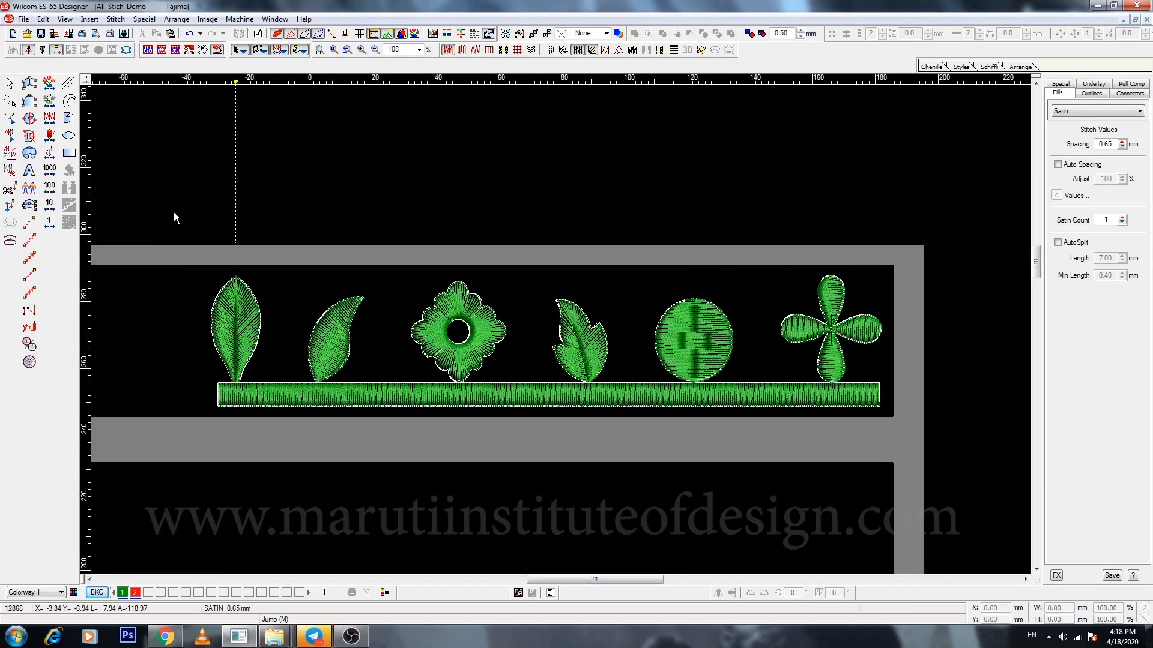
pyautogui.moveTo(174, 217); pyautogui.dragTo(894, 456)
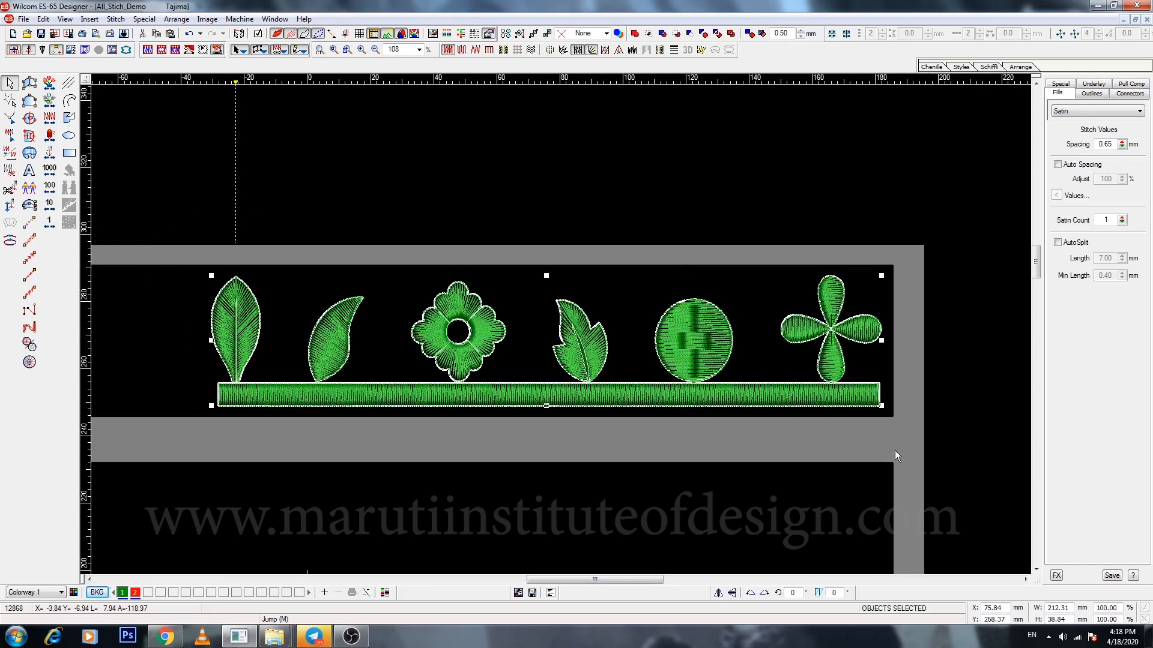
pyautogui.click(891, 450)
# Copy the grouped SATIN shapes straight down into the empty space beside the TATAMI lettering.
pyautogui.moveTo(652, 578); pyautogui.dragTo(621, 582)
pyautogui.hotkey('shift', 'z')
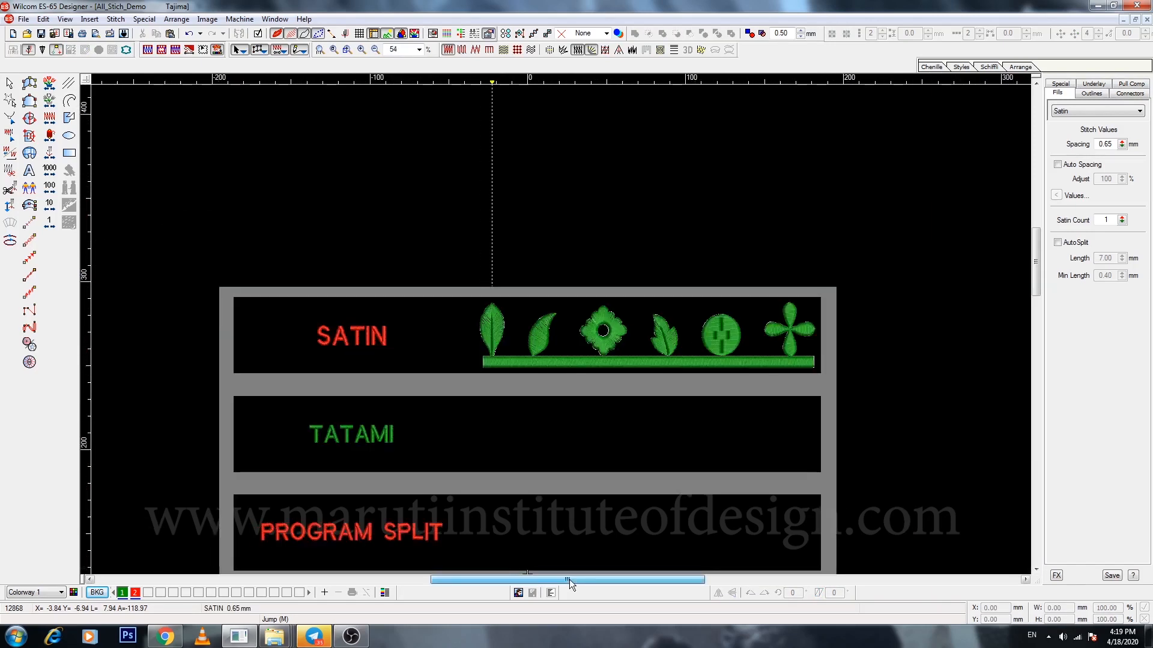
pyautogui.click(786, 382)
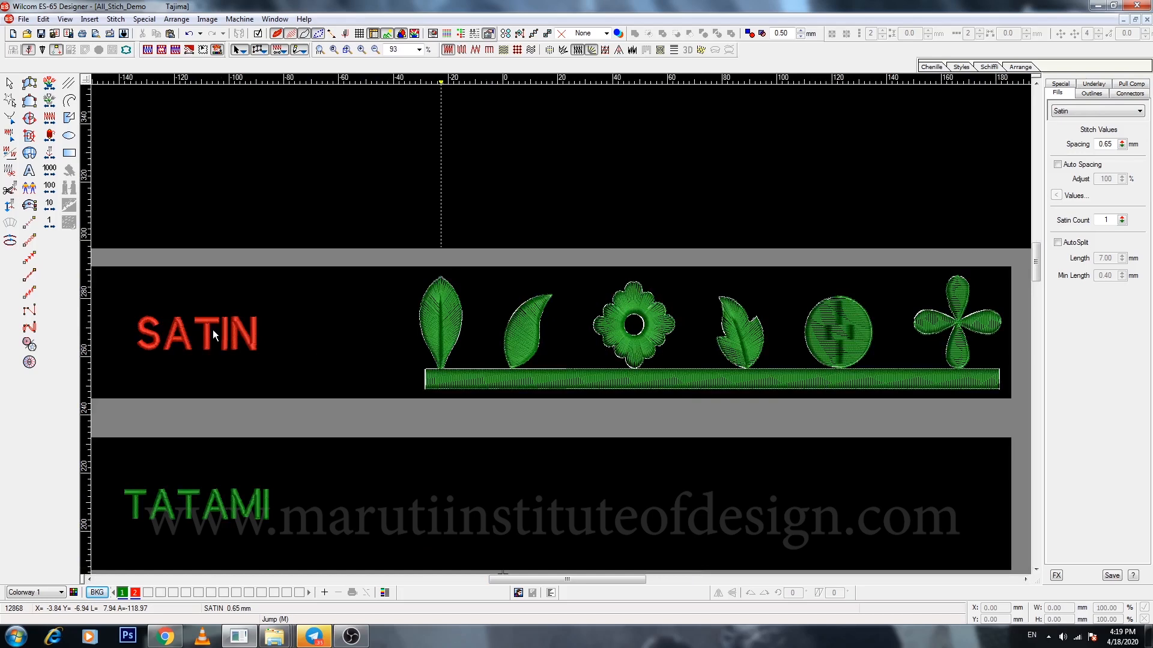
pyautogui.press('b')
pyautogui.moveTo(406, 340); pyautogui.dragTo(683, 393)
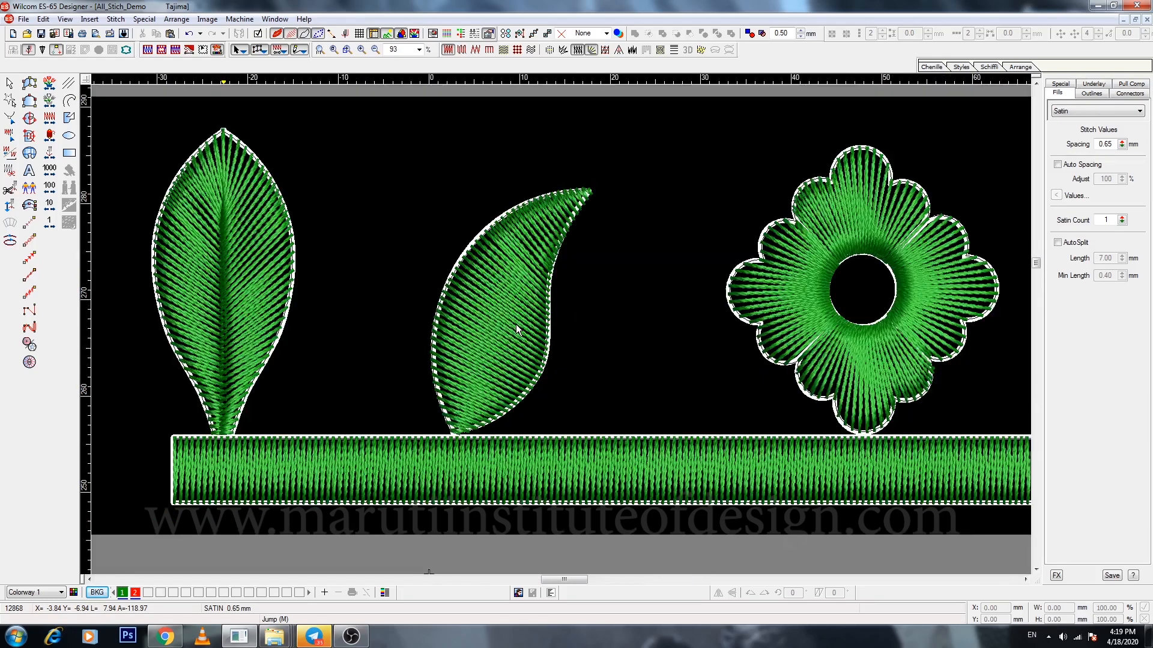
pyautogui.hotkey('shift', 'z')
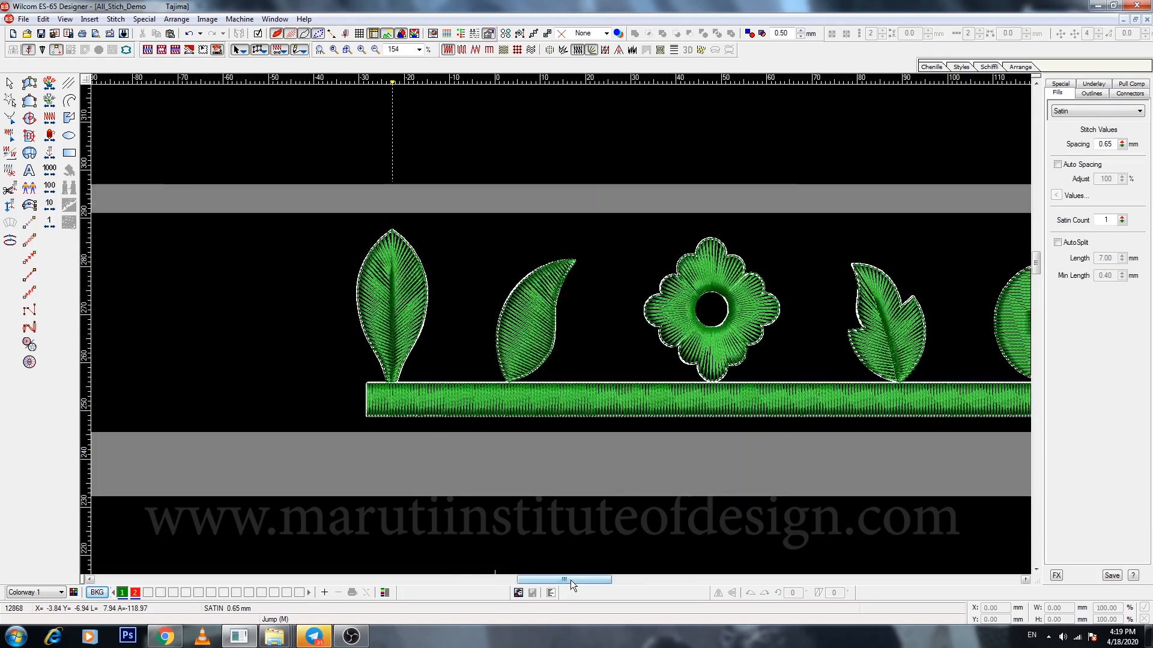
pyautogui.hotkey('shift', 'z')
pyautogui.moveTo(677, 360); pyautogui.dragTo(662, 468)
# Recolour the SATIN row's group of shapes with red, thread colour 2.
pyautogui.moveTo(172, 434); pyautogui.dragTo(388, 489)
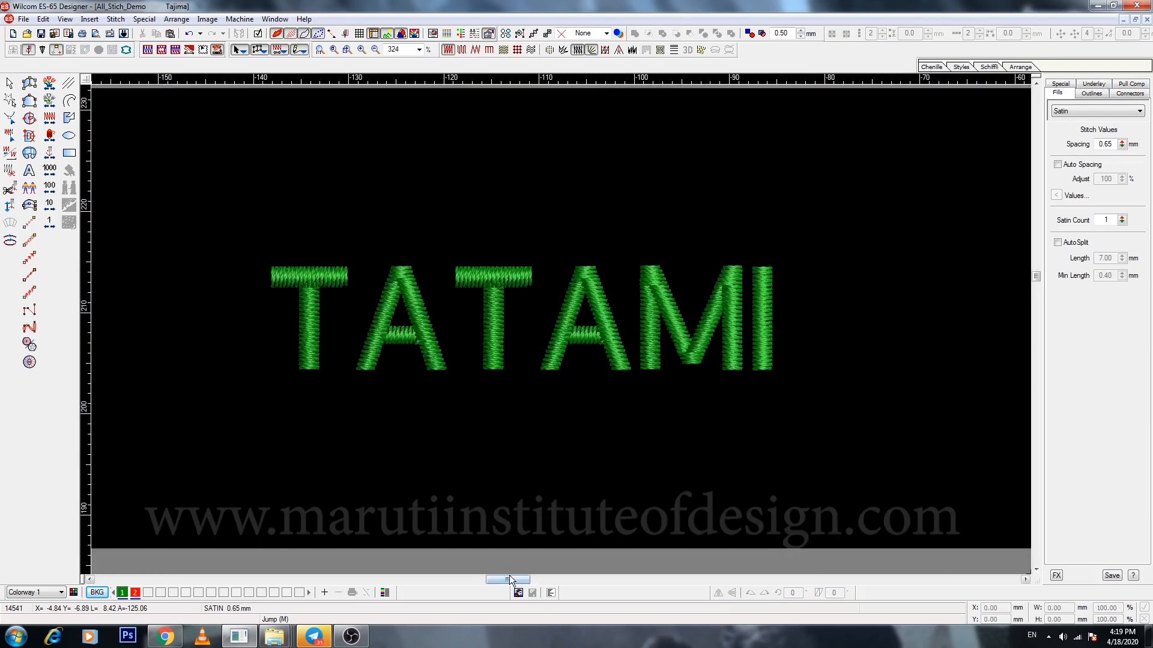
pyautogui.moveTo(509, 579); pyautogui.dragTo(544, 568)
pyautogui.hotkey('shift', 'z')
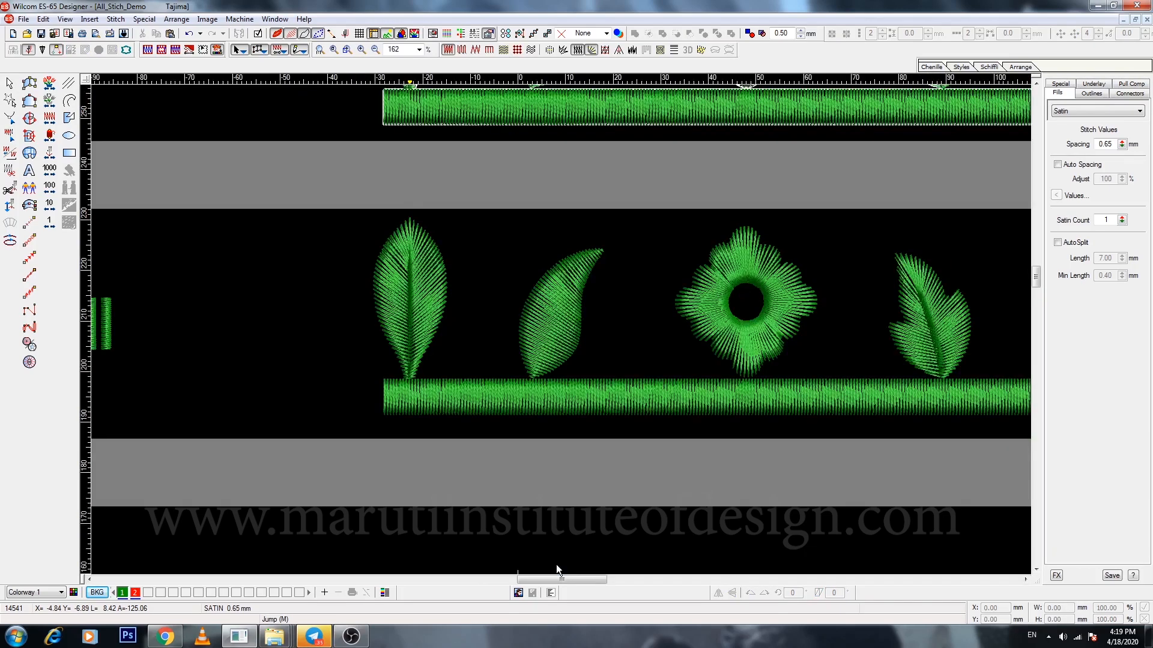
pyautogui.hotkey('shift', 'z')
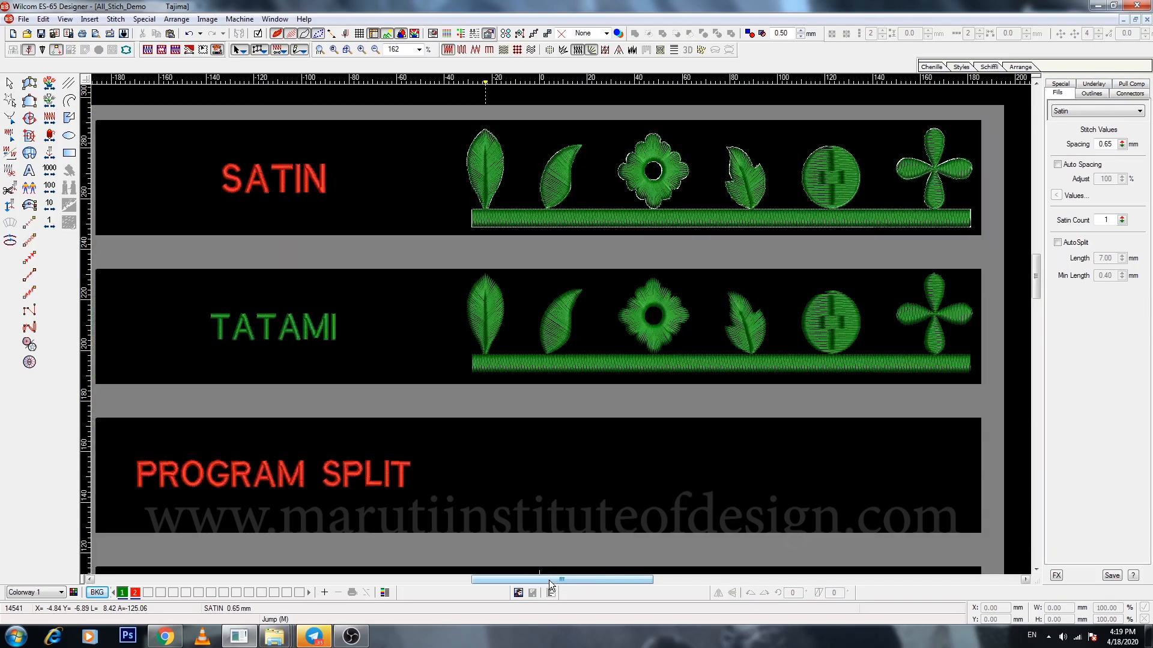
pyautogui.moveTo(549, 580); pyautogui.dragTo(563, 579)
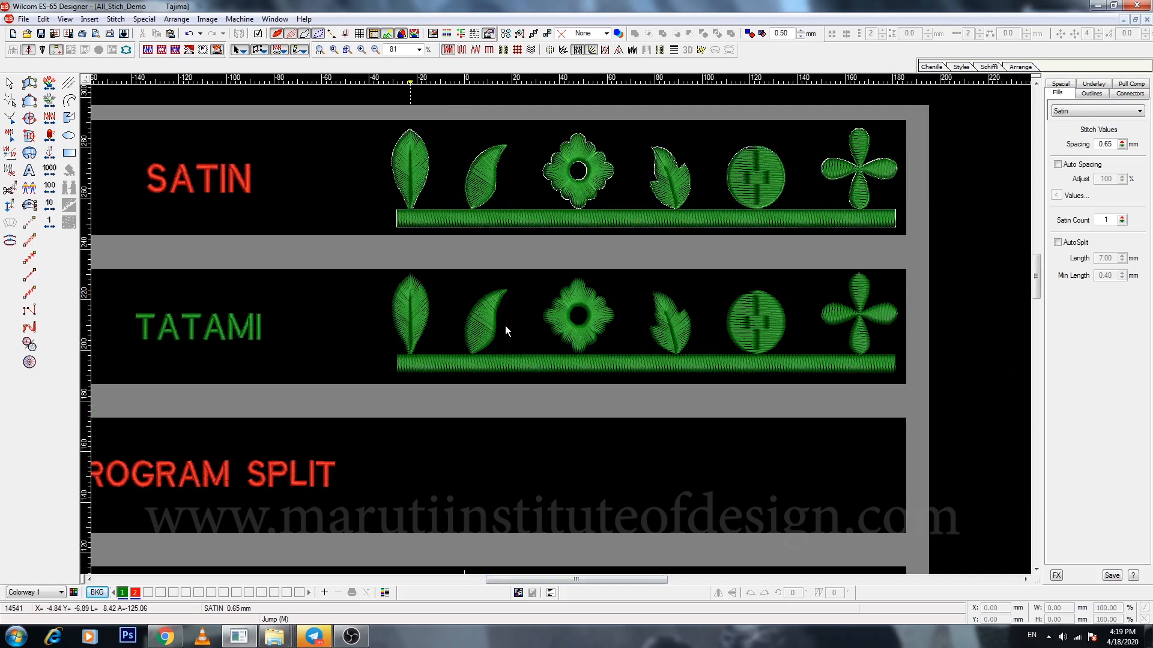
pyautogui.click(480, 206)
pyautogui.click(135, 593)
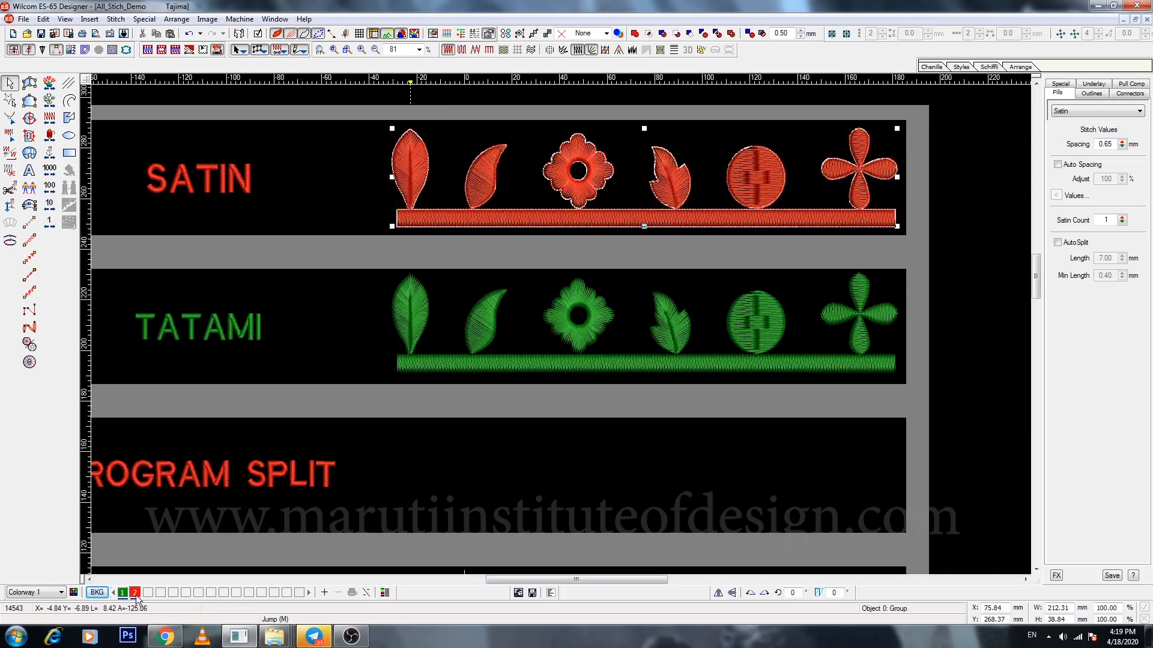
pyautogui.click(249, 344)
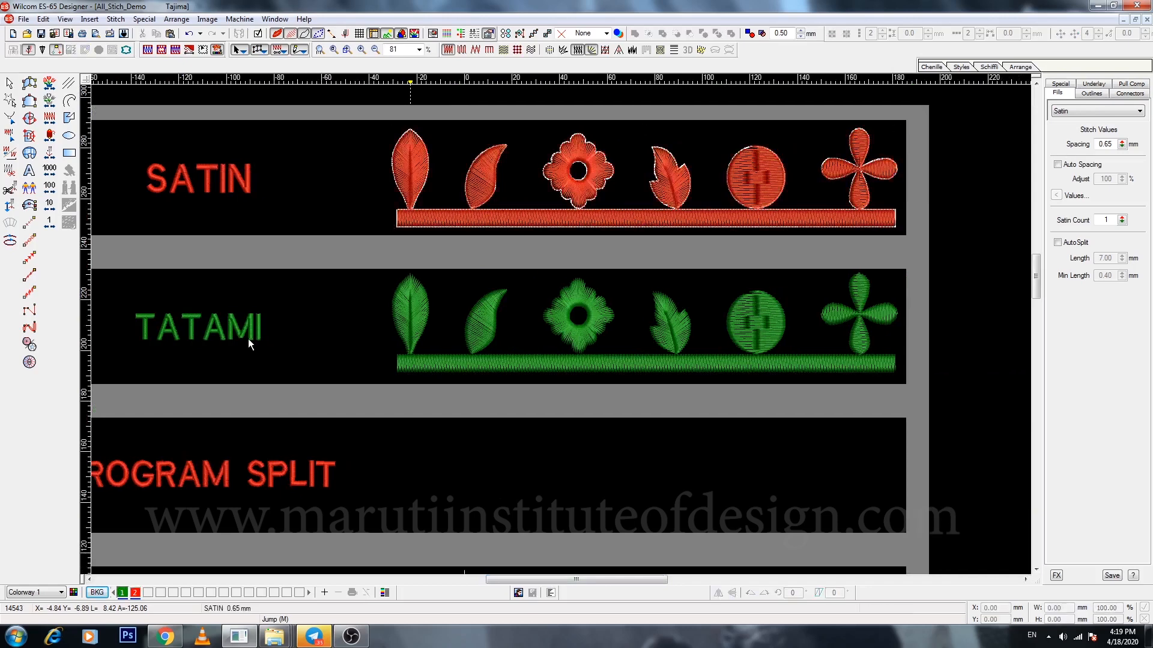
# Change the fill of the TATAMI row's group of shapes to Tatami.
pyautogui.click(441, 358)
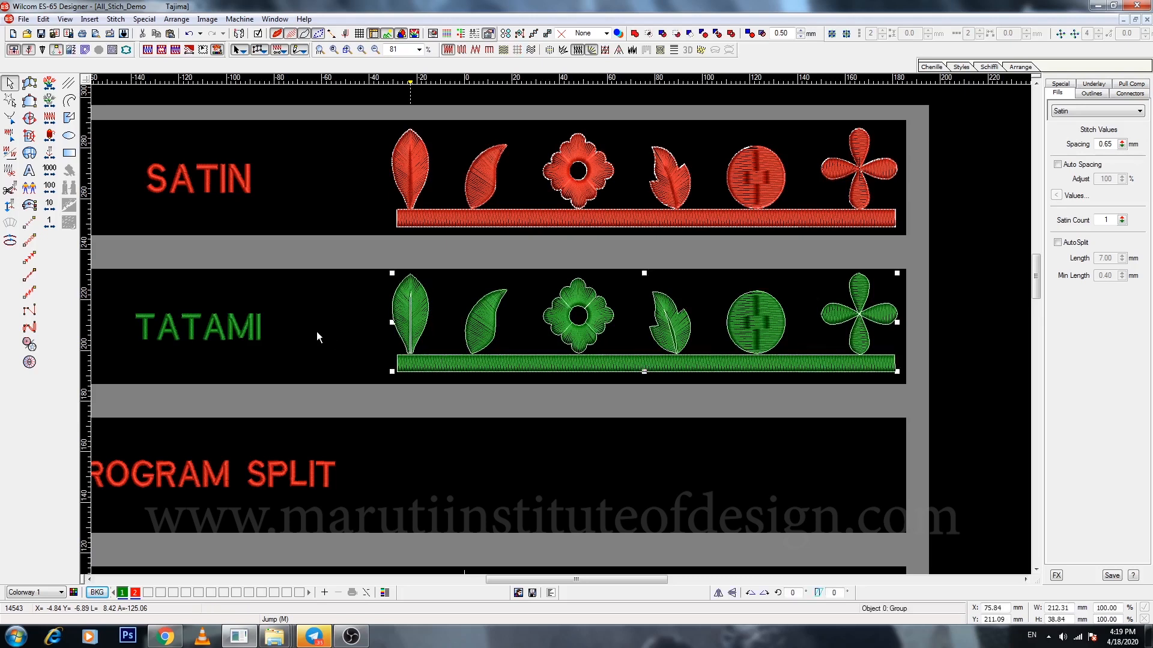
pyautogui.click(1081, 113)
pyautogui.click(1060, 130)
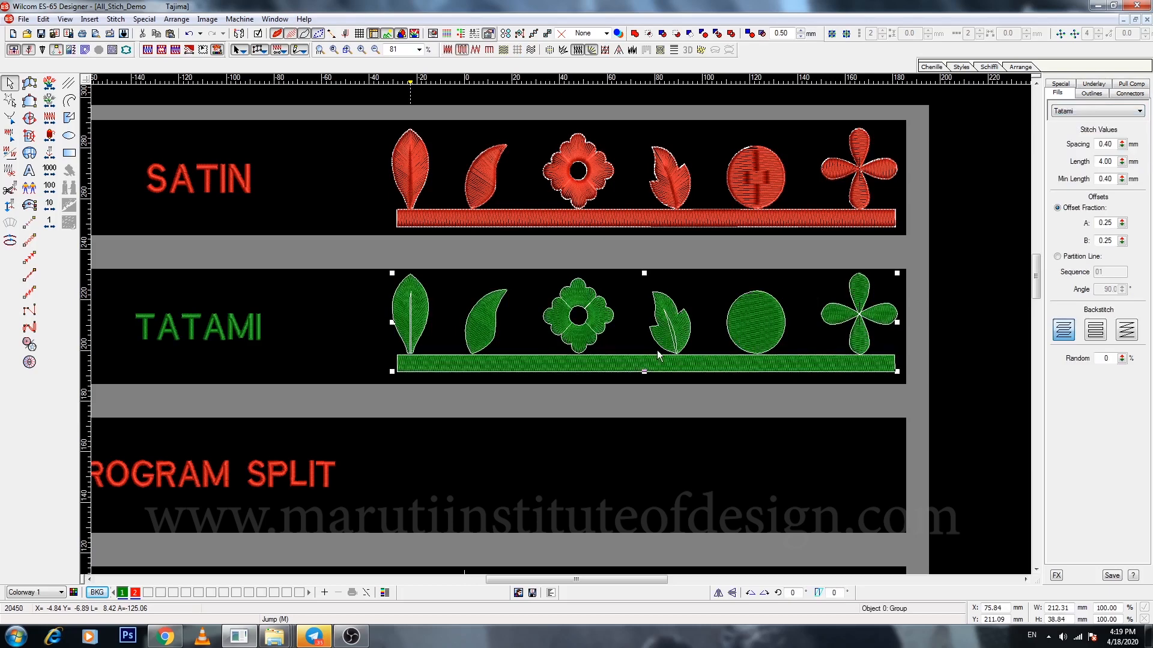
# Set the stitch spacing of the TATAMI row's shapes to 0.65 mm.
pyautogui.press('b')
pyautogui.moveTo(389, 272); pyautogui.dragTo(721, 400)
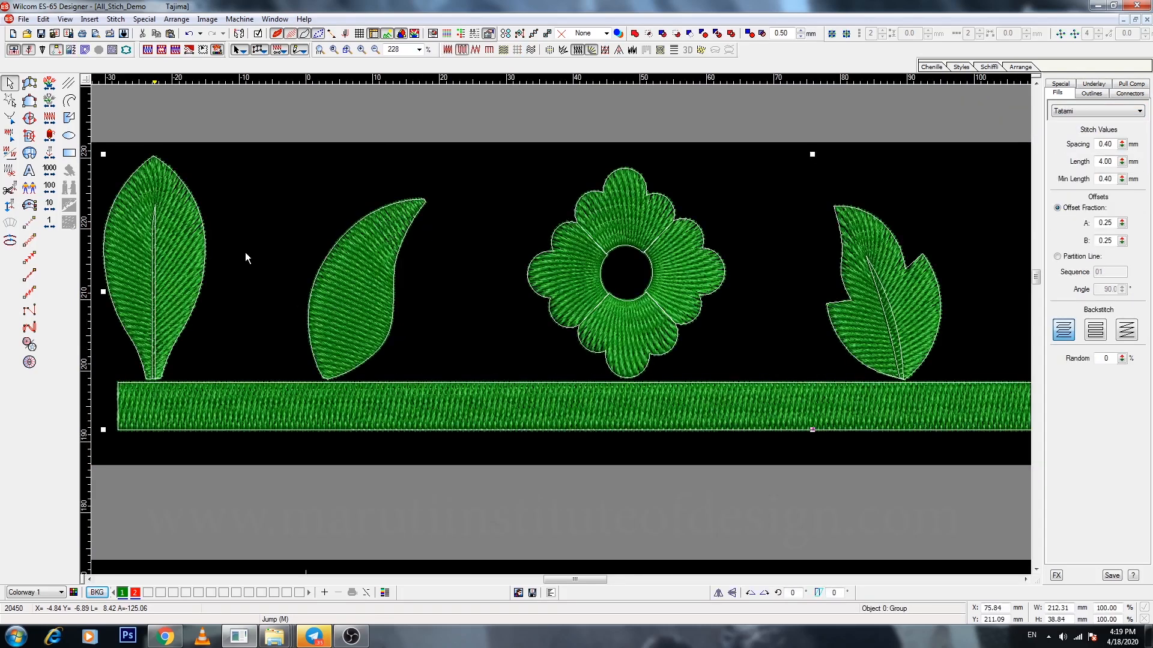
pyautogui.doubleClick(1112, 144)
pyautogui.write('.65')
pyautogui.press('Return')
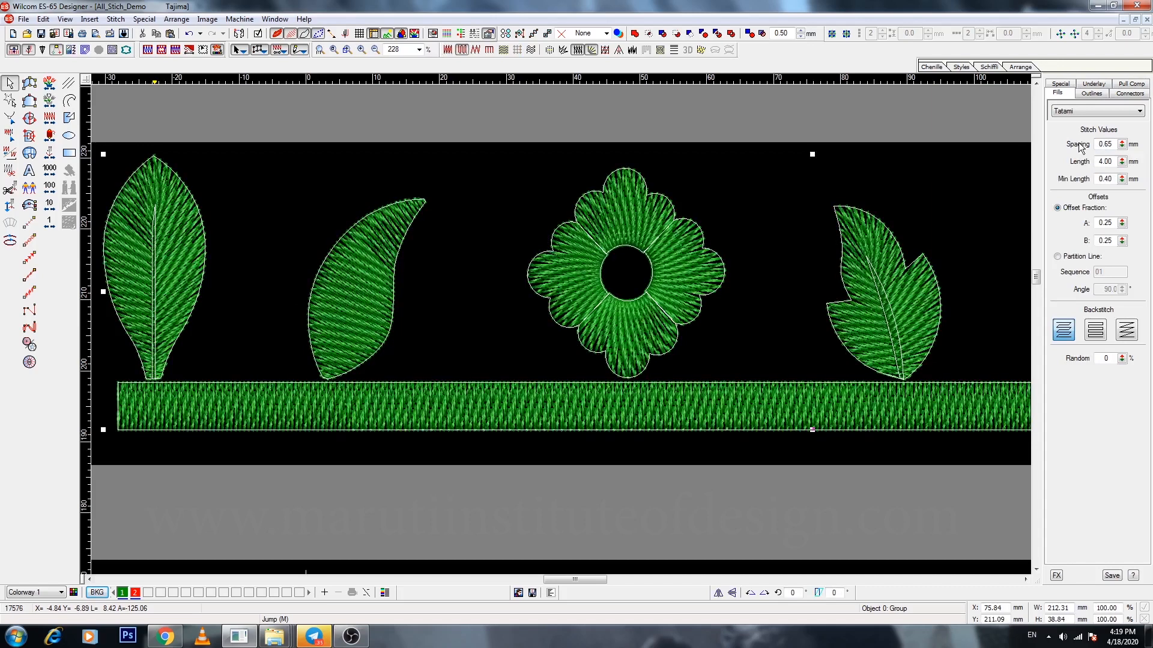
pyautogui.press('Escape')
# Copy the red SATIN group into the empty space beside the PROGRAM SPLIT lettering.
pyautogui.hotkey('shift', 'z')
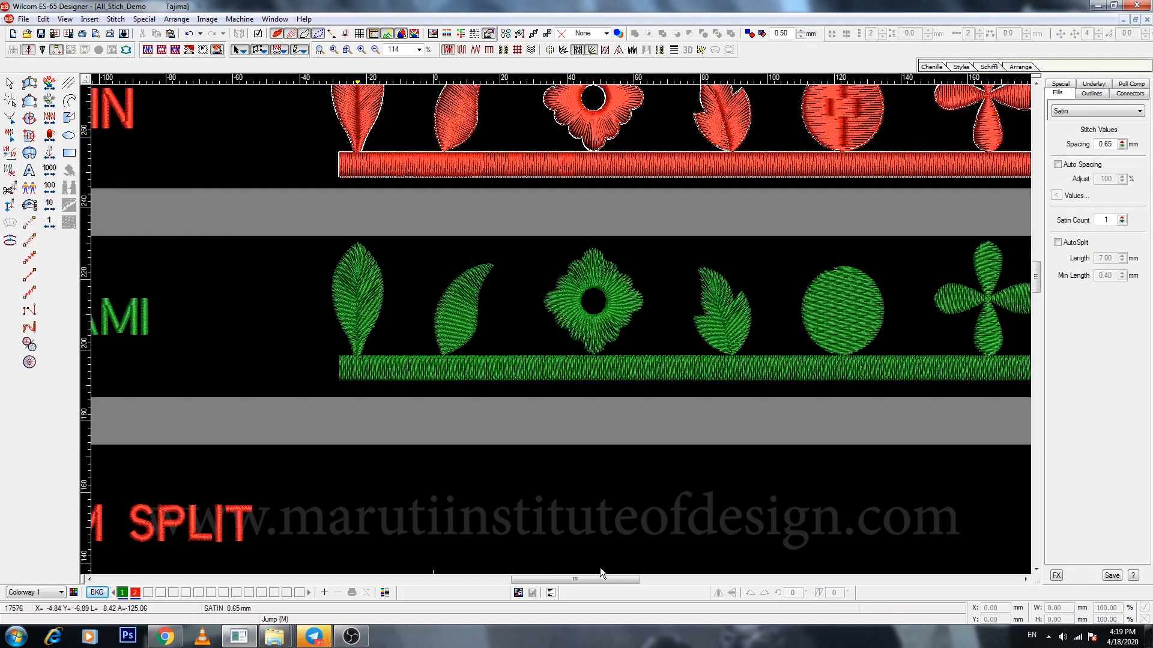
pyautogui.hotkey('shift', 'z')
pyautogui.moveTo(574, 581); pyautogui.dragTo(568, 582)
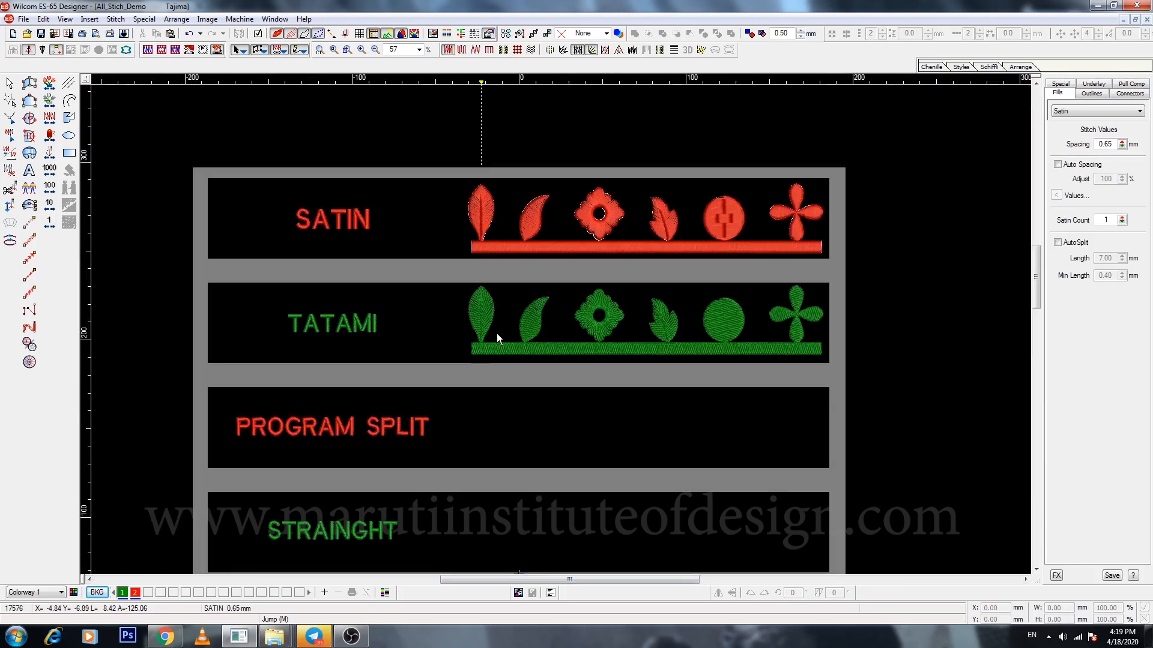
pyautogui.scroll(-1, 586, 316)
pyautogui.rightClick(585, 324)
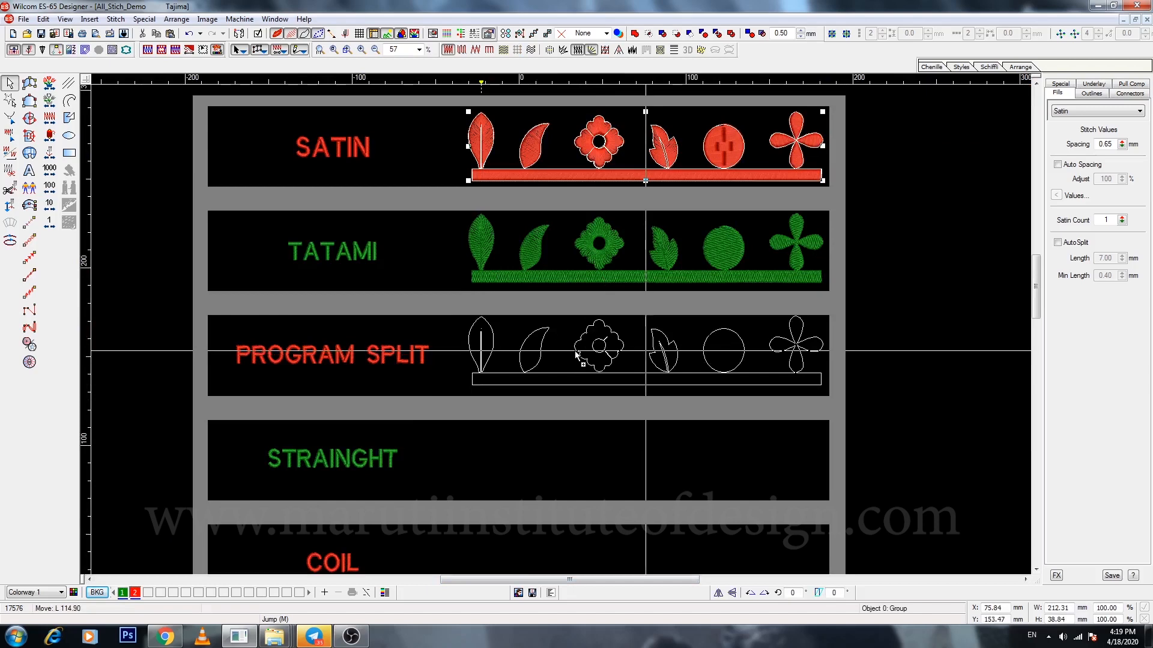
pyautogui.click(575, 354)
# Change the fill of the PROGRAM SPLIT row's group of shapes to Program Split.
pyautogui.press('z')
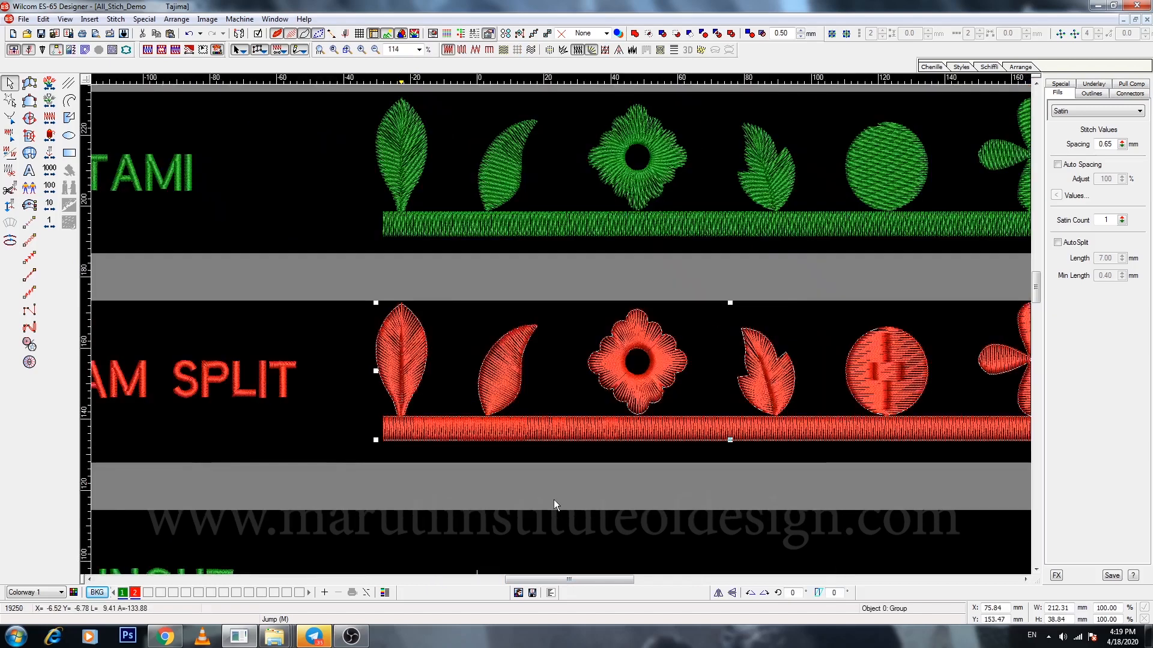
pyautogui.moveTo(567, 580); pyautogui.dragTo(538, 581)
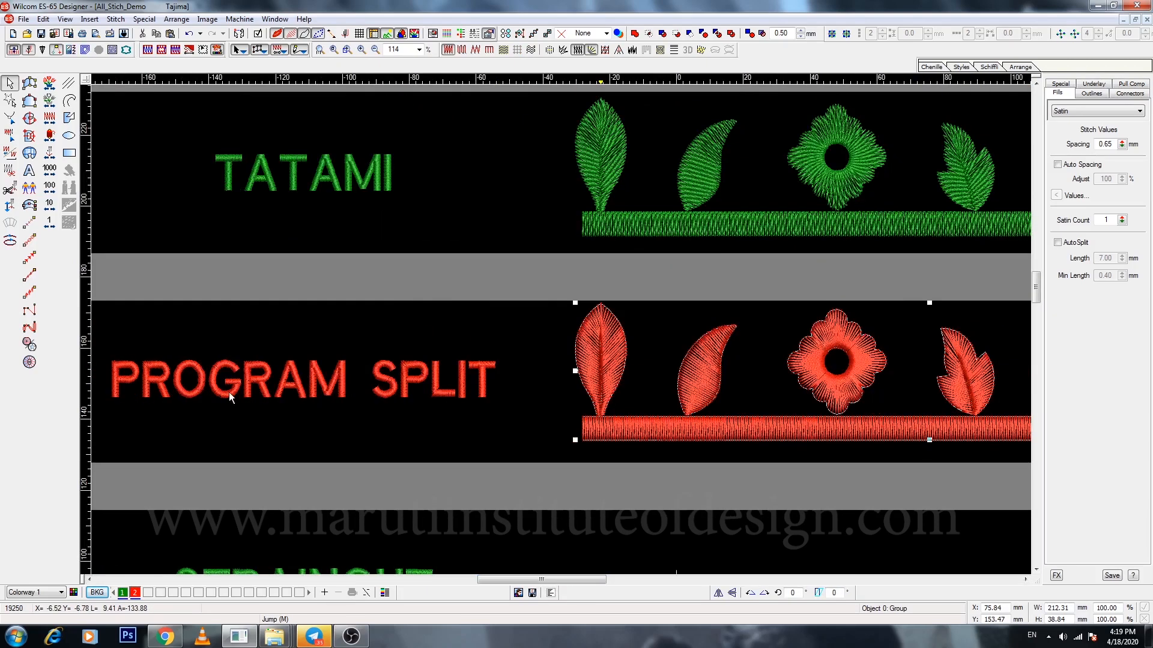
pyautogui.click(632, 436)
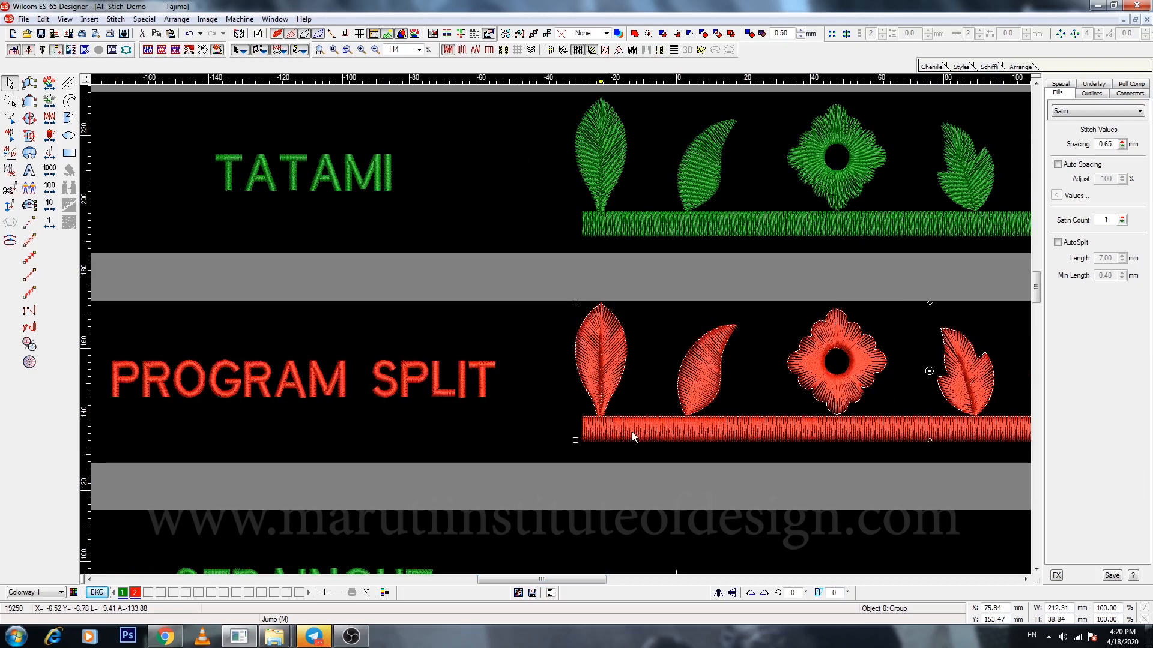
pyautogui.click(1086, 111)
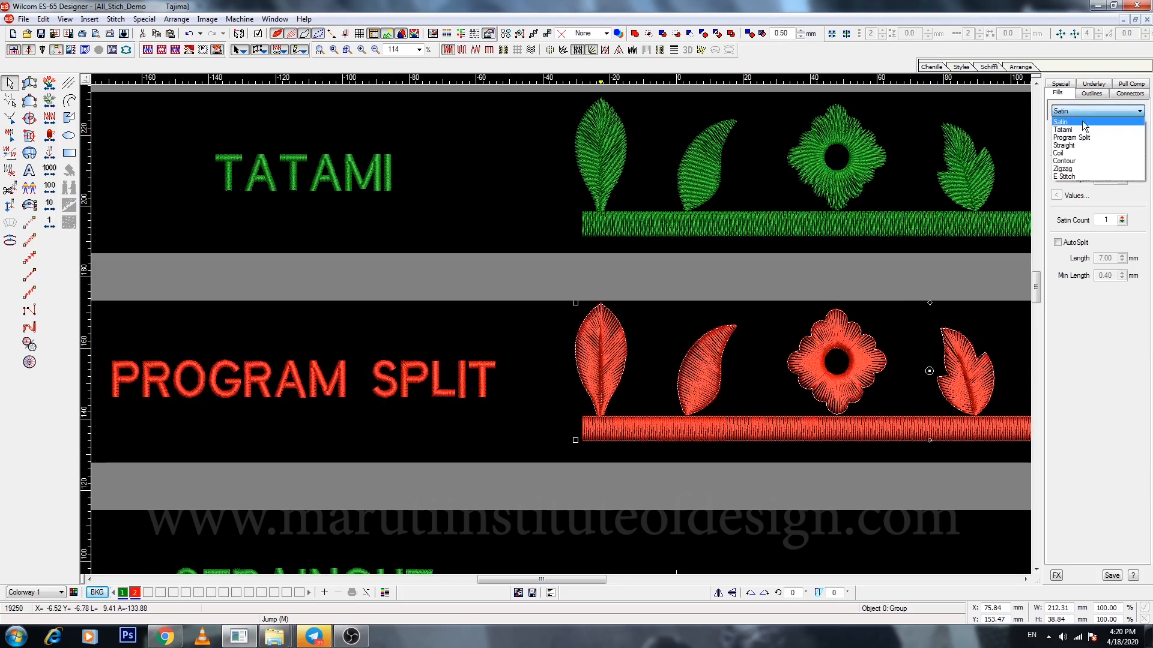
pyautogui.click(1071, 137)
# Set the Program Split stitch spacing of the group to 0.65 mm.
pyautogui.moveTo(543, 581); pyautogui.dragTo(569, 580)
pyautogui.press('z')
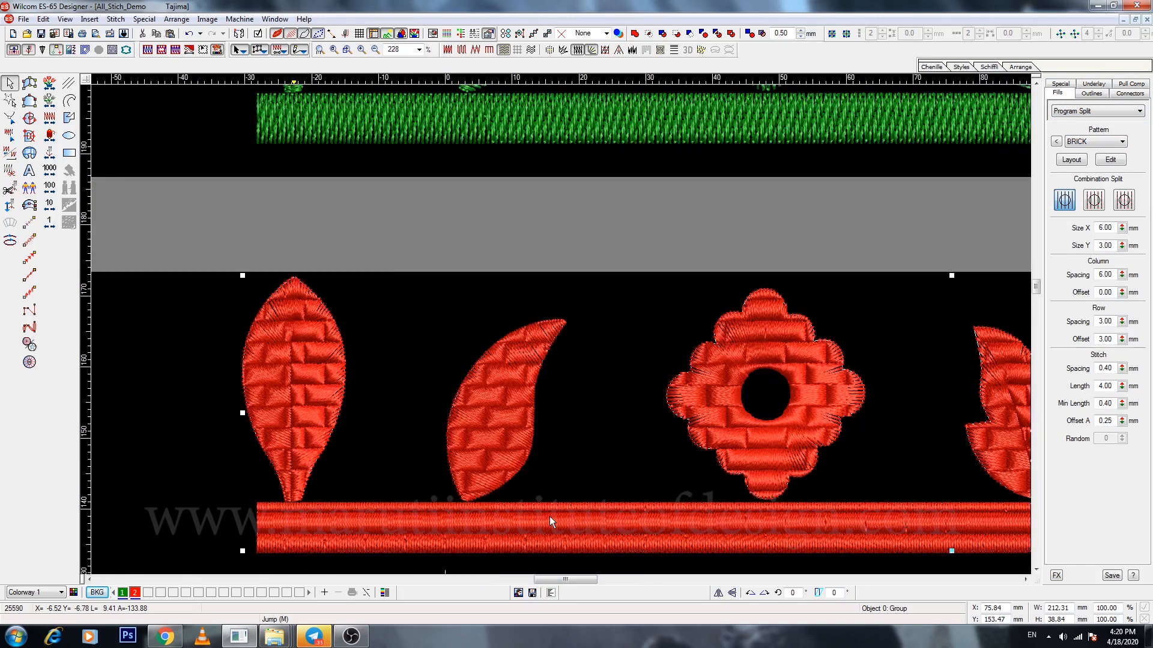
pyautogui.scroll(-1, 549, 516)
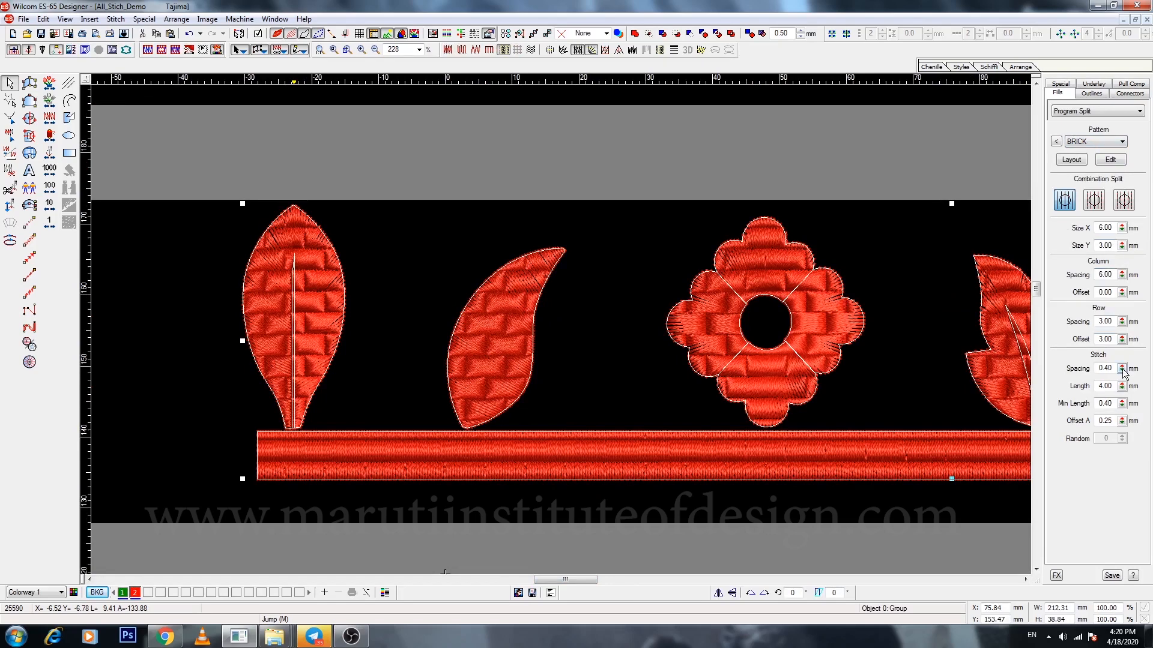
pyautogui.moveTo(1112, 368); pyautogui.dragTo(1049, 376)
pyautogui.write('0.65')
pyautogui.press('Return')
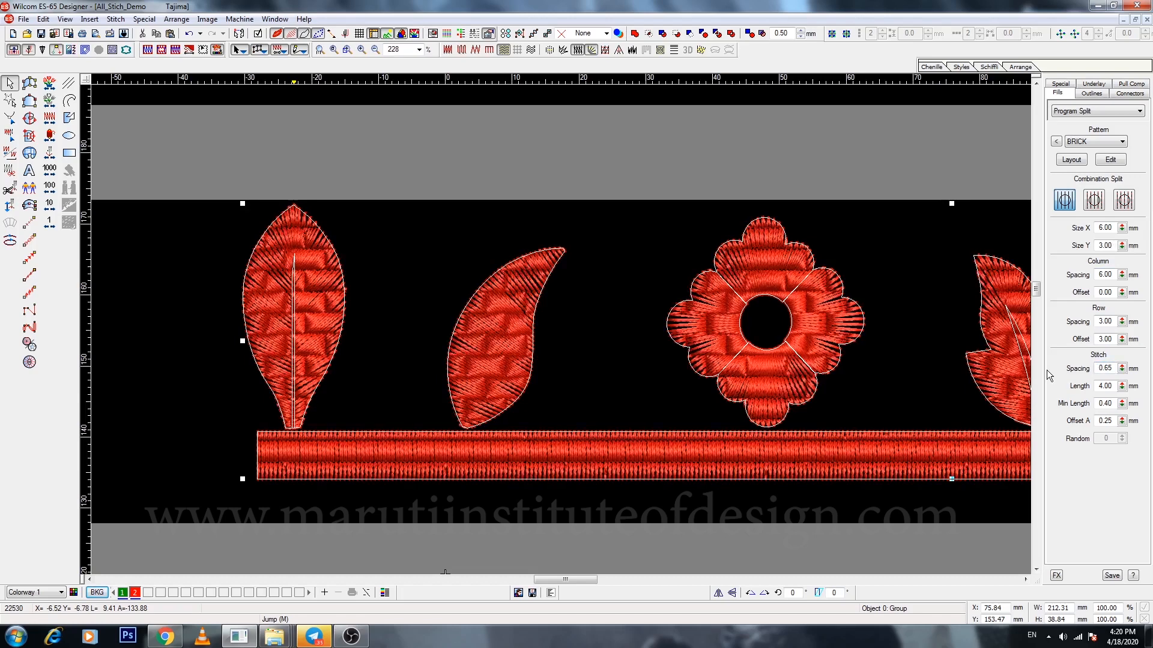
# Apply the CROSSTILE pattern from the Program Split pattern library to the group, and ungroup the shapes.
pyautogui.click(1056, 141)
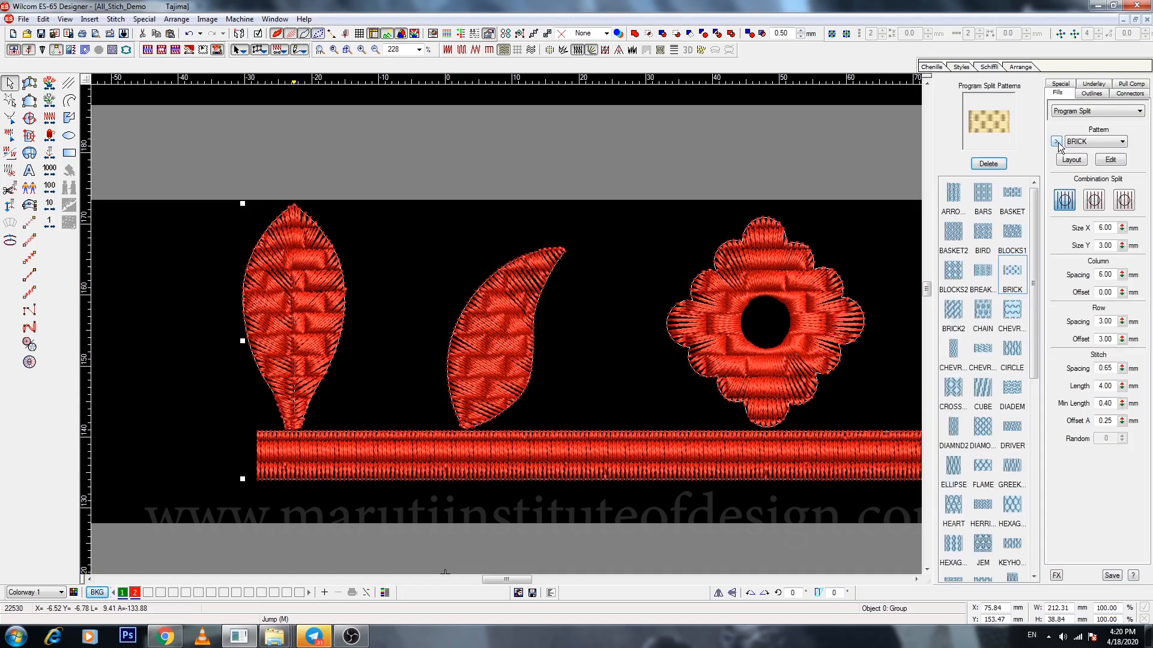
pyautogui.click(955, 391)
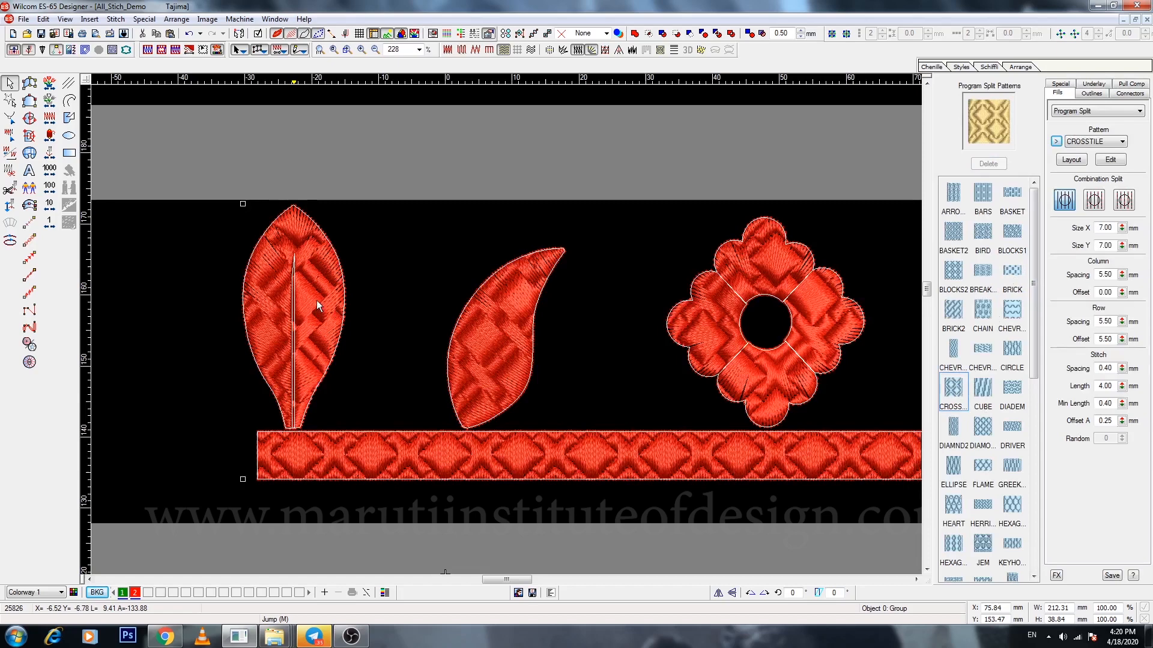
pyautogui.press('Escape')
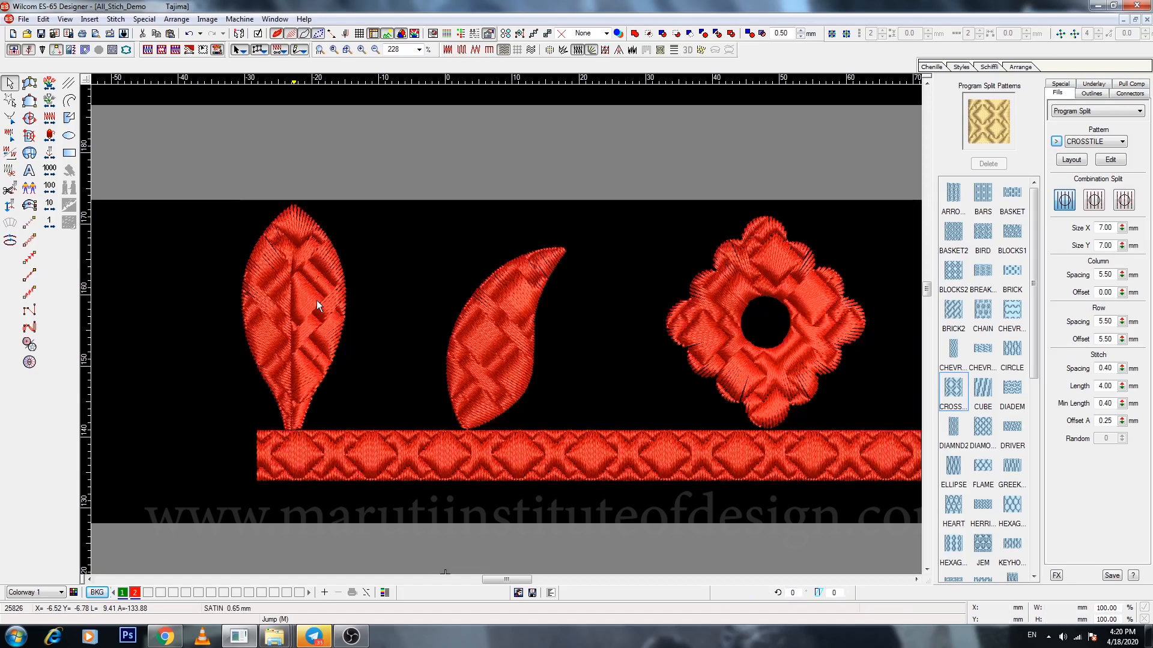
# Apply the CHEVRON split pattern to the symmetrical leaf at the start of the PROGRAM SPLIT row.
pyautogui.click(316, 300)
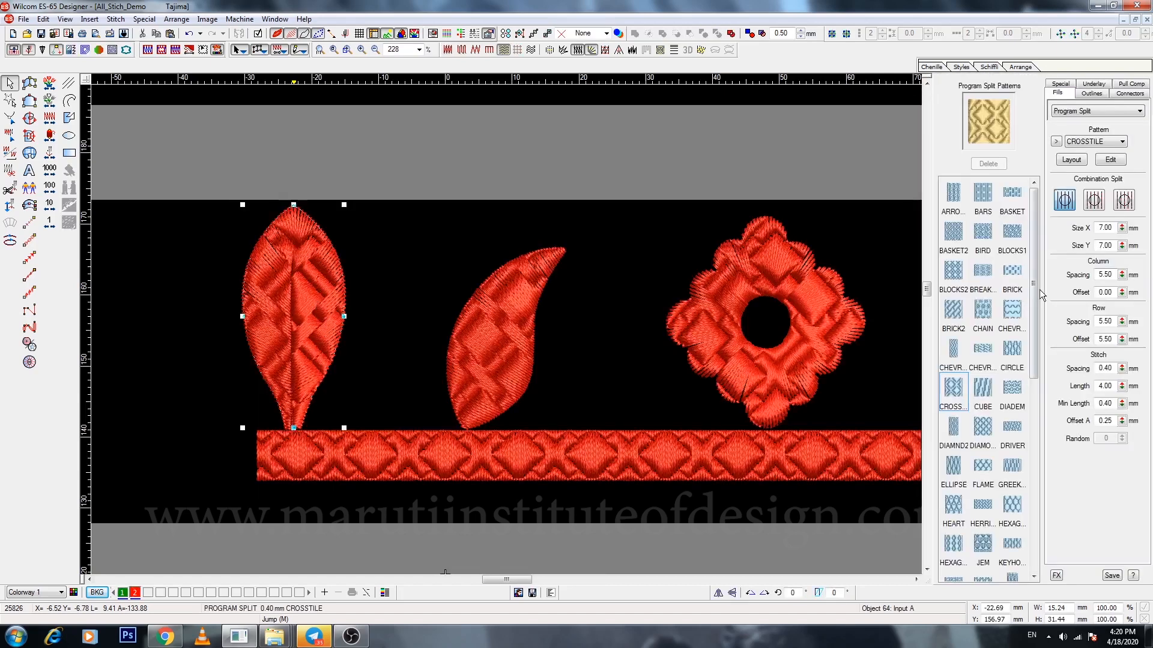
pyautogui.click(1012, 310)
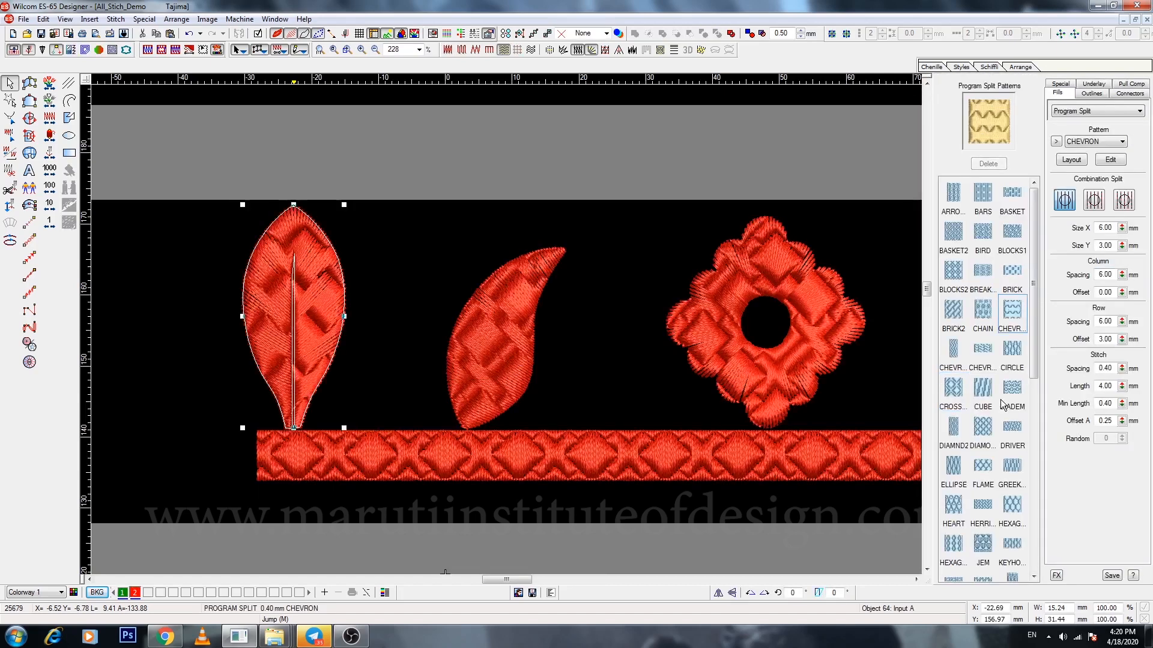
# Apply the ARROWHD split pattern to the PROGRAM SPLIT row's symmetrical leaf and HEXAGON2 to the curved leaf beside it.
pyautogui.click(987, 429)
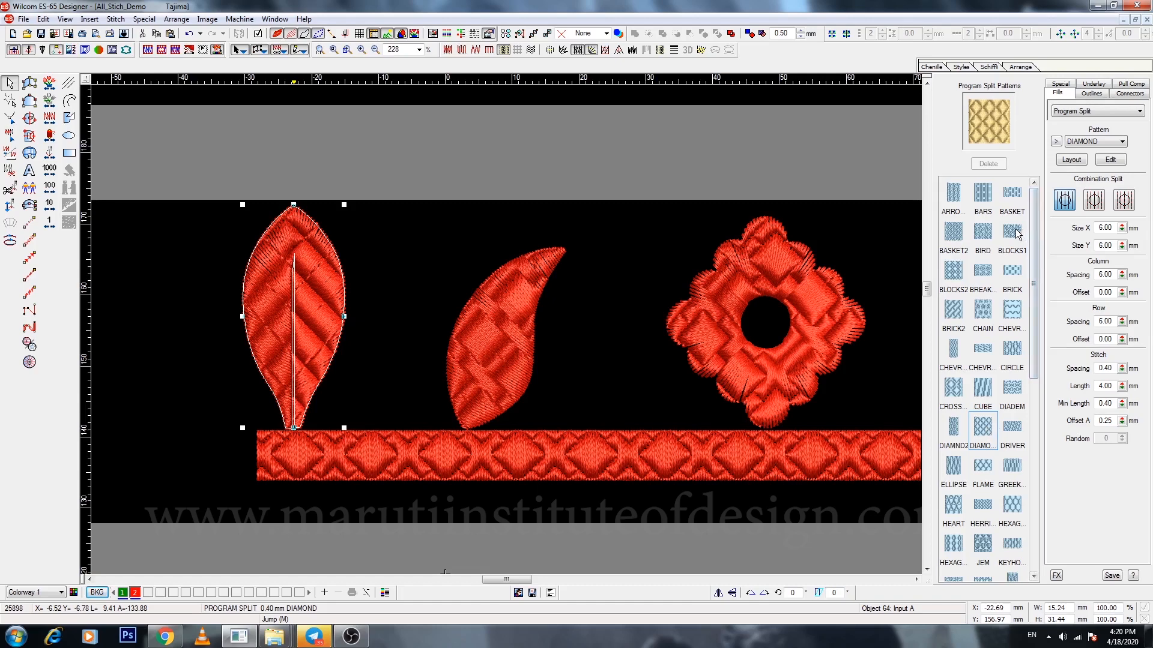
pyautogui.click(952, 194)
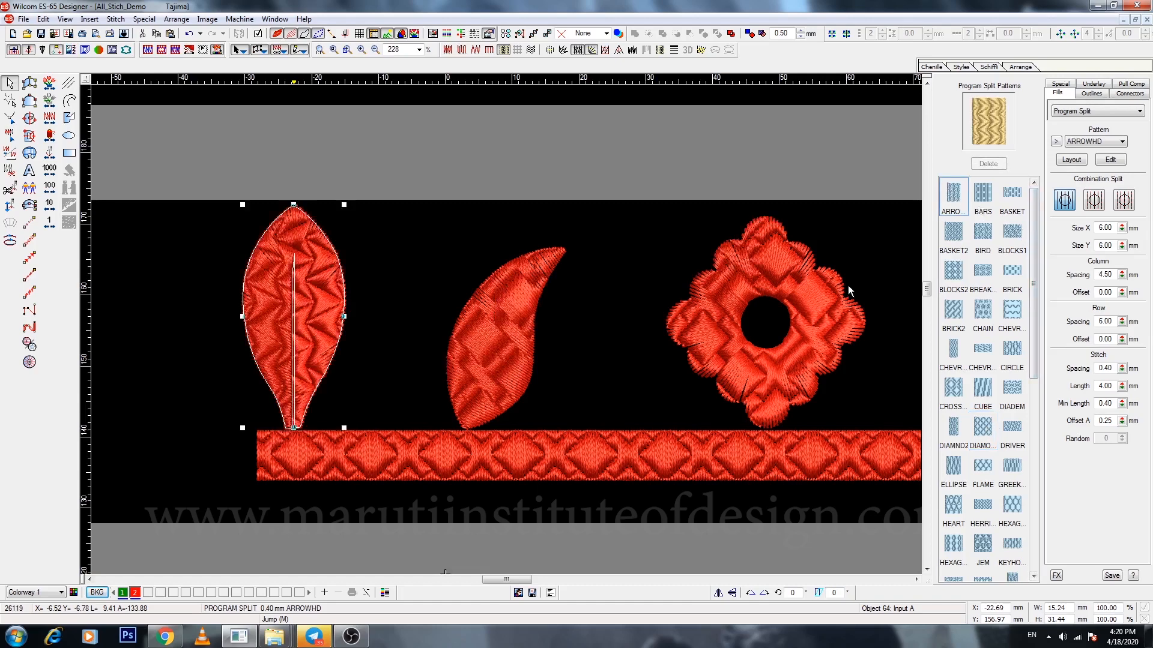
pyautogui.click(514, 339)
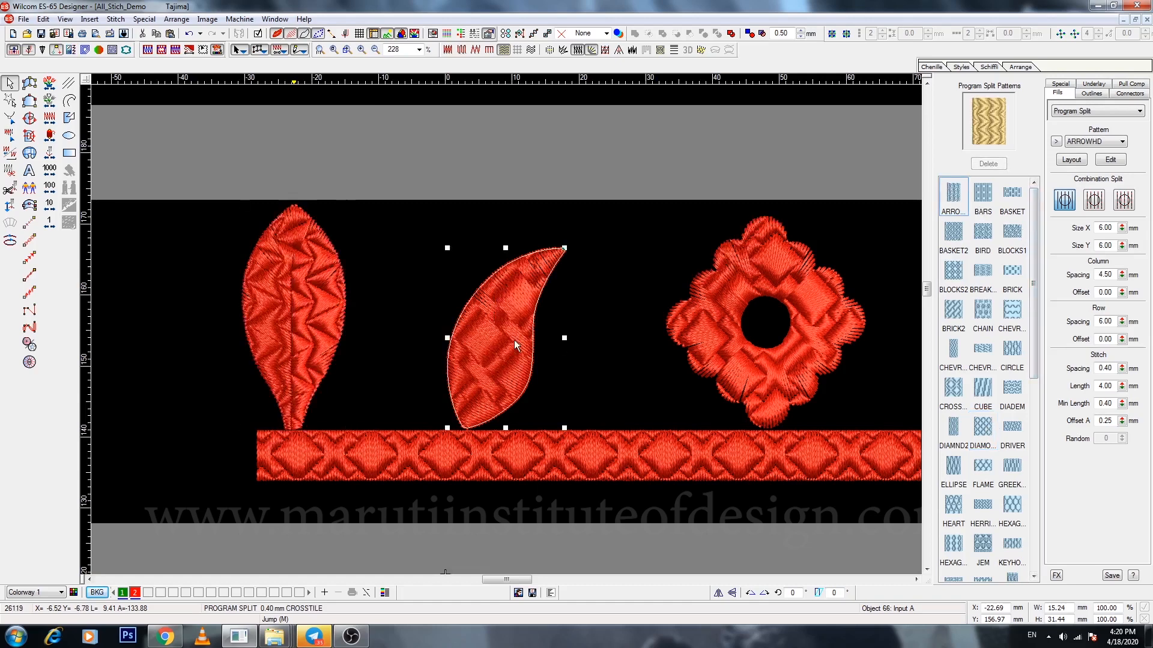
pyautogui.click(953, 543)
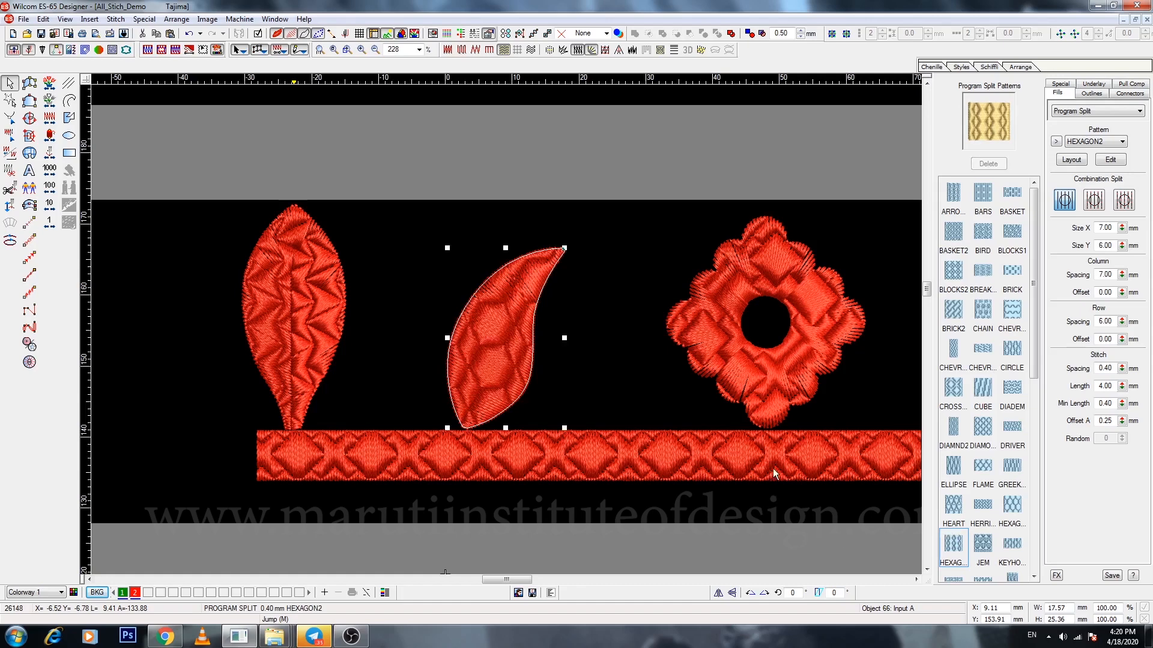
# Apply the TILE3 split pattern to the circle in the PROGRAM SPLIT row.
pyautogui.moveTo(521, 579); pyautogui.dragTo(562, 584)
pyautogui.click(625, 336)
pyautogui.click(953, 387)
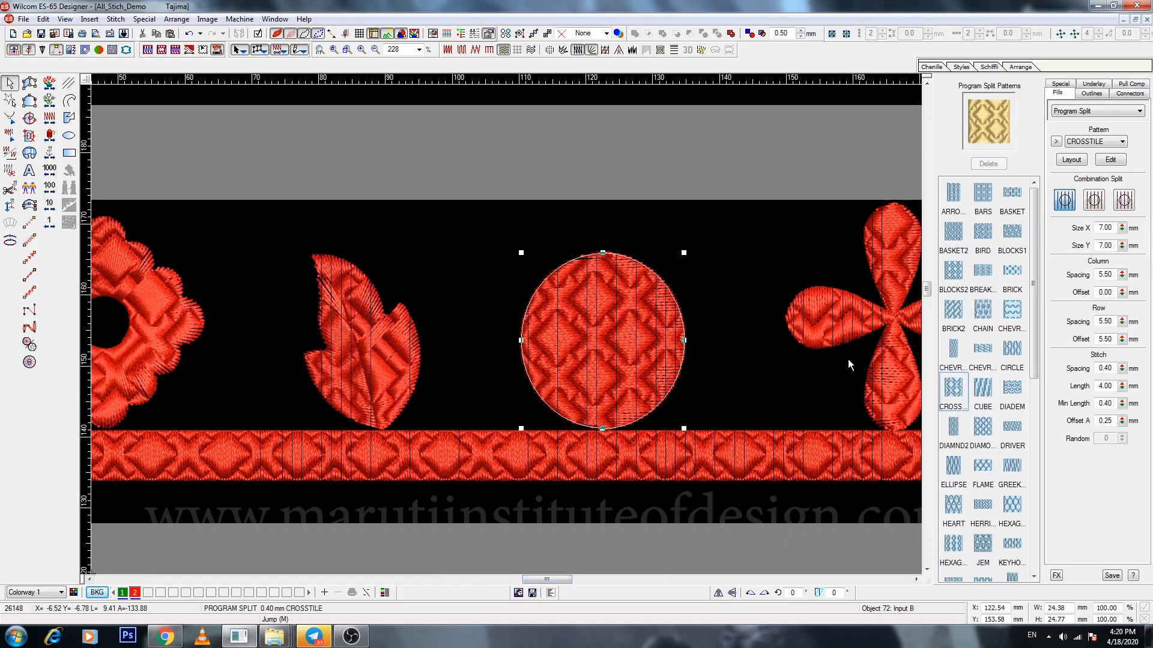
pyautogui.scroll(-1, 1034, 297)
pyautogui.moveTo(1034, 297); pyautogui.dragTo(1031, 464)
pyautogui.click(951, 467)
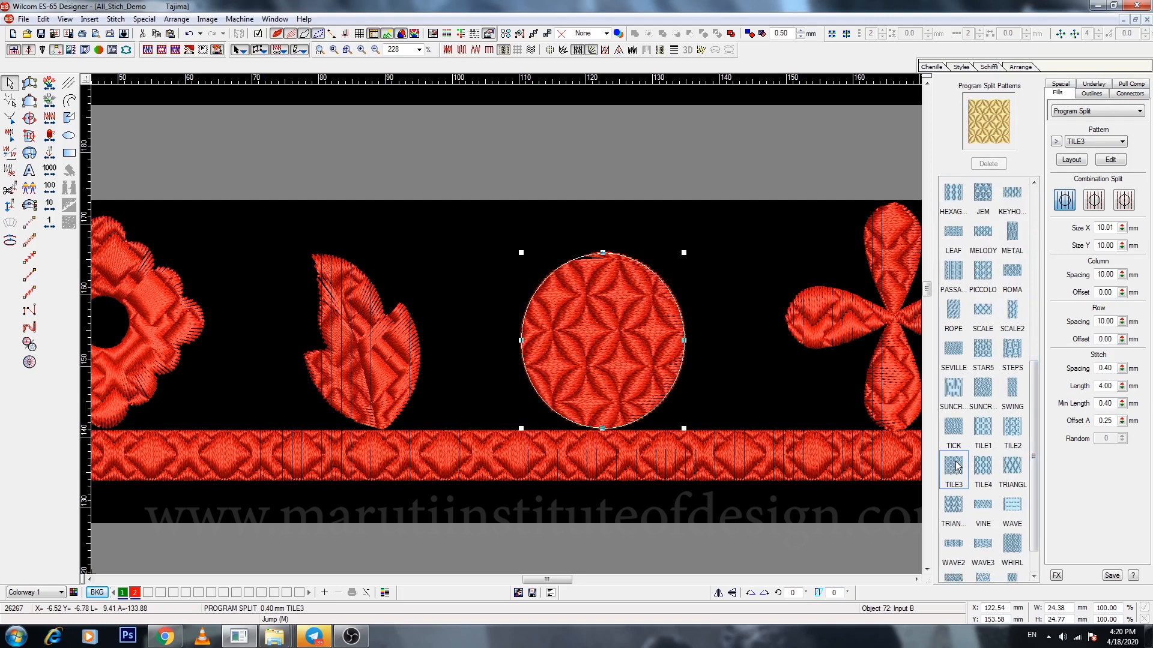
# Apply the TRIANGL split pattern to the PROGRAM SPLIT row's notched leaf and set its stitch spacing to 0.65 mm.
pyautogui.click(336, 366)
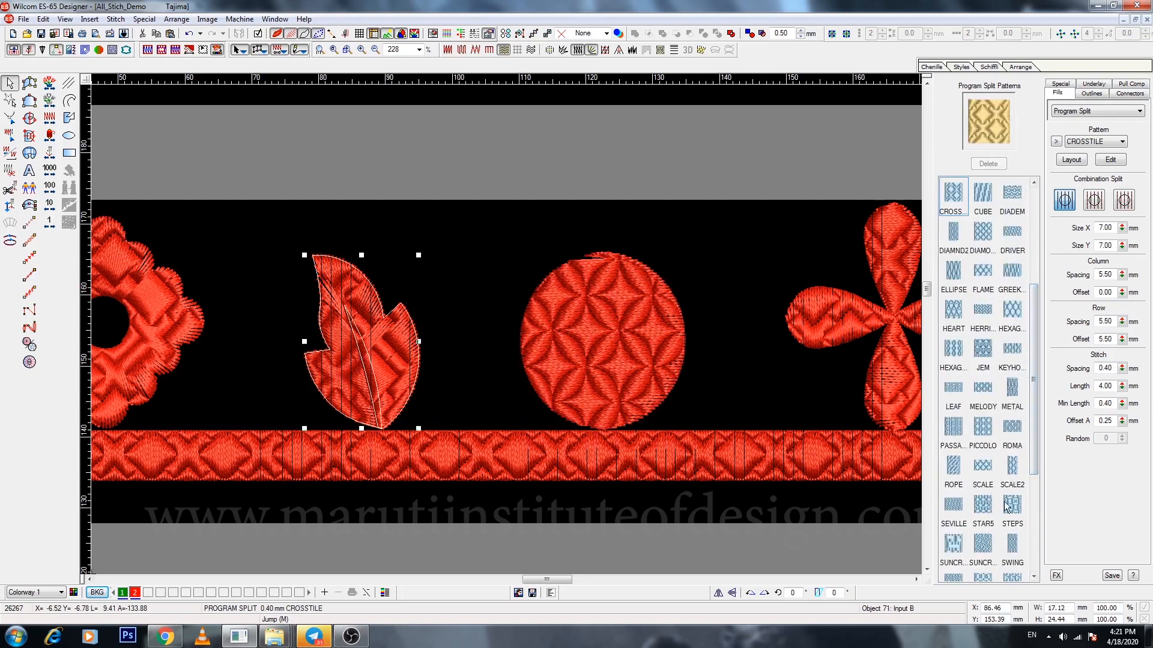
pyautogui.scroll(-3, 1043, 470)
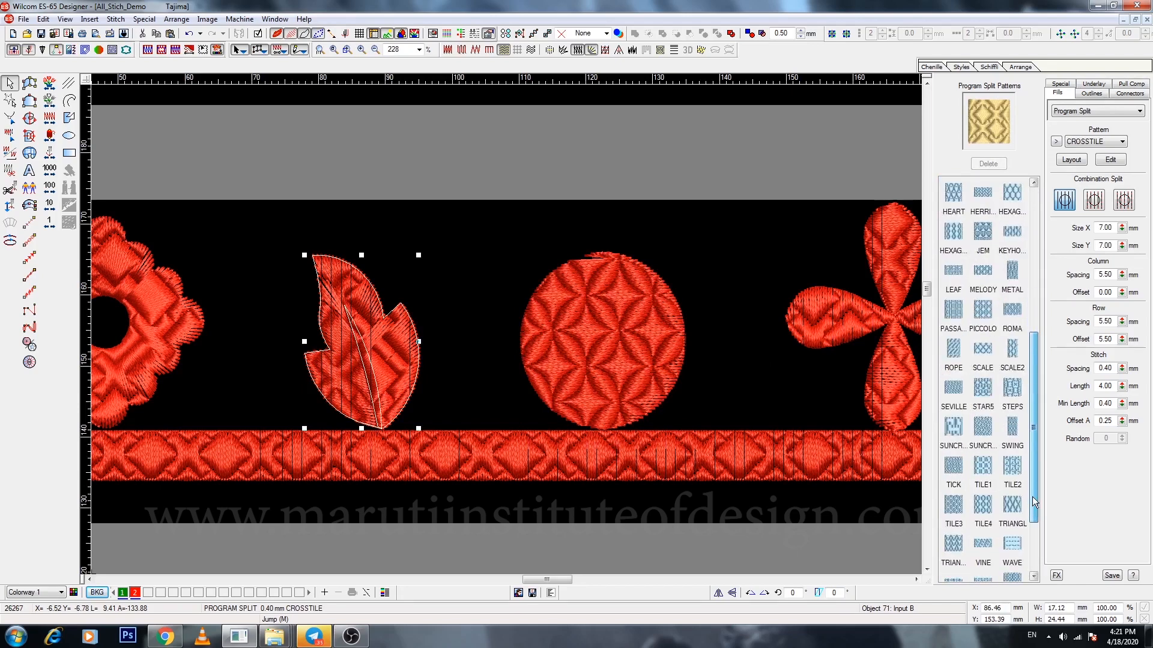
pyautogui.click(952, 508)
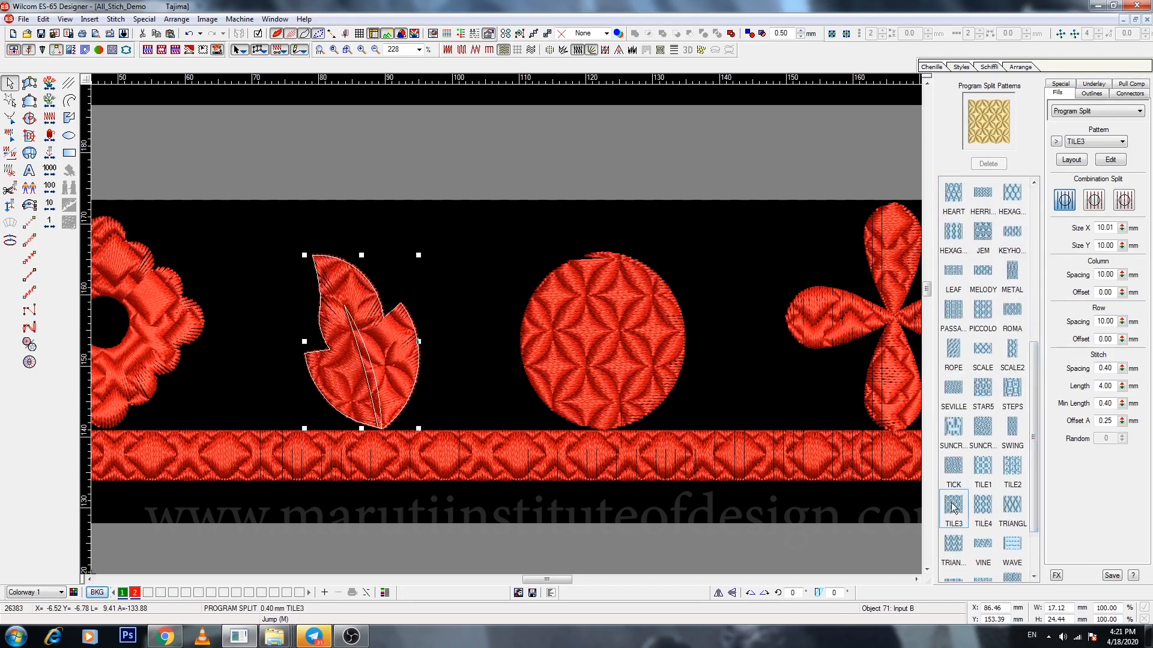
pyautogui.click(1014, 505)
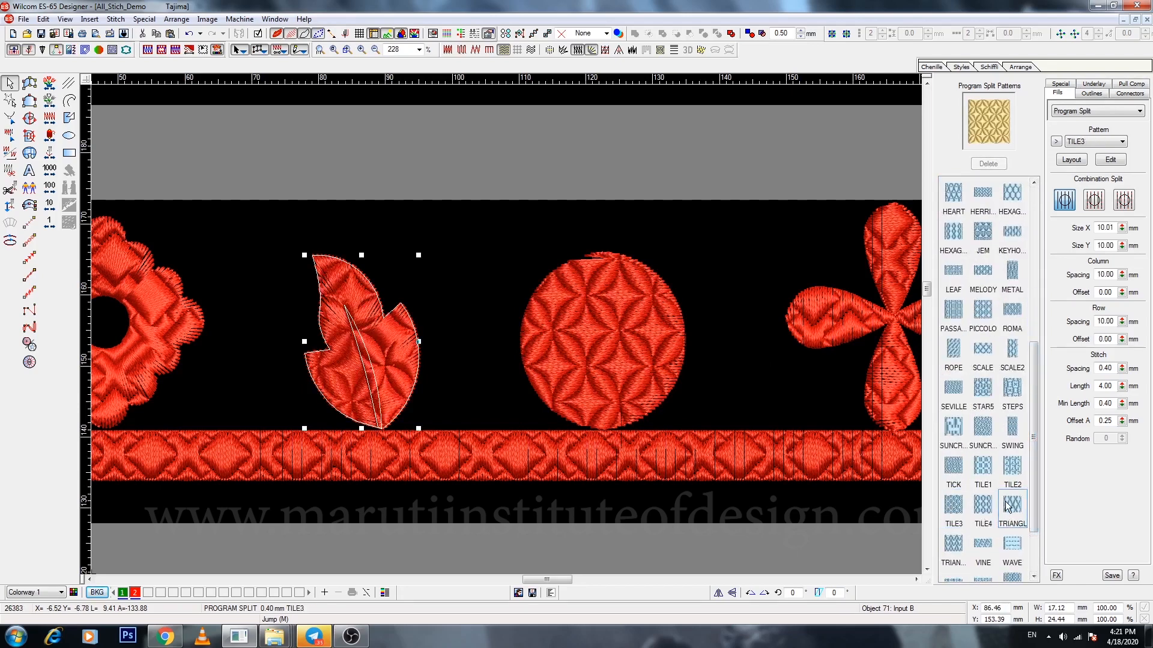
pyautogui.doubleClick(1106, 368)
pyautogui.write('.6')
pyautogui.press('Return')
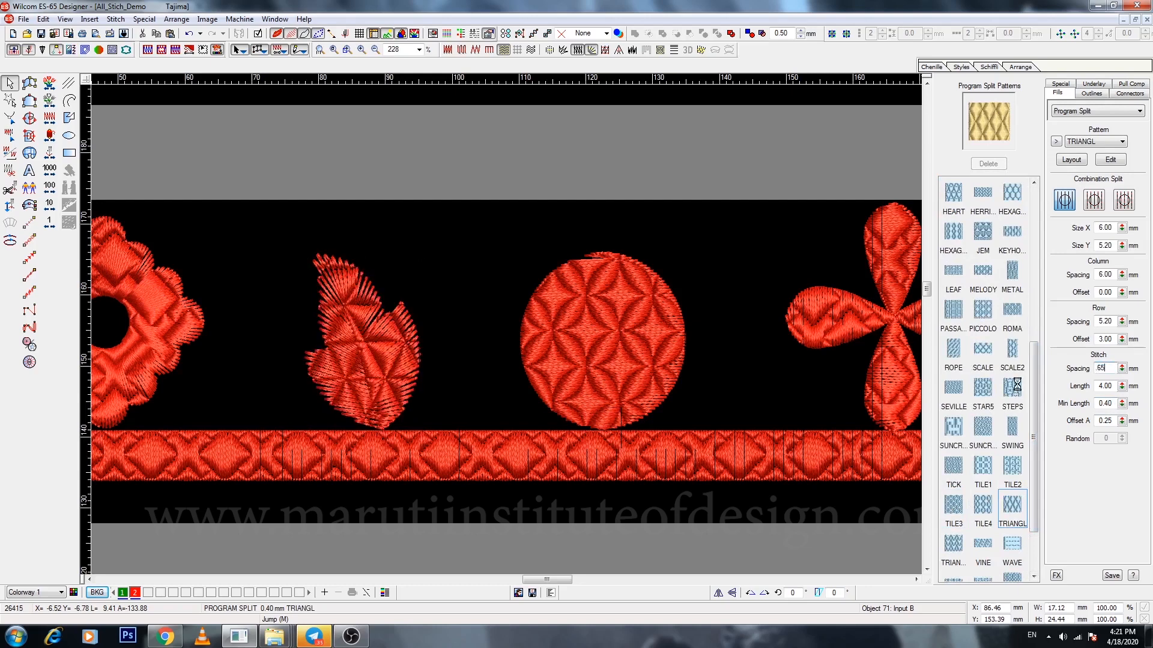
pyautogui.click(690, 413)
pyautogui.click(625, 378)
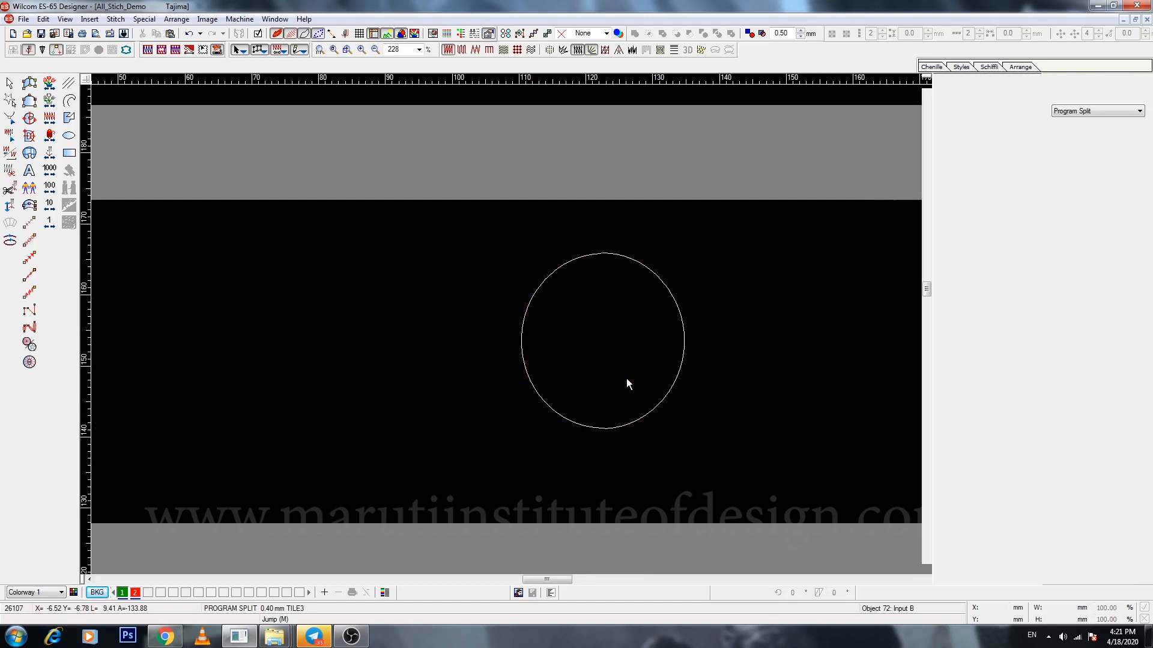
pyautogui.click(836, 386)
# Copy the SATIN row's group of shapes into the STRAINGHT row and recolor the copy green.
pyautogui.moveTo(595, 582); pyautogui.dragTo(549, 579)
pyautogui.hotkey('shift', 'z')
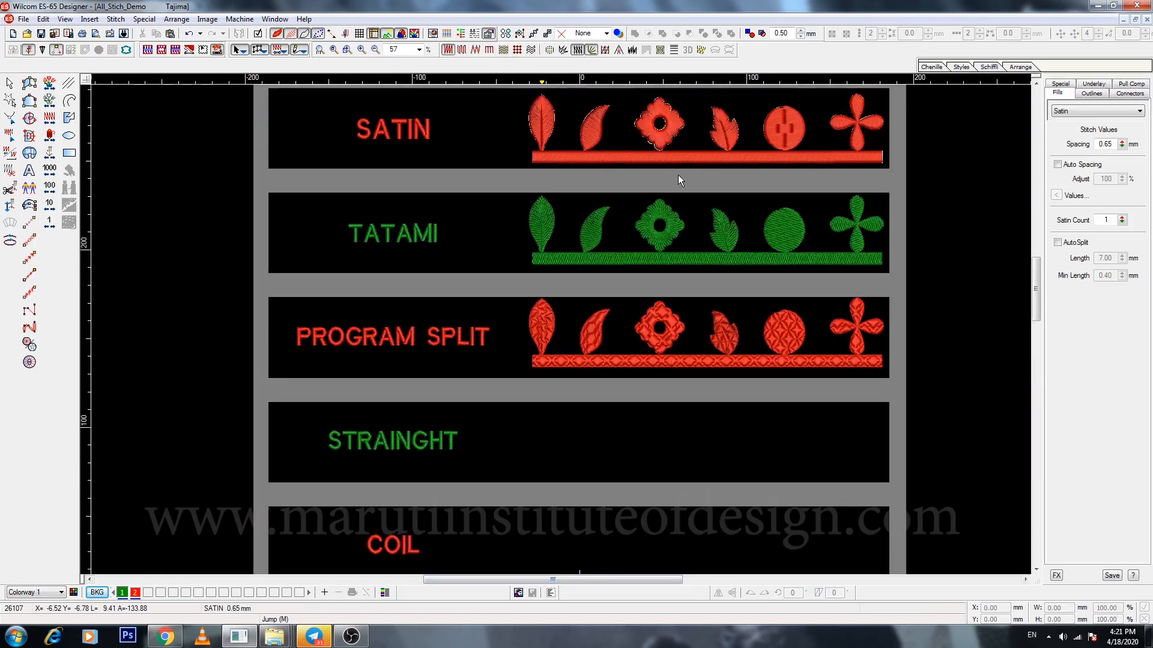
pyautogui.click(664, 151)
pyautogui.moveTo(621, 416); pyautogui.dragTo(625, 445)
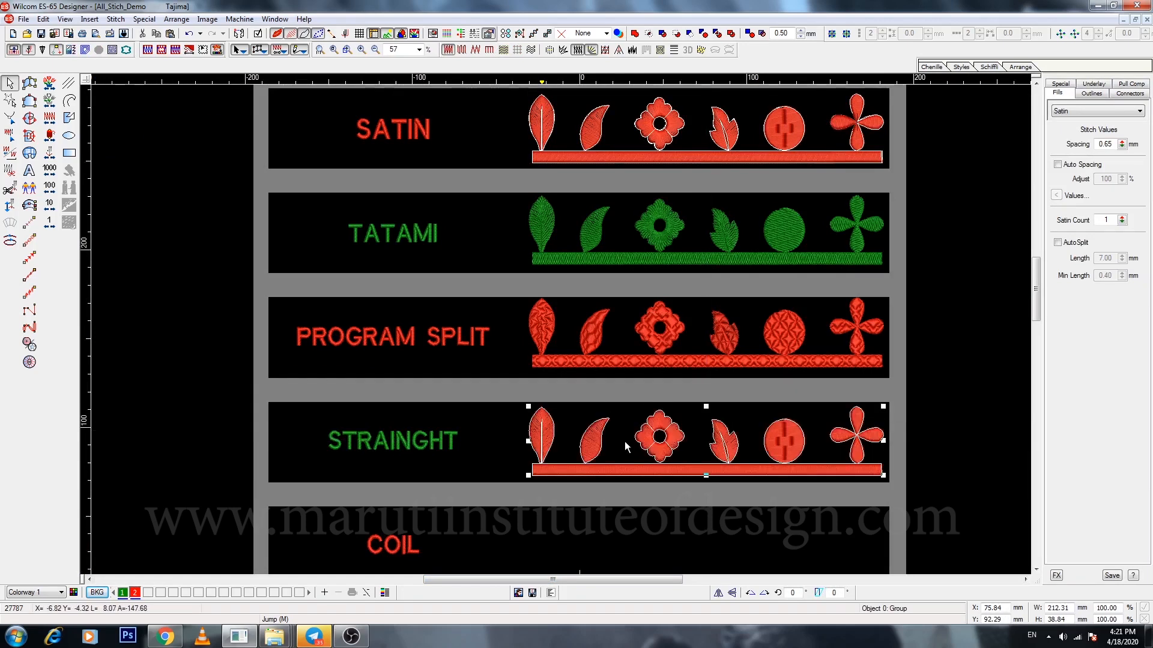
pyautogui.click(122, 592)
# Change the STRAINGHT row group's fill to Straight and shift the group slightly upward.
pyautogui.press('z')
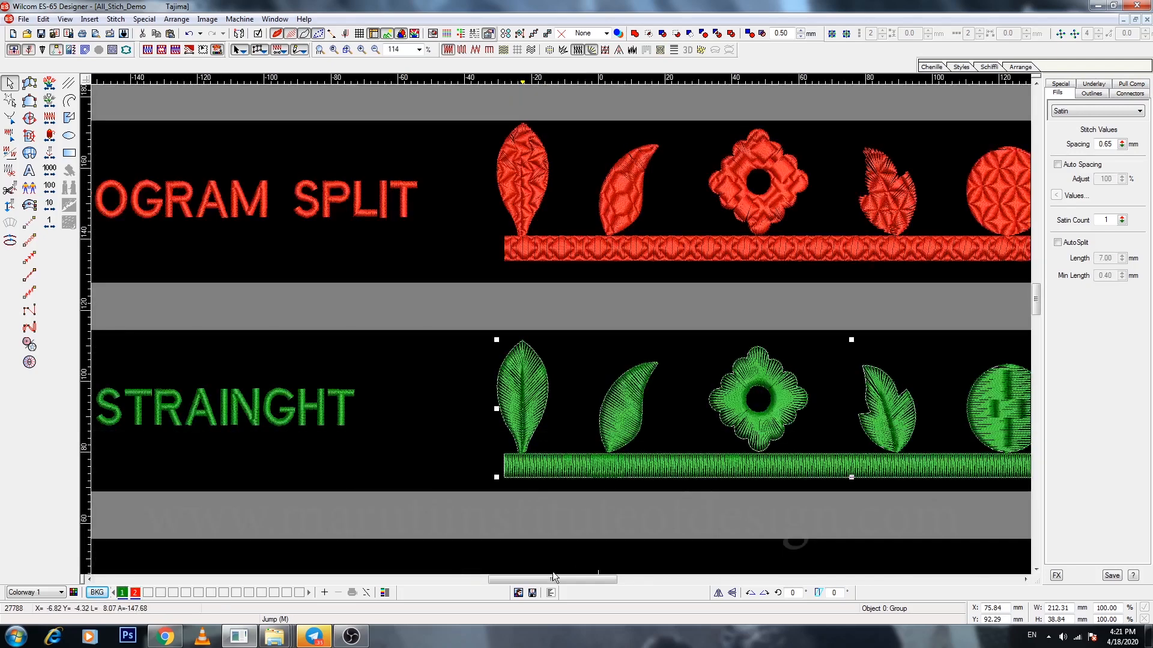
pyautogui.moveTo(552, 577); pyautogui.dragTo(539, 577)
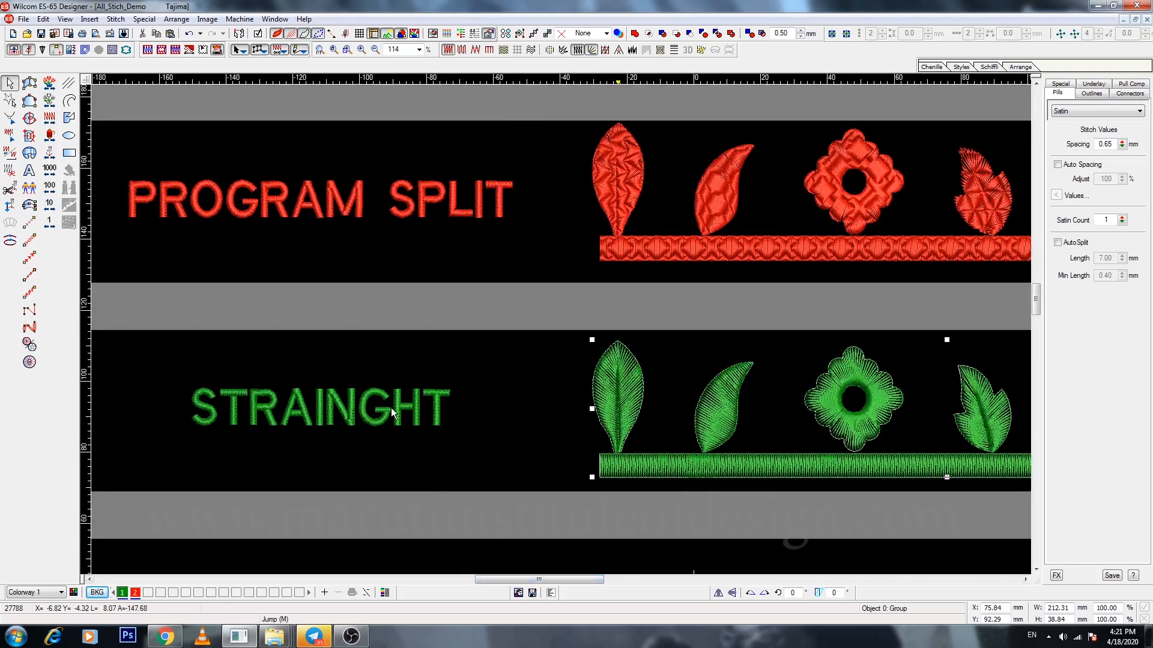
pyautogui.click(1076, 111)
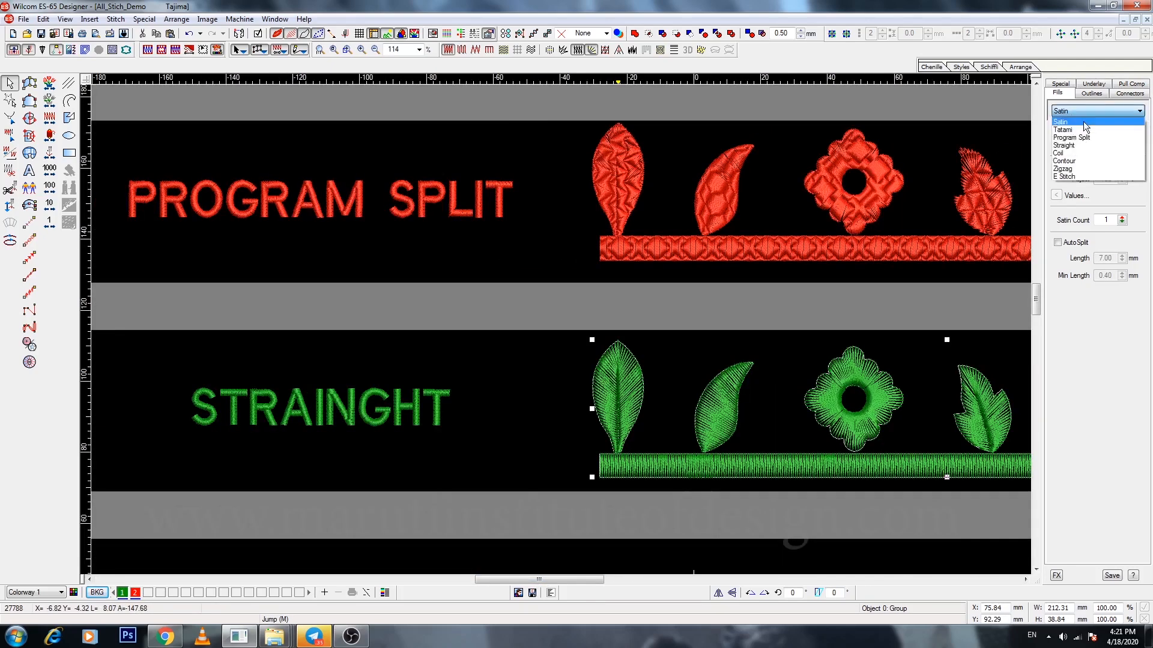
pyautogui.click(1064, 146)
pyautogui.hscroll(3, 574, 579)
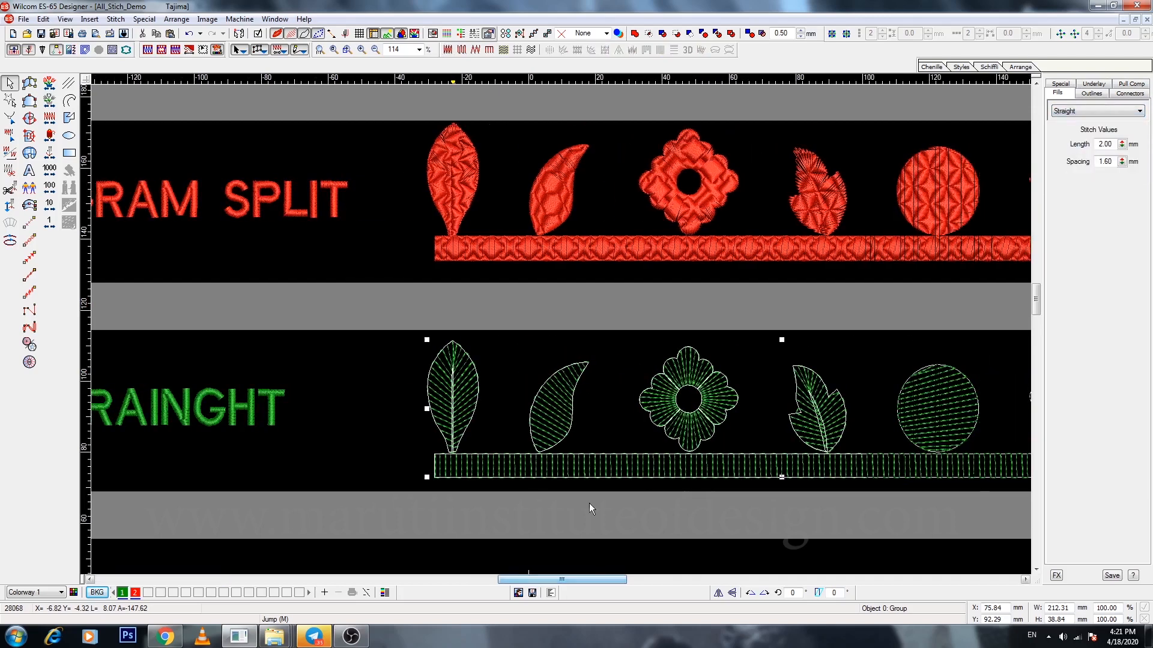
pyautogui.press('z')
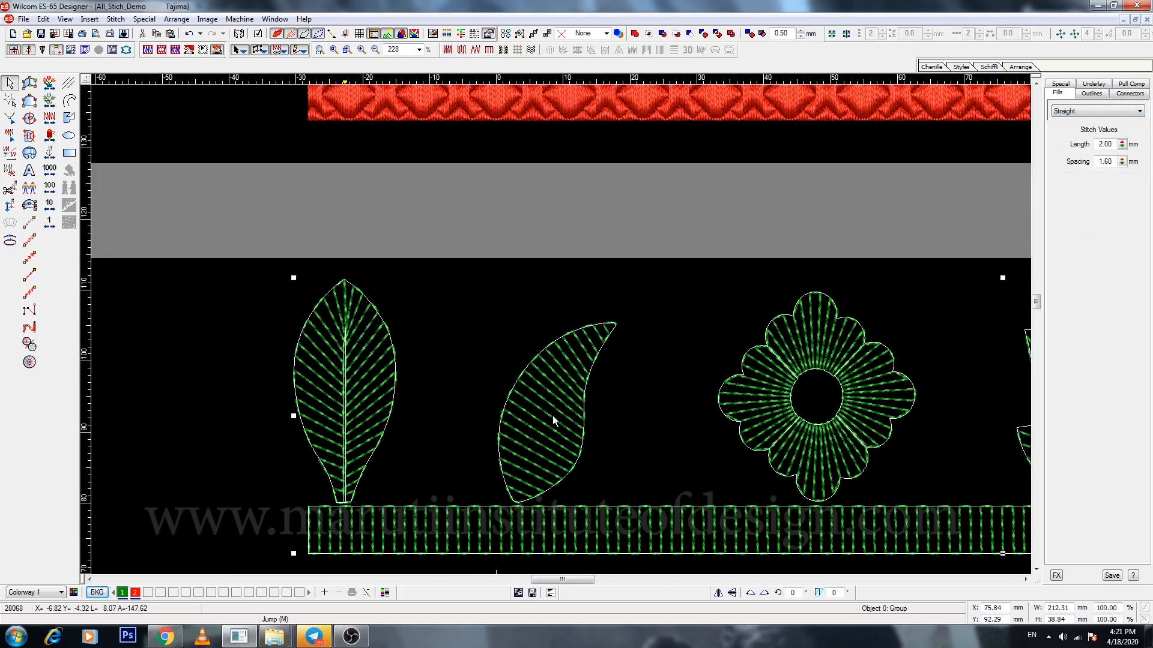
pyautogui.moveTo(552, 415); pyautogui.dragTo(552, 410)
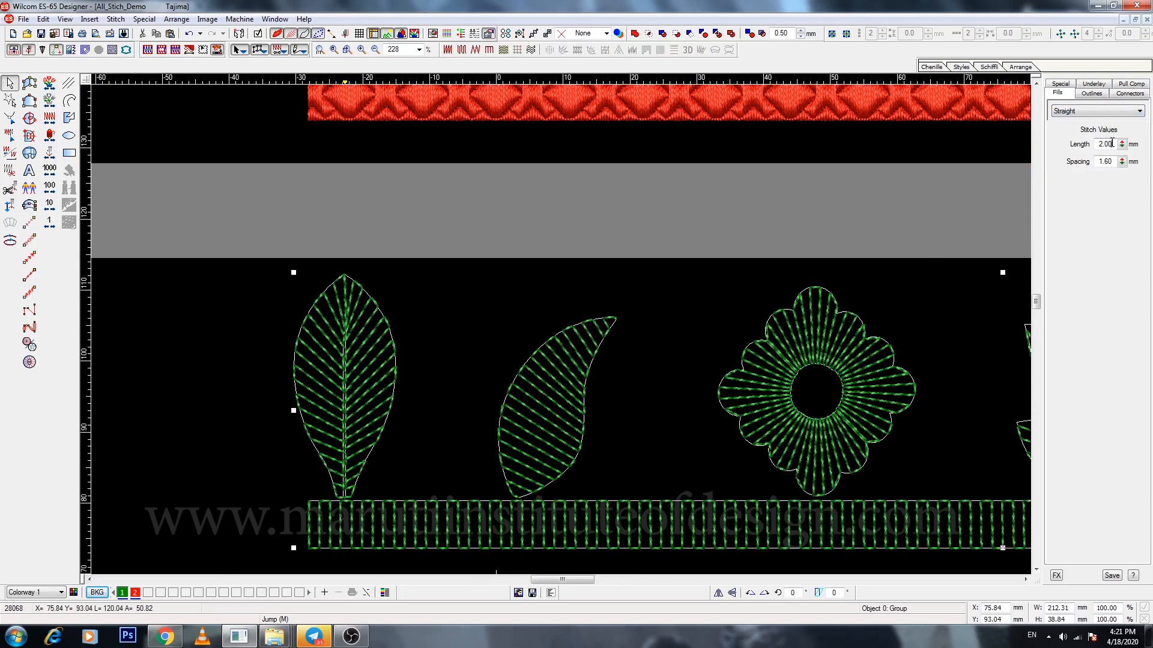
# Try a stitch length of 1 mm on the STRAINGHT row's group, and set it back to 2 mm.
pyautogui.moveTo(1112, 143); pyautogui.dragTo(1077, 150)
pyautogui.write('1')
pyautogui.press('Return')
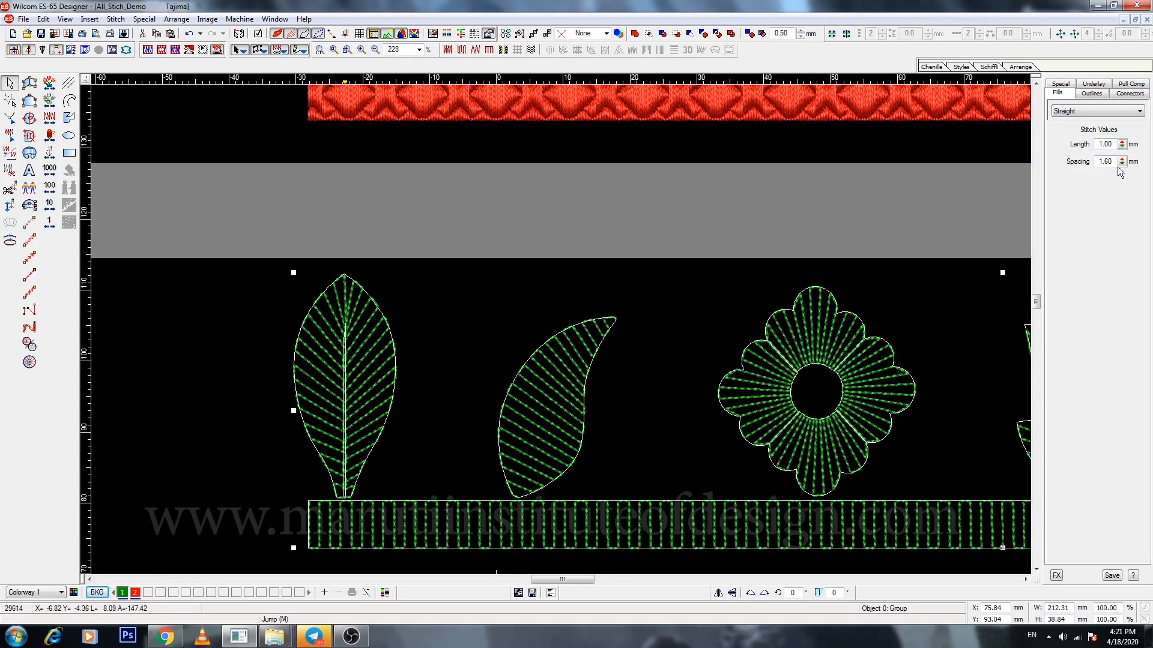
pyautogui.moveTo(1115, 144); pyautogui.dragTo(1035, 149)
pyautogui.write('2')
pyautogui.press('Return')
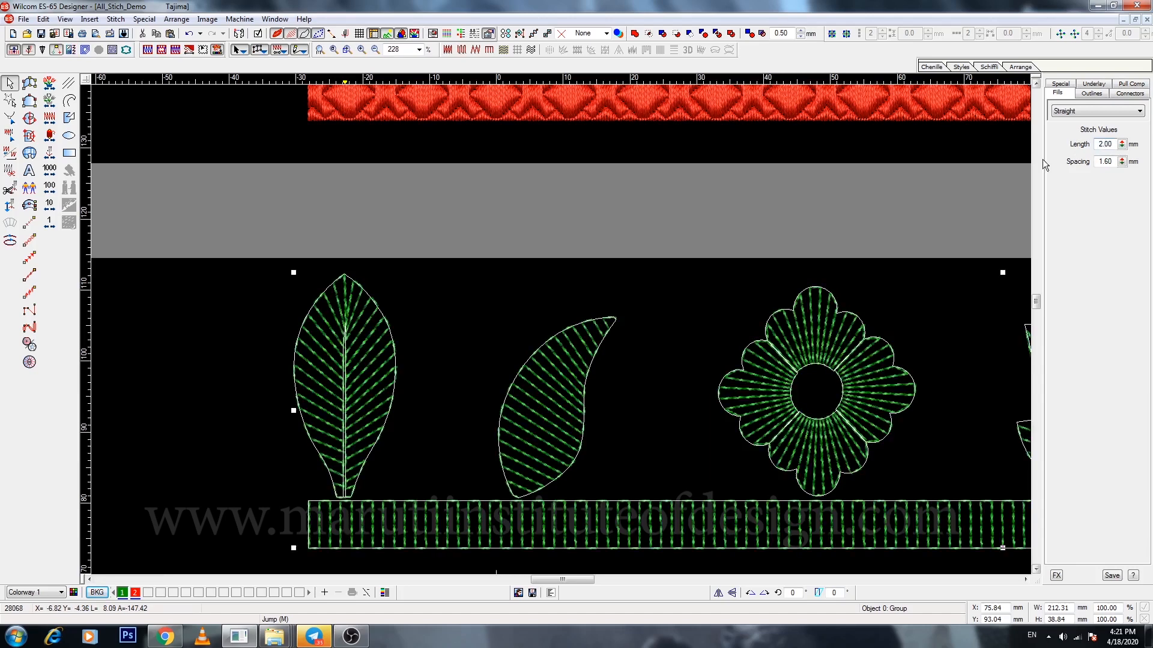
# Set the Straight stitch spacing of the STRAINGHT row's group to 1 mm.
pyautogui.click(1121, 164)
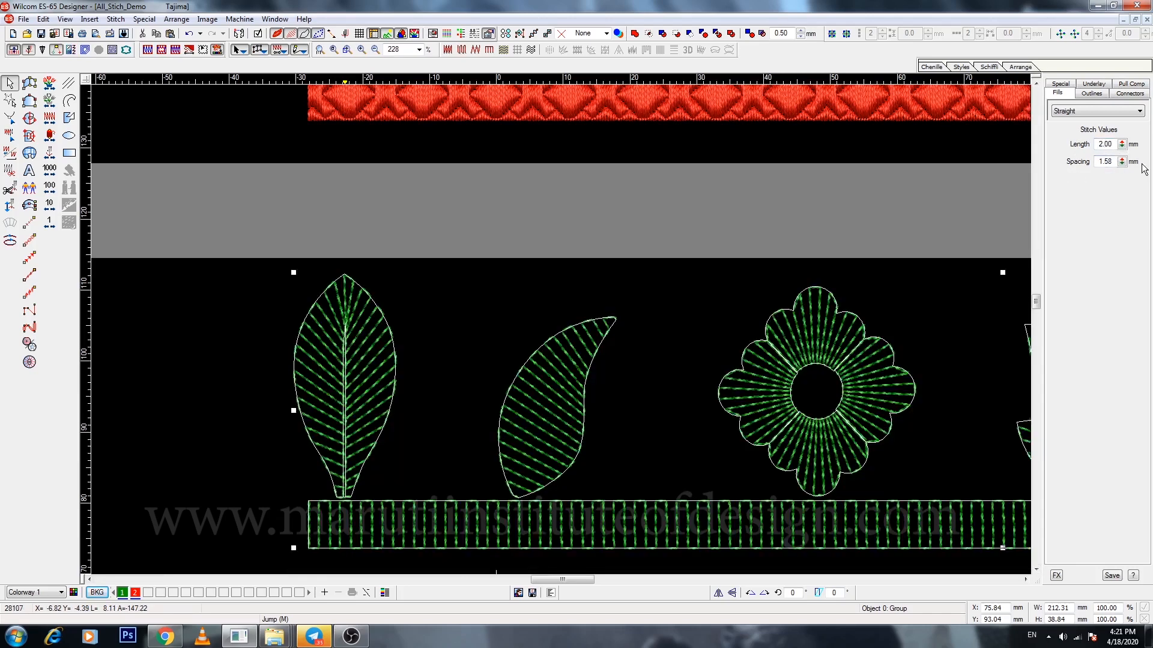
pyautogui.moveTo(1113, 162); pyautogui.dragTo(1025, 176)
pyautogui.write('1')
pyautogui.press('Return')
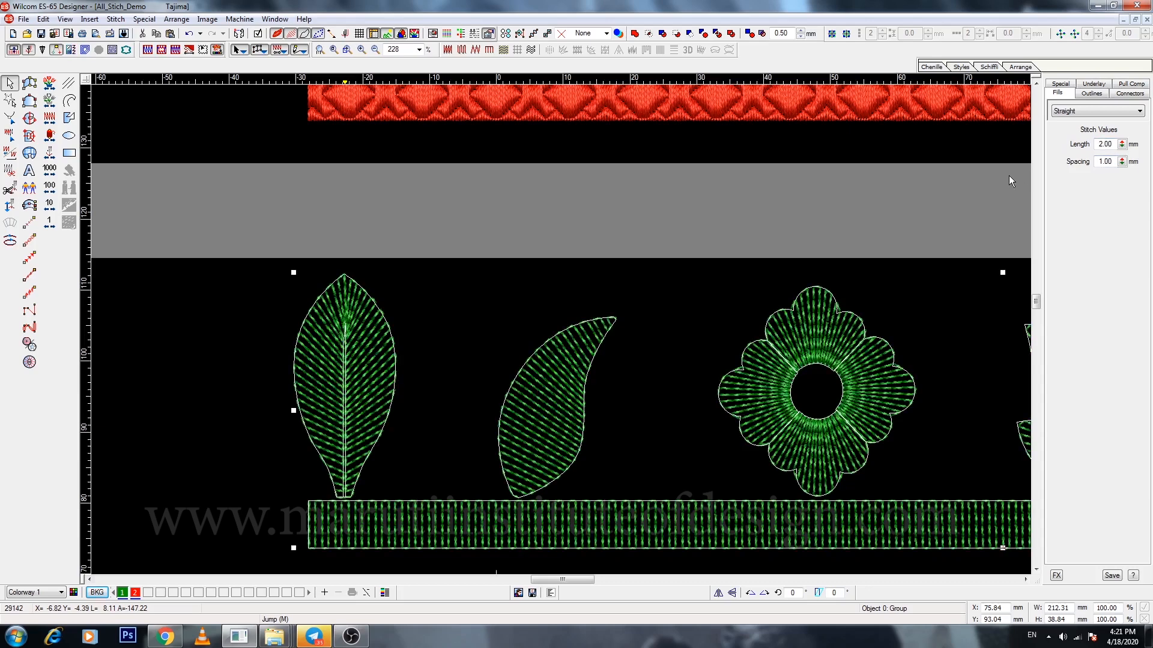
# Copy the SATIN row's group of shapes into the COIL row.
pyautogui.moveTo(552, 578)
pyautogui.mouseDown()
pyautogui.moveTo(604, 578)
pyautogui.moveTo(556, 563)
pyautogui.mouseUp()
pyautogui.hotkey('shift', 'z')
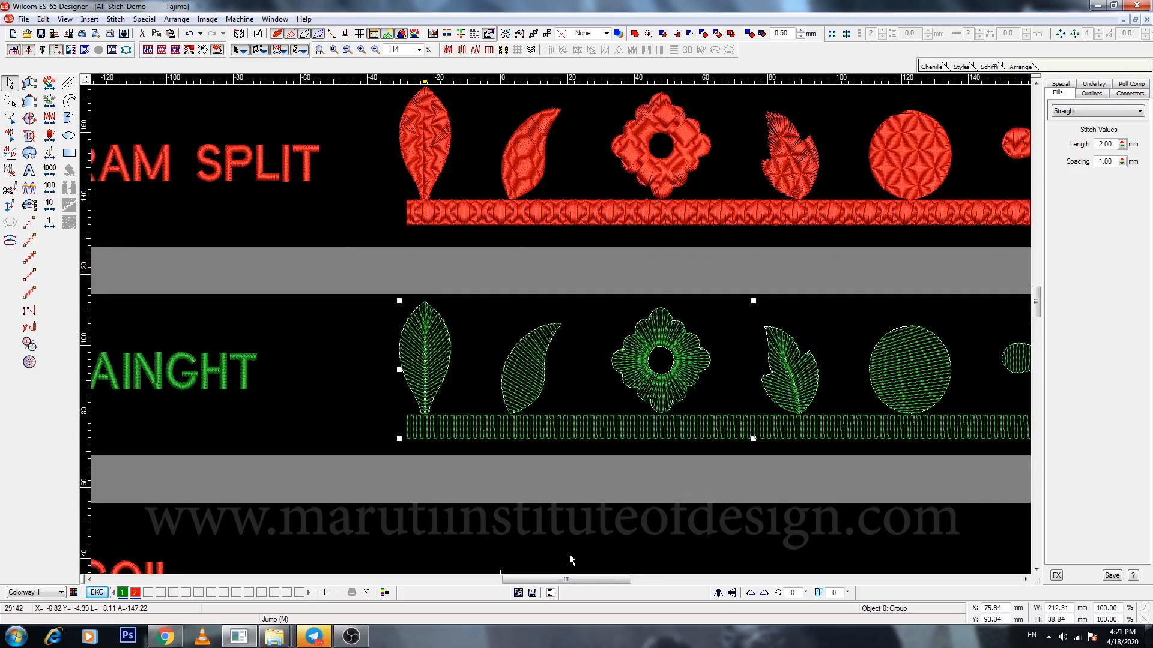
pyautogui.moveTo(547, 578); pyautogui.dragTo(530, 575)
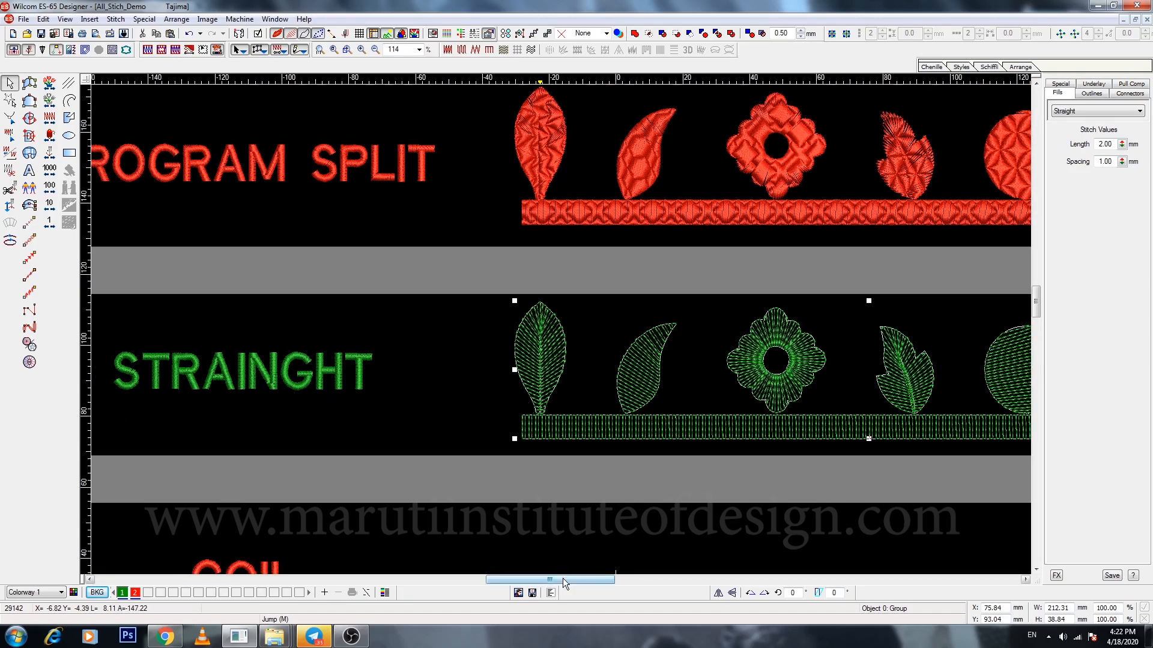
pyautogui.moveTo(563, 578)
pyautogui.mouseDown()
pyautogui.moveTo(594, 575)
pyautogui.moveTo(584, 574)
pyautogui.mouseUp()
pyautogui.hotkey('shift', 'z')
pyautogui.press('Escape')
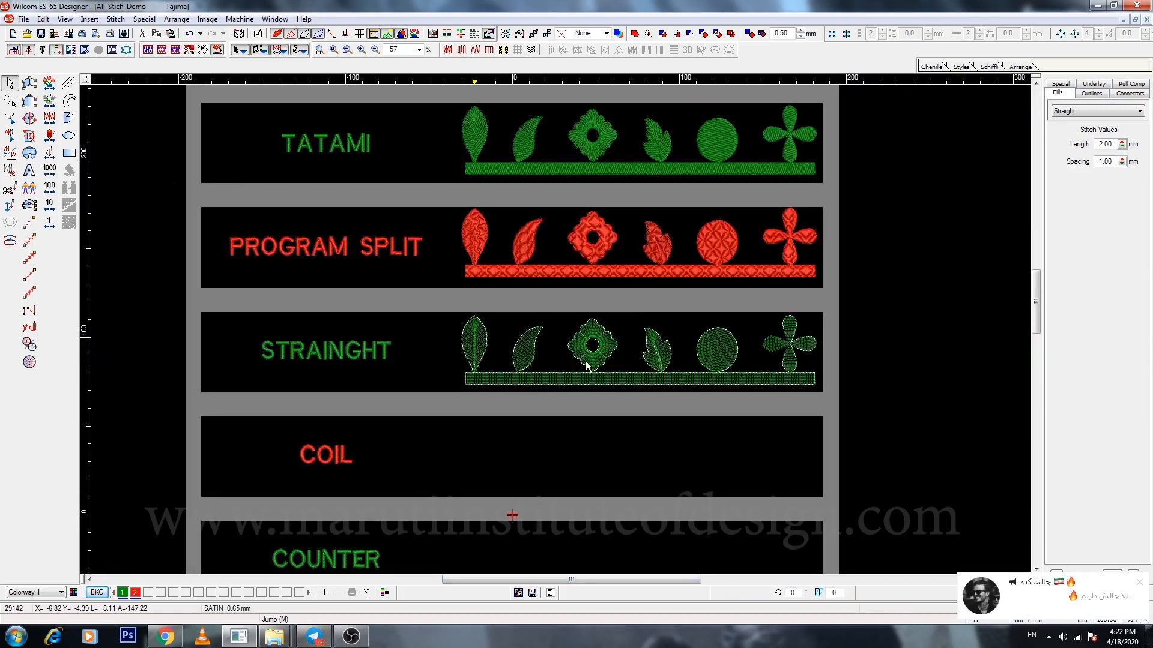
pyautogui.scroll(1, 585, 366)
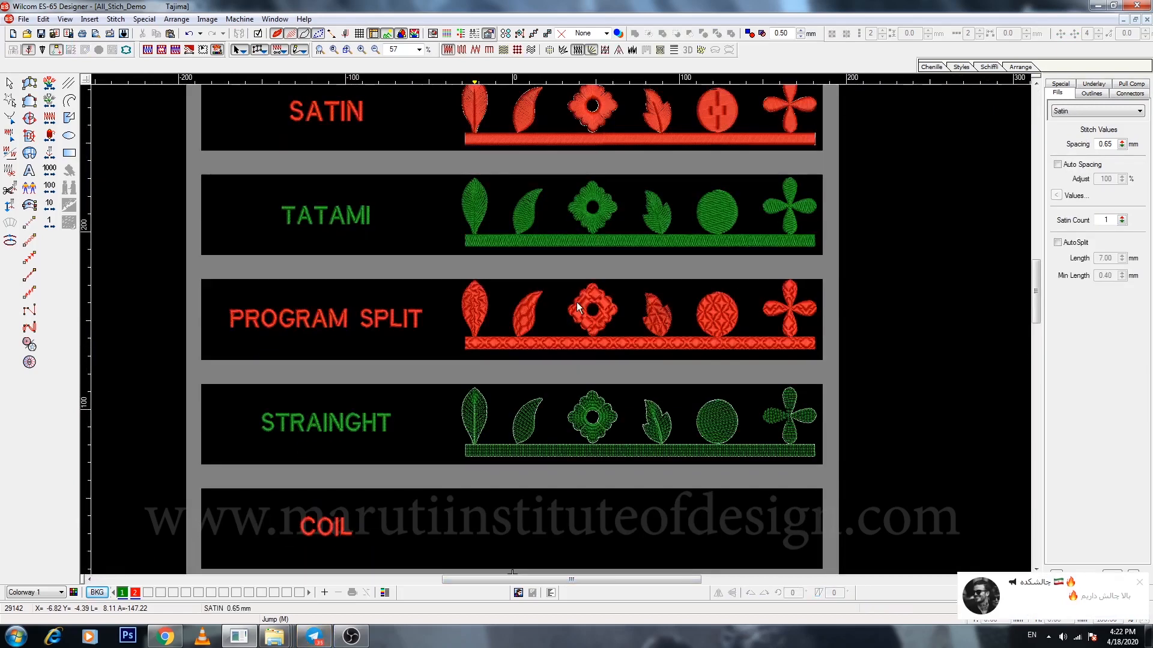
pyautogui.click(591, 130)
pyautogui.scroll(-2, 610, 297)
pyautogui.moveTo(591, 129); pyautogui.dragTo(570, 382)
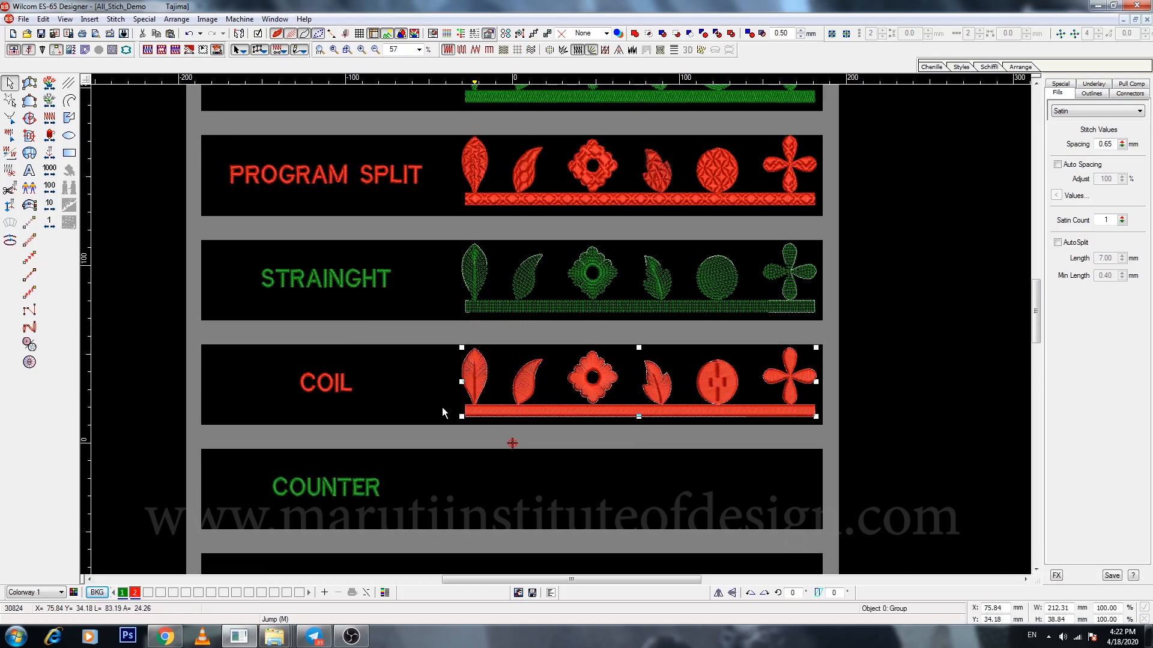
# Ungroup the COIL row's shapes and change the fill of the long strip beneath them to Coil.
pyautogui.press('b')
pyautogui.moveTo(432, 343); pyautogui.dragTo(826, 423)
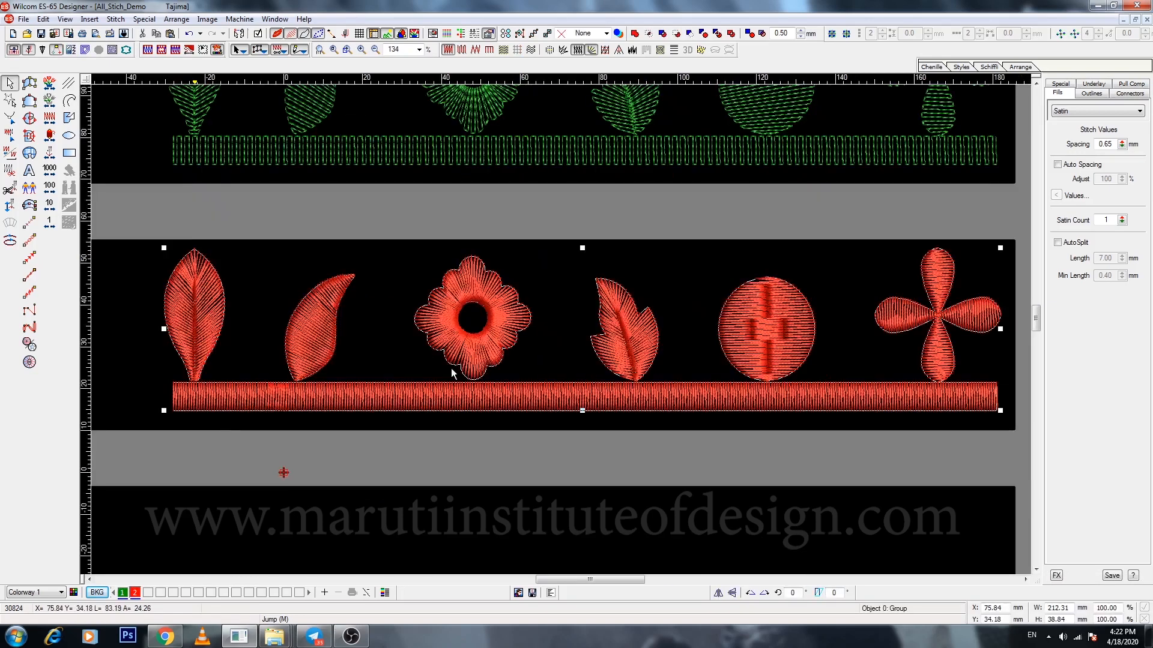
pyautogui.click(563, 355)
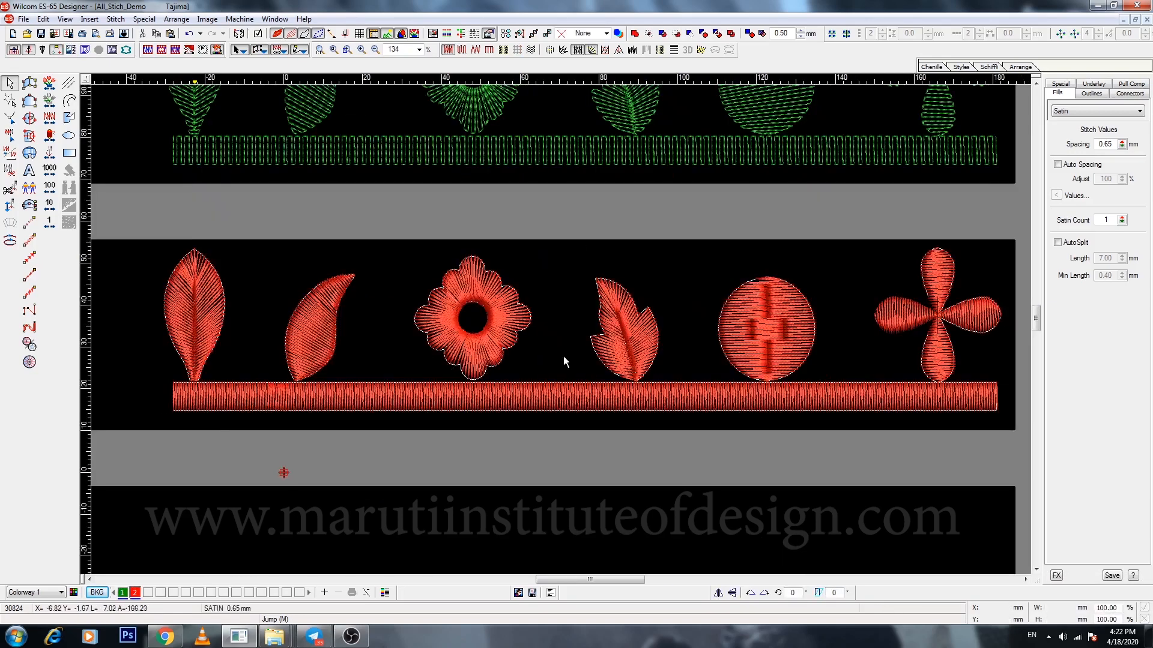
pyautogui.click(503, 336)
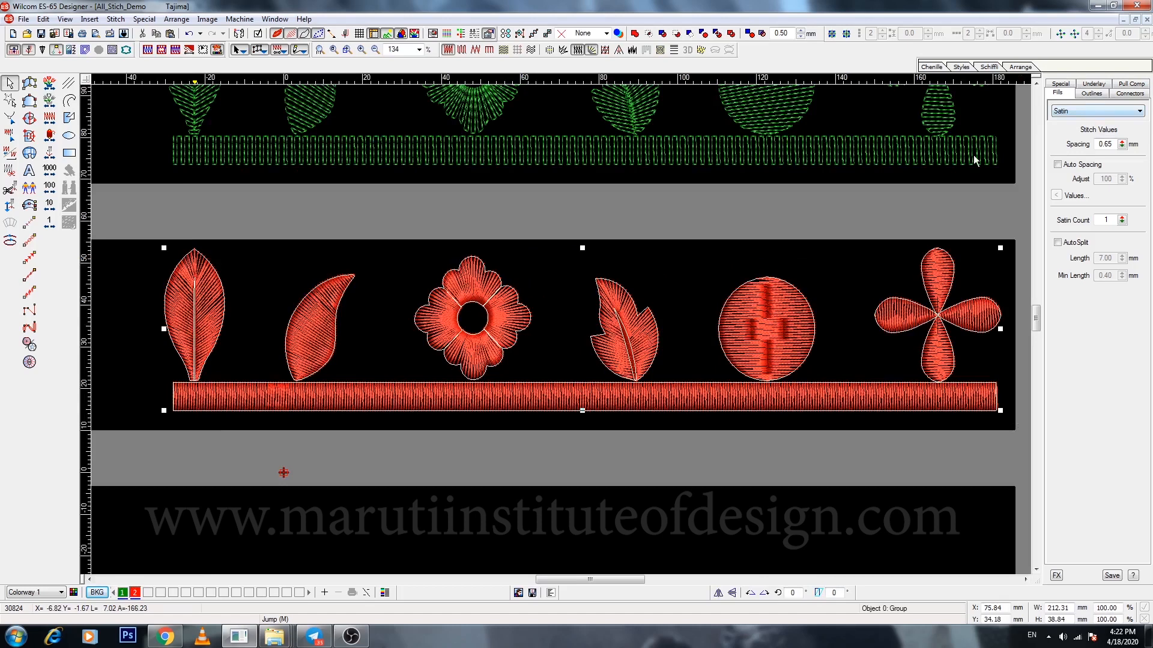
pyautogui.press('Escape')
pyautogui.click(223, 391)
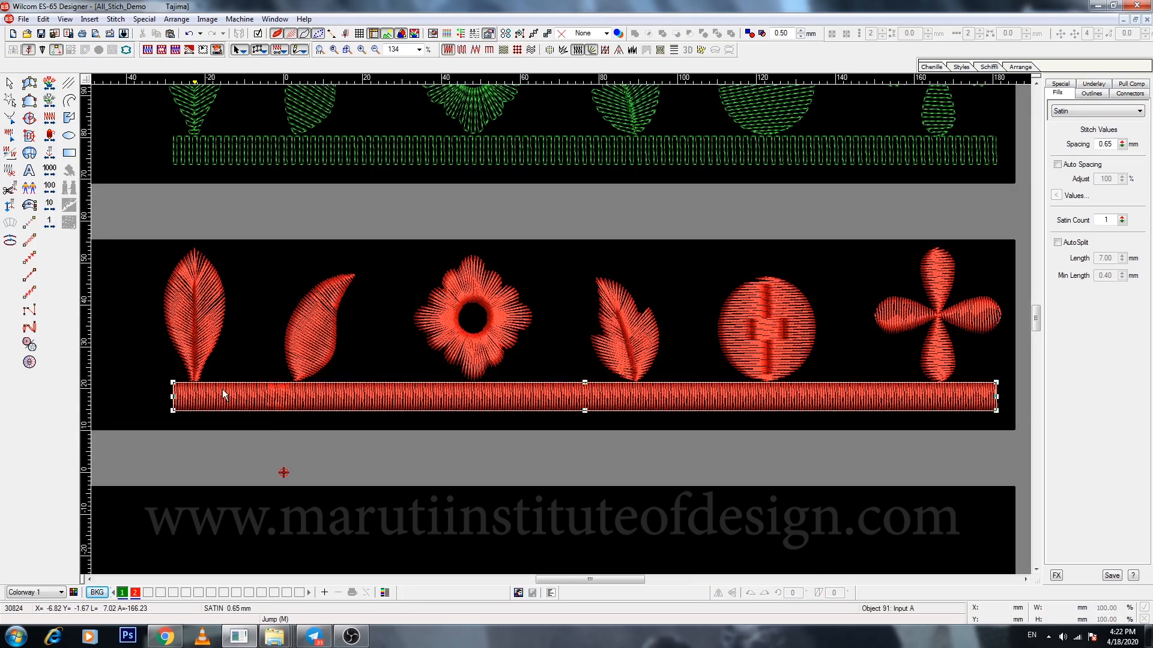
pyautogui.click(1104, 113)
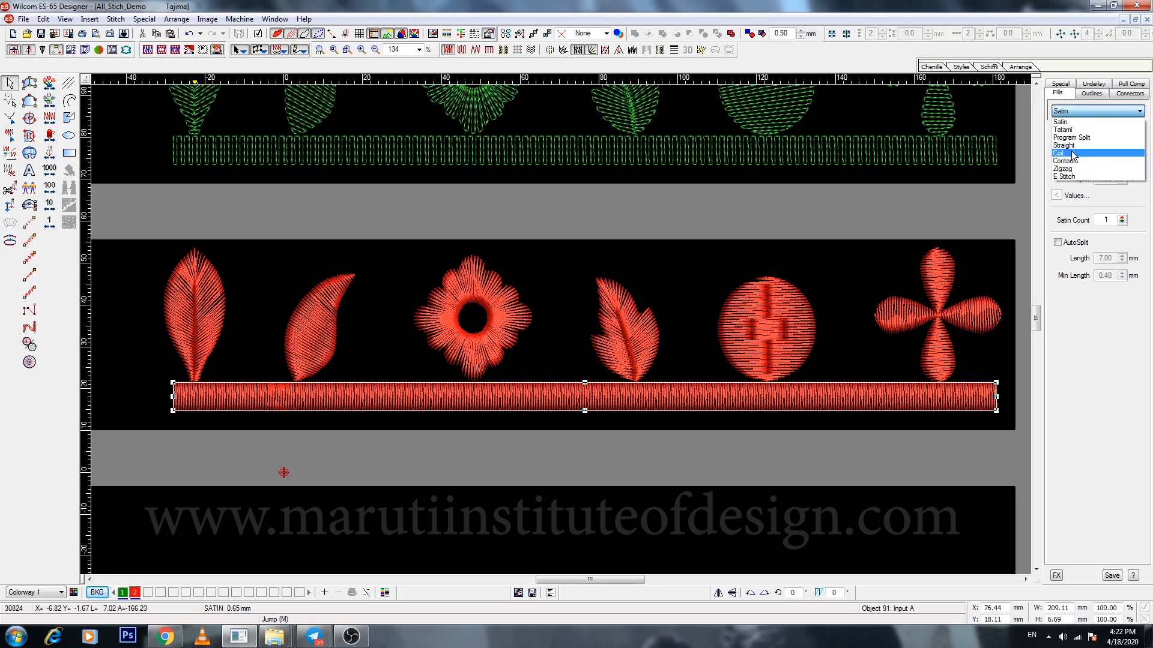
pyautogui.click(1073, 153)
pyautogui.press('Escape')
# Change the fill of the first leaf and the curved leaf in the COIL row to Coil.
pyautogui.click(197, 323)
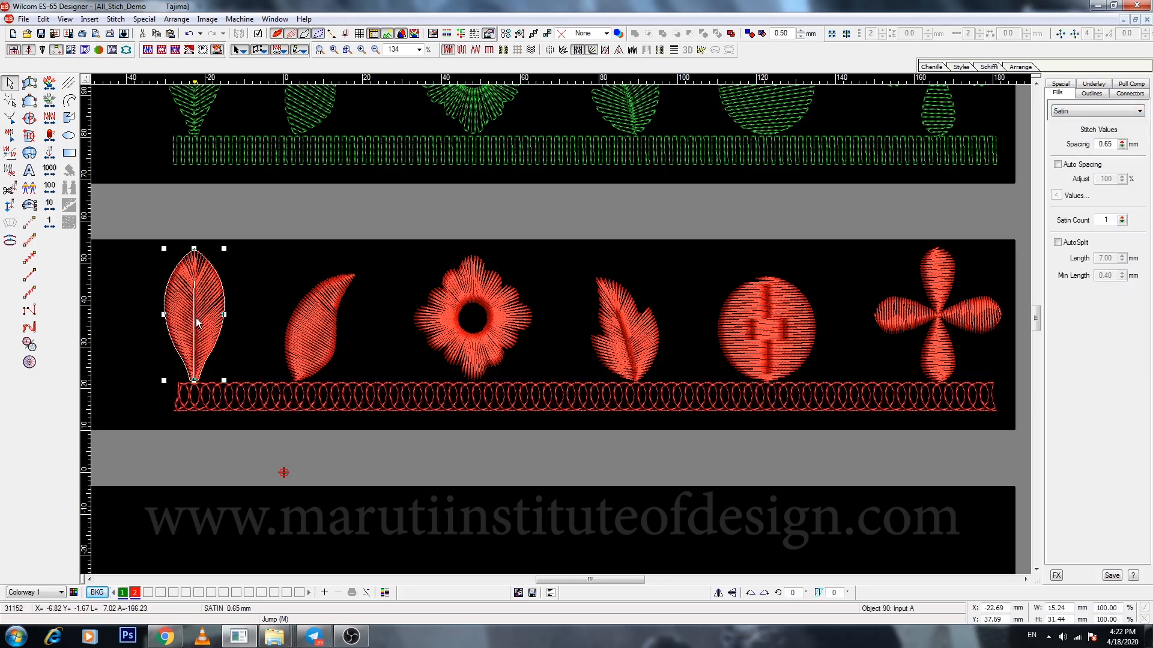
pyautogui.click(1104, 111)
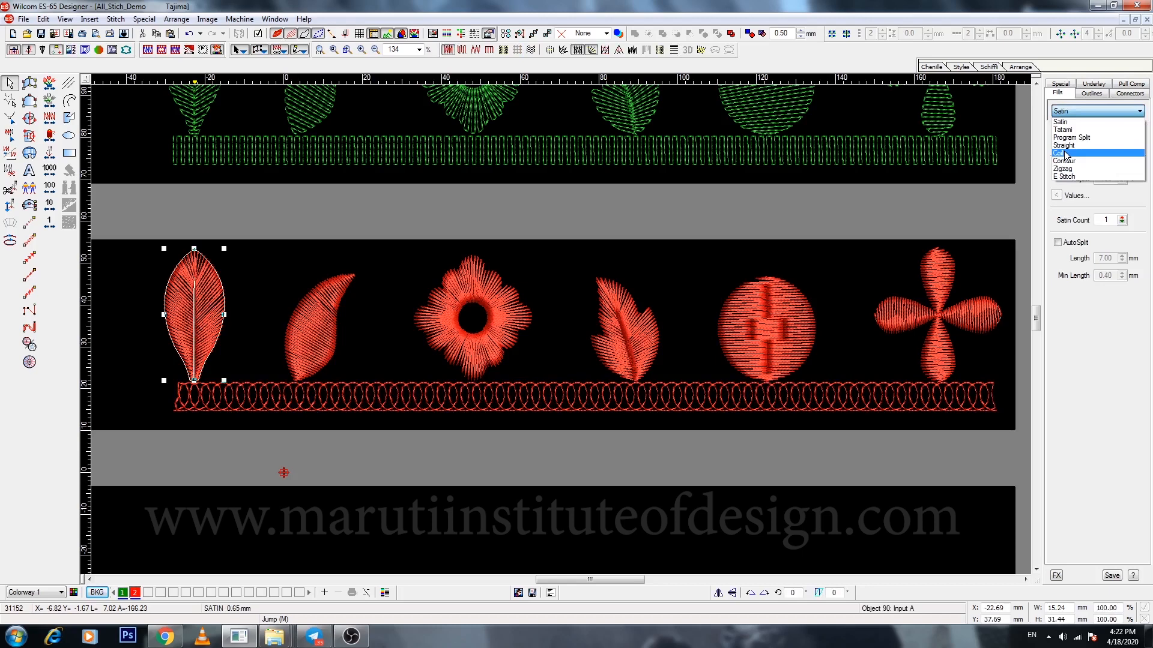
pyautogui.click(1065, 154)
pyautogui.click(315, 327)
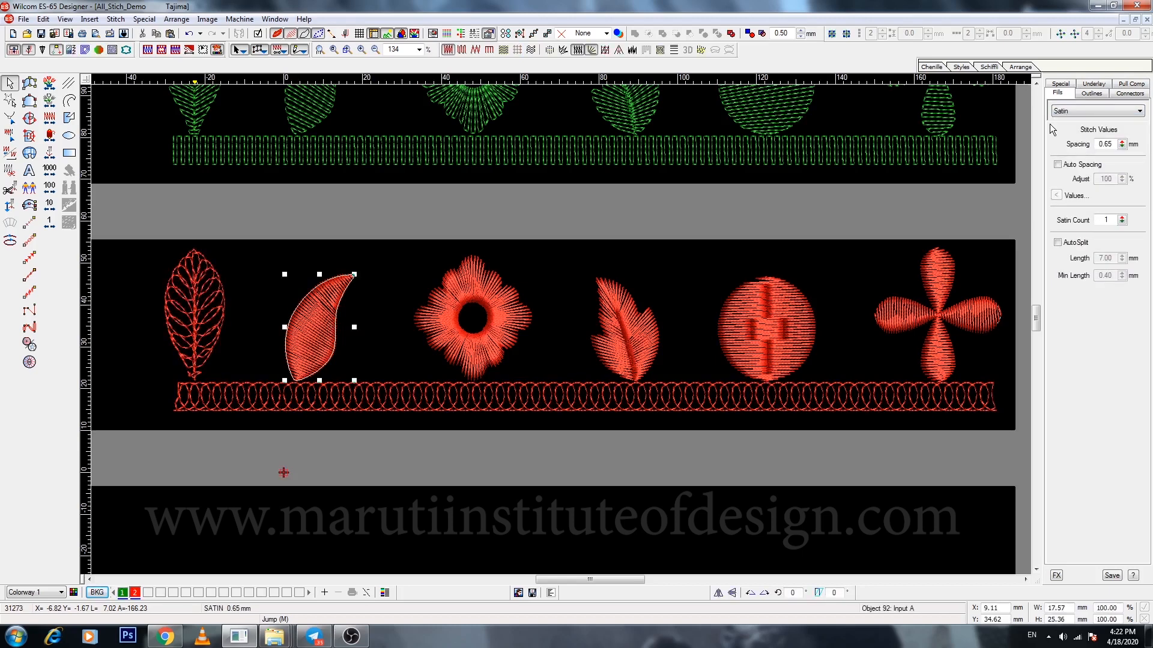
pyautogui.click(1081, 111)
pyautogui.click(1065, 154)
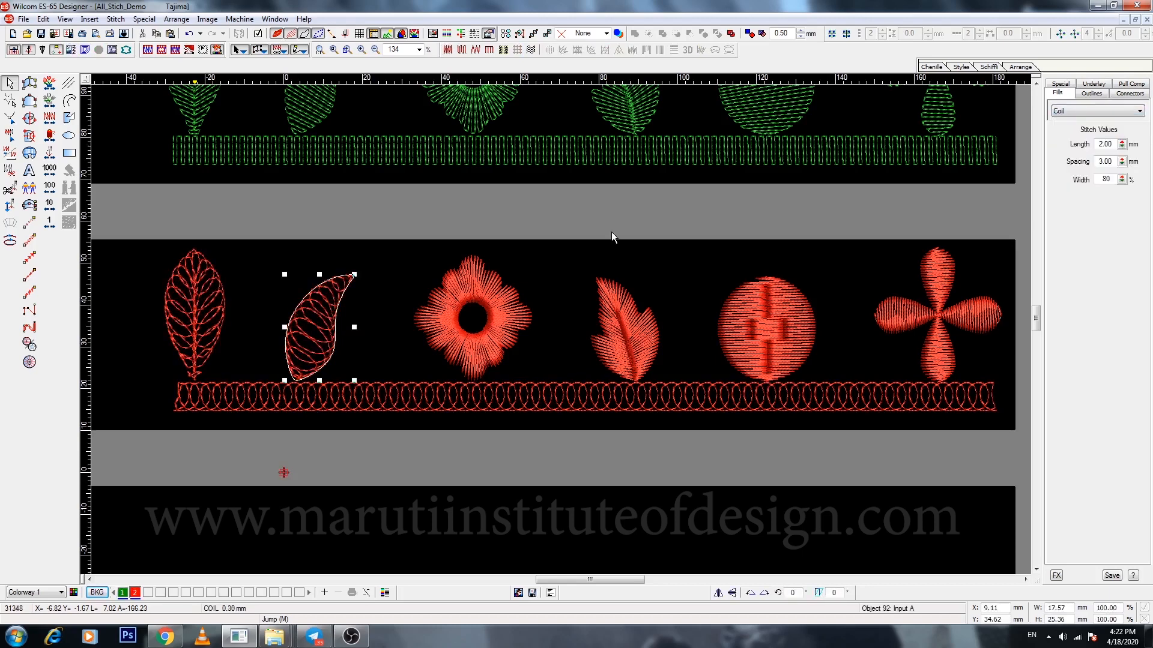
# Change the fill of the flower and the jagged leaf in the COIL row to Coil.
pyautogui.click(508, 306)
pyautogui.click(1087, 111)
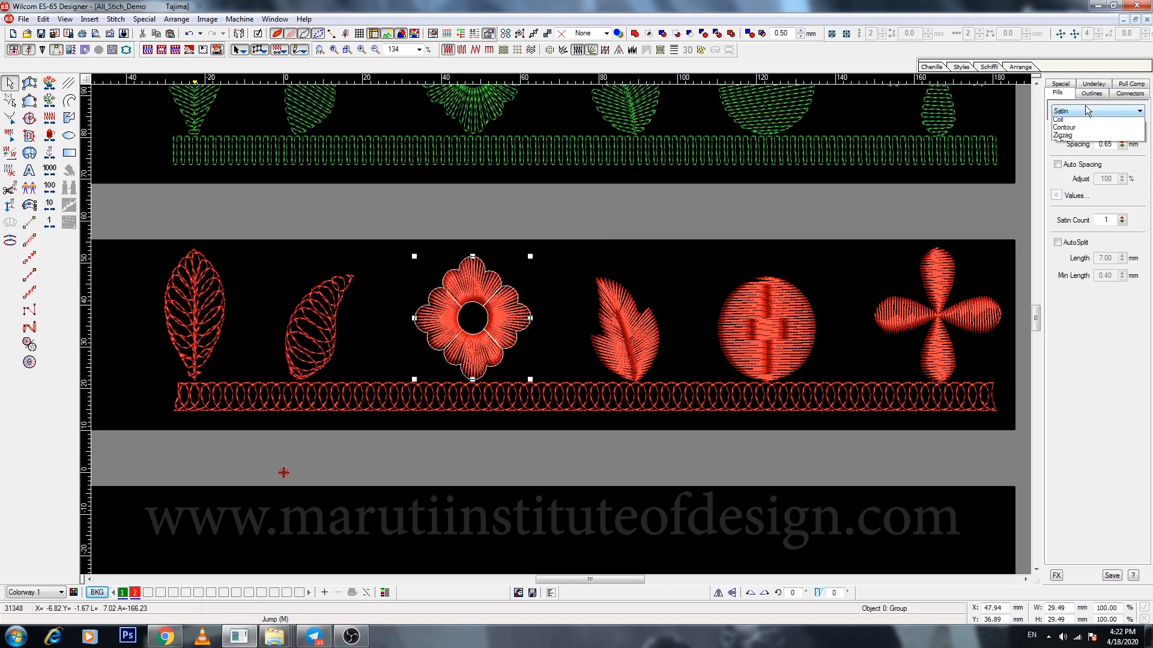
pyautogui.click(1062, 120)
pyautogui.click(602, 308)
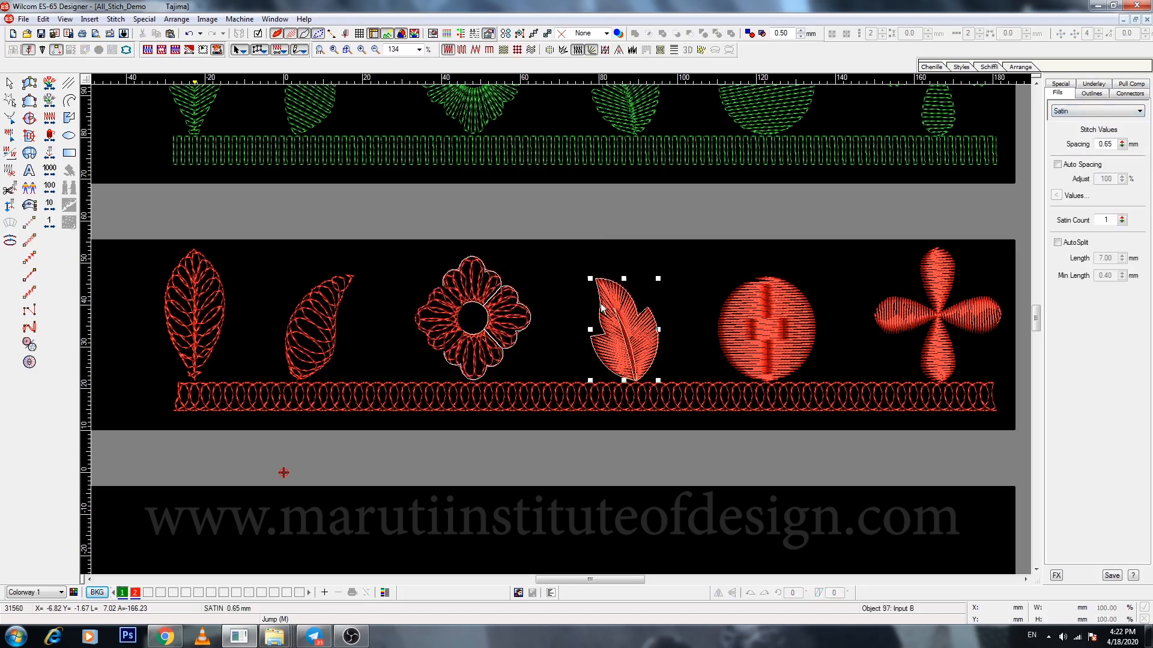
pyautogui.click(1086, 111)
pyautogui.click(1061, 150)
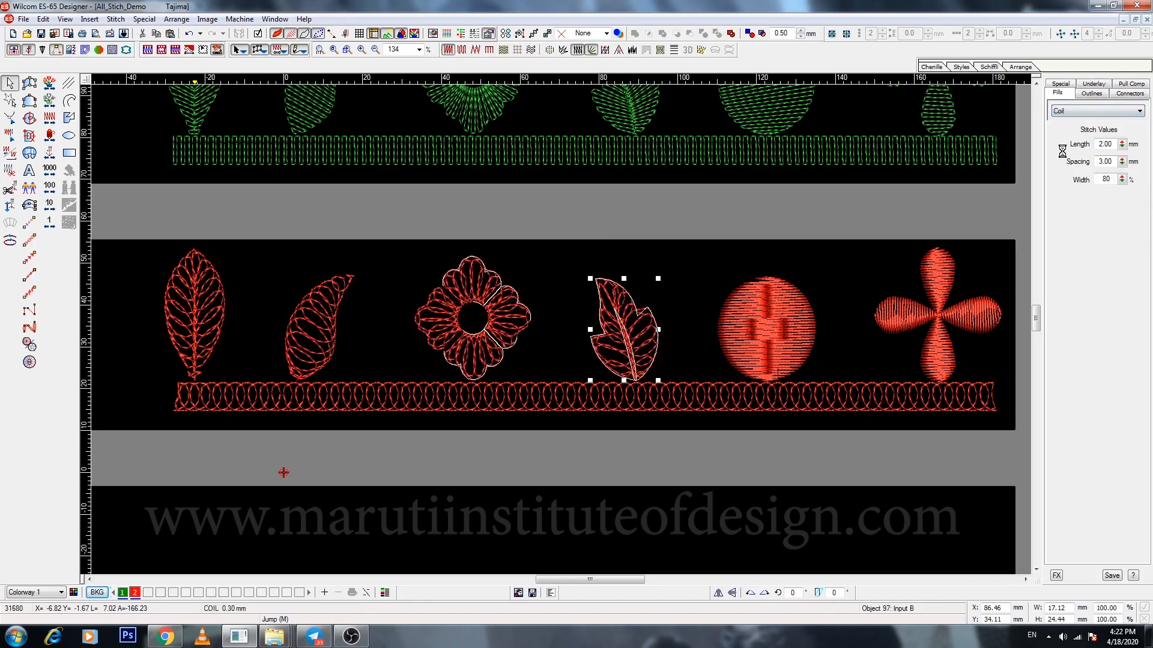
# Change the fill of the COIL row's circle to Coil and set its coil width to 30%.
pyautogui.click(769, 340)
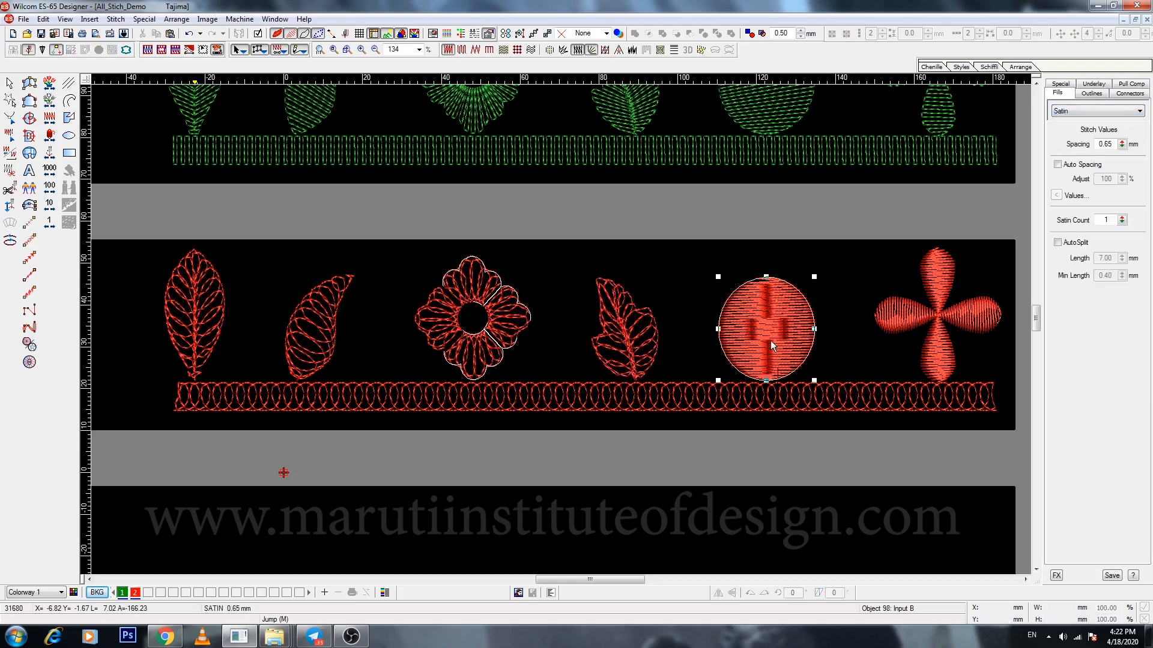
pyautogui.click(1075, 112)
pyautogui.click(1061, 150)
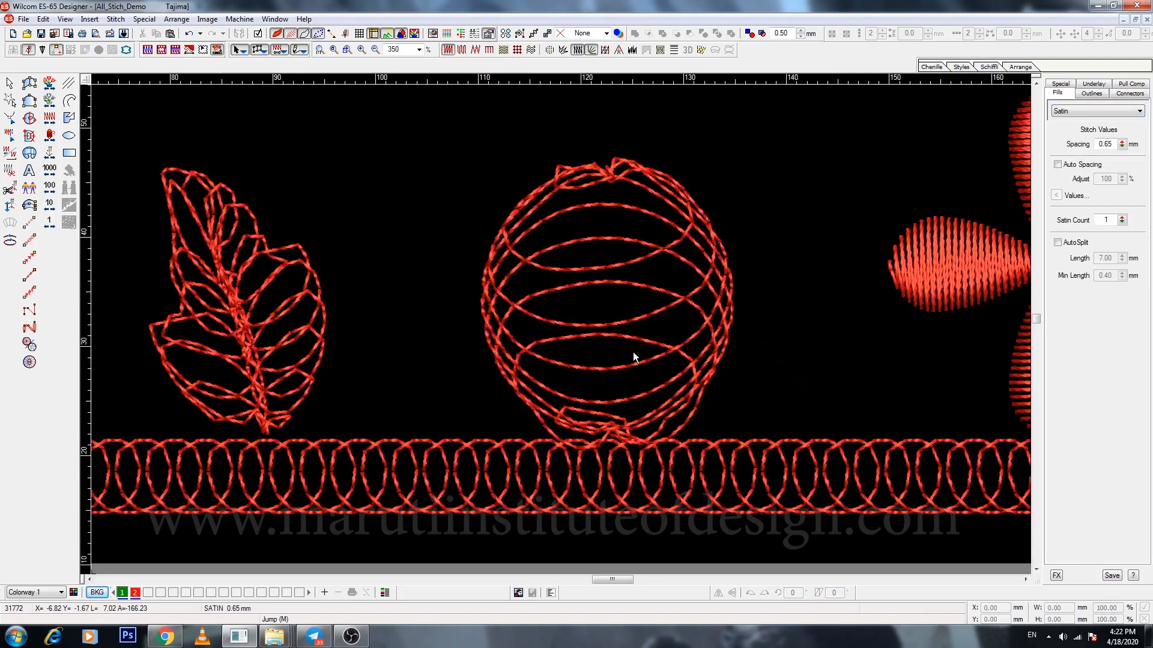
pyautogui.click(633, 352)
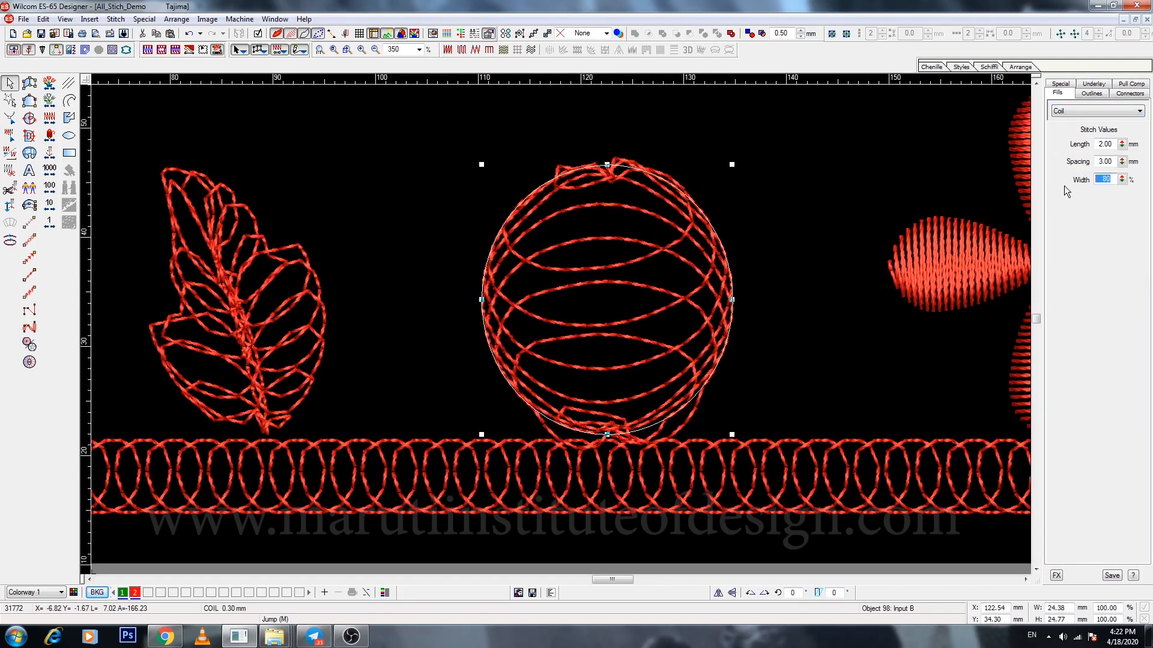
pyautogui.write('30')
pyautogui.press('Return')
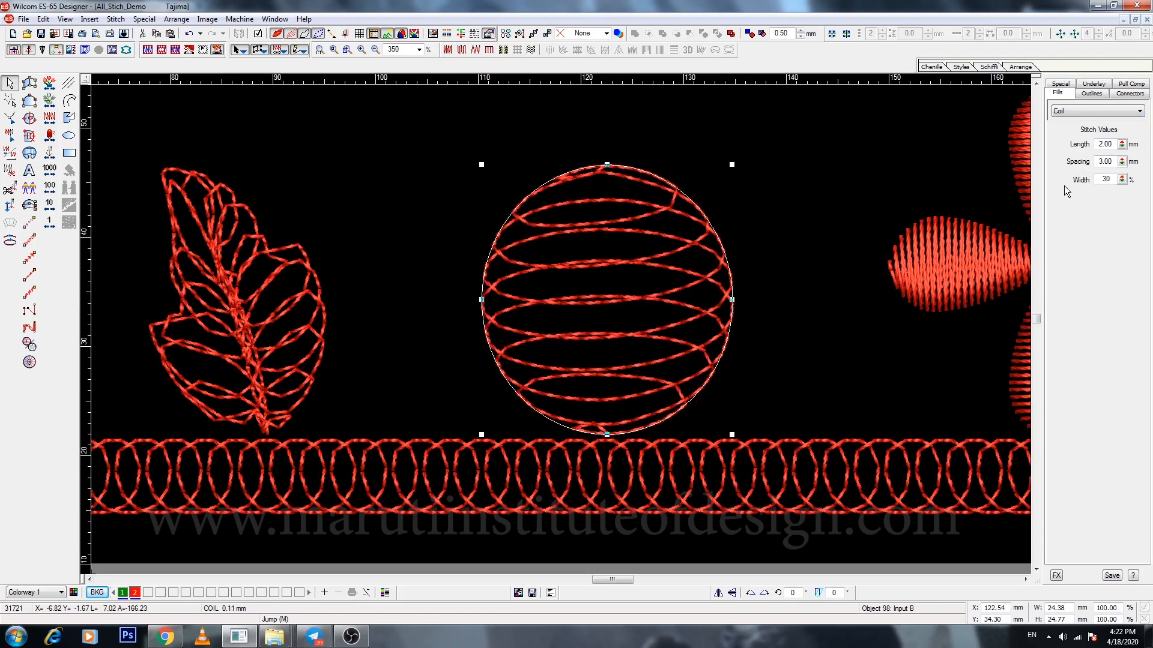
# Change the fill of the COIL row's four-petal shape to Coil.
pyautogui.hotkey('shift', 'z')
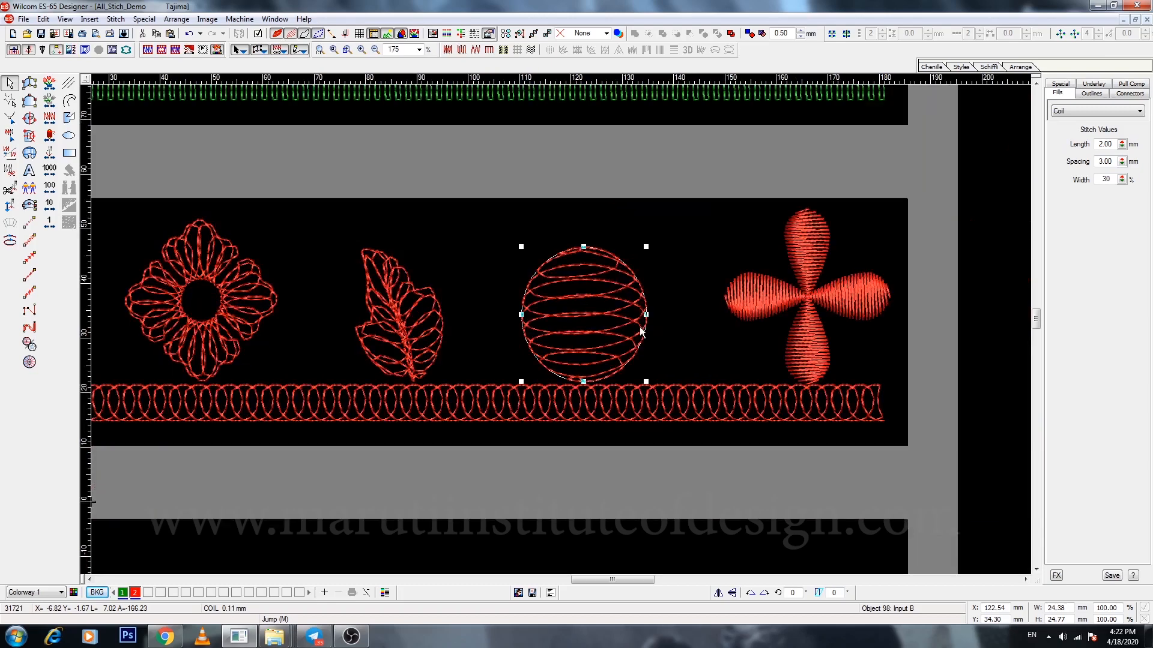
pyautogui.click(806, 295)
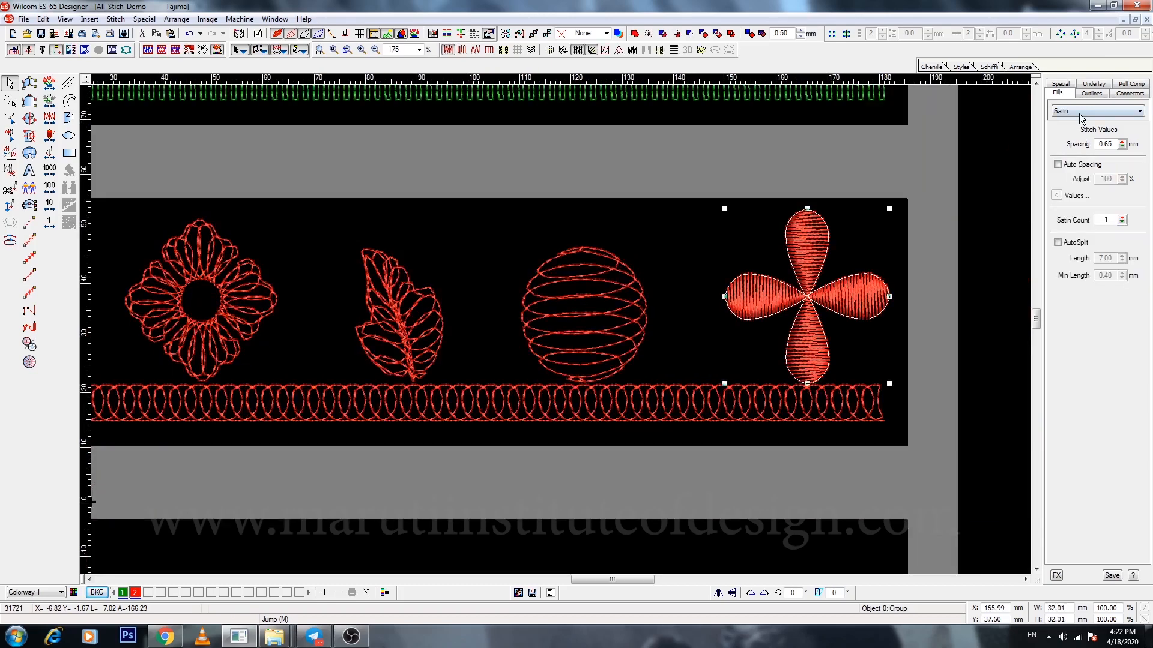
pyautogui.click(1079, 111)
pyautogui.click(1074, 177)
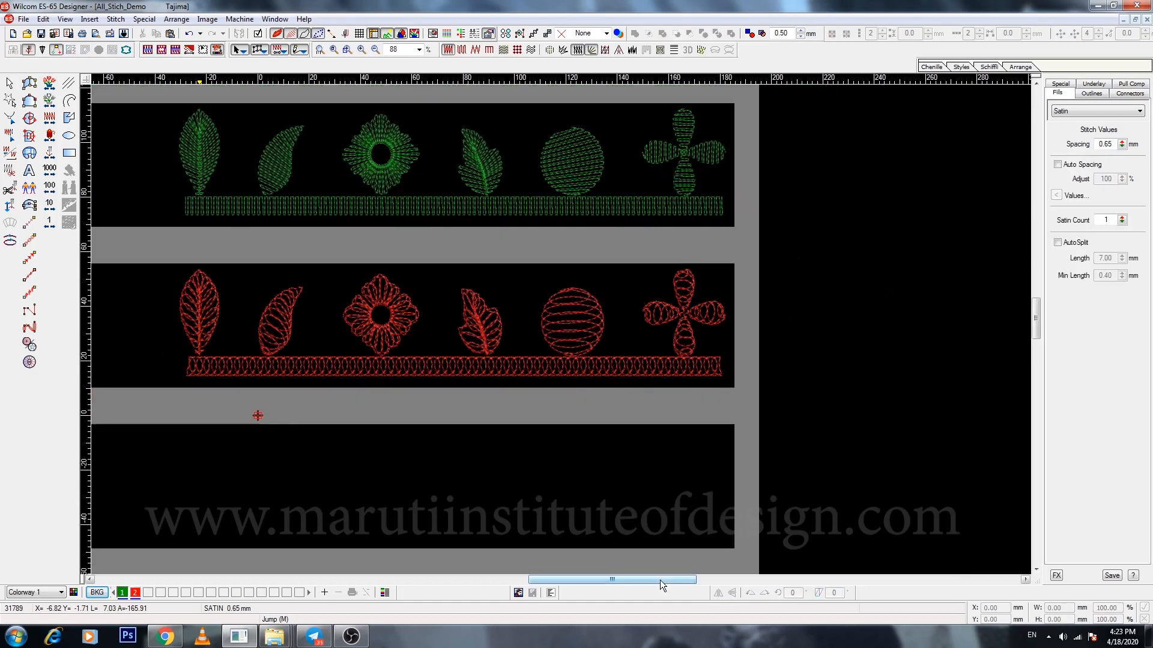
# Examine the COIL row's shapes beside the STRAINGHT row, and the COUNTER row's label.
pyautogui.moveTo(660, 580); pyautogui.dragTo(613, 585)
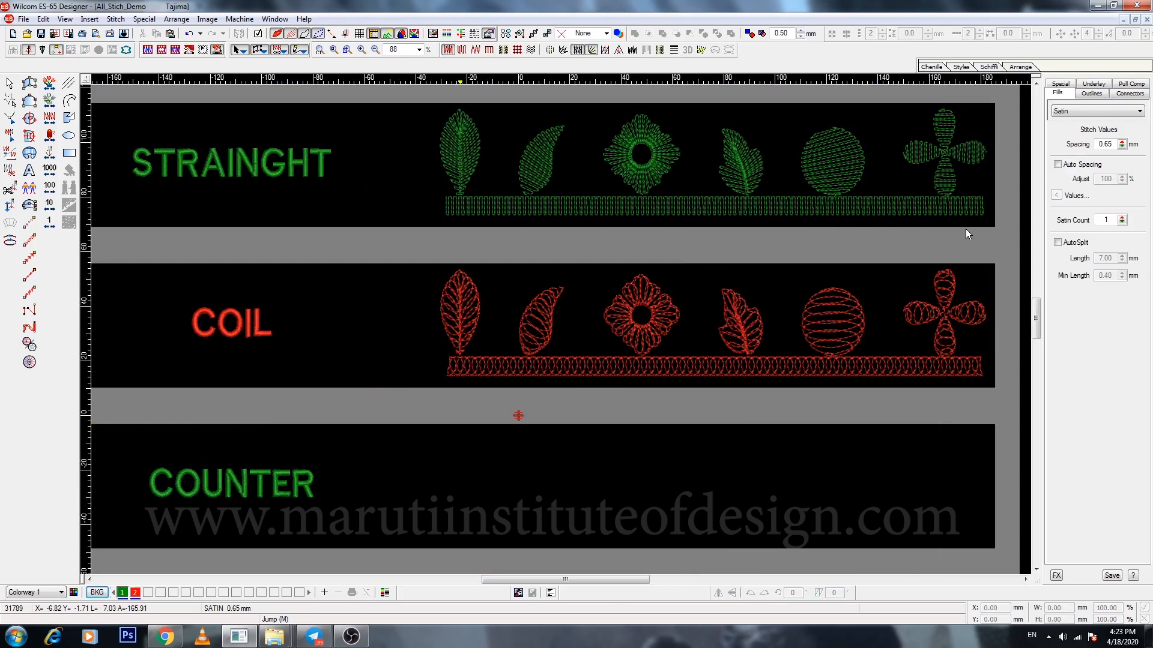
pyautogui.hotkey('shift', 'z')
pyautogui.press('b')
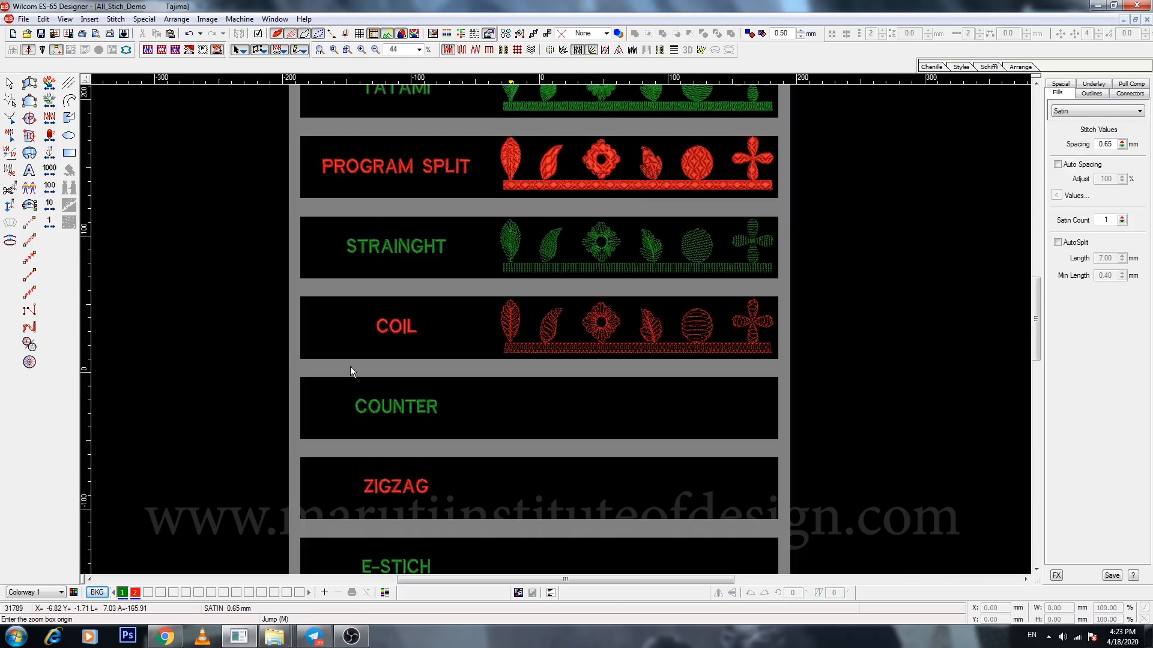
pyautogui.press('Escape')
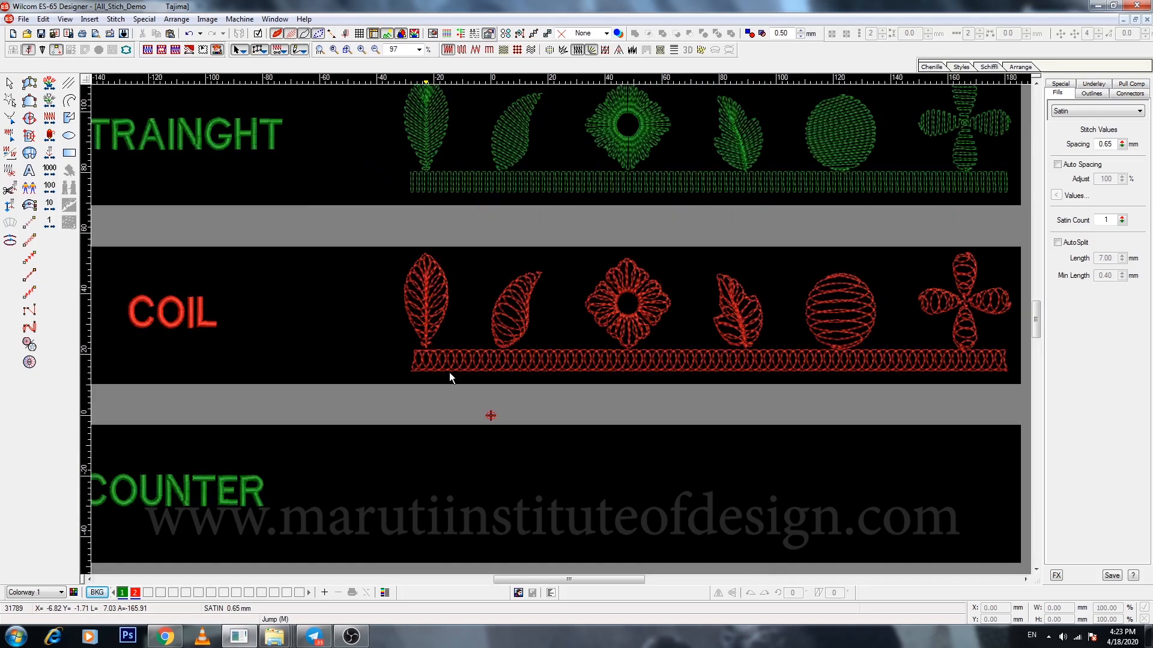
pyautogui.hotkey('shift', 'z')
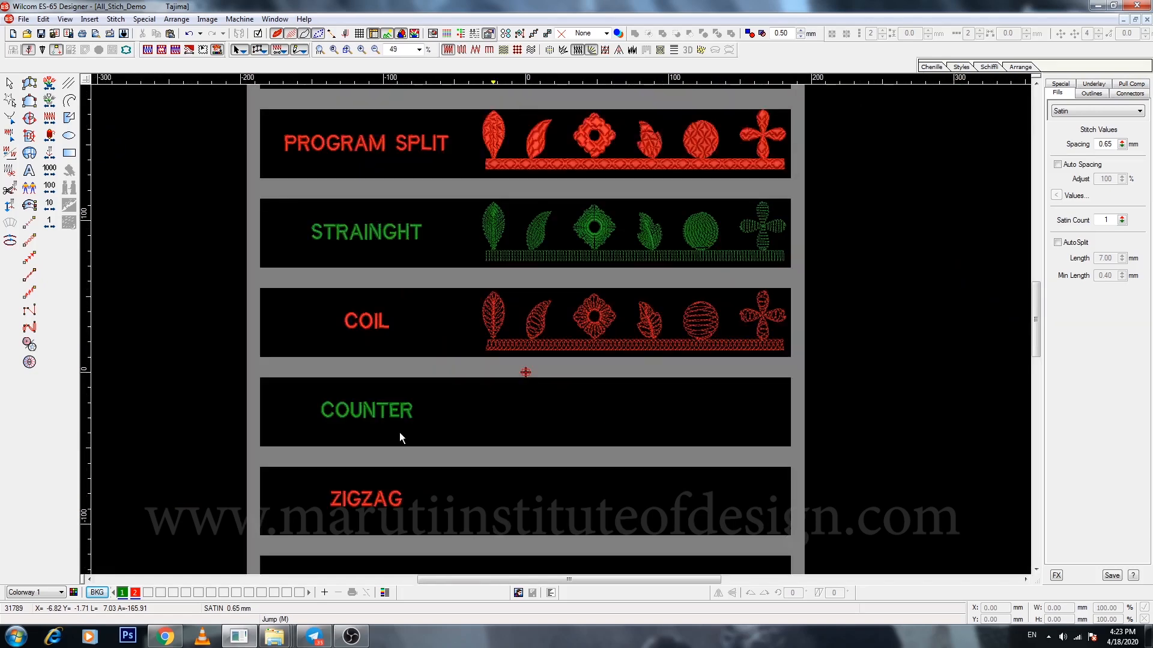
pyautogui.press('b')
pyautogui.moveTo(295, 397); pyautogui.dragTo(473, 455)
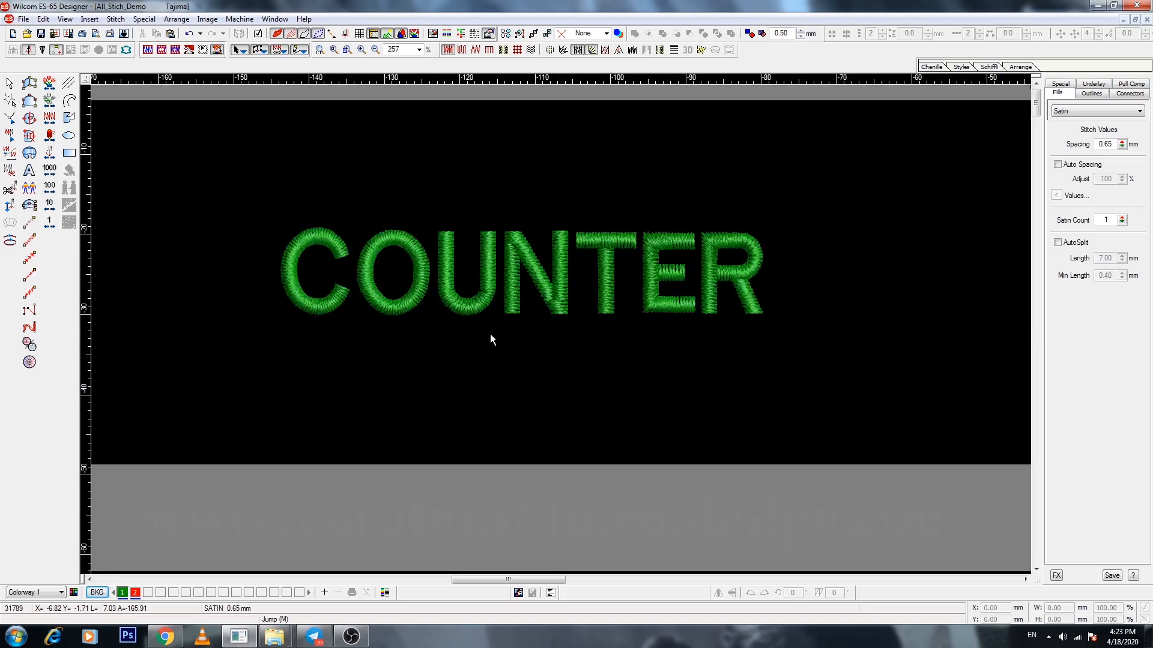
pyautogui.hotkey('shift', 'z')
pyautogui.hotkey('shift', 'z')
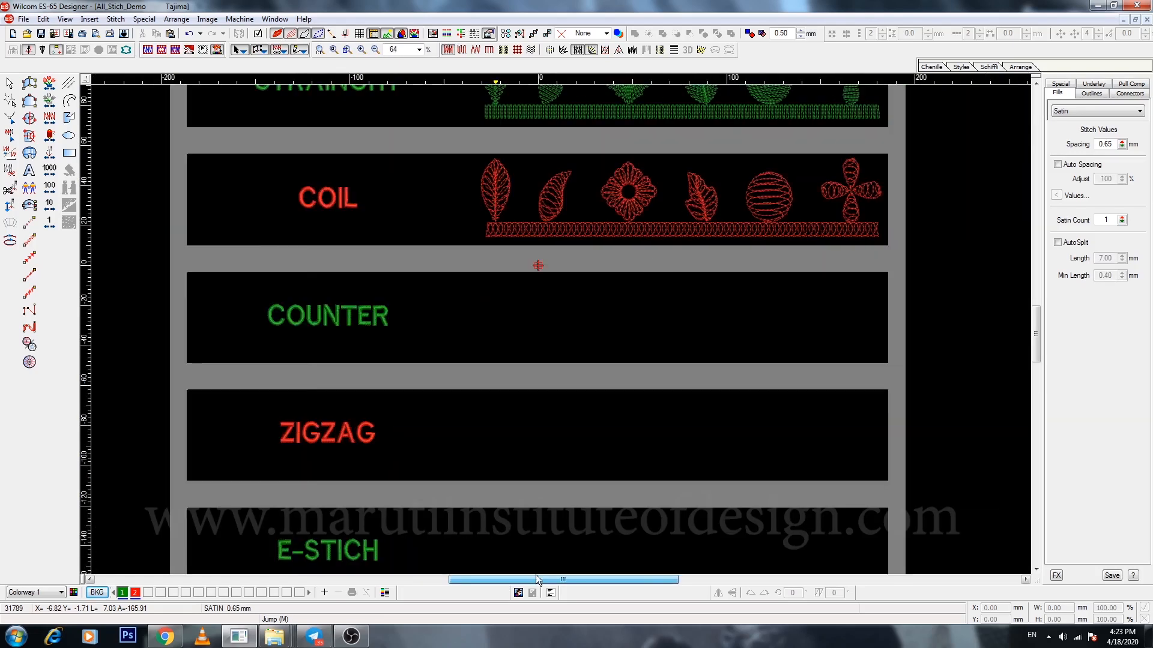
# Copy the SATIN row's group of shapes into the COUNTER row, coloured green.
pyautogui.hotkey('shift', 'z')
pyautogui.click(629, 110)
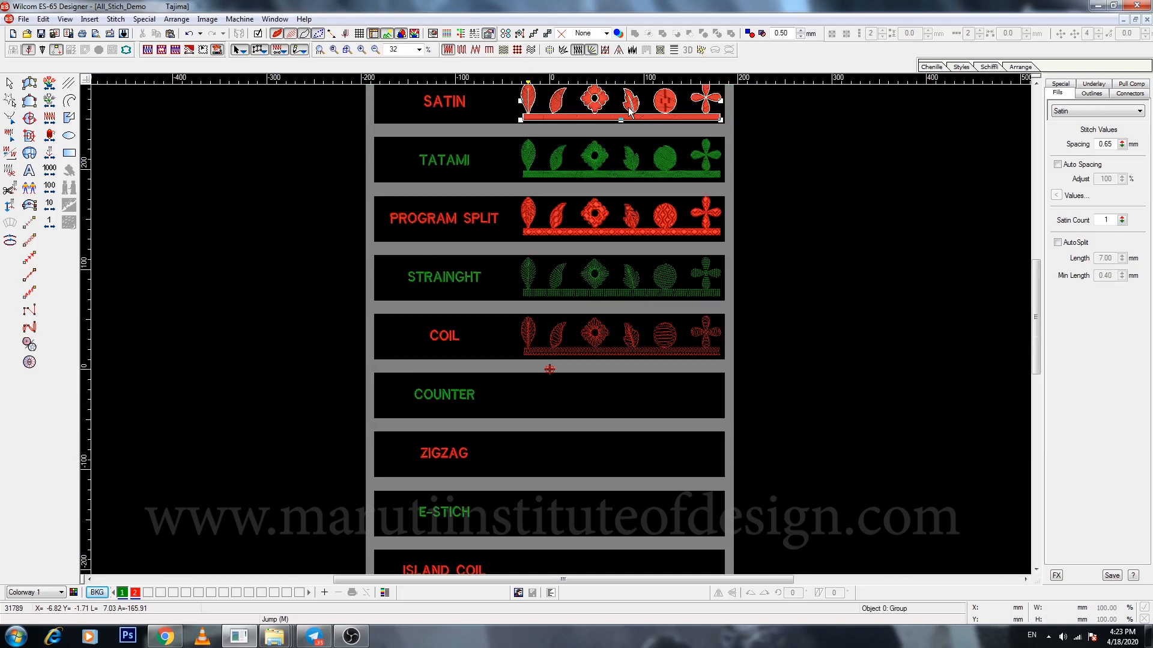
pyautogui.moveTo(629, 110); pyautogui.dragTo(577, 322)
pyautogui.press('z')
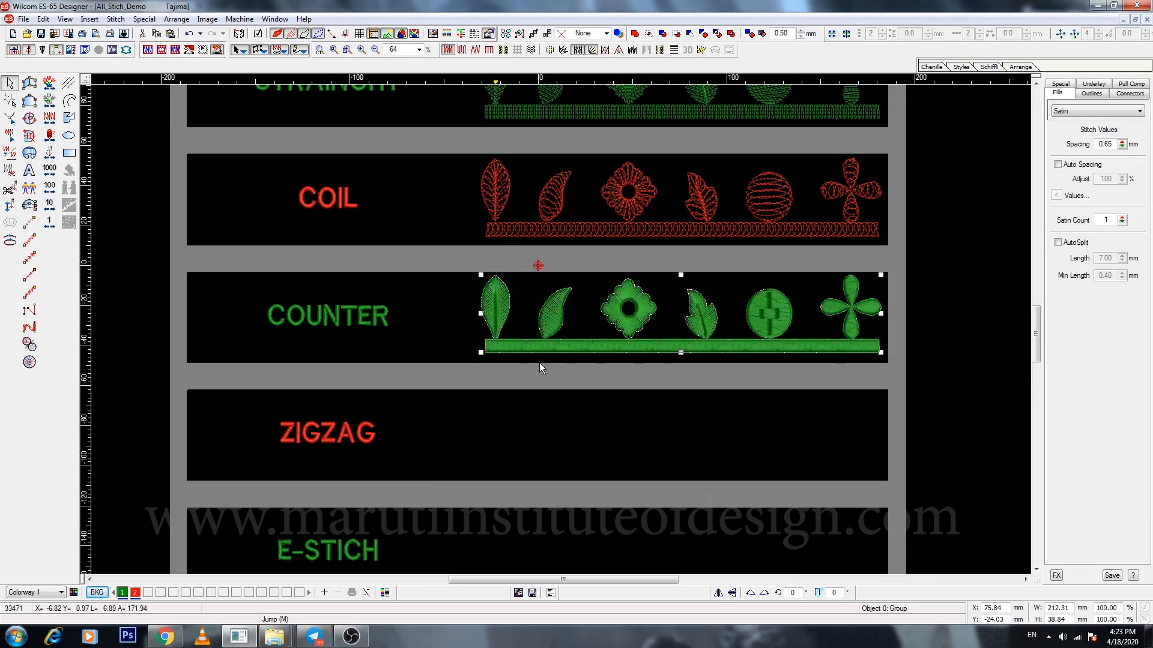
# Change the fill of the COUNTER row's group of shapes to Contour.
pyautogui.click(1139, 111)
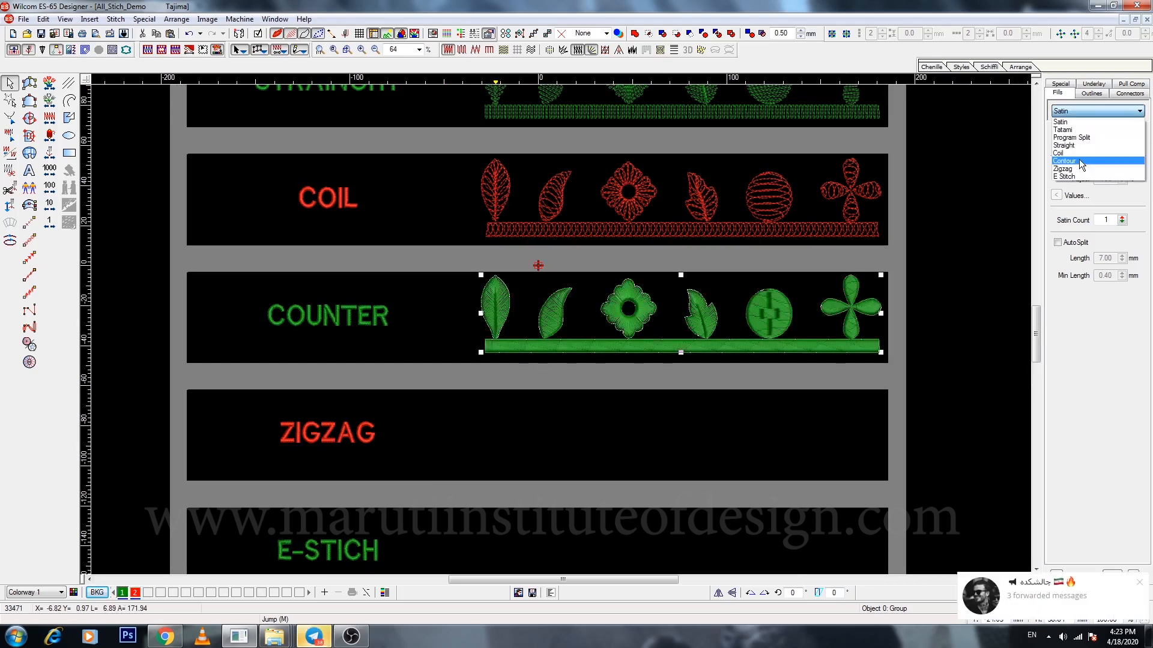
pyautogui.click(1080, 161)
pyautogui.press('z')
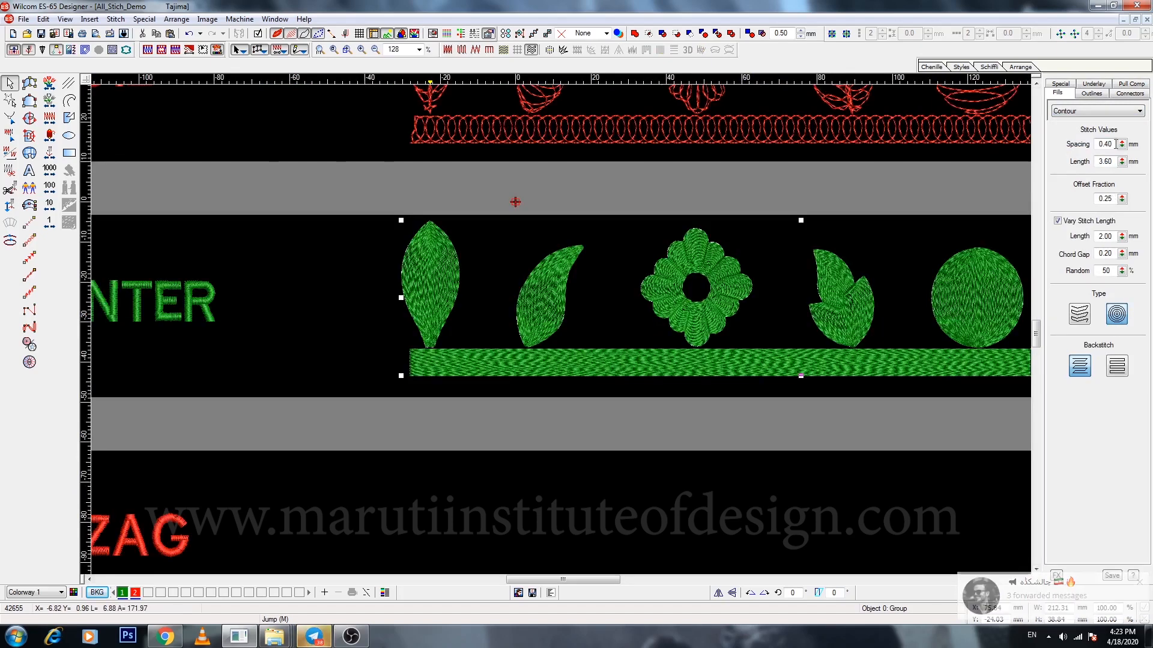
# Try Contour stitch spacings of 0.65, 1 and 1.5 mm on the COUNTER row's group.
pyautogui.moveTo(1113, 145); pyautogui.dragTo(1074, 147)
pyautogui.write('0.65')
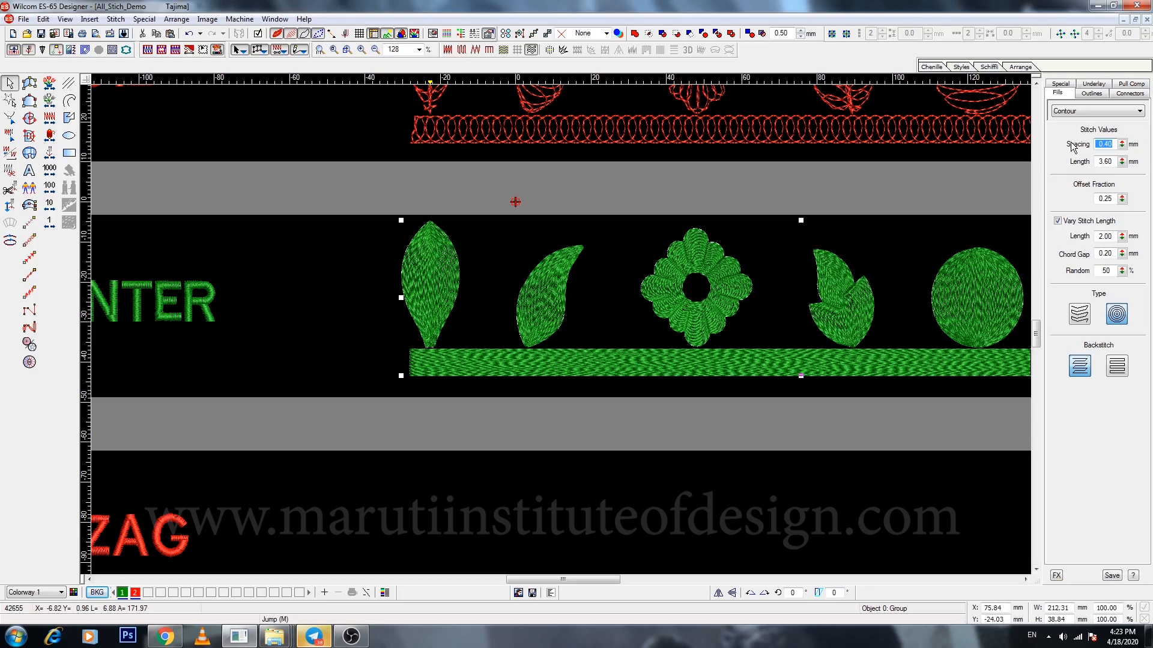
pyautogui.press('Return')
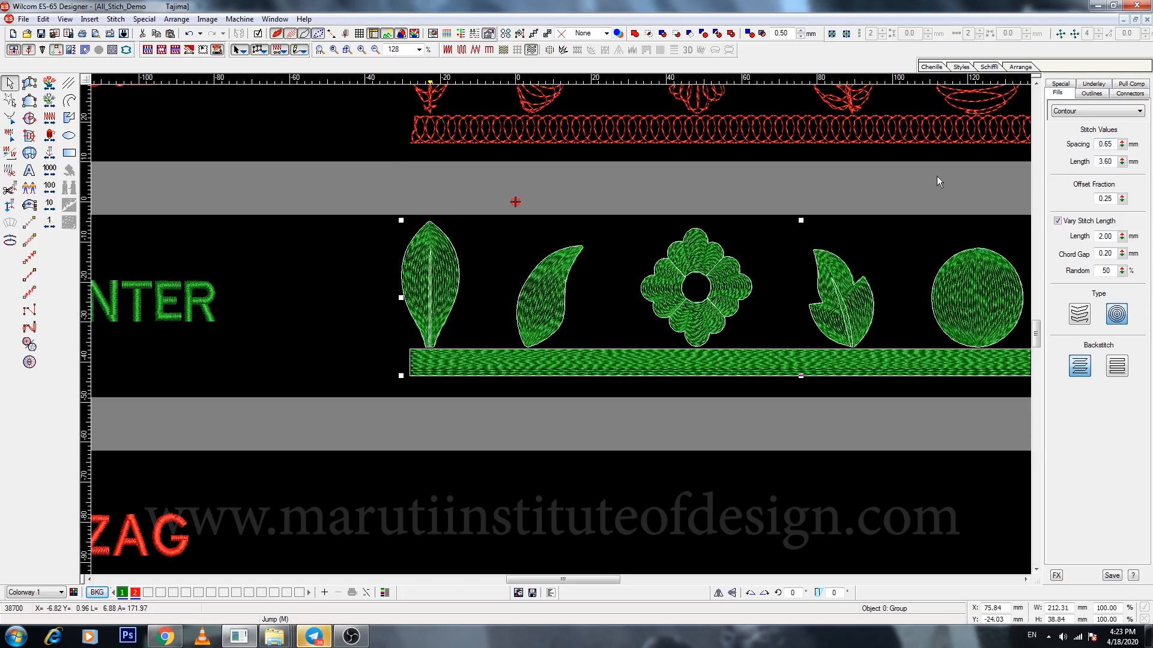
pyautogui.doubleClick(1114, 147)
pyautogui.write('1')
pyautogui.press('Return')
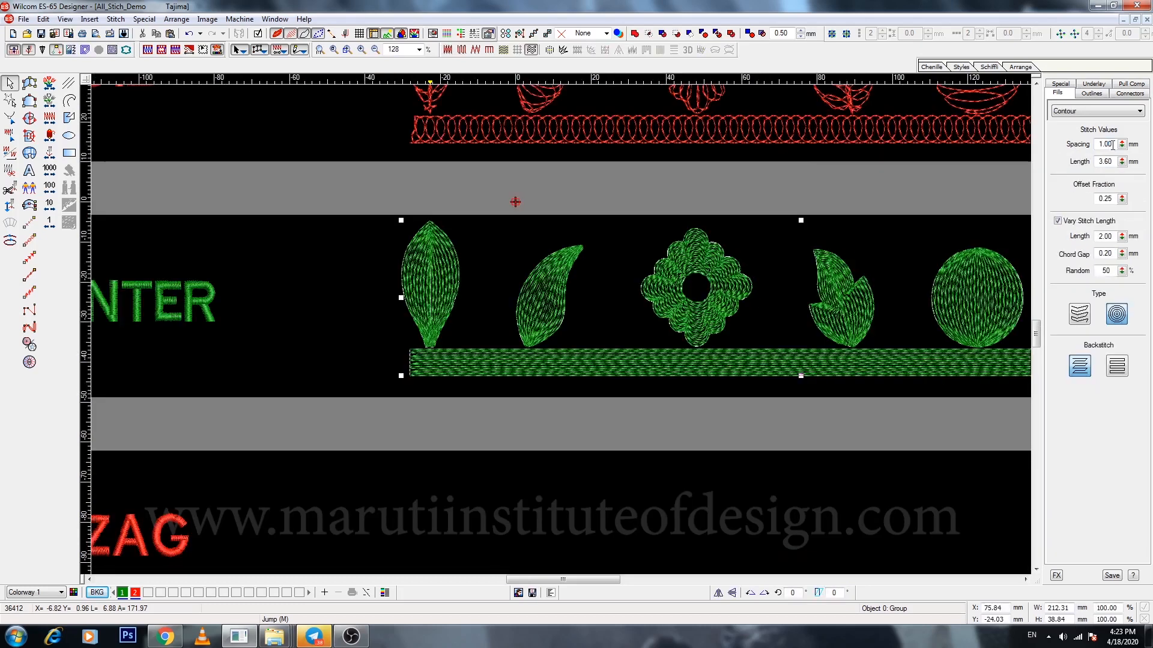
pyautogui.moveTo(1112, 144); pyautogui.dragTo(1070, 144)
pyautogui.write('1')
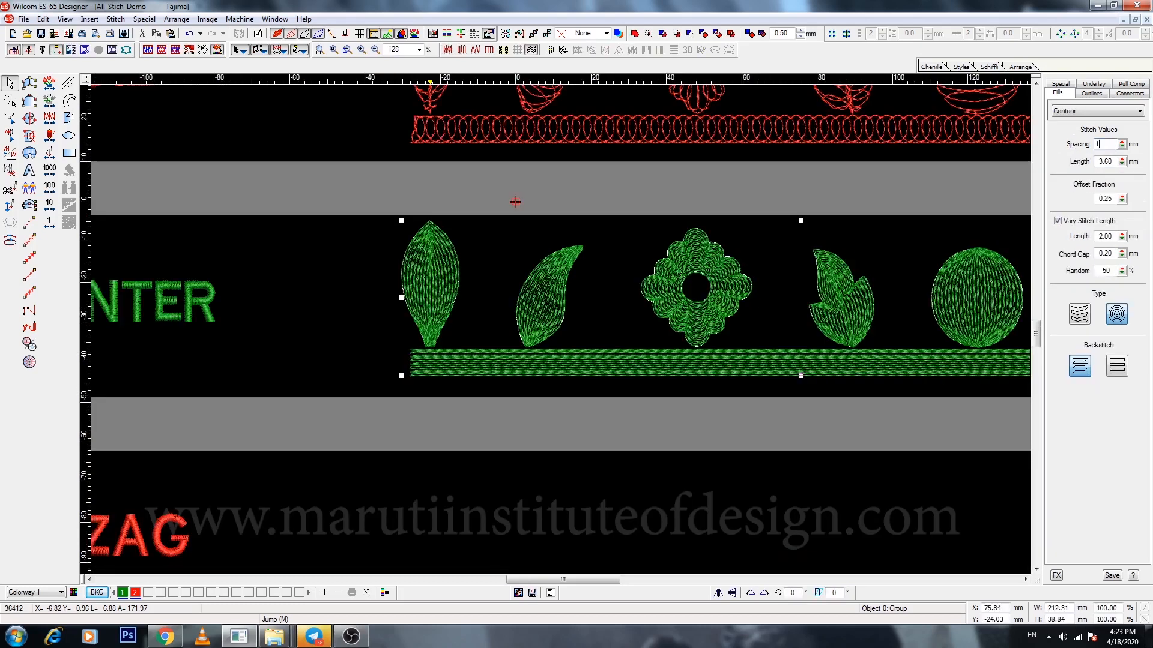
pyautogui.write('.5')
pyautogui.press('Return')
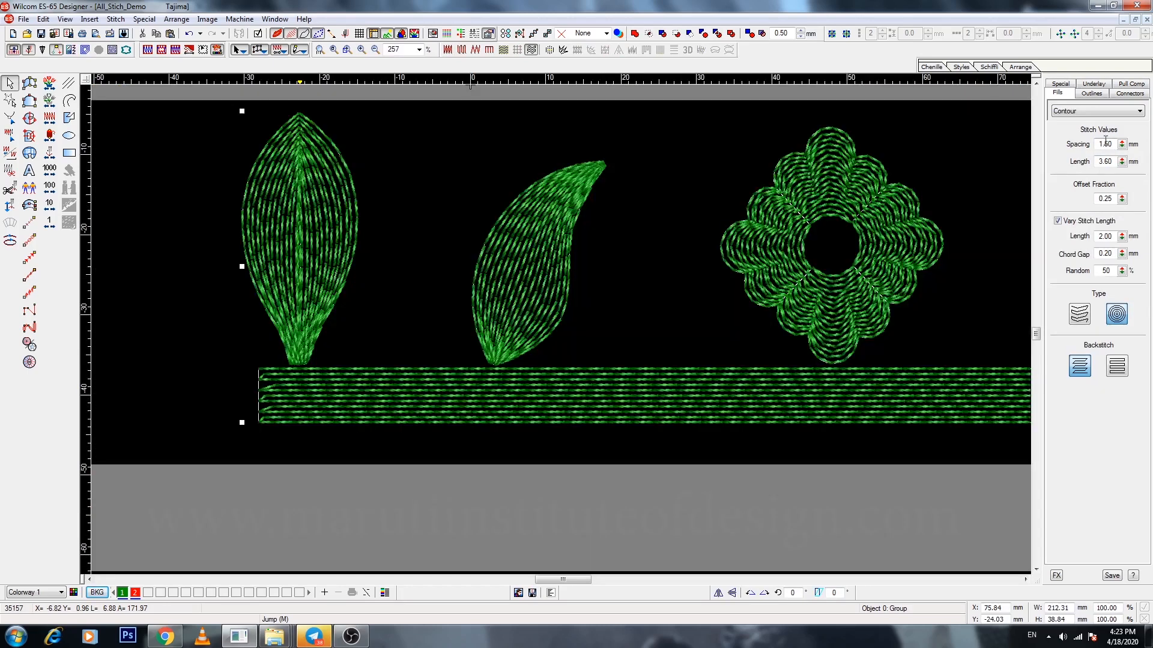
# Set the Contour stitch spacing of the COUNTER row's group to 2 mm and check the fill across its shapes.
pyautogui.doubleClick(1105, 143)
pyautogui.write('2')
pyautogui.press('Return')
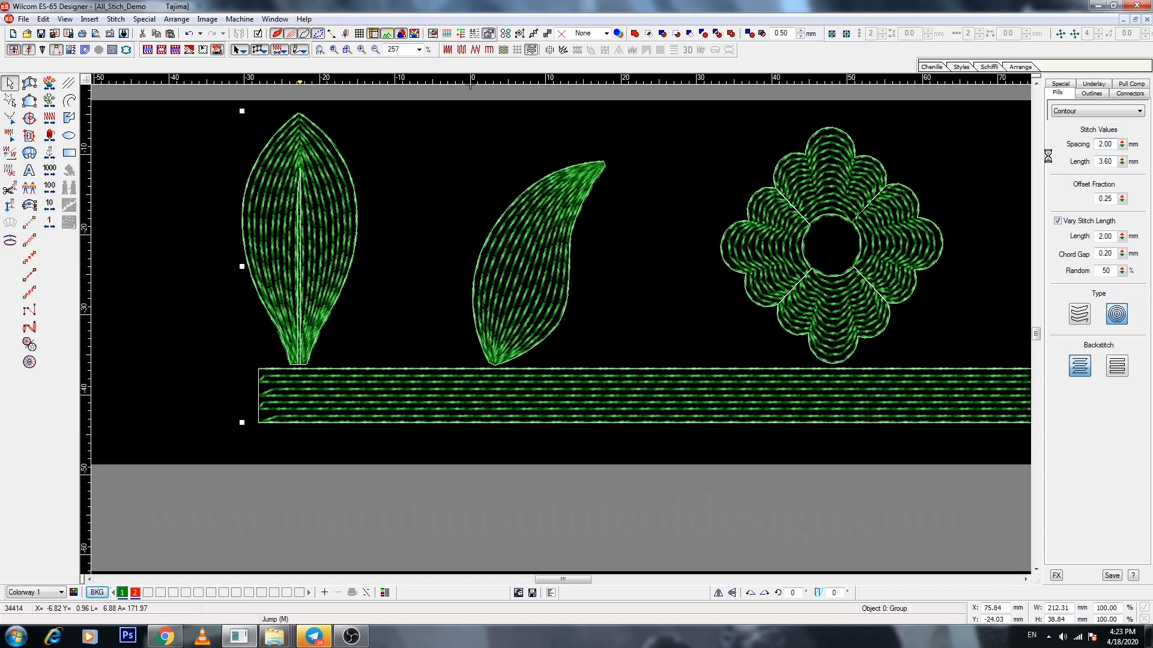
pyautogui.hotkey('shift', 'z')
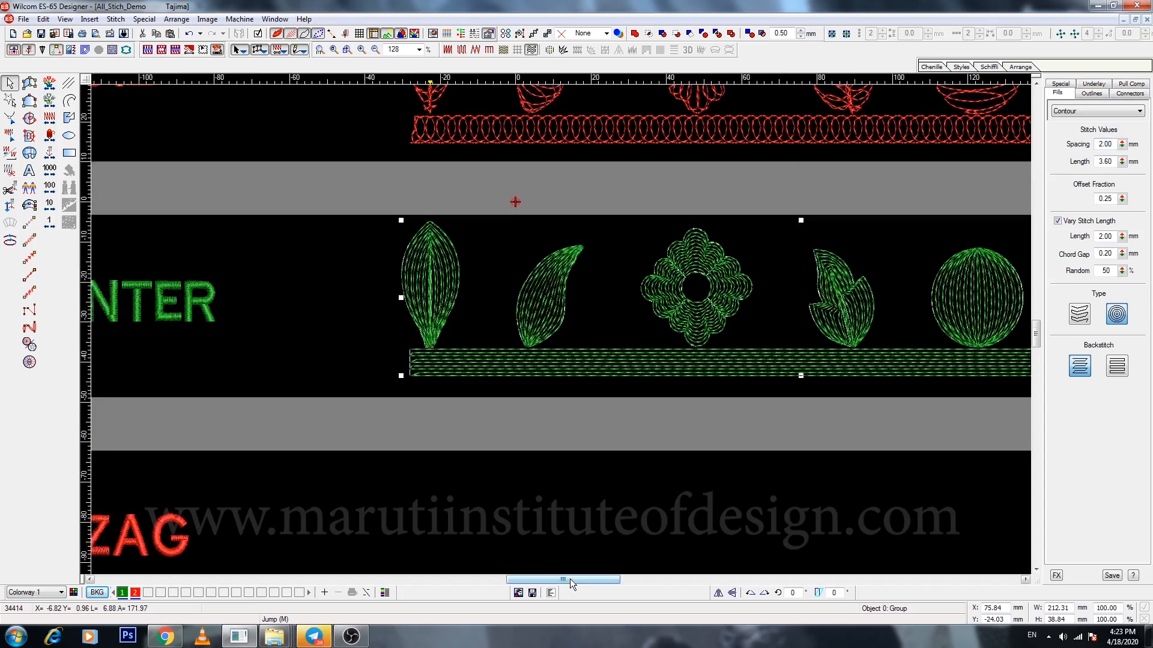
pyautogui.press('z')
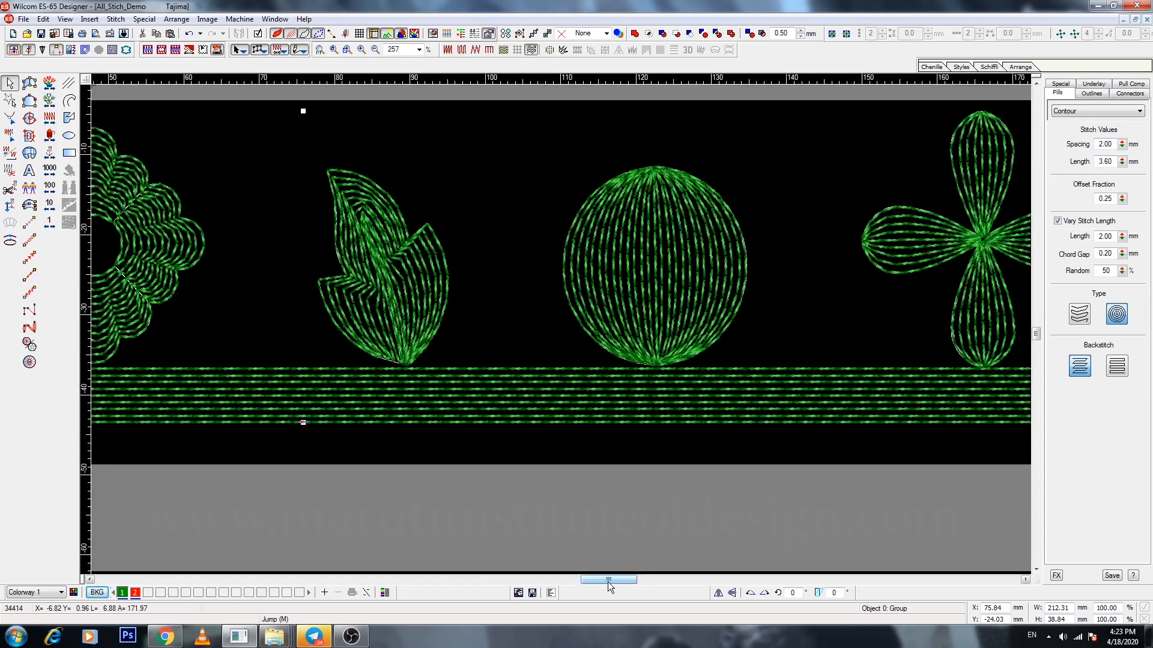
pyautogui.moveTo(610, 580); pyautogui.dragTo(578, 586)
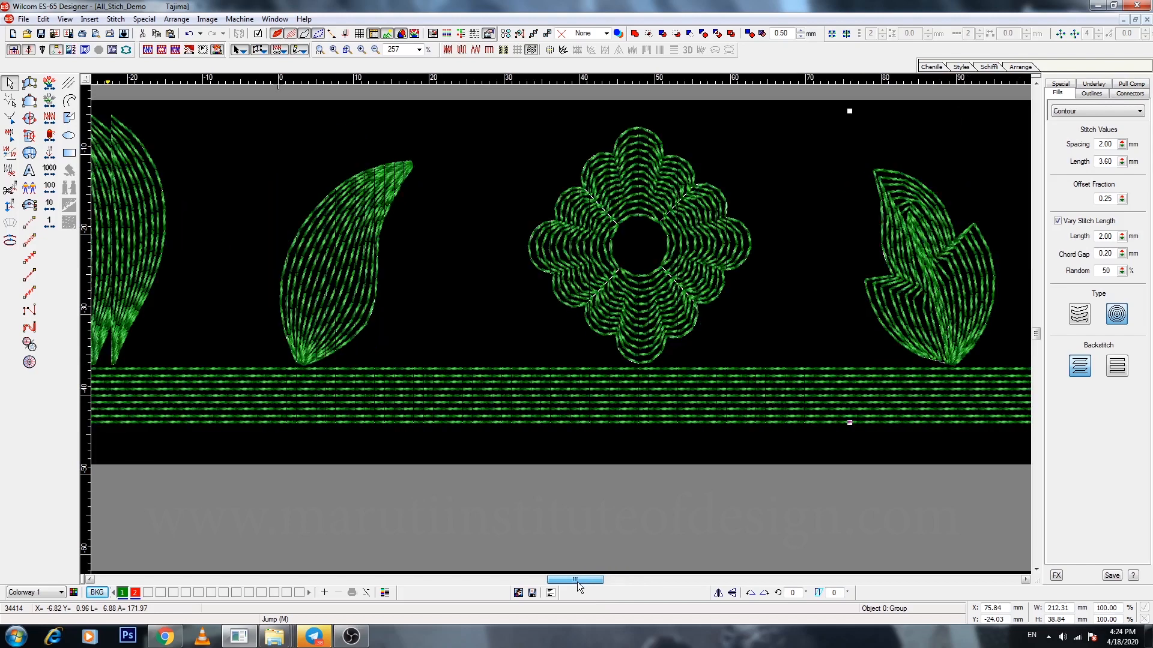
pyautogui.moveTo(577, 582); pyautogui.dragTo(518, 581)
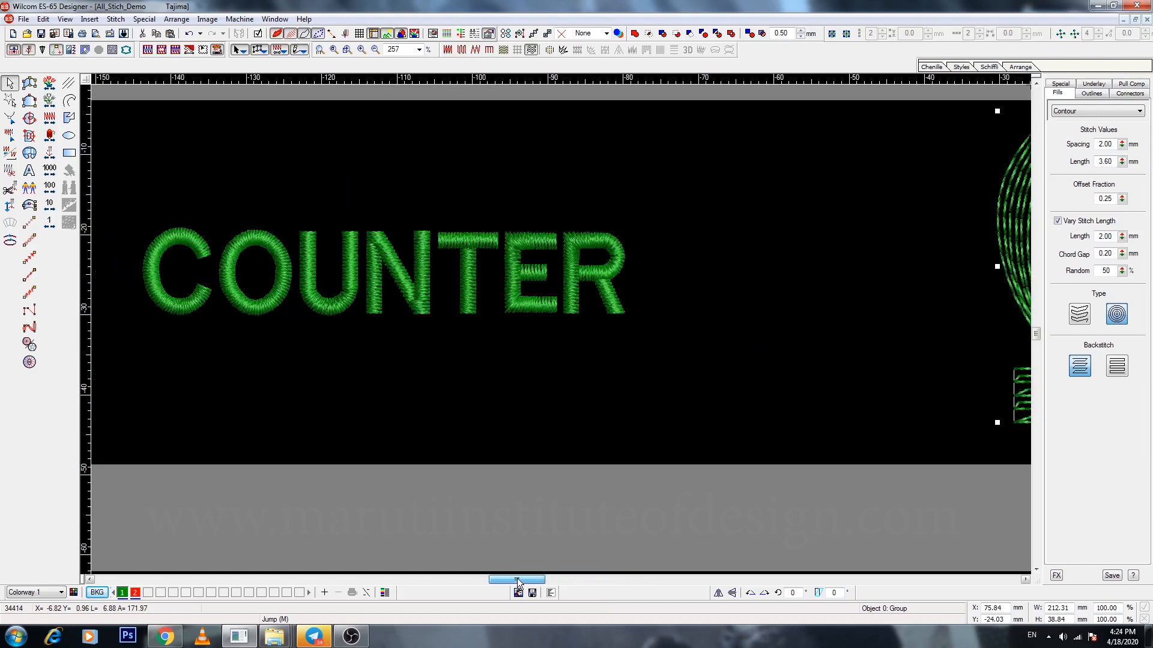
pyautogui.hotkey('shift', 'z')
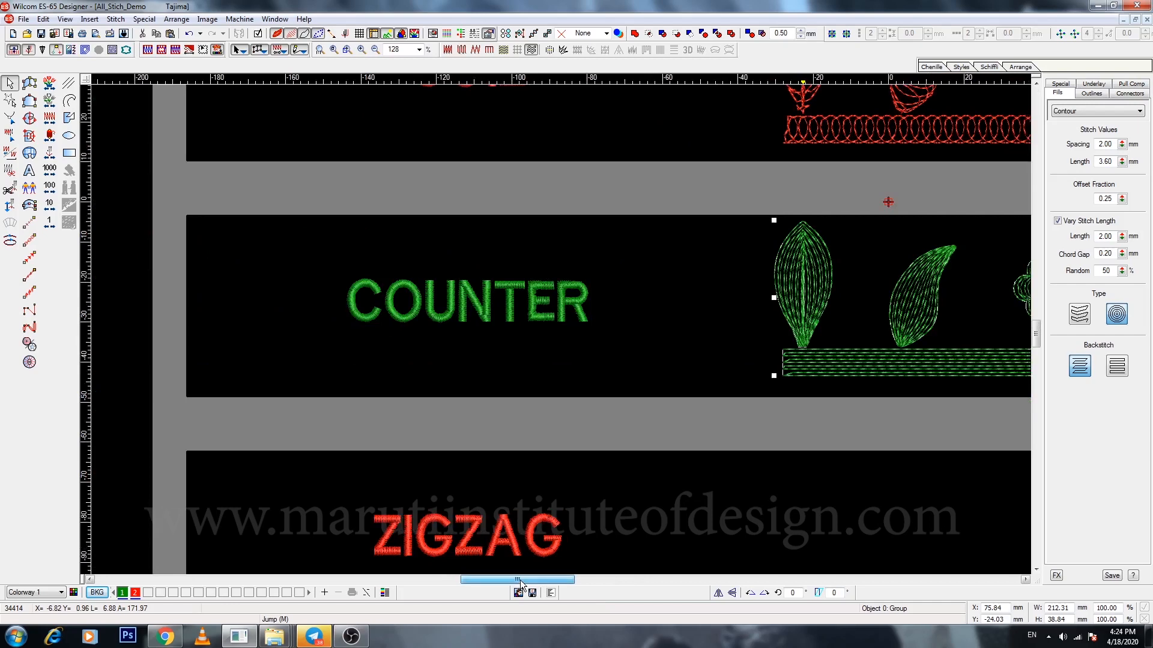
# Copy the SATIN row's group of shapes into the ZIGZAG row.
pyautogui.moveTo(520, 583); pyautogui.dragTo(553, 583)
pyautogui.scroll(-1, 729, 474)
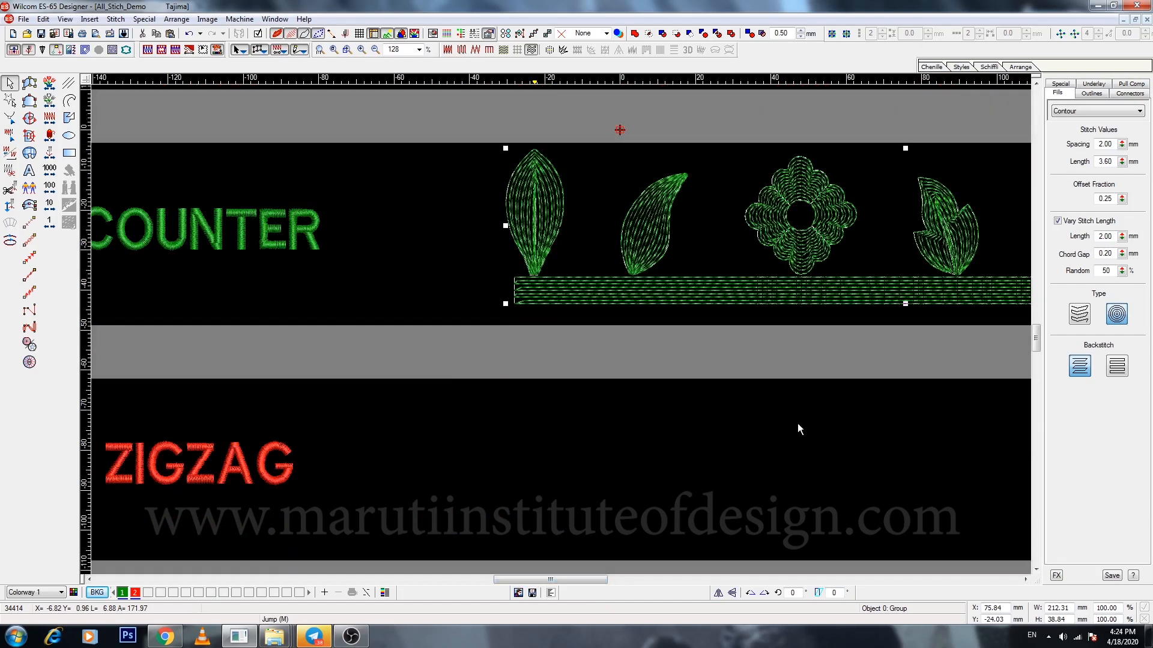
pyautogui.hotkey('shift', 'z')
pyautogui.scroll(2, 704, 362)
pyautogui.hotkey('shift', 'z')
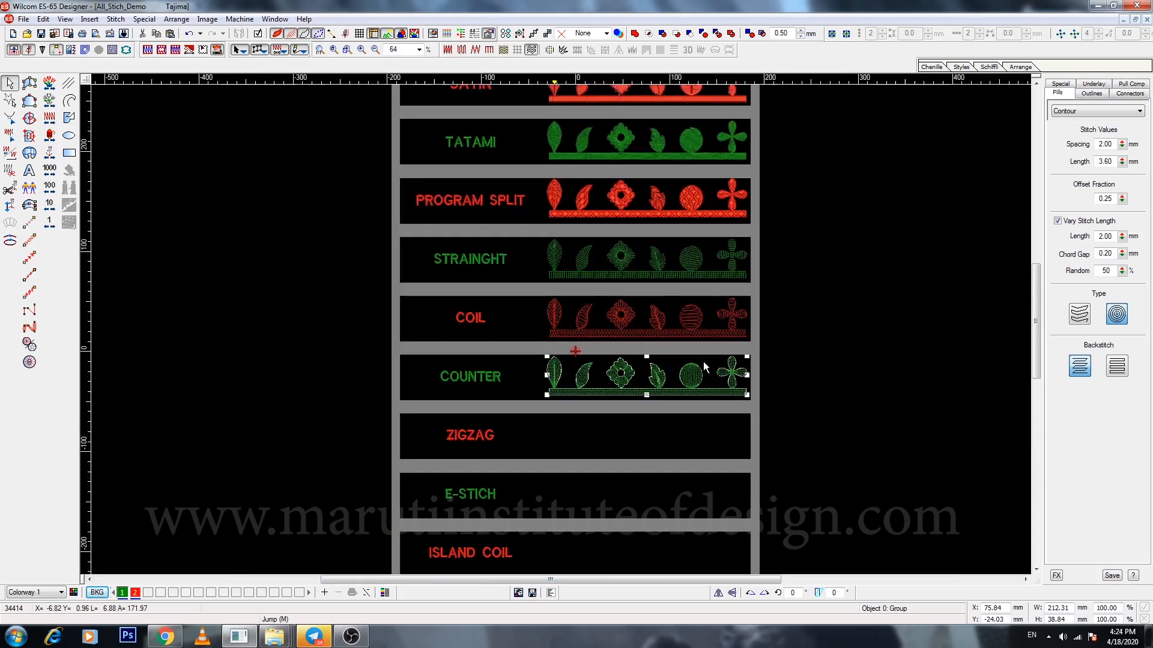
pyautogui.click(661, 98)
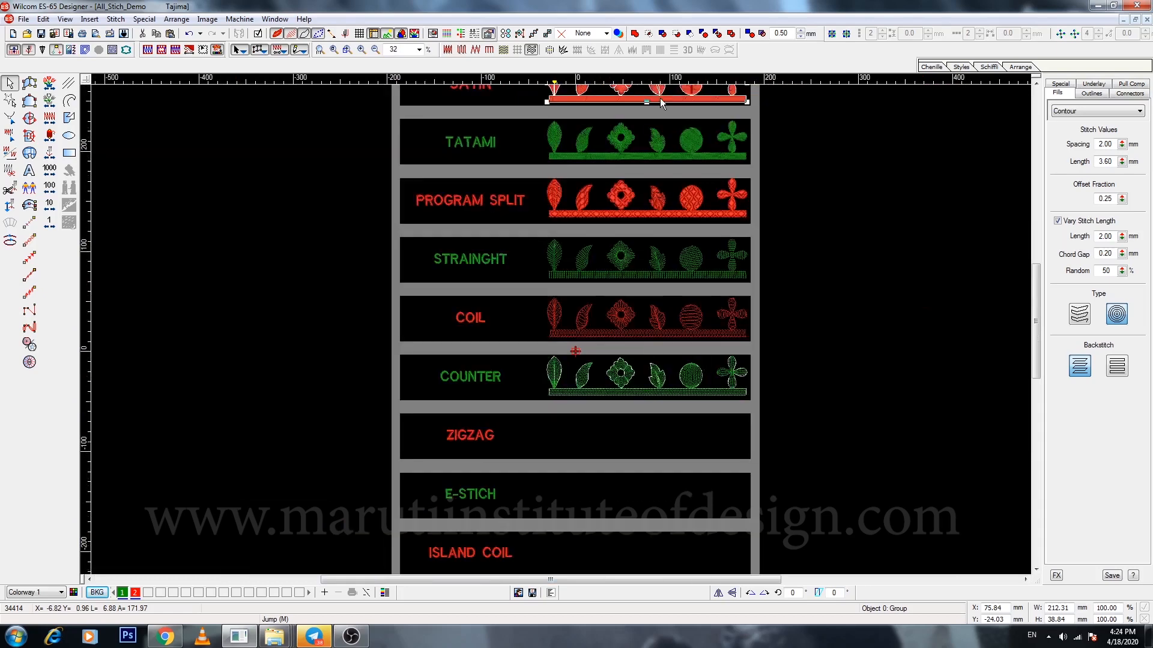
pyautogui.press('z')
pyautogui.click(617, 383)
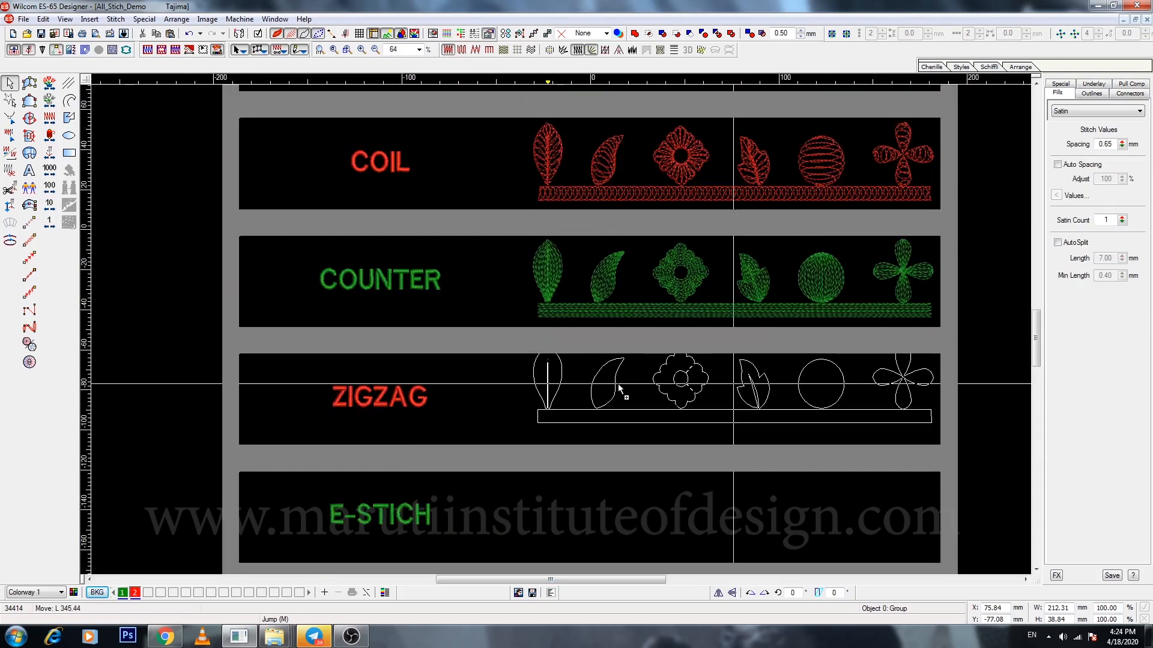
pyautogui.click(515, 401)
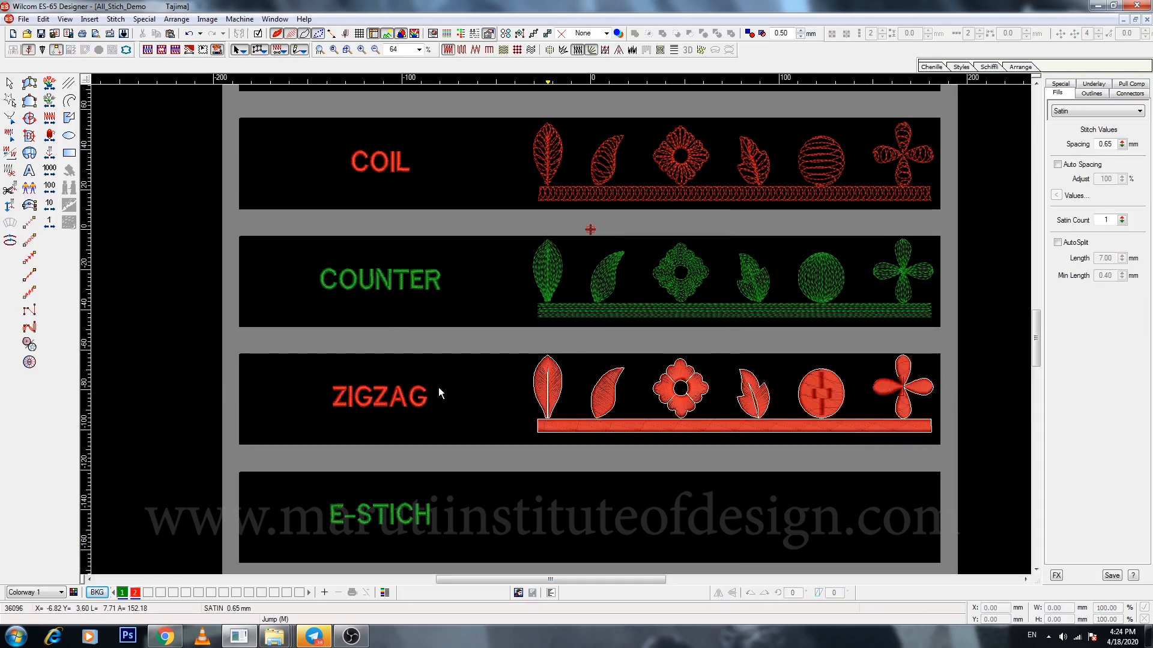
# Change the fill of the ZIGZAG row's group of shapes to Zigzag.
pyautogui.moveTo(306, 364); pyautogui.dragTo(485, 441)
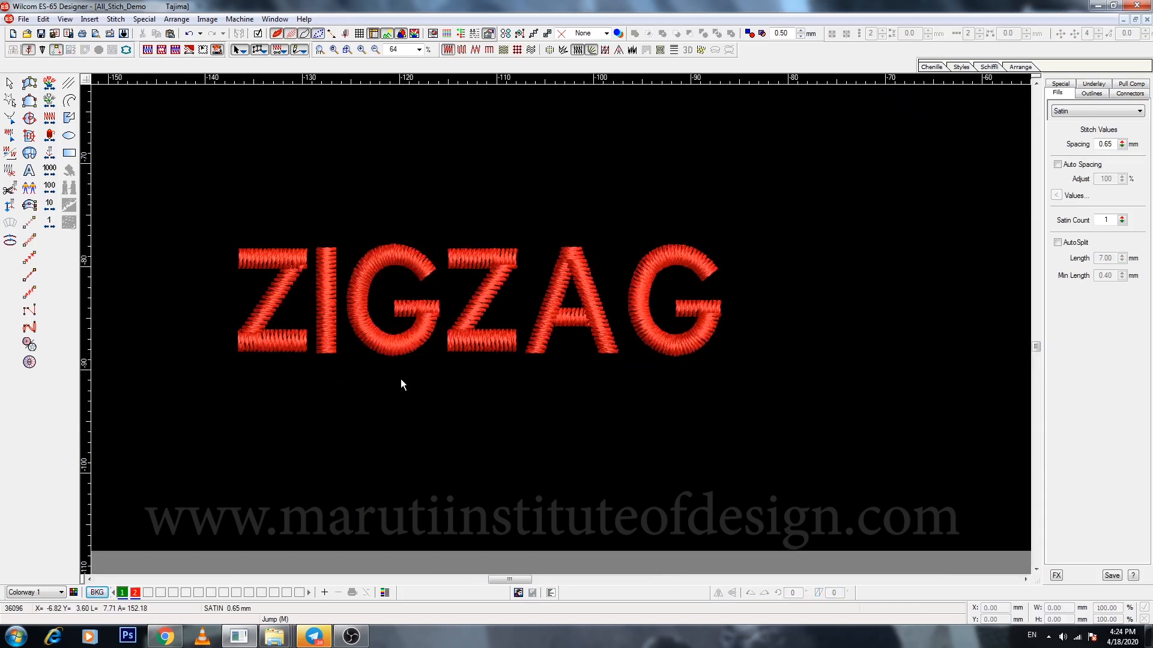
pyautogui.hotkey('shift', 'z')
pyautogui.moveTo(539, 580); pyautogui.dragTo(571, 578)
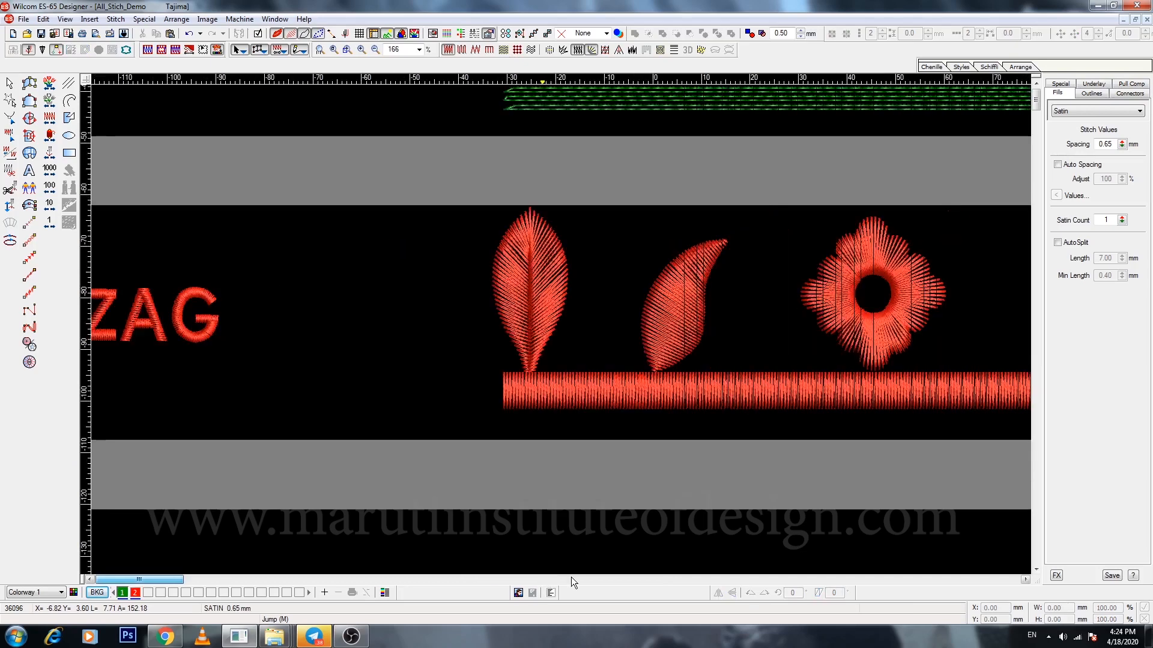
pyautogui.hotkey('shift', 'z')
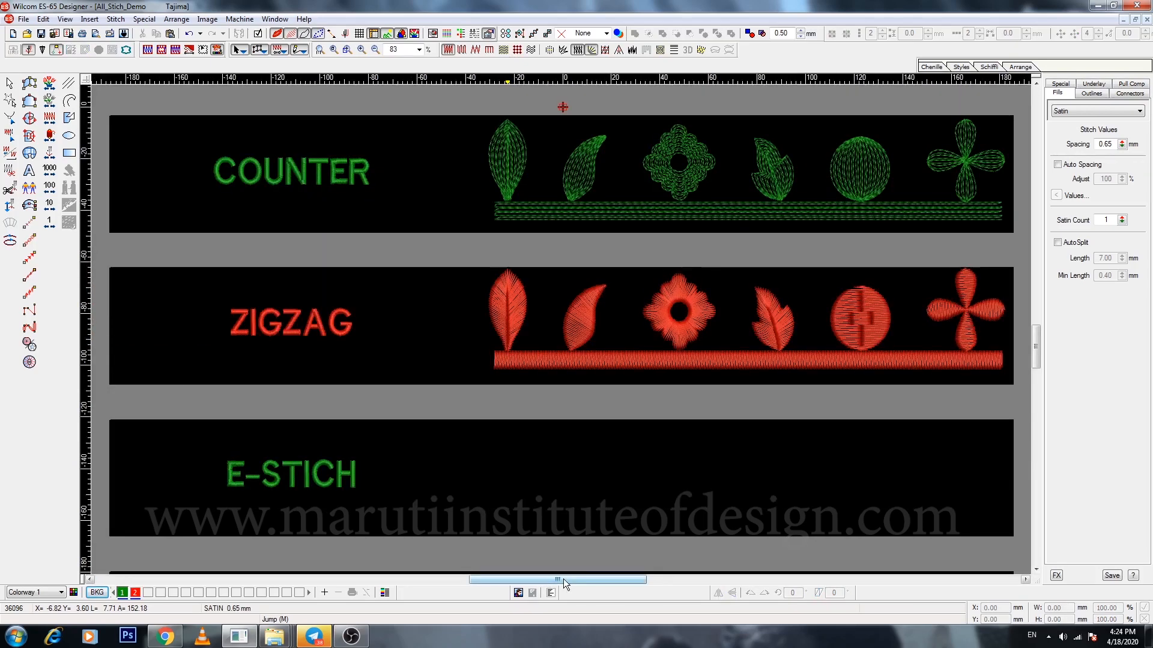
pyautogui.moveTo(563, 578); pyautogui.dragTo(573, 579)
pyautogui.click(724, 327)
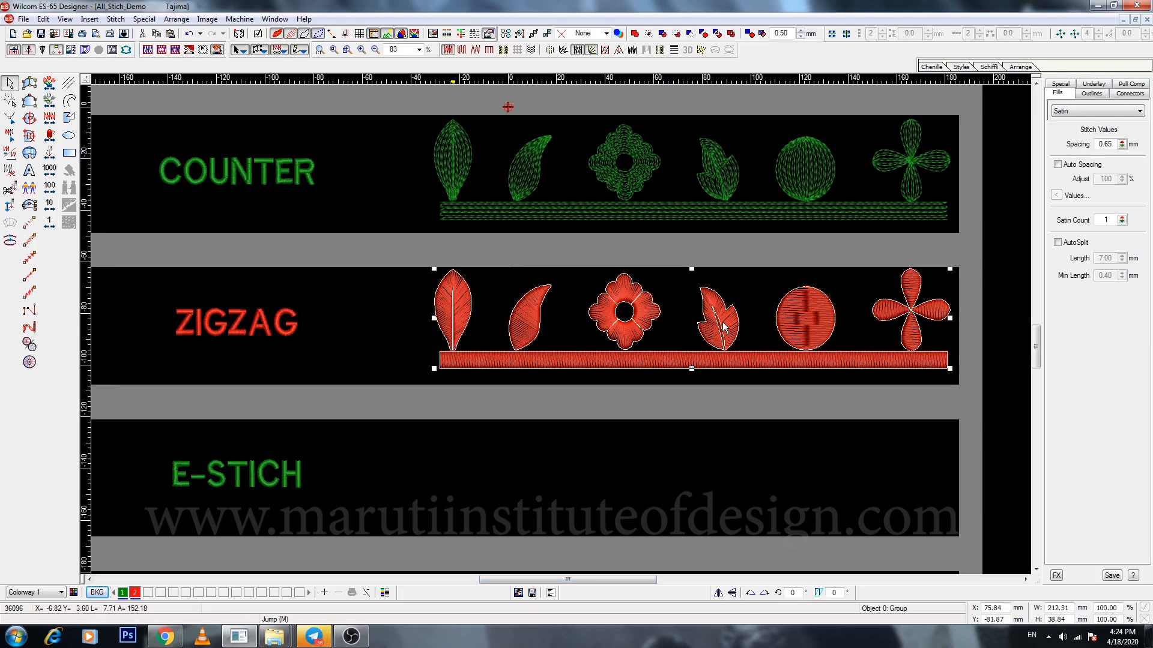
pyautogui.click(1067, 113)
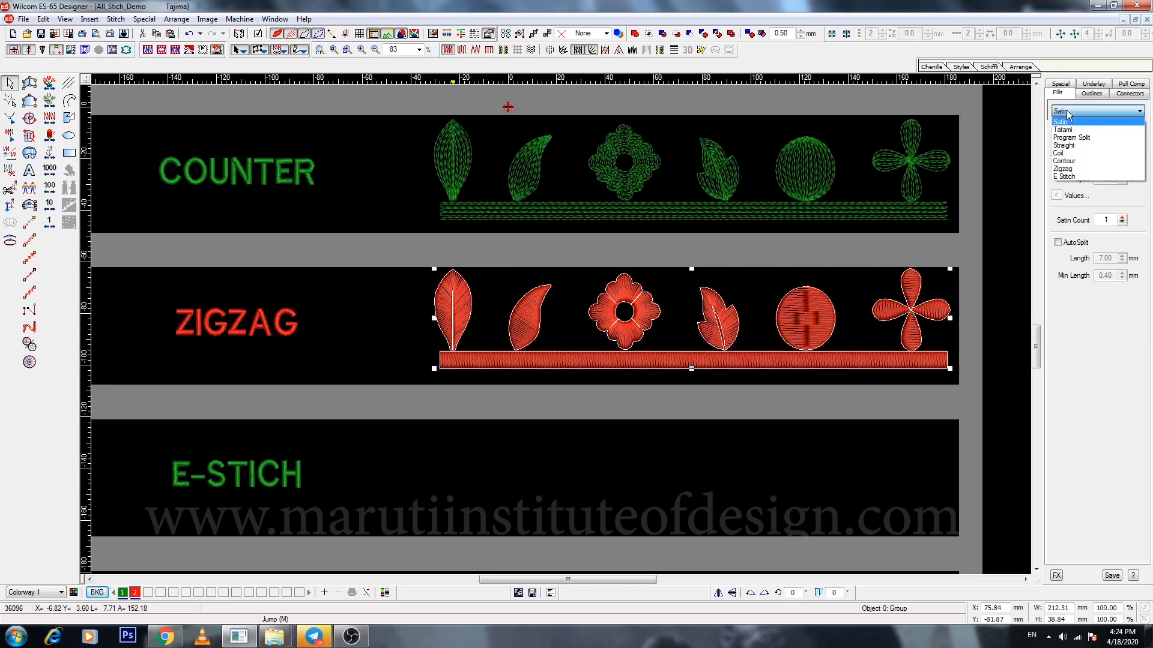
pyautogui.click(1062, 169)
pyautogui.press('z')
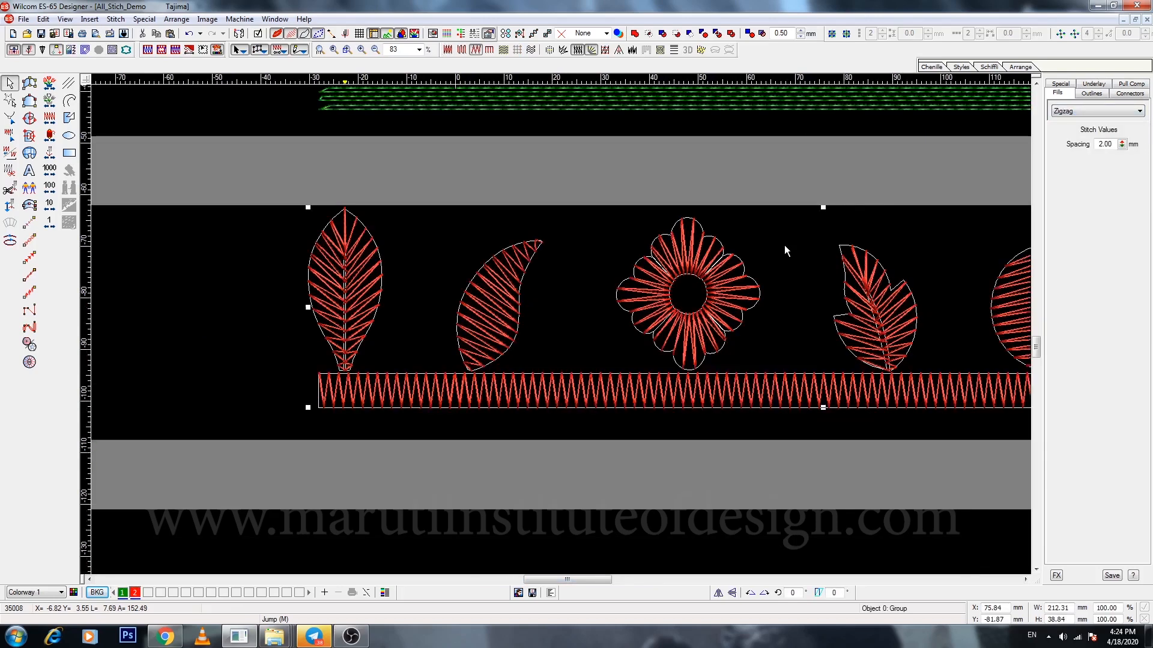
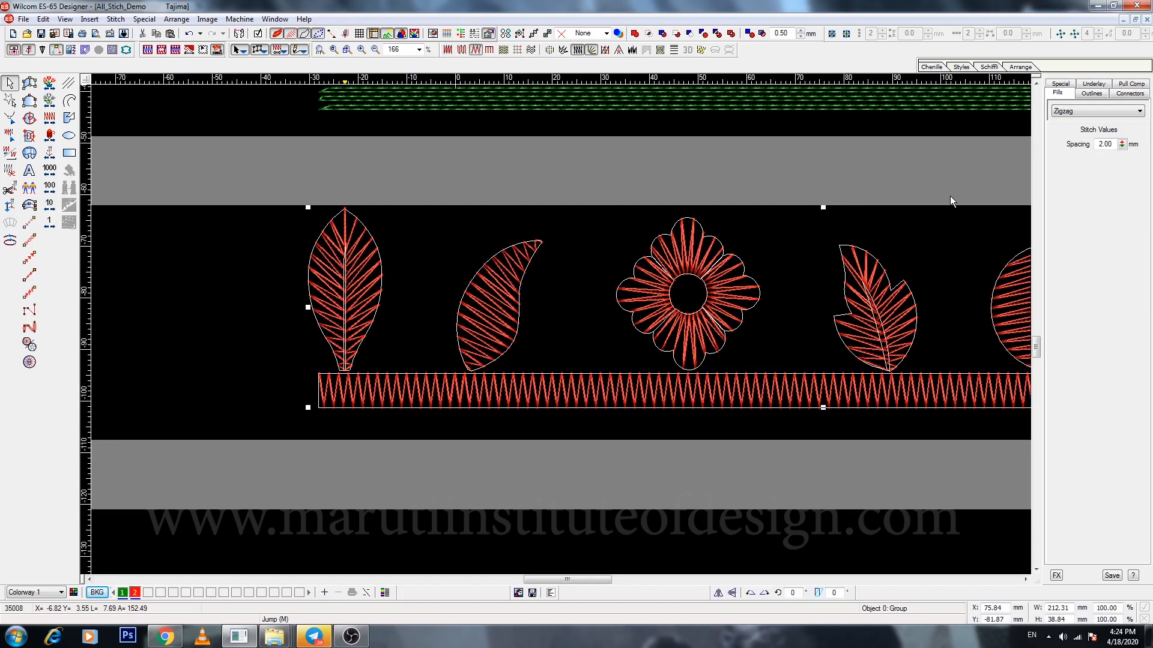
# Try a Zigzag stitch spacing of 1 mm on the ZIGZAG row's group.
pyautogui.doubleClick(1105, 144)
pyautogui.write('1.')
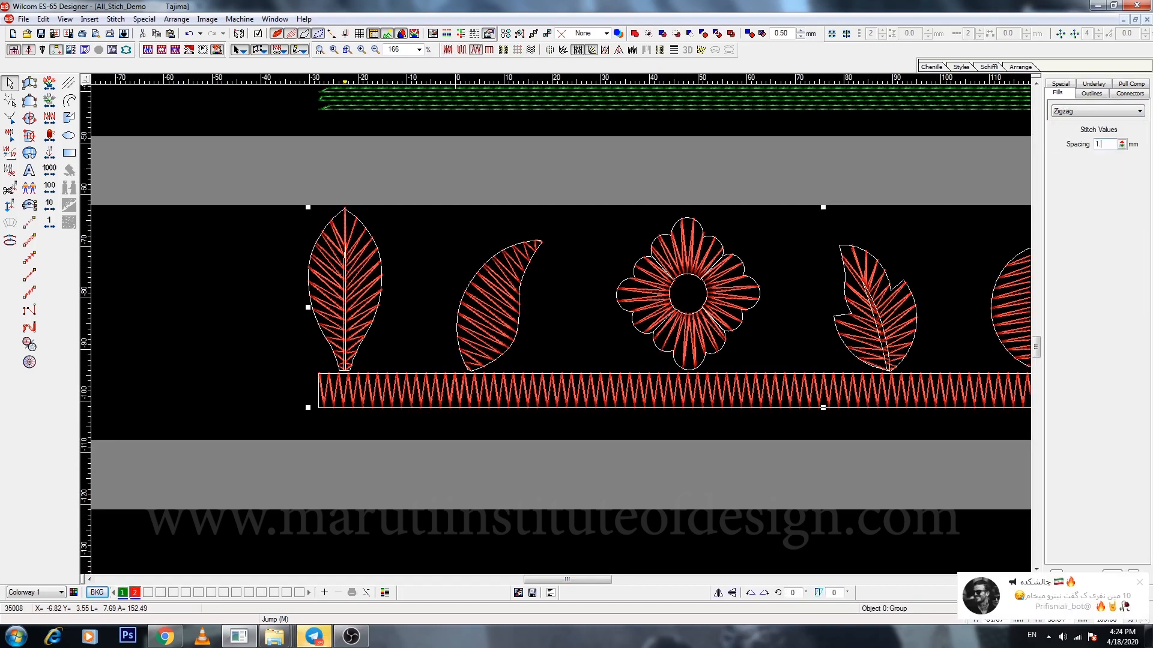
pyautogui.press('Return')
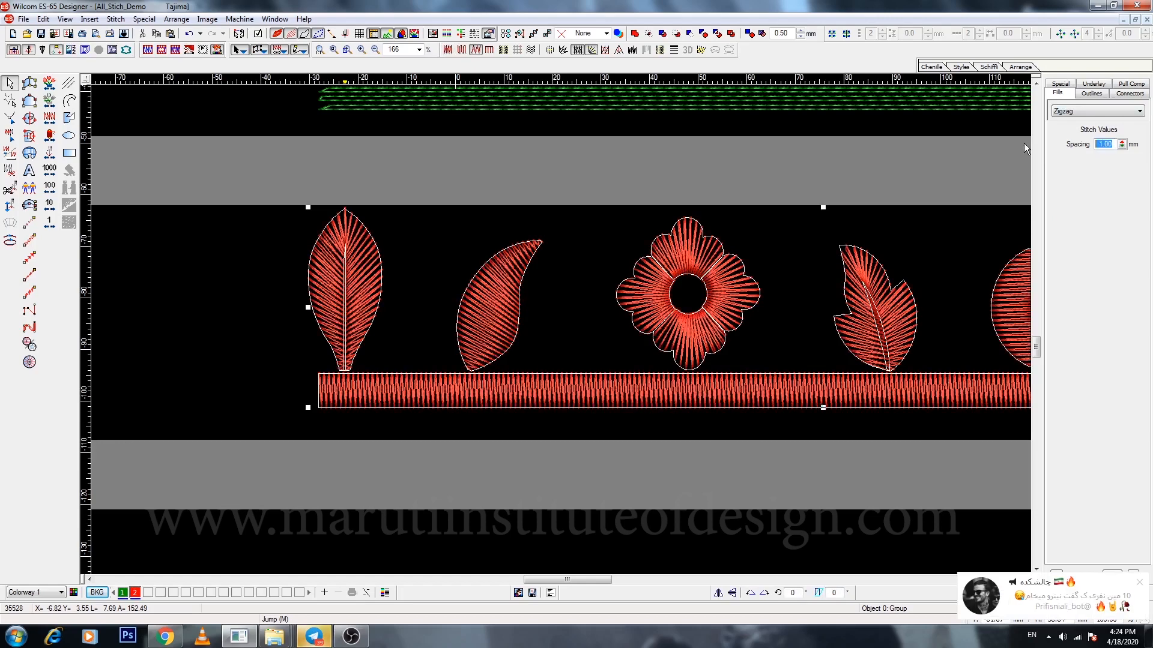
# Set the Zigzag stitch spacing of the ZIGZAG row's group to 2.5 mm and deselect it.
pyautogui.write('2.5')
pyautogui.press('Return')
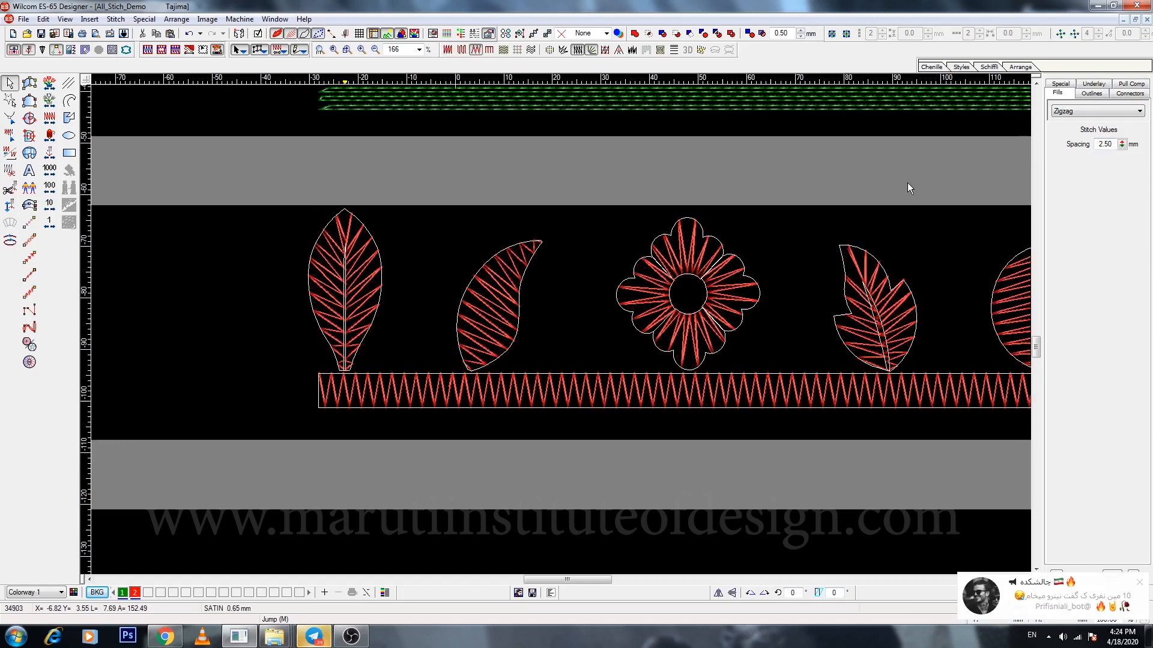
pyautogui.press('Escape')
pyautogui.hotkey('shift', 'z')
pyautogui.moveTo(602, 578); pyautogui.dragTo(598, 578)
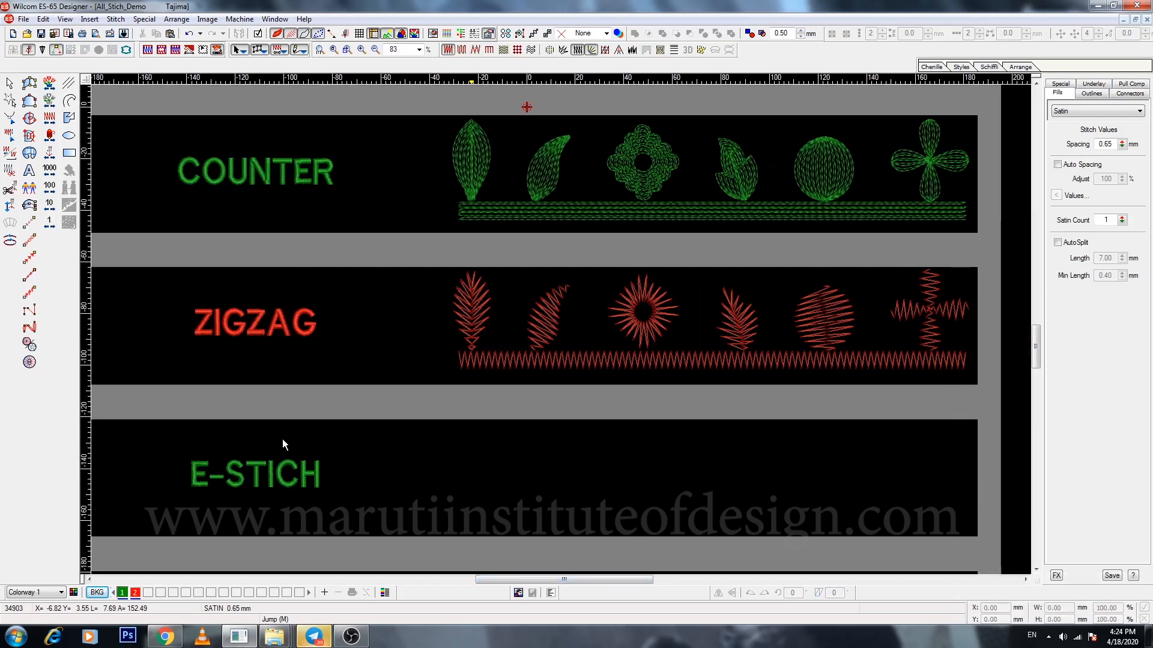
# Copy the SATIN row's group of shapes into the E-STICH row.
pyautogui.press('b')
pyautogui.click(218, 456)
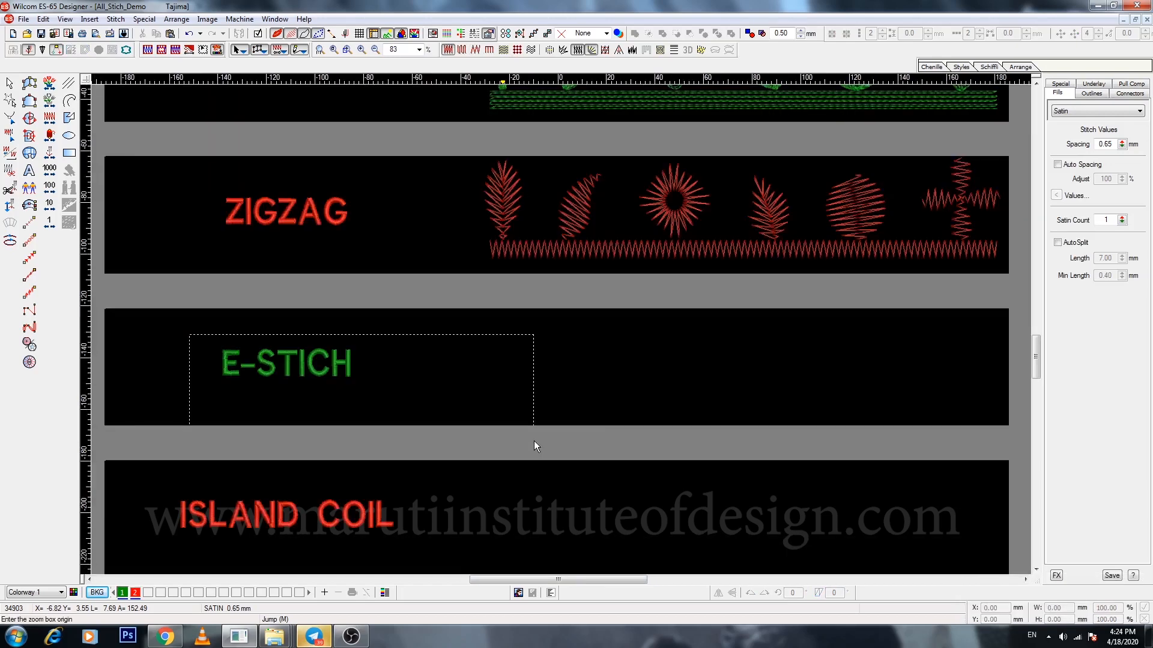
pyautogui.click(534, 440)
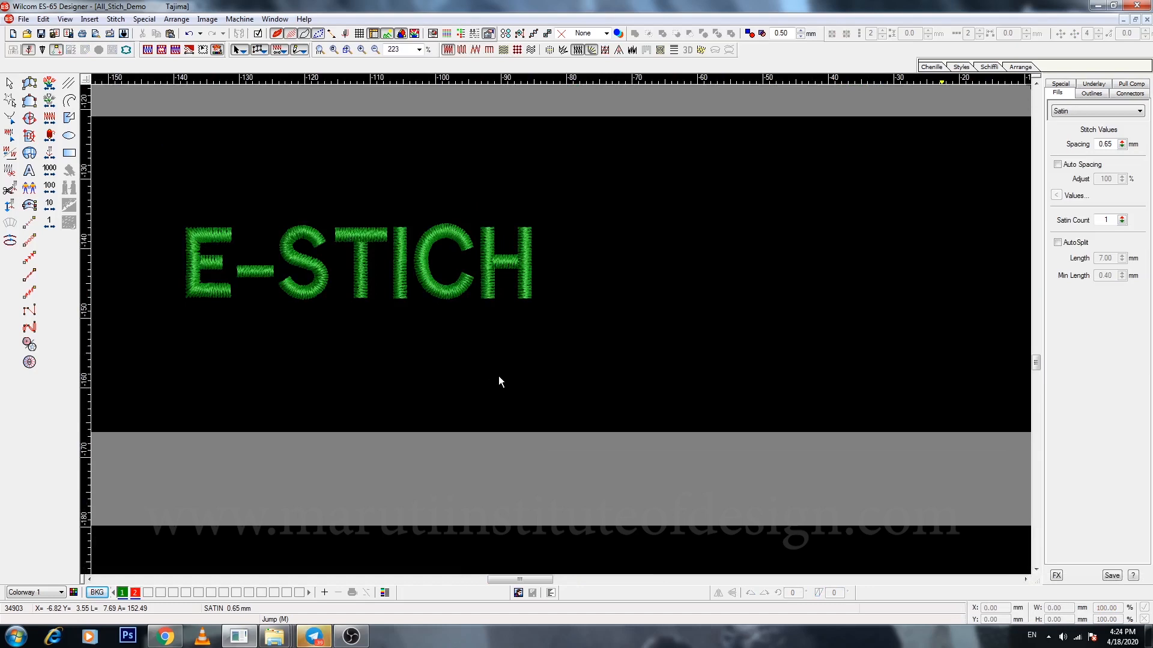
pyautogui.hotkey('shift', 'z')
pyautogui.hotkey('shift', 'z')
pyautogui.moveTo(465, 578); pyautogui.dragTo(509, 578)
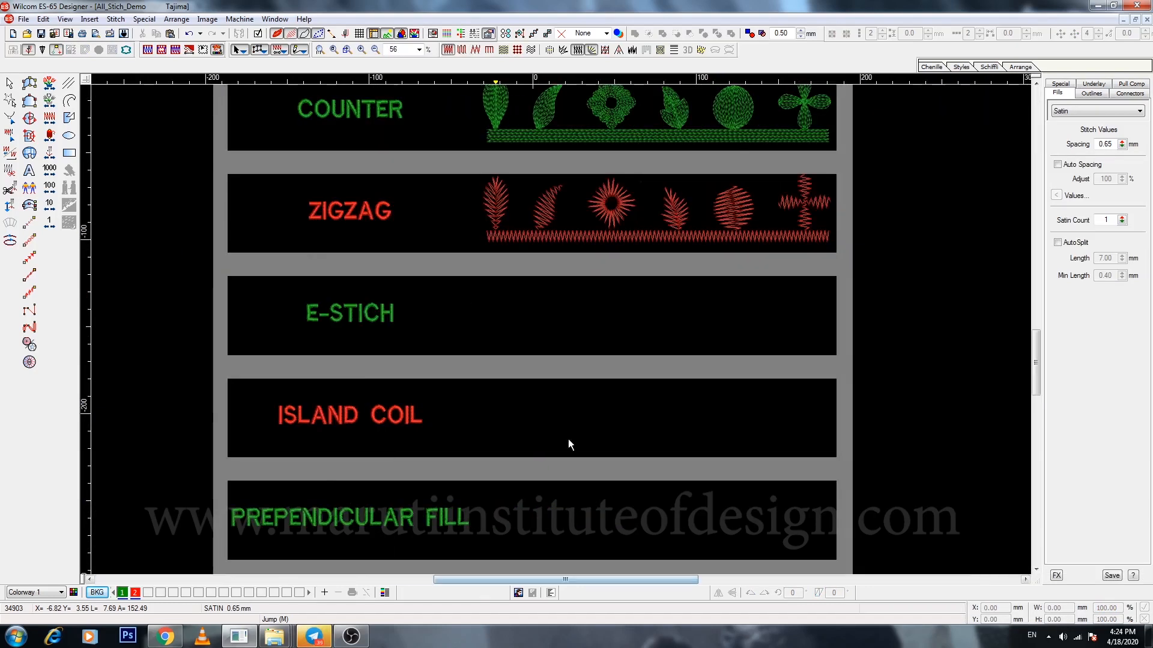
pyautogui.hotkey('shift', 'z')
pyautogui.scroll(2, 581, 294)
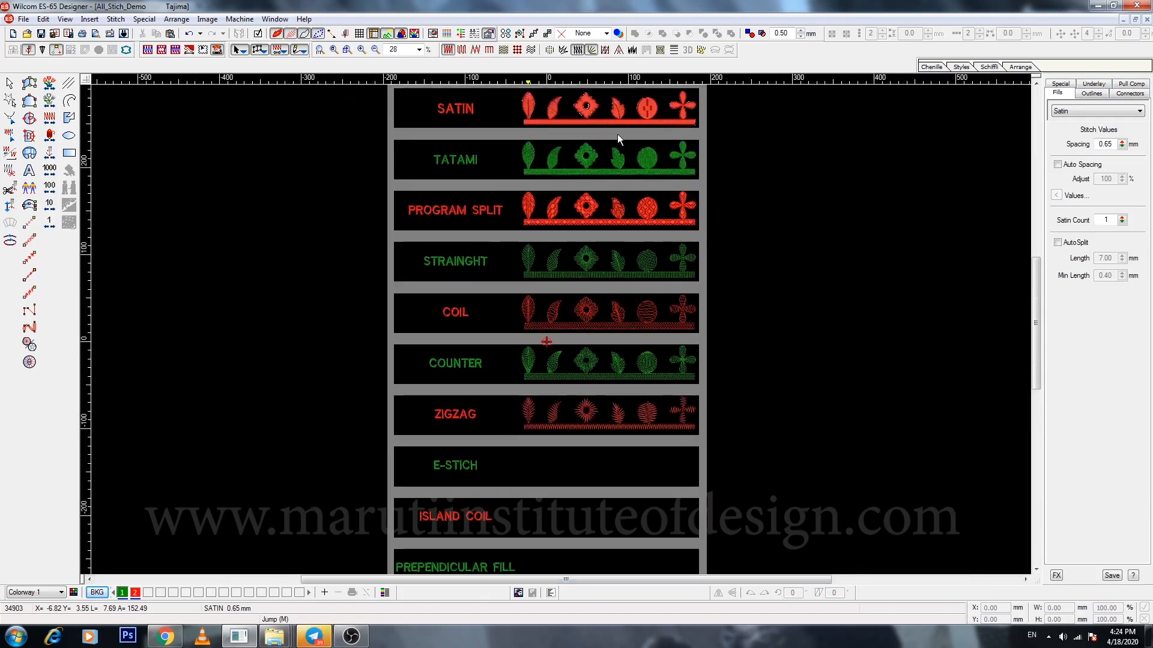
pyautogui.click(617, 124)
pyautogui.scroll(-1, 585, 312)
pyautogui.press('z')
pyautogui.scroll(-1, 584, 336)
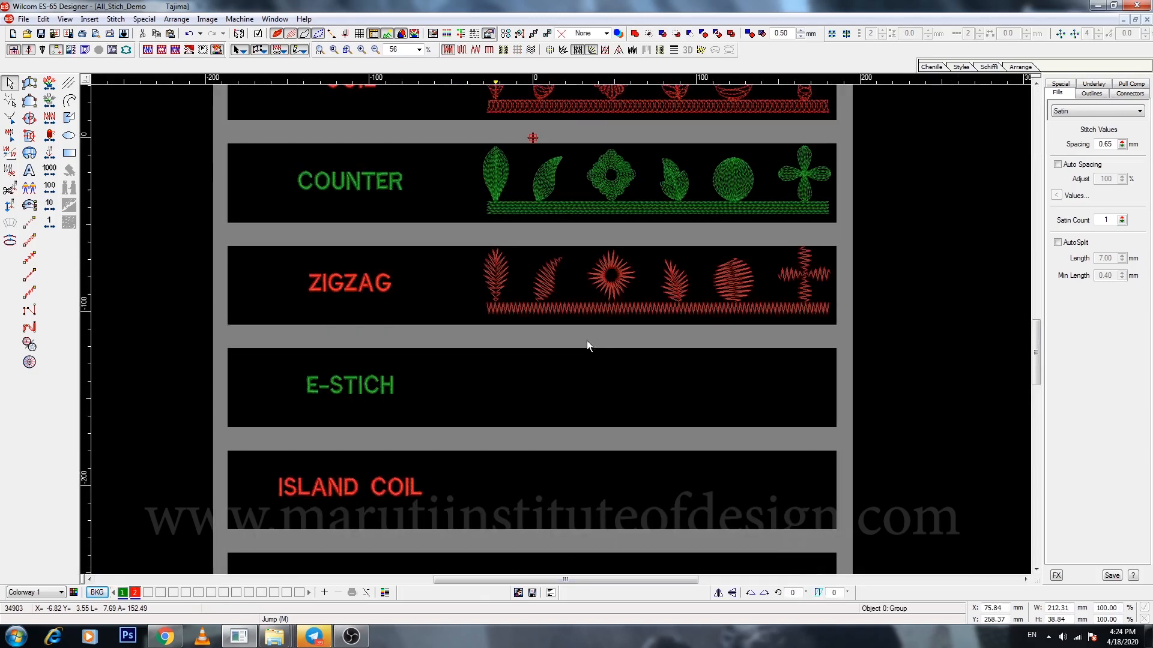
pyautogui.click(579, 382)
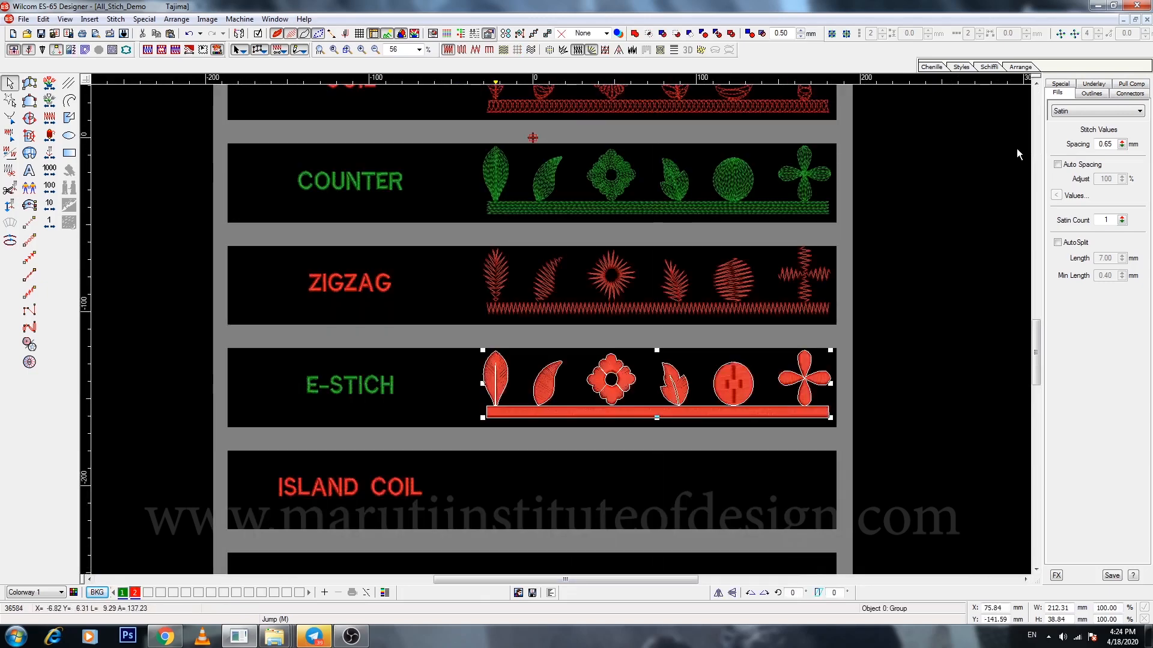
# Change the fill of the E-STICH row's group of shapes to E Stitch.
pyautogui.press('z')
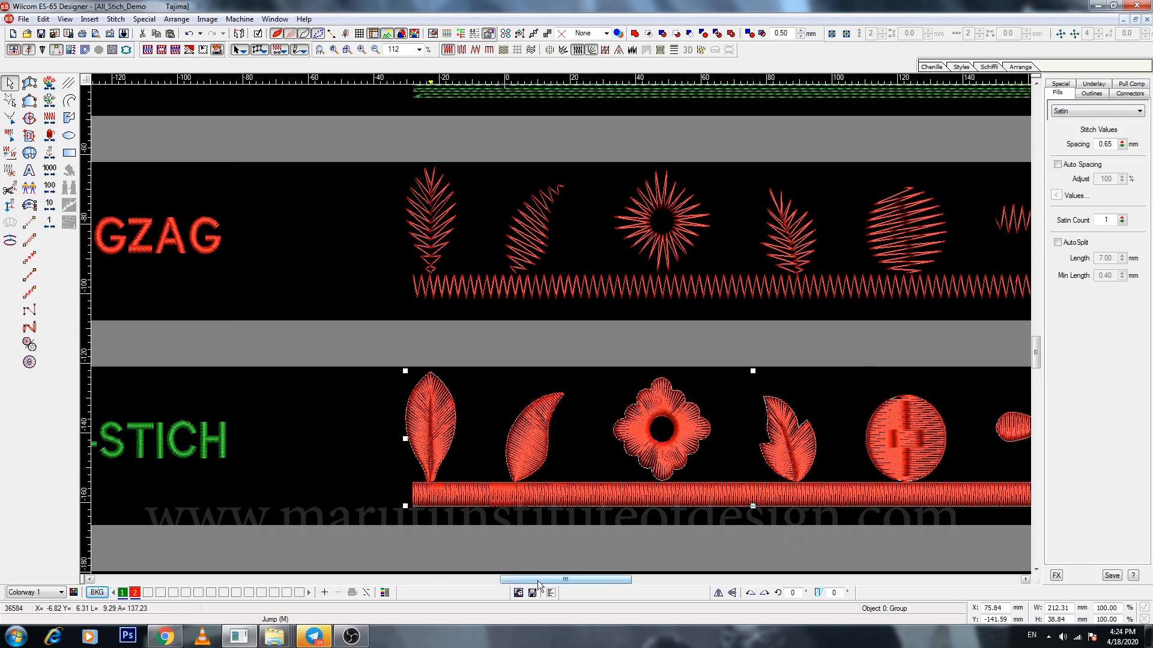
pyautogui.moveTo(538, 581); pyautogui.dragTo(523, 581)
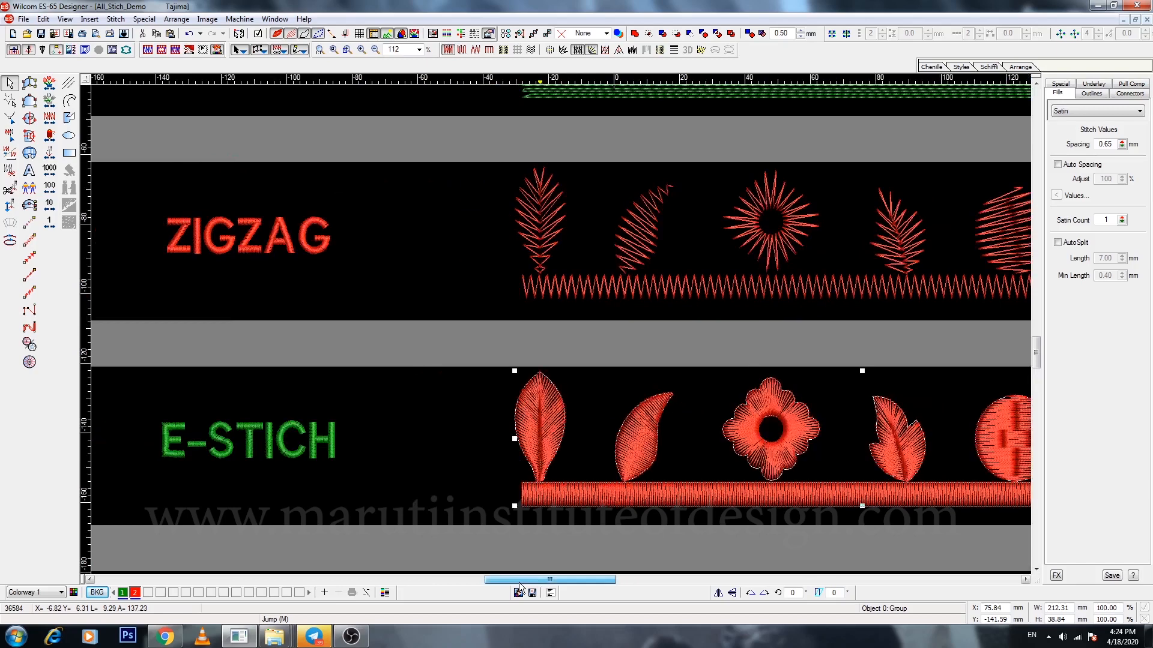
pyautogui.click(1065, 113)
pyautogui.click(1064, 176)
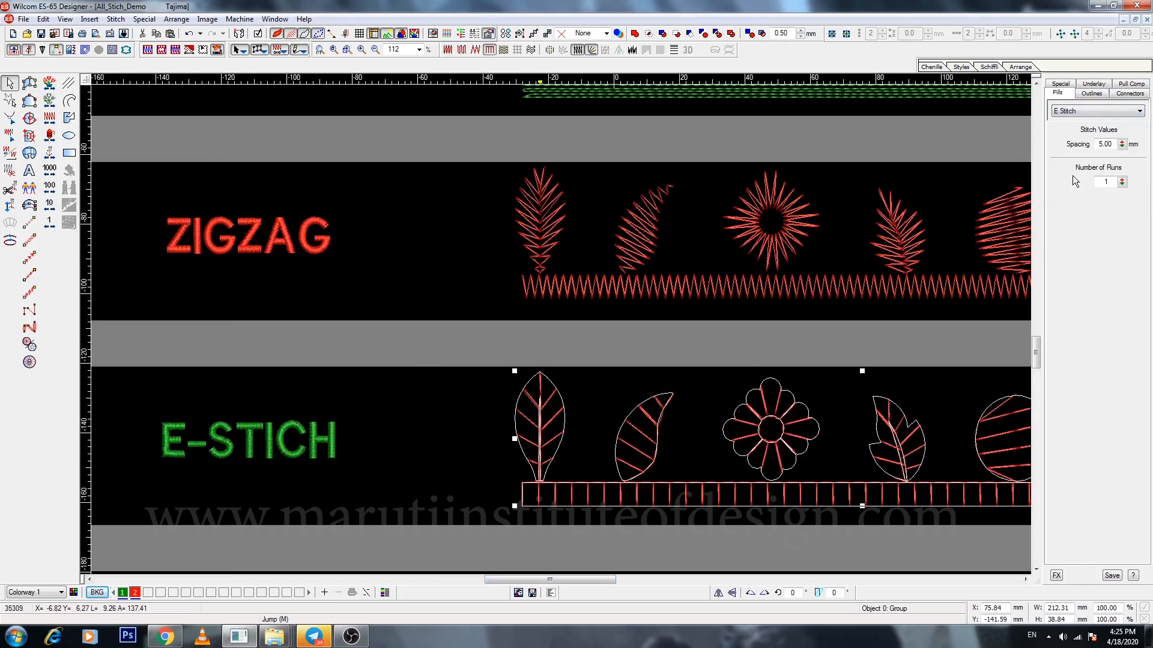
pyautogui.moveTo(560, 581); pyautogui.dragTo(590, 581)
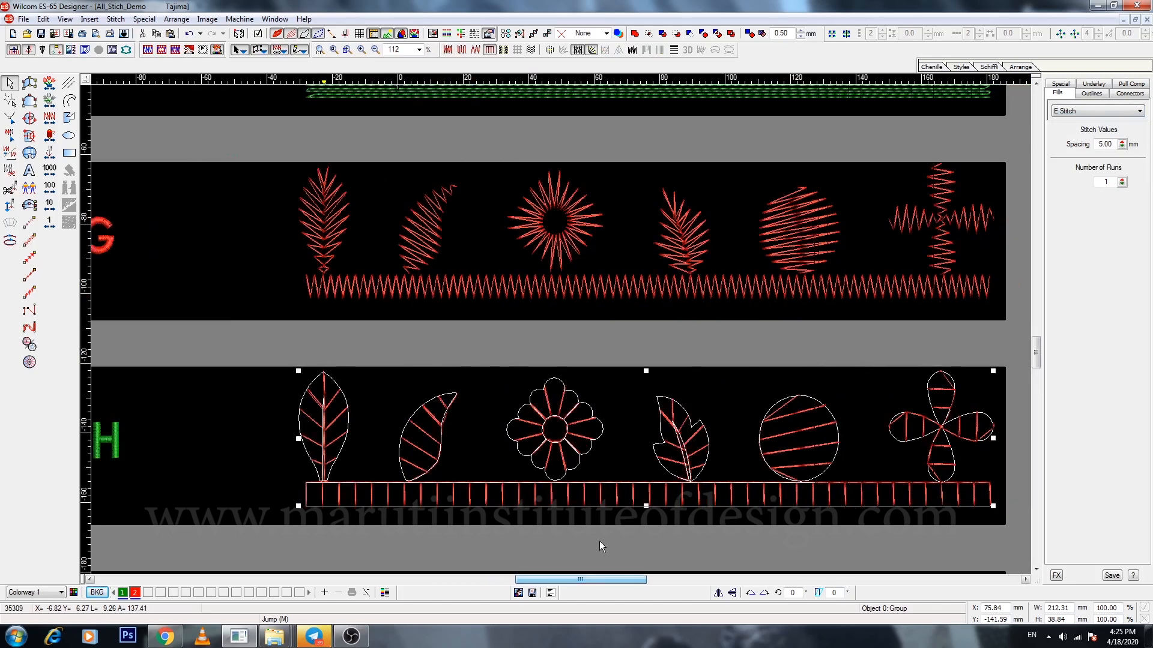
pyautogui.scroll(-2, 599, 542)
# Try an E Stitch spacing of 3 mm on the E-STICH row's group.
pyautogui.doubleClick(1104, 145)
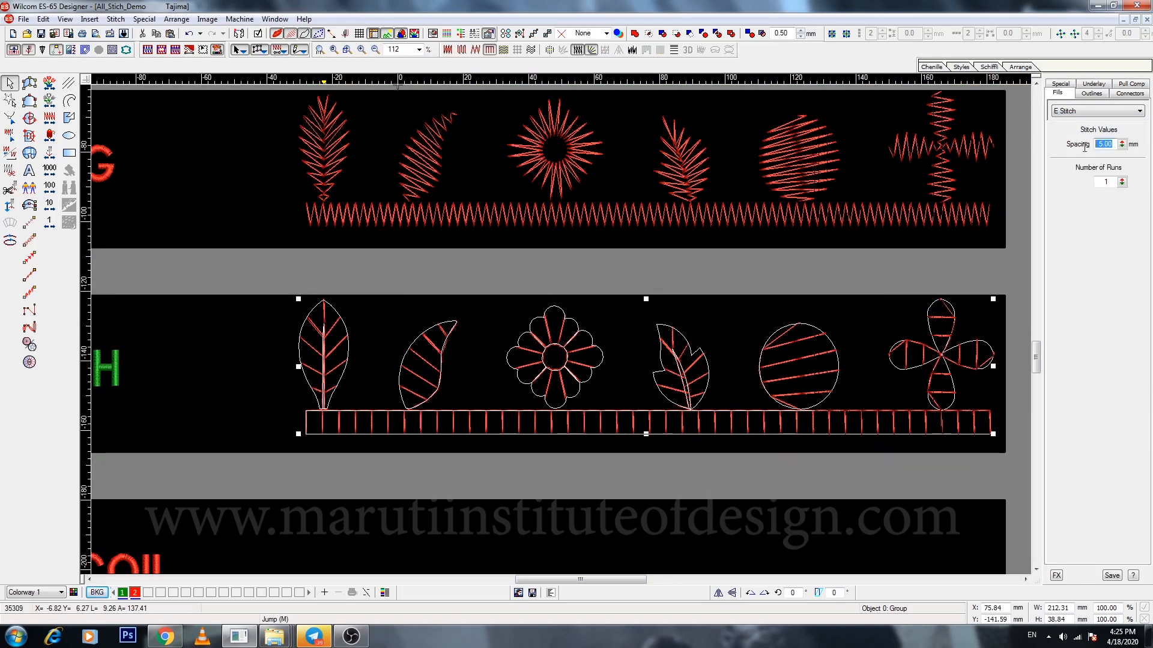
pyautogui.write('3')
pyautogui.press('Return')
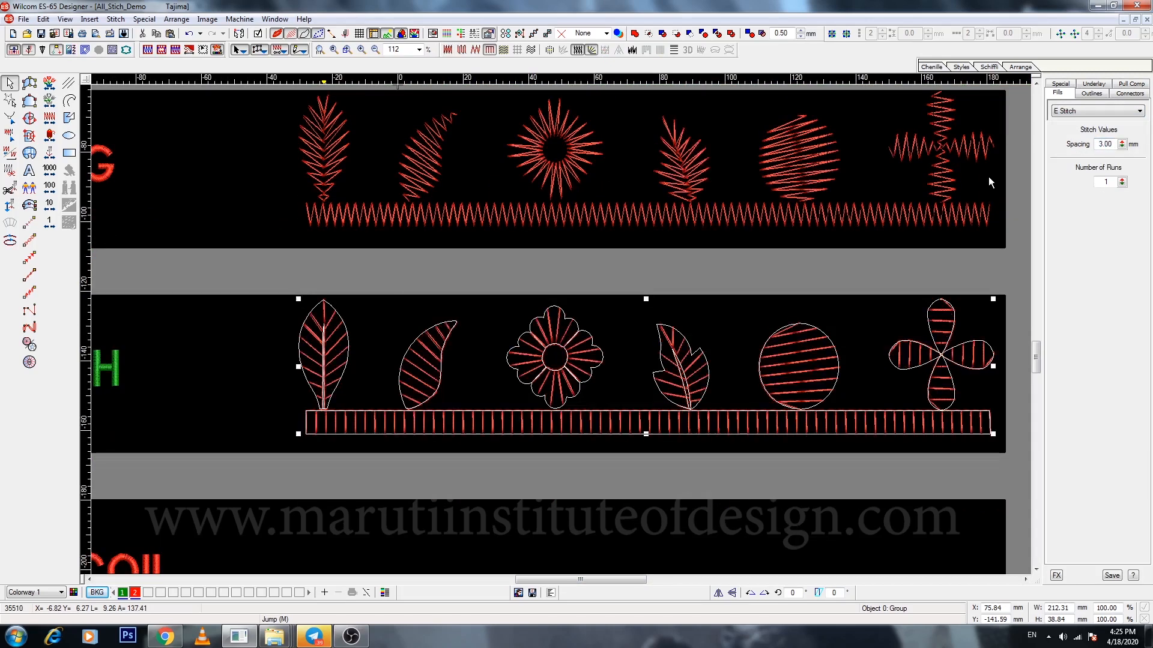
# Set the E Stitch spacing of the E-STICH row's group to 2 mm, deselect it and check the fill across its shapes.
pyautogui.doubleClick(1104, 144)
pyautogui.write('2')
pyautogui.press('Return')
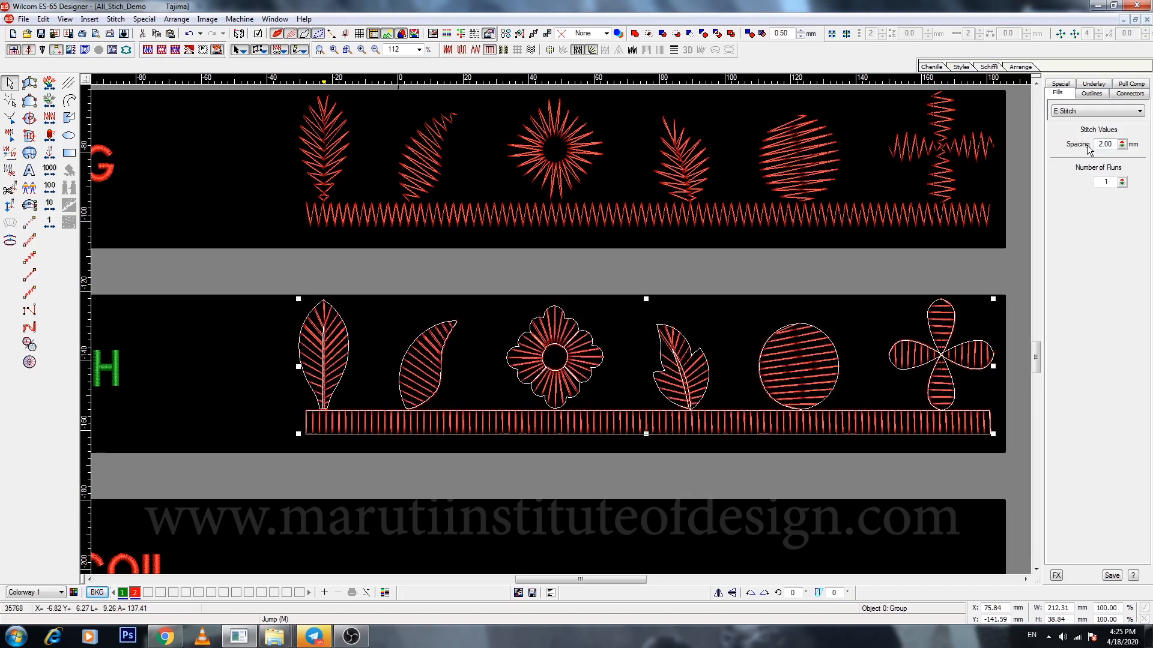
pyautogui.press('Escape')
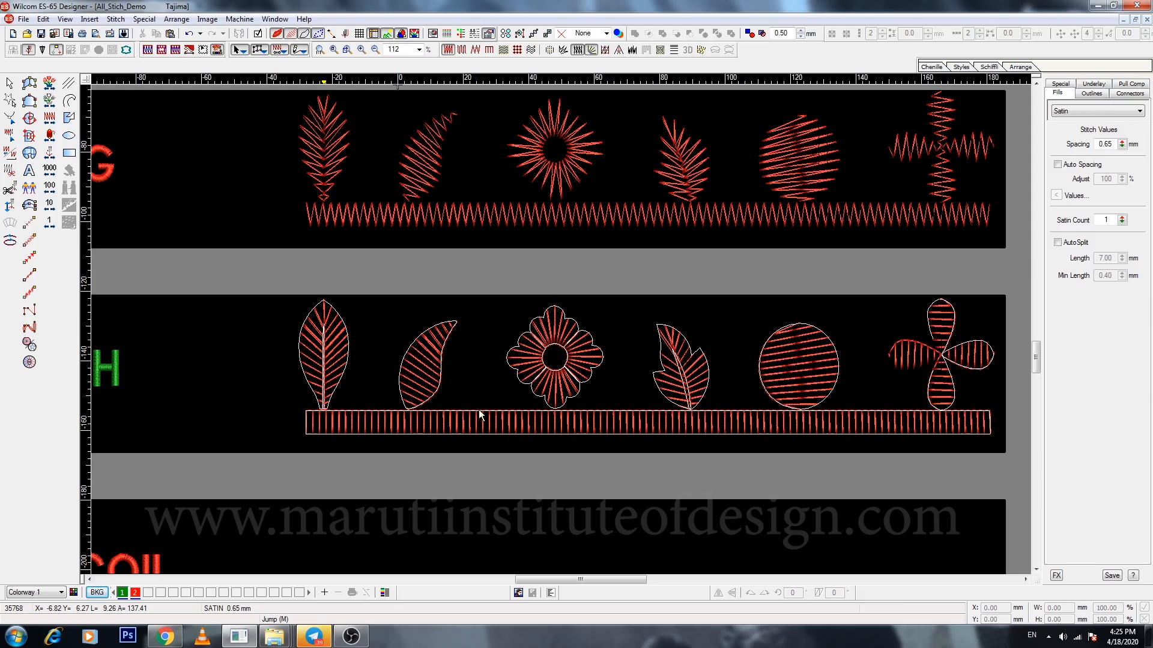
pyautogui.press('z')
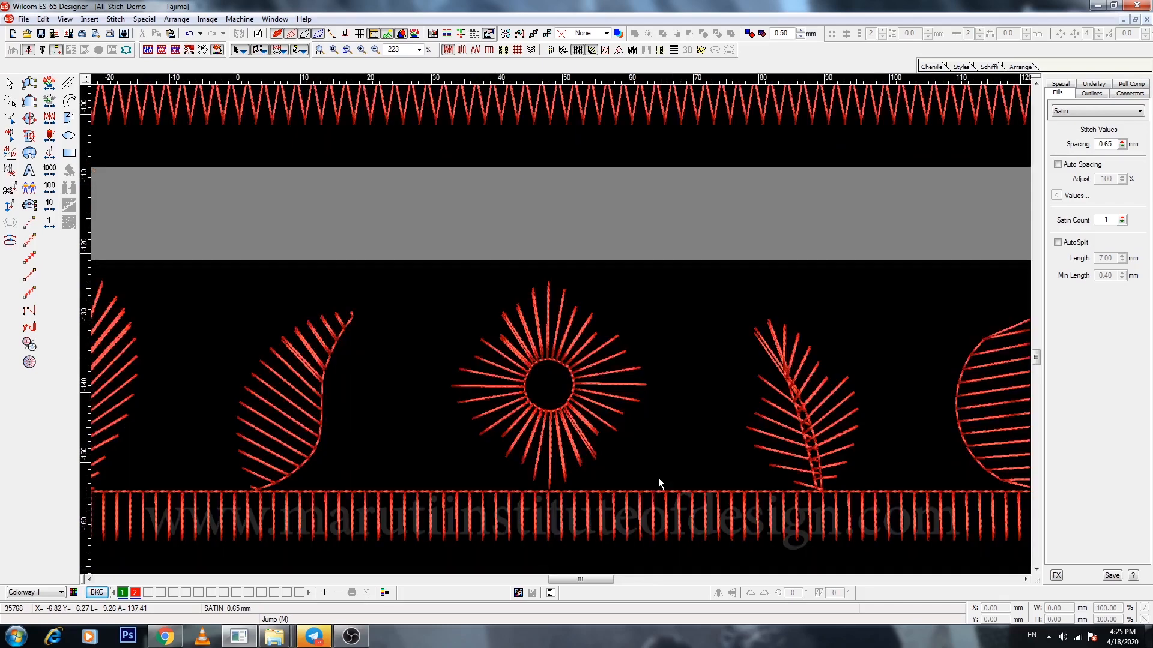
pyautogui.moveTo(585, 580); pyautogui.dragTo(625, 576)
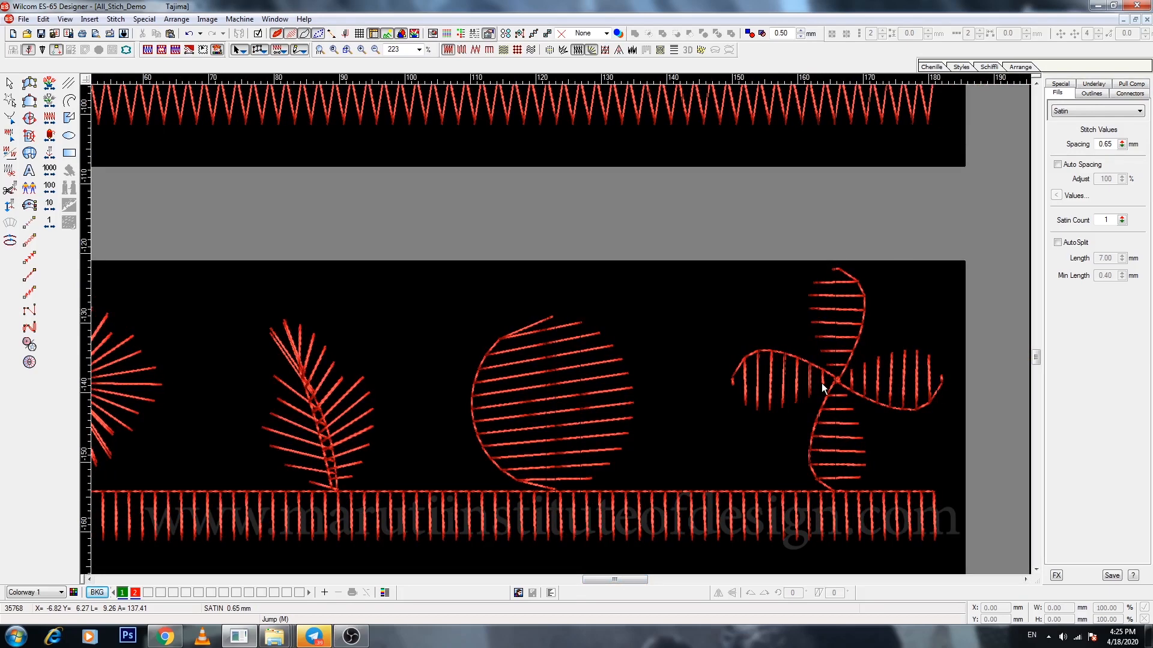
pyautogui.click(581, 578)
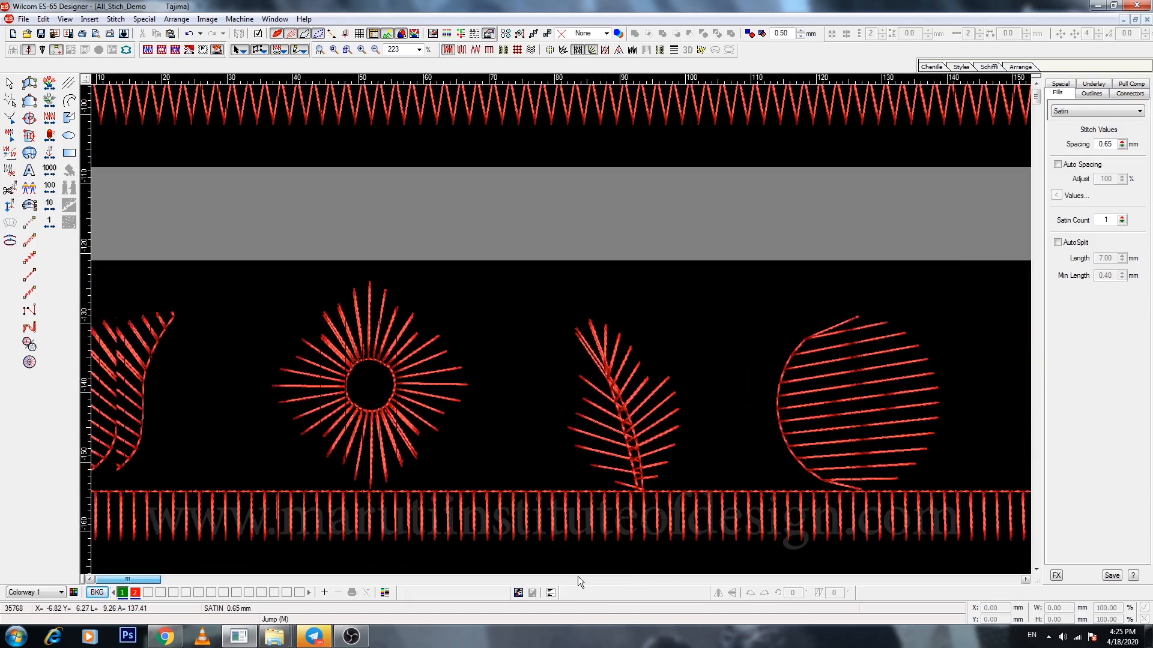
pyautogui.click(578, 580)
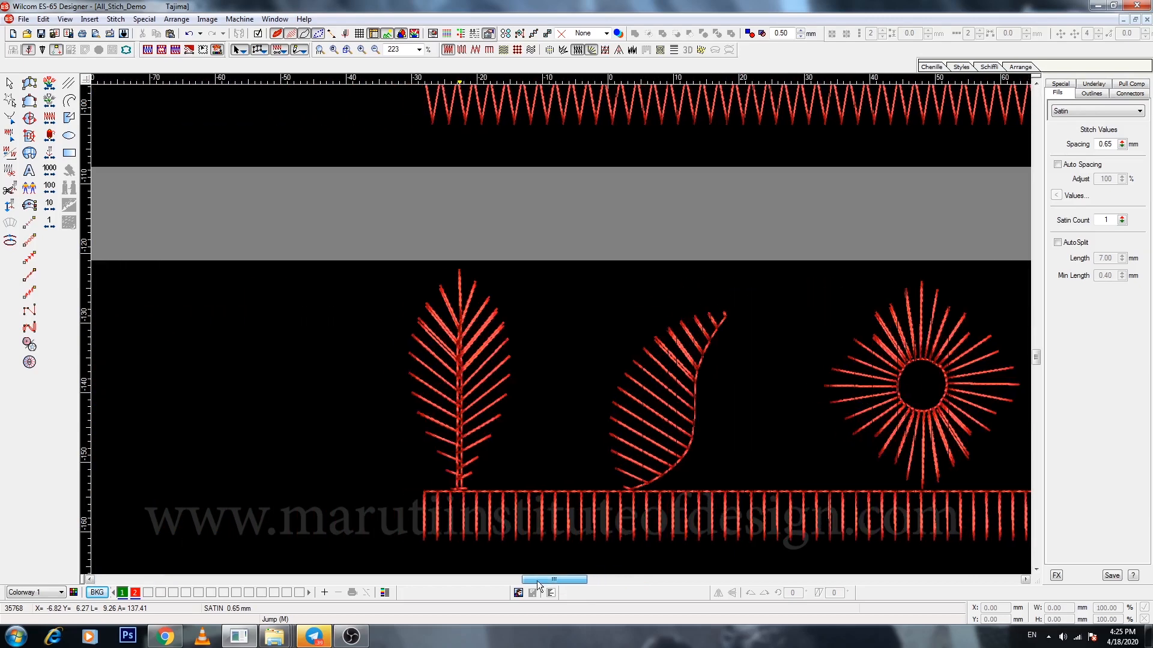
pyautogui.moveTo(539, 580); pyautogui.dragTo(504, 580)
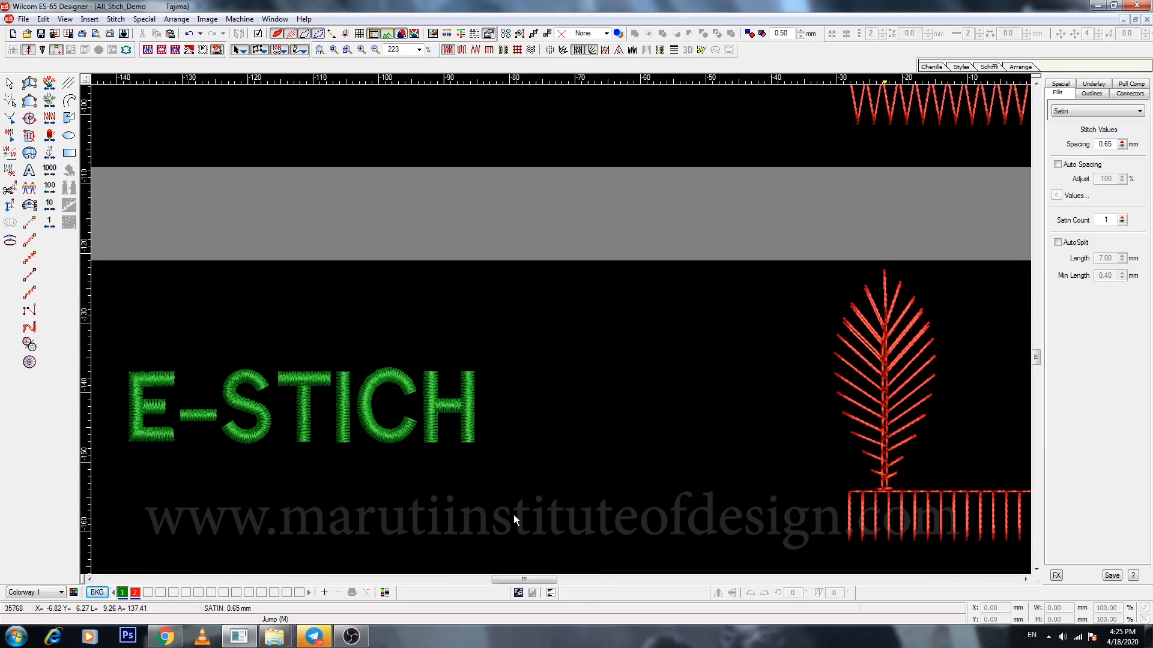
# Copy the SATIN row's group of shapes into the ISLAND COIL row.
pyautogui.moveTo(524, 578); pyautogui.dragTo(619, 579)
pyautogui.hotkey('shift', 'z')
pyautogui.hotkey('shift', 'z')
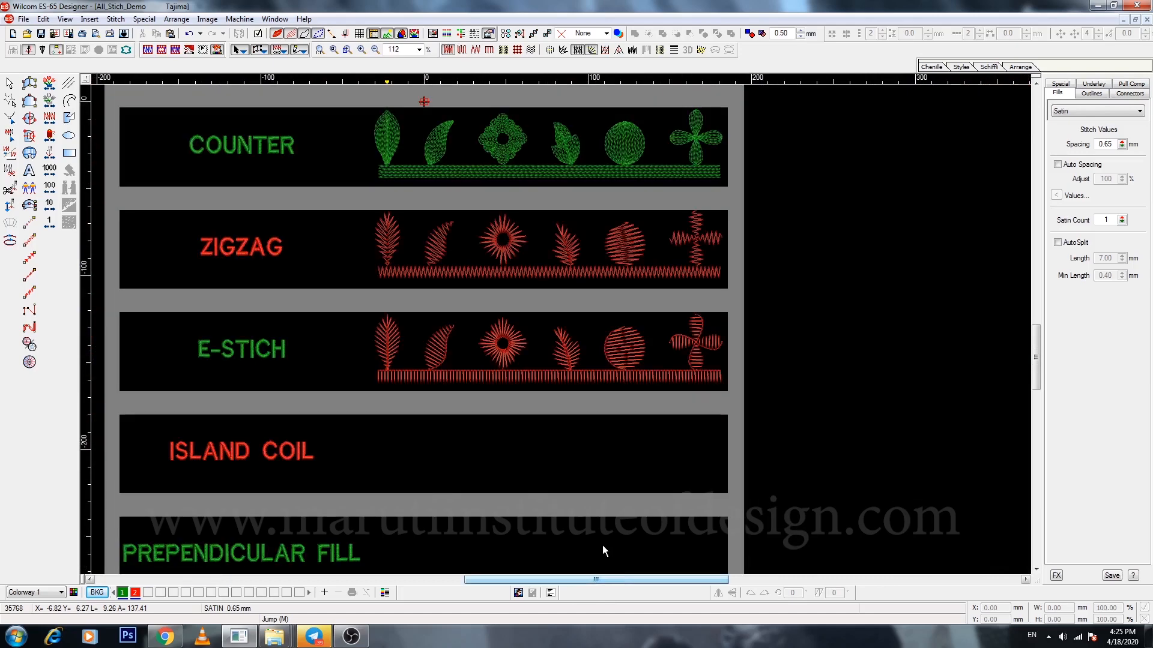
pyautogui.hotkey('shift', 'z')
pyautogui.press('z')
pyautogui.scroll(7, 513, 404)
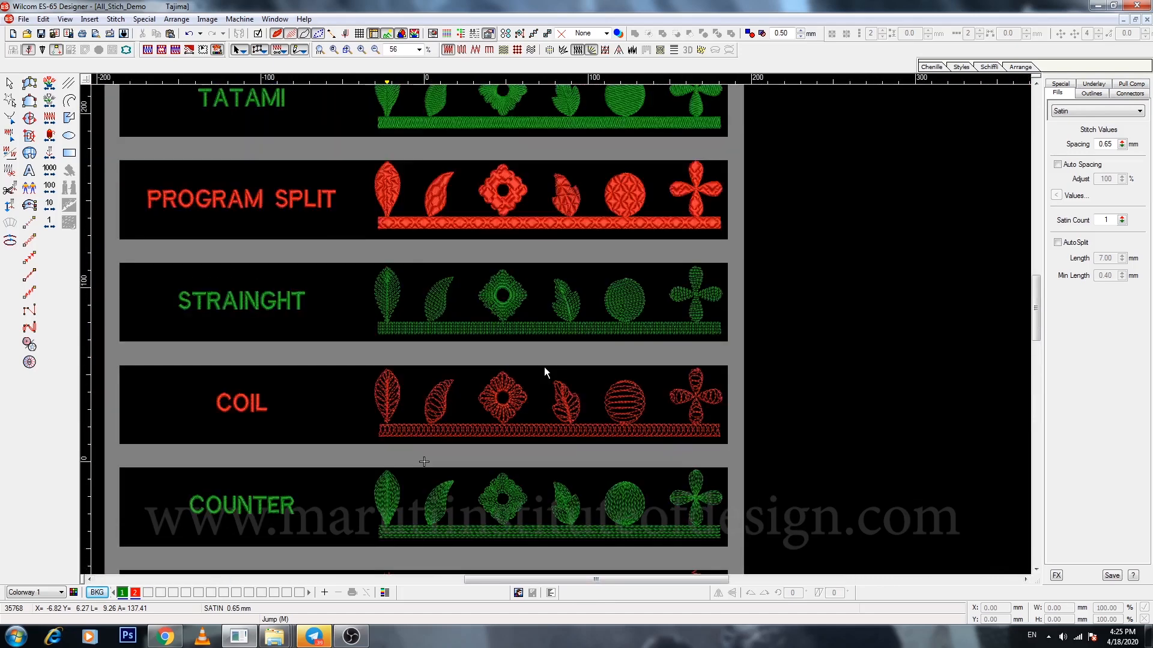
pyautogui.click(509, 151)
pyautogui.scroll(-8, 509, 151)
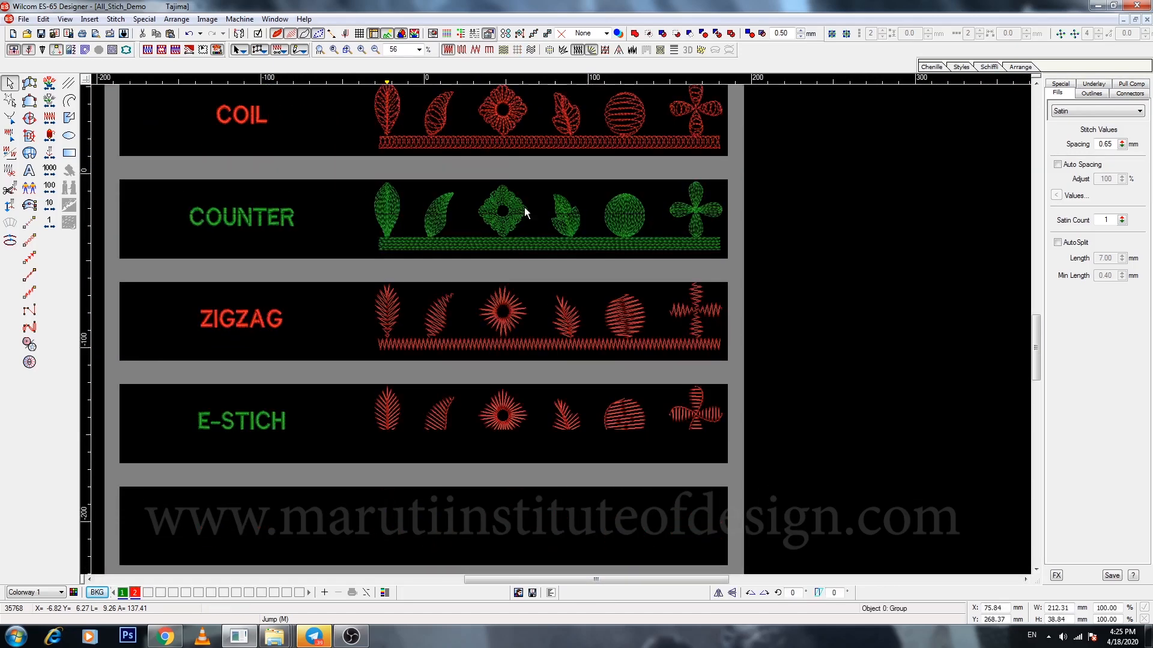
pyautogui.moveTo(461, 294); pyautogui.dragTo(463, 305)
# Recolour the E-STICH row's group of shapes with green colour 1.
pyautogui.click(455, 232)
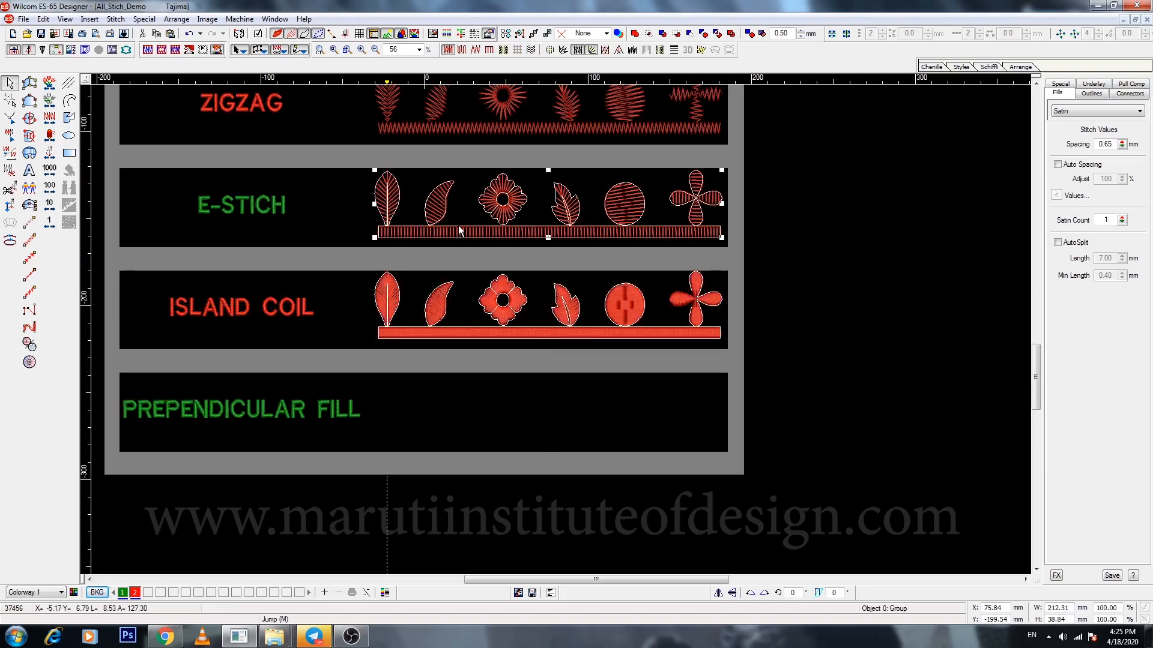
pyautogui.click(125, 594)
pyautogui.scroll(3, 358, 444)
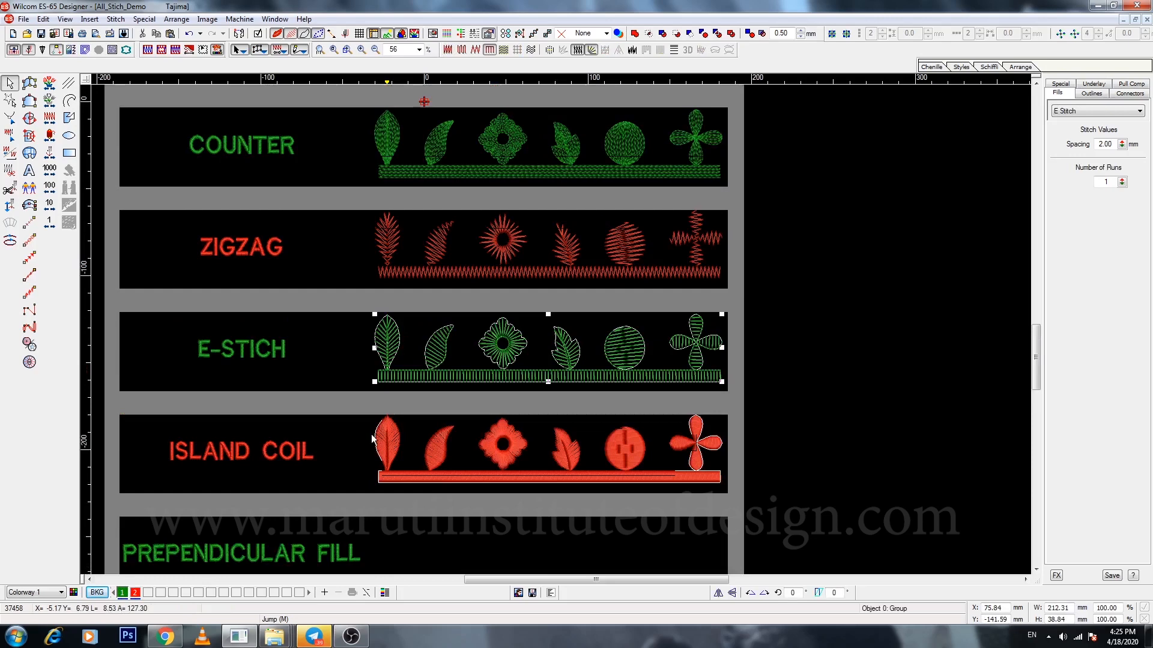
pyautogui.scroll(-1, 372, 439)
pyautogui.press('z')
pyautogui.moveTo(540, 580); pyautogui.dragTo(513, 583)
pyautogui.hotkey('shift', 'z')
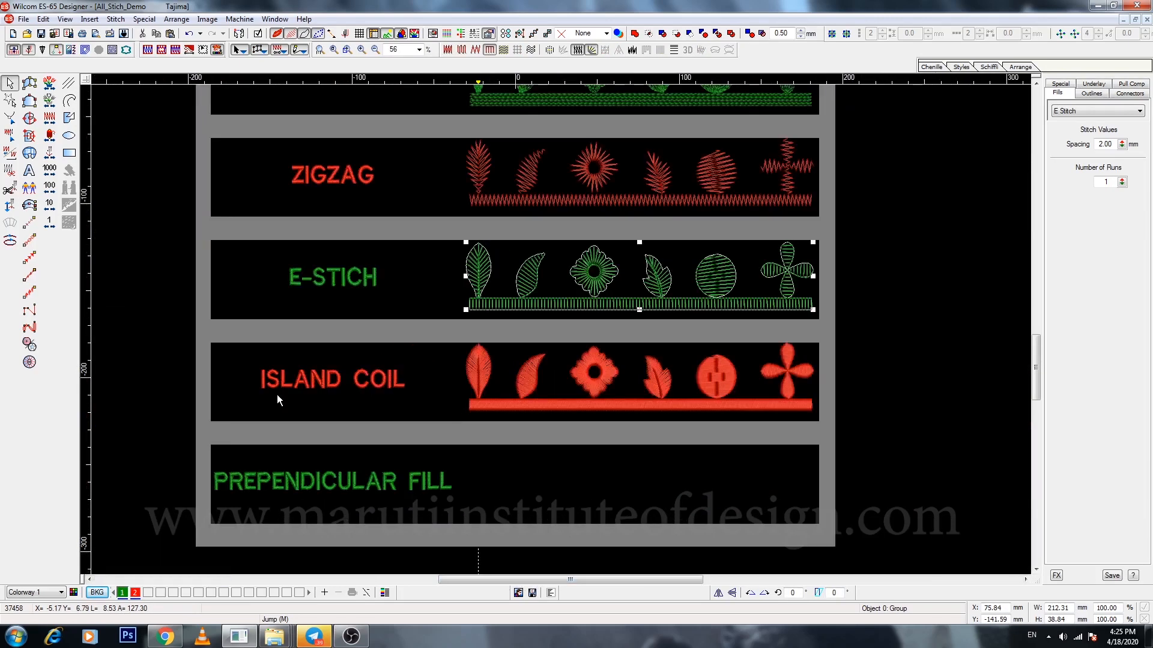
# Ungroup the copied shapes in the ISLAND COIL row.
pyautogui.click(1083, 111)
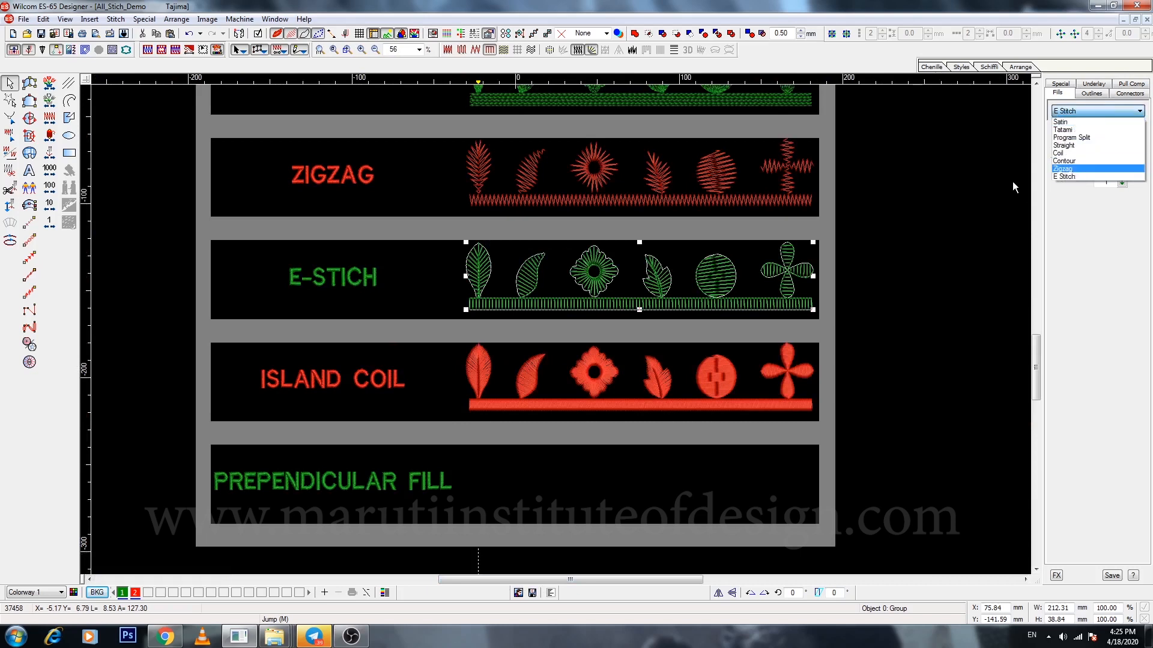
pyautogui.click(524, 381)
pyautogui.click(523, 382)
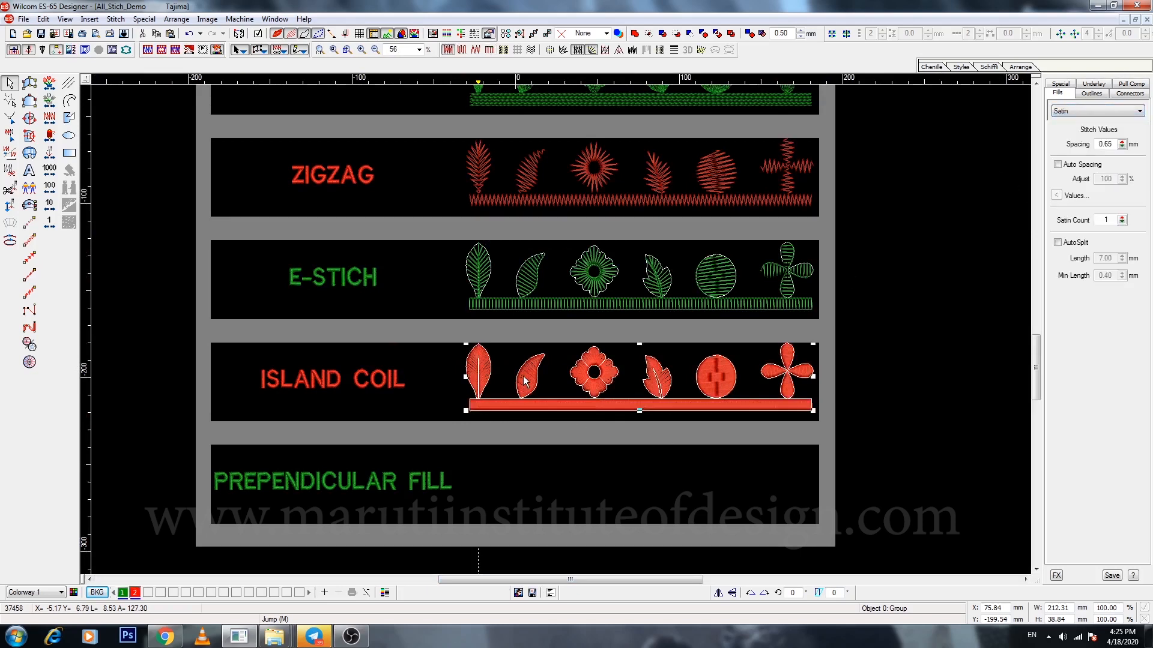
pyautogui.hotkey('ctrl', 'u')
# Examine which fill types are available for the individual leaf and circle in the ISLAND COIL row.
pyautogui.click(505, 382)
pyautogui.click(482, 378)
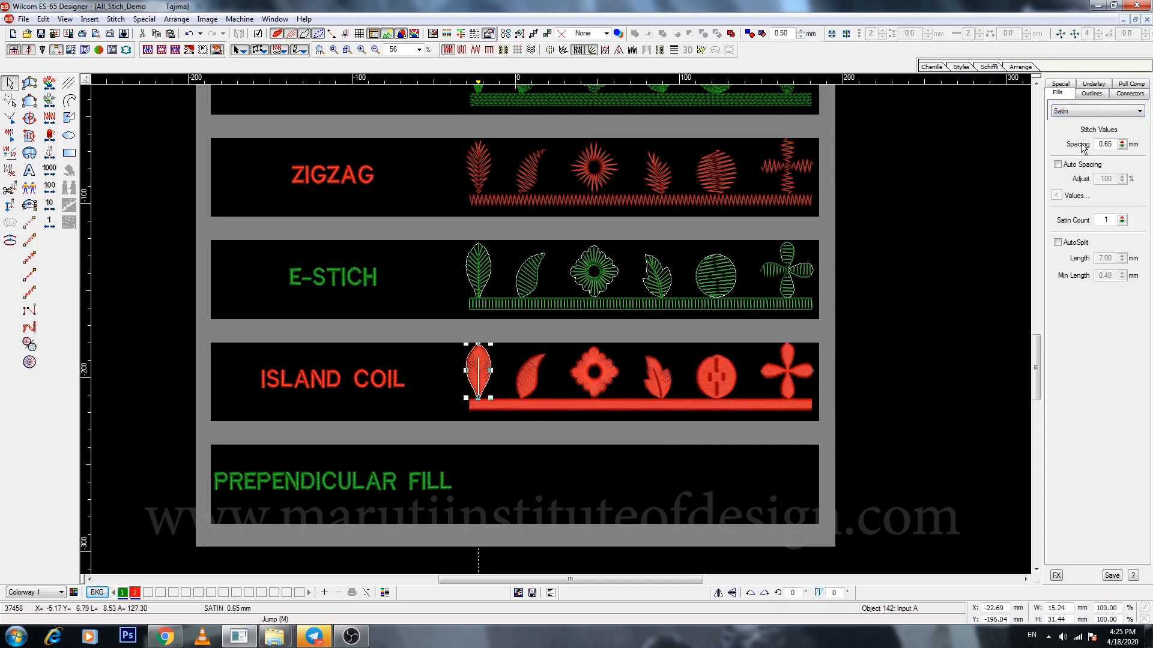
pyautogui.click(1094, 116)
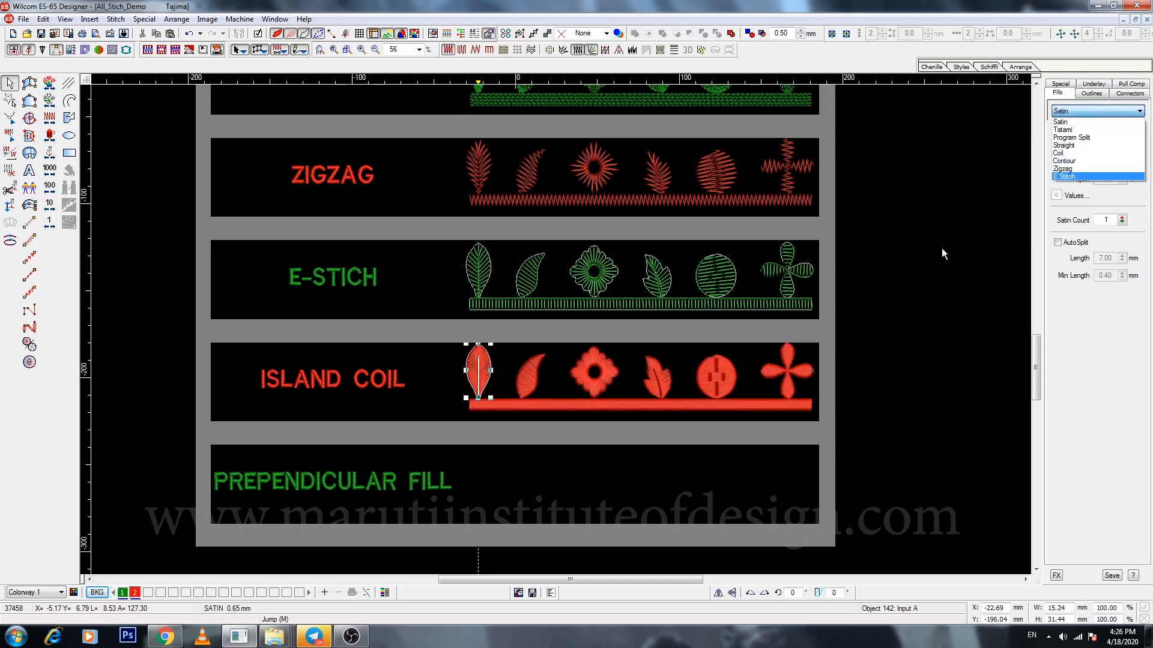
pyautogui.click(713, 385)
pyautogui.click(713, 386)
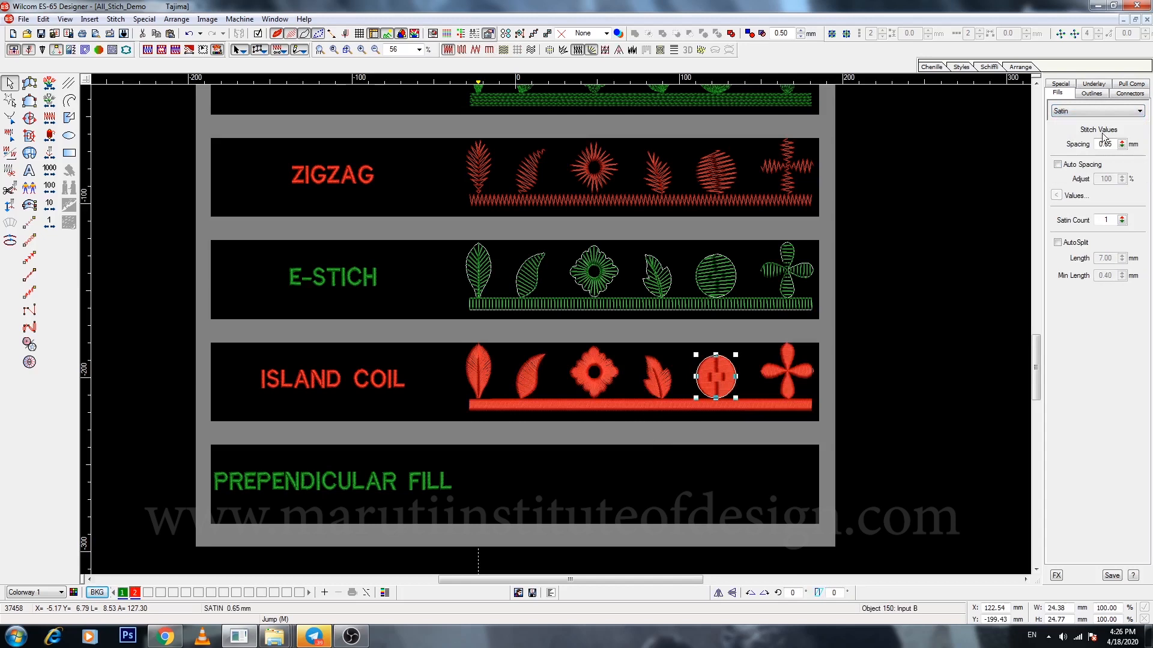
pyautogui.click(1093, 112)
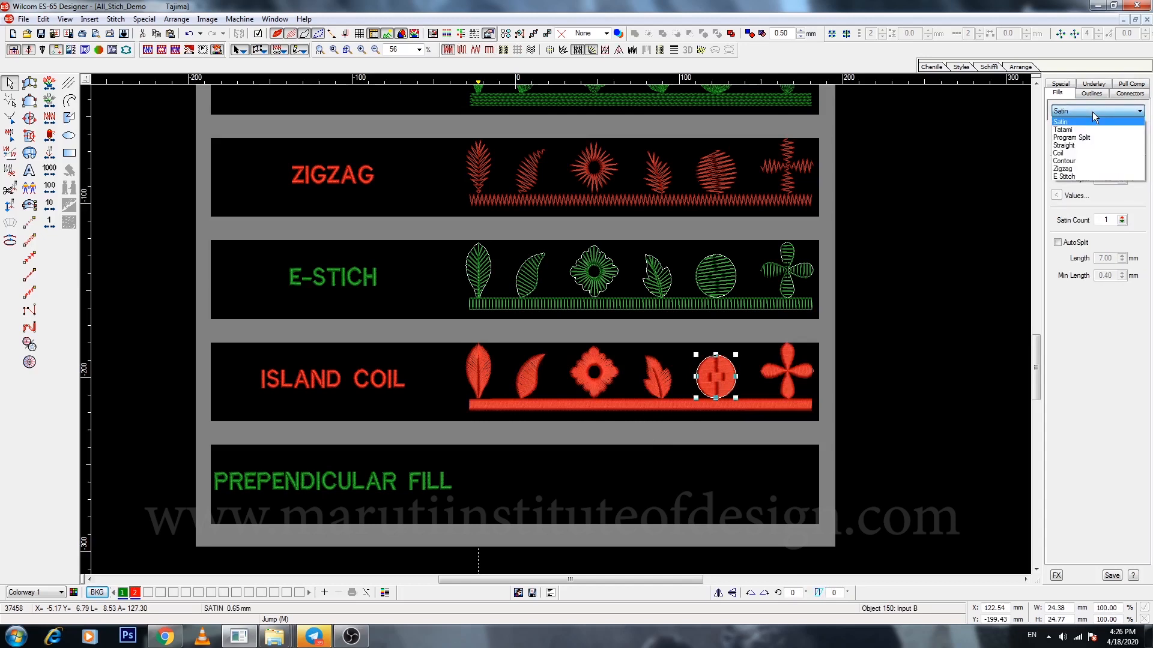
pyautogui.click(1092, 112)
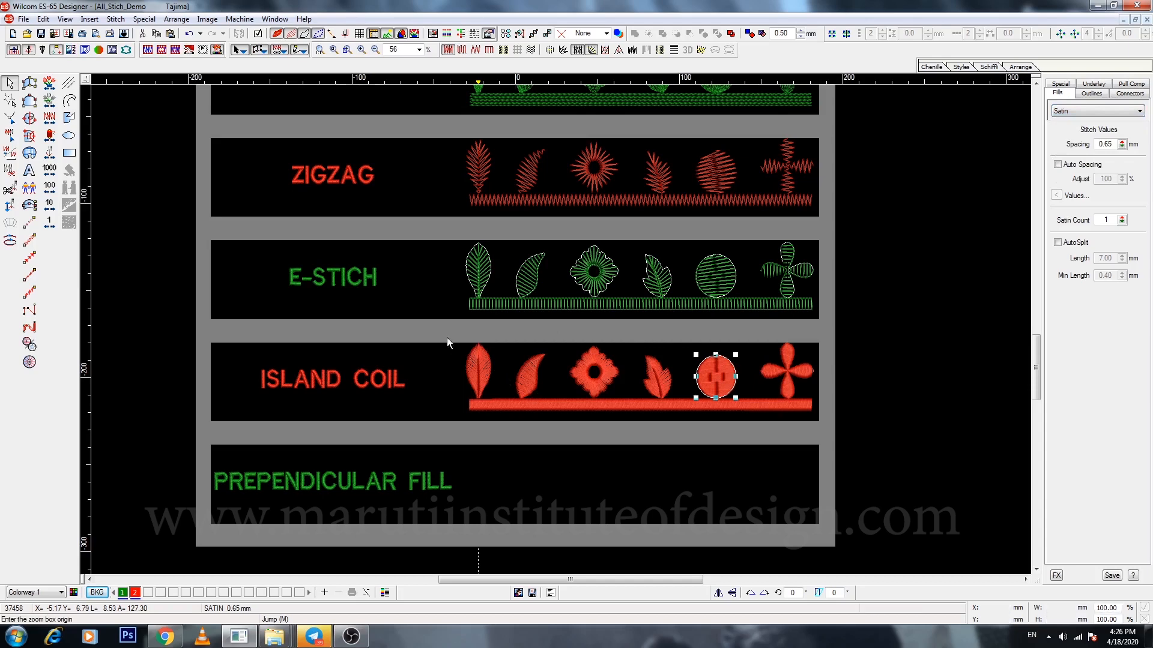
pyautogui.press('b')
pyautogui.click(848, 434)
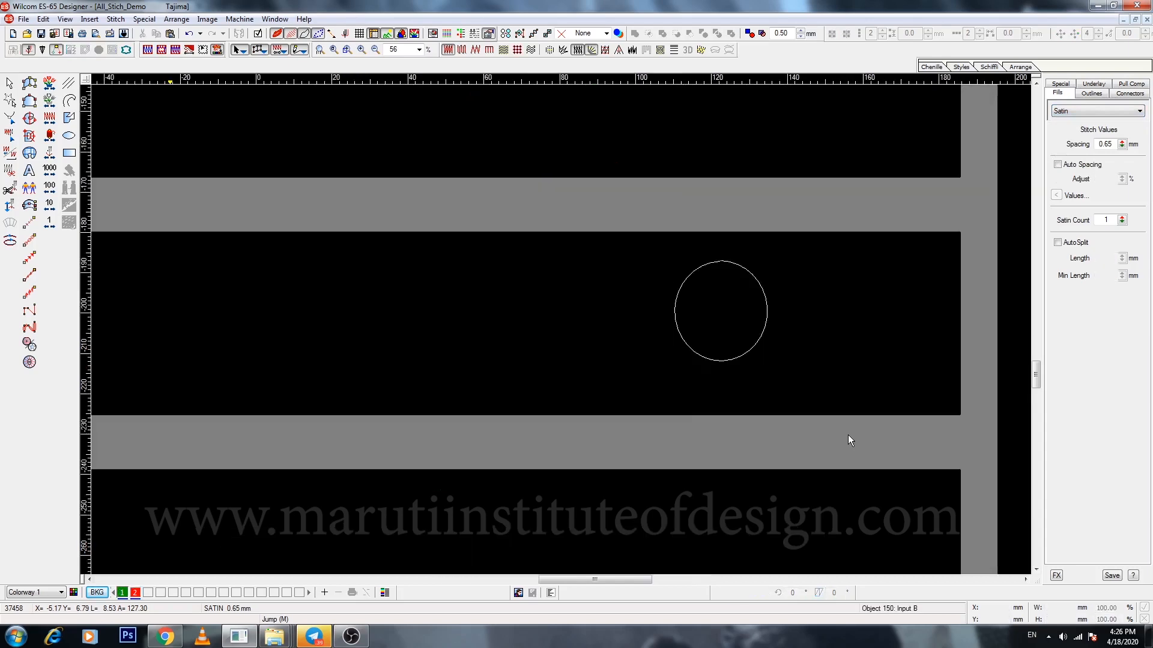
pyautogui.click(258, 322)
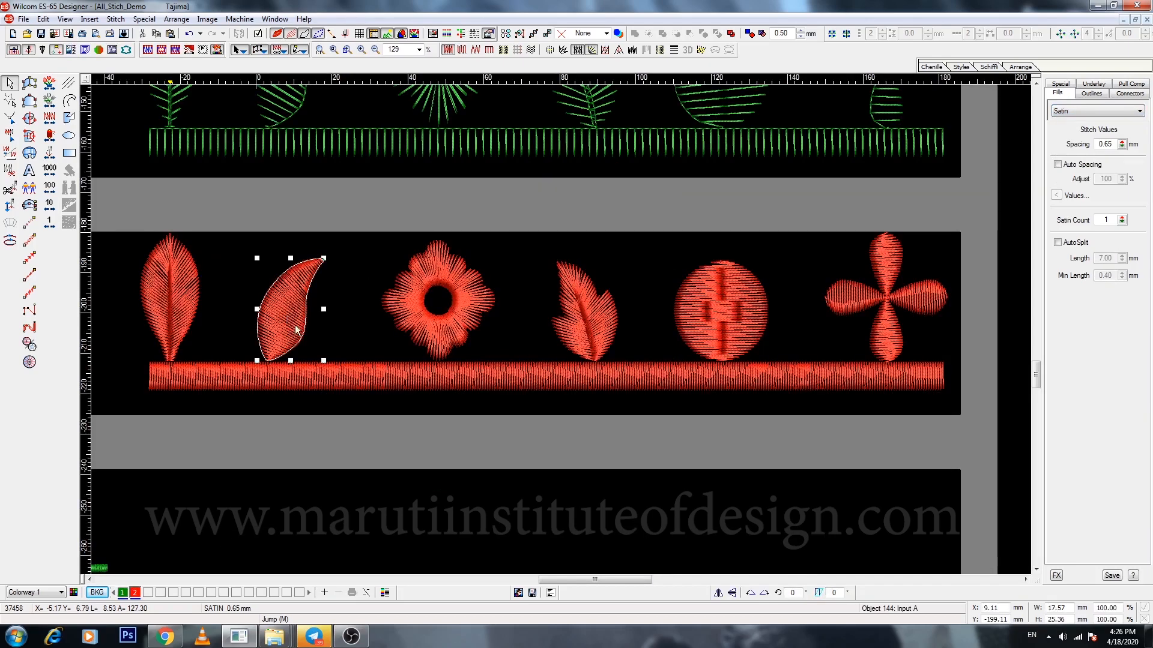
# Delete the red satin bar beneath the shapes in the ISLAND COIL row.
pyautogui.click(324, 382)
pyautogui.press('Escape')
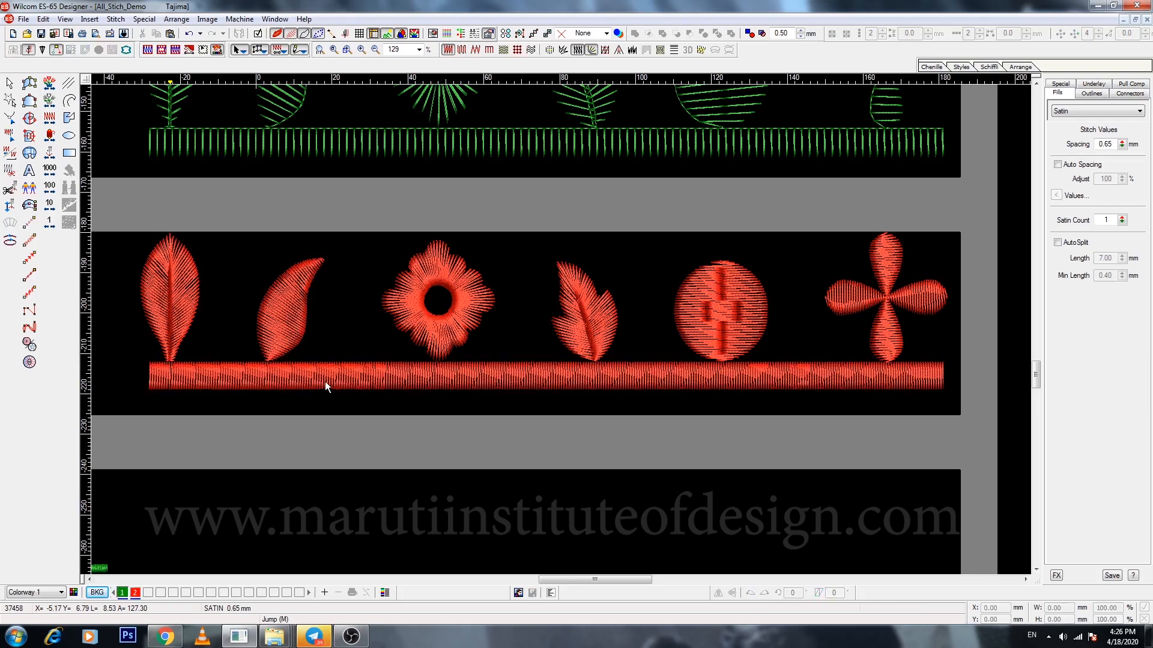
pyautogui.click(29, 119)
pyautogui.click(197, 383)
pyautogui.press('Escape')
pyautogui.press('Delete')
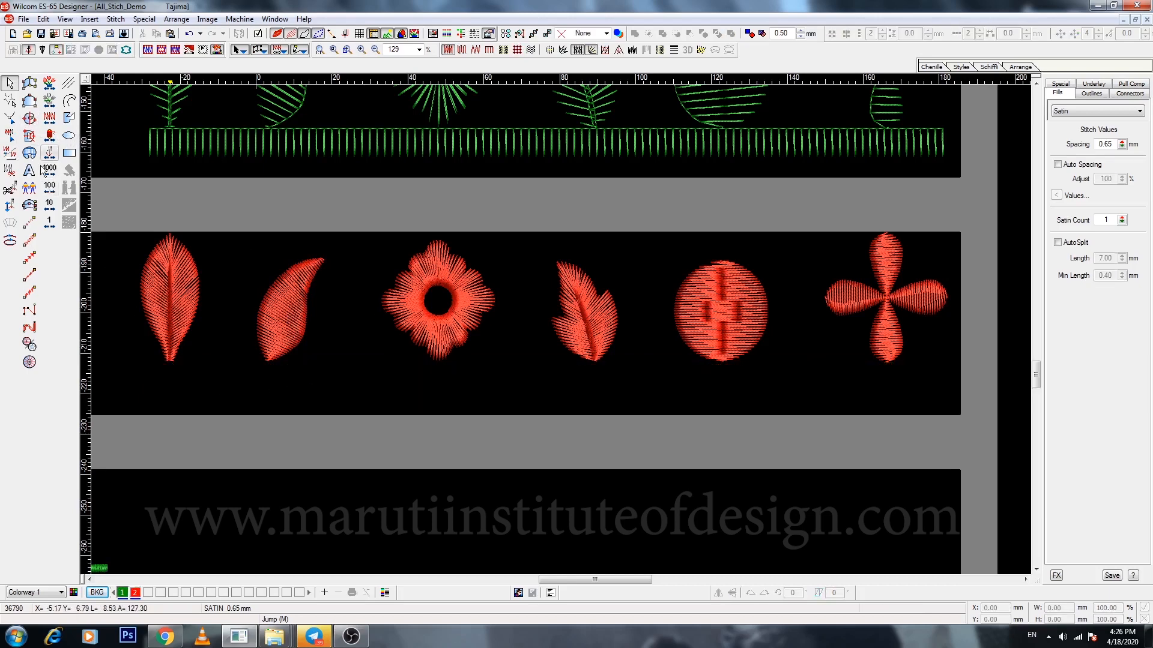
# Draw a rectangular Complex Fill bar about 200 mm long and 7 mm high beneath the ISLAND COIL row's shapes.
pyautogui.click(30, 118)
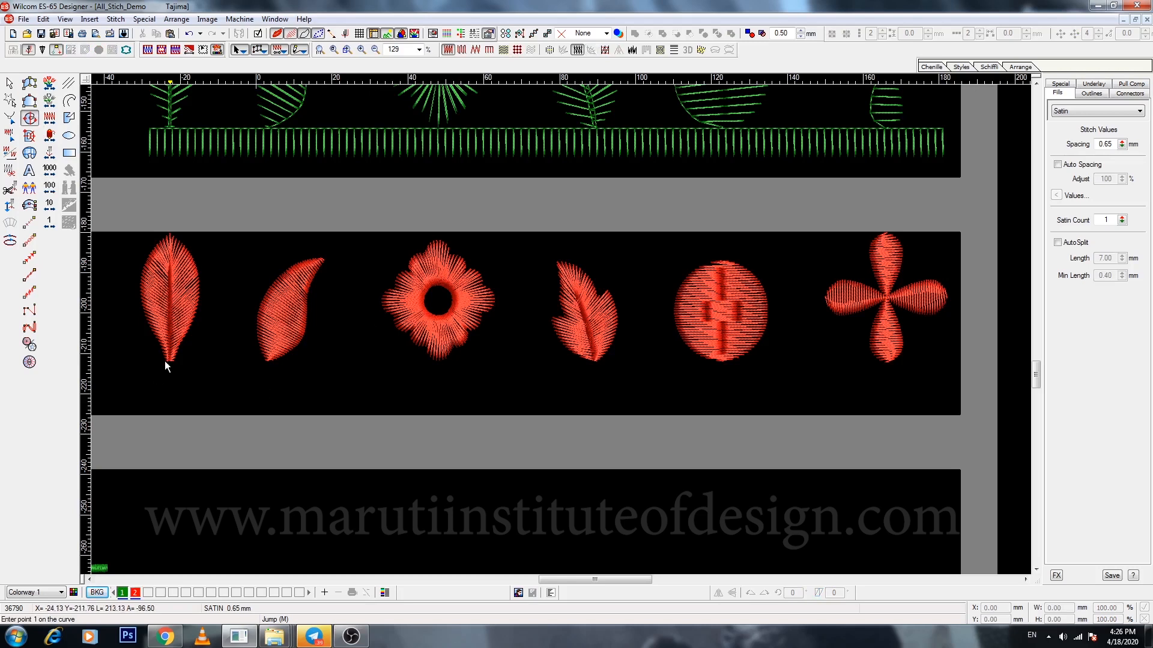
pyautogui.click(164, 361)
pyautogui.click(164, 399)
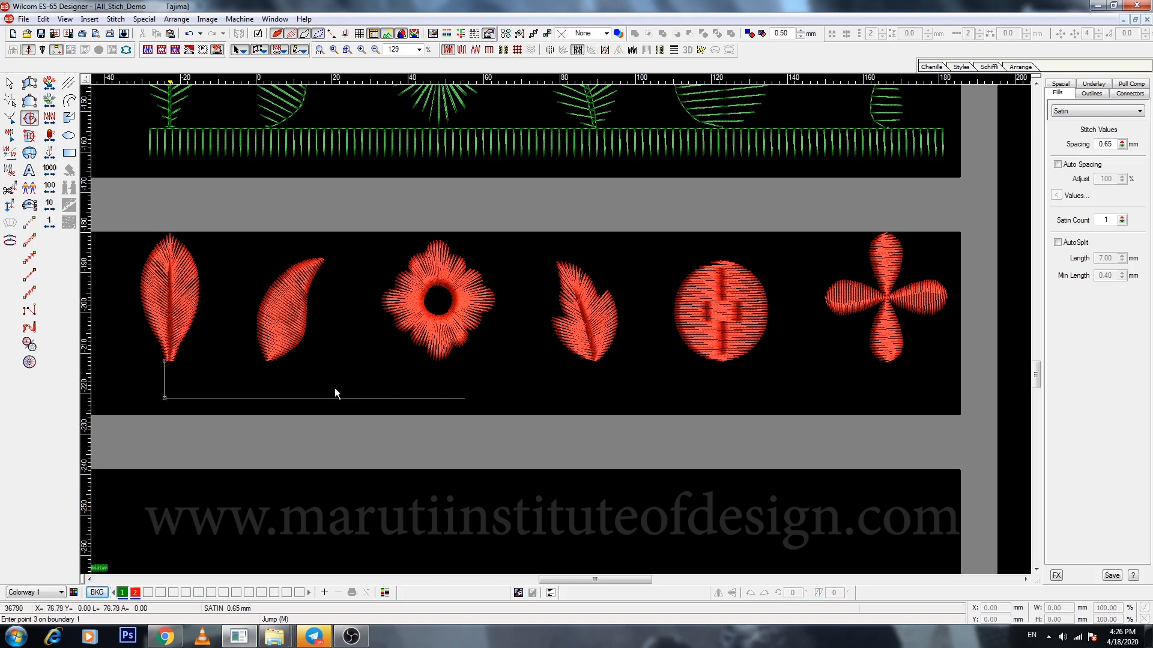
pyautogui.click(927, 398)
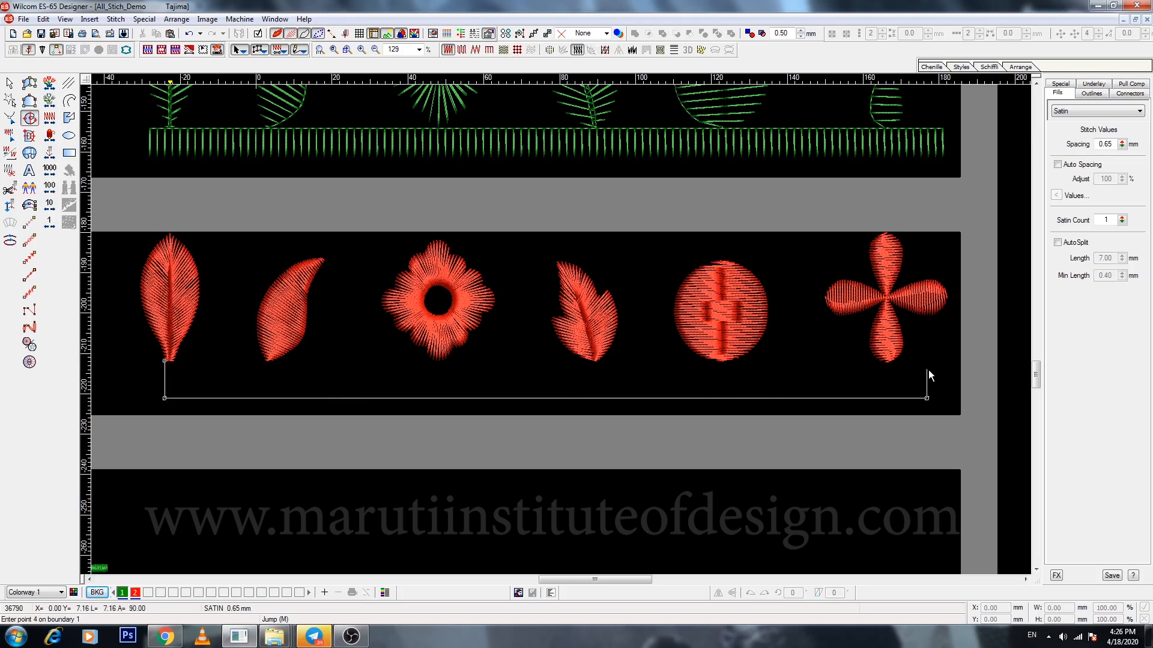
pyautogui.click(927, 369)
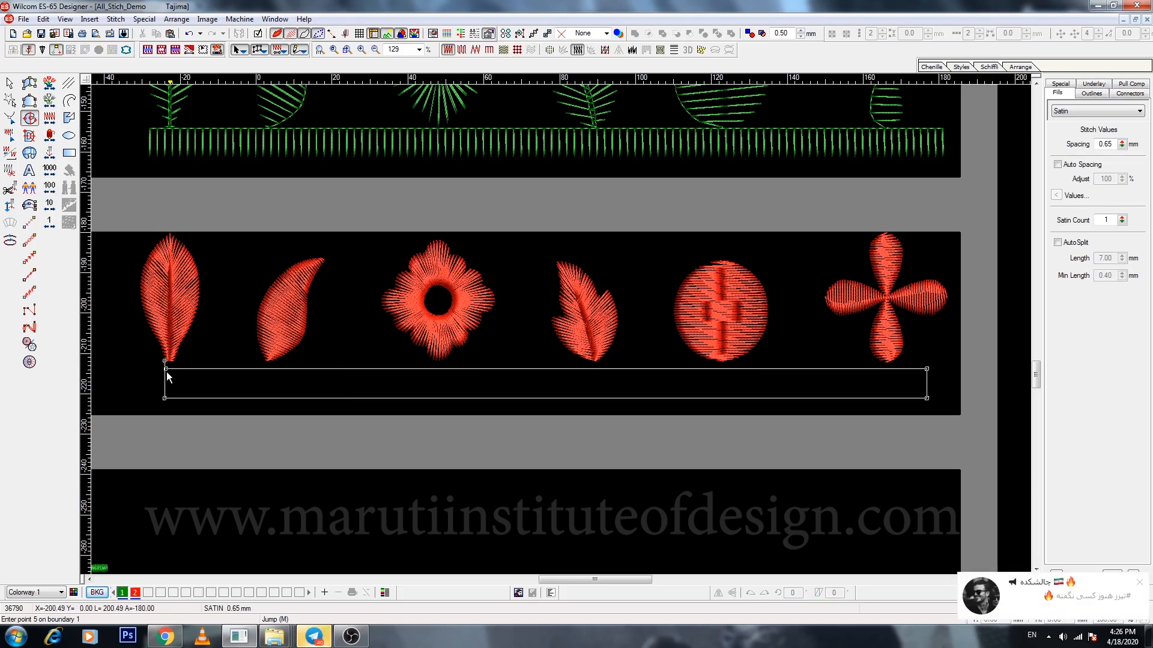
pyautogui.press('Return')
pyautogui.press('Escape')
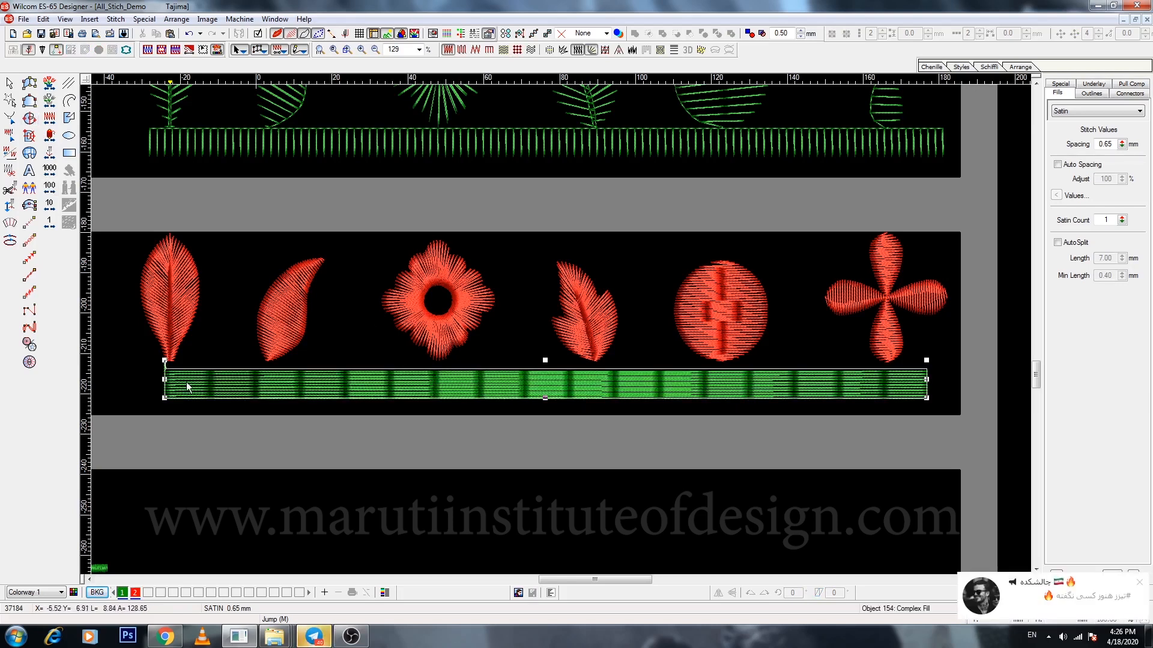
# Reshape the new bar by deleting the stray node above its upper-left corner and aligning that corner with the left edge.
pyautogui.press('h')
pyautogui.press('b')
pyautogui.moveTo(140, 331); pyautogui.dragTo(211, 392)
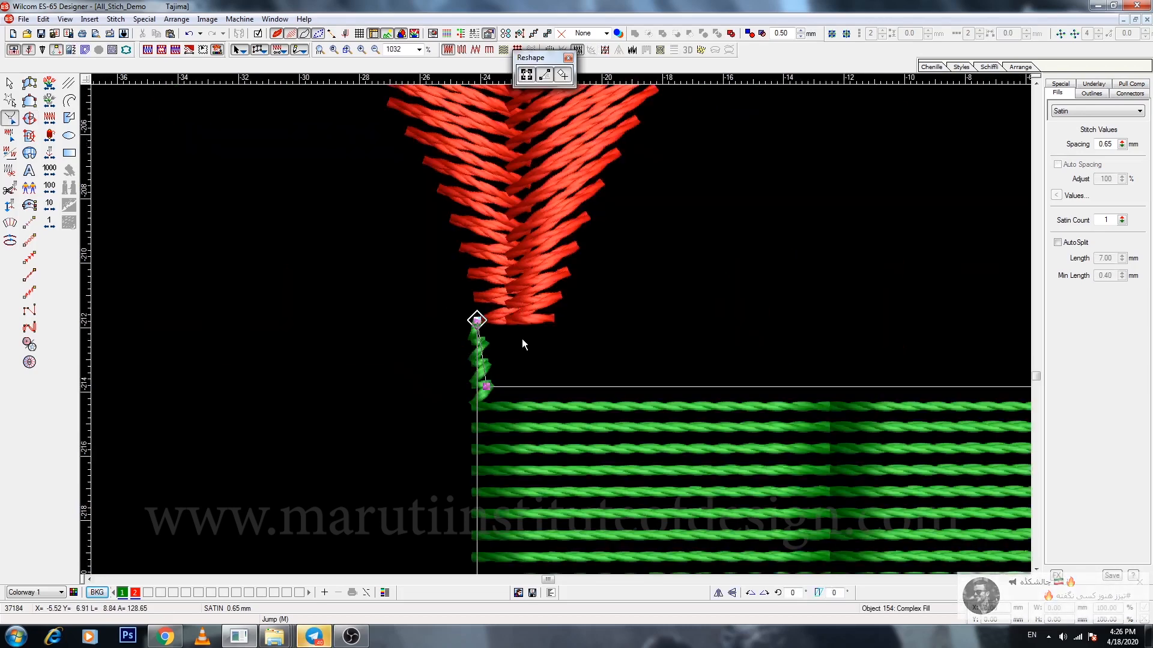
pyautogui.click(477, 320)
pyautogui.press('Delete')
pyautogui.press('Return')
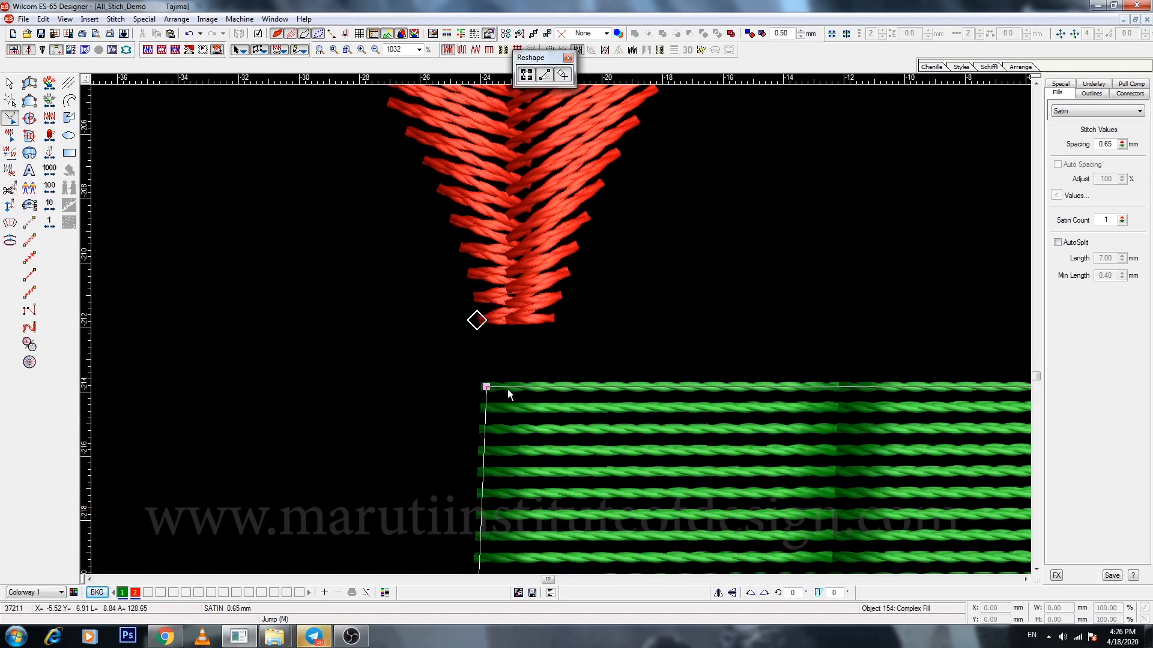
pyautogui.moveTo(486, 387); pyautogui.dragTo(477, 386)
pyautogui.press('Return')
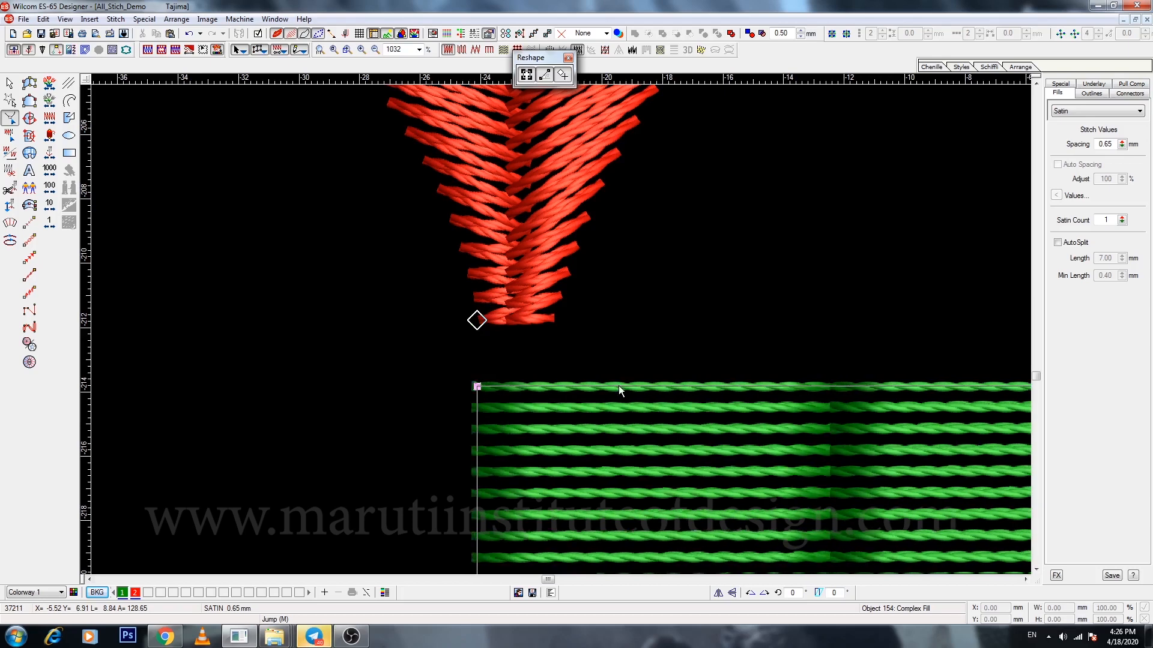
# Change the fill of the new bar in the ISLAND COIL row to Island Coil.
pyautogui.hotkey('shift', 'z')
pyautogui.hotkey('shift', 'z')
pyautogui.moveTo(527, 579); pyautogui.dragTo(555, 579)
pyautogui.hotkey('shift', 'z')
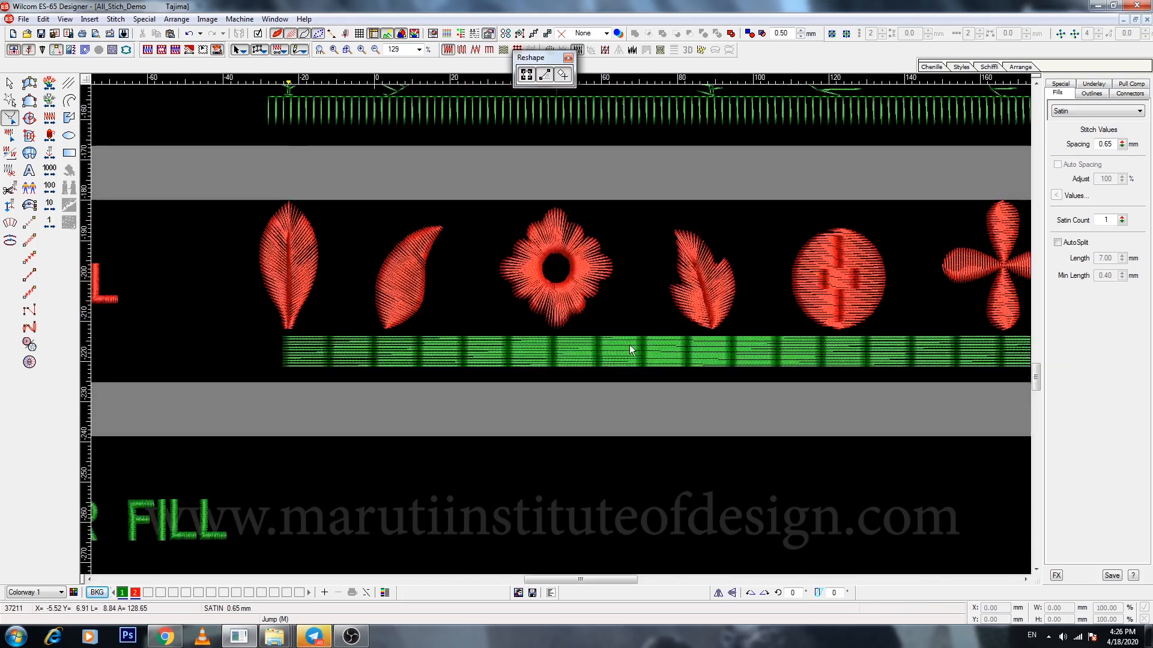
pyautogui.press('Escape')
pyautogui.click(1071, 111)
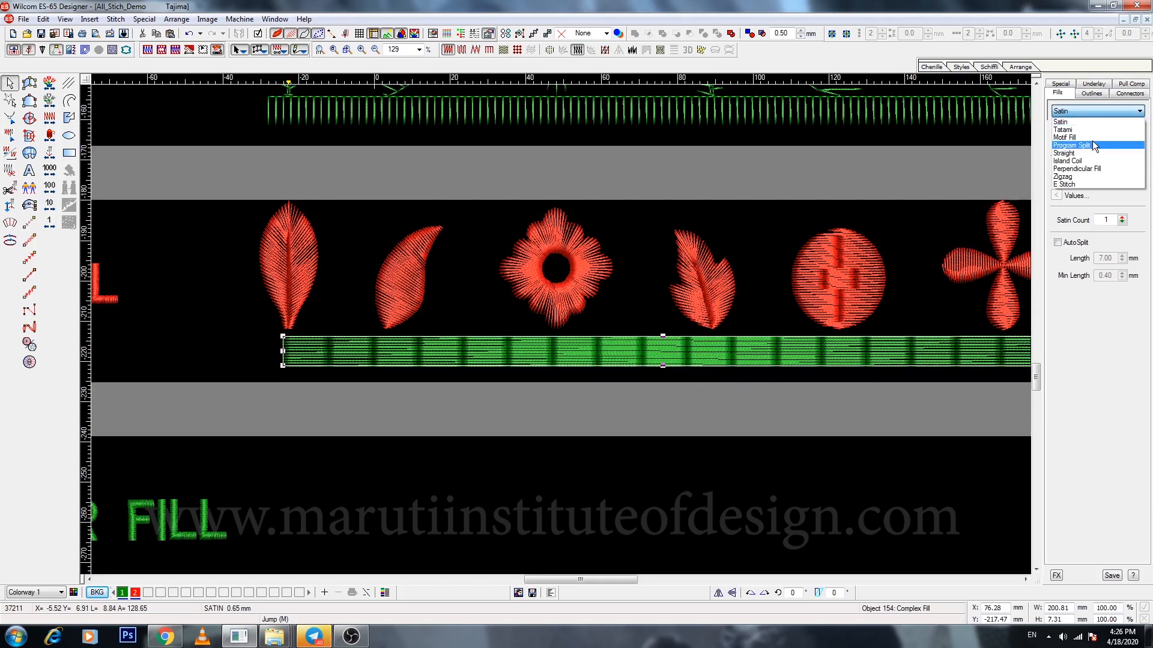
pyautogui.click(1075, 161)
pyautogui.press('z')
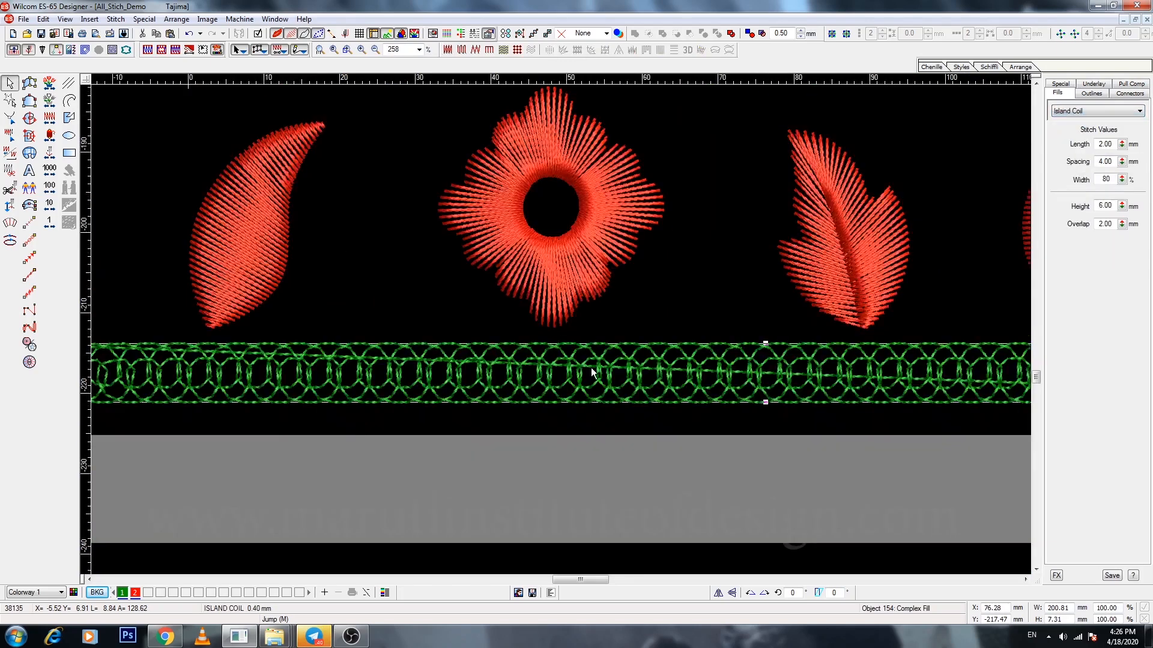
pyautogui.hotkey('shift', 'z')
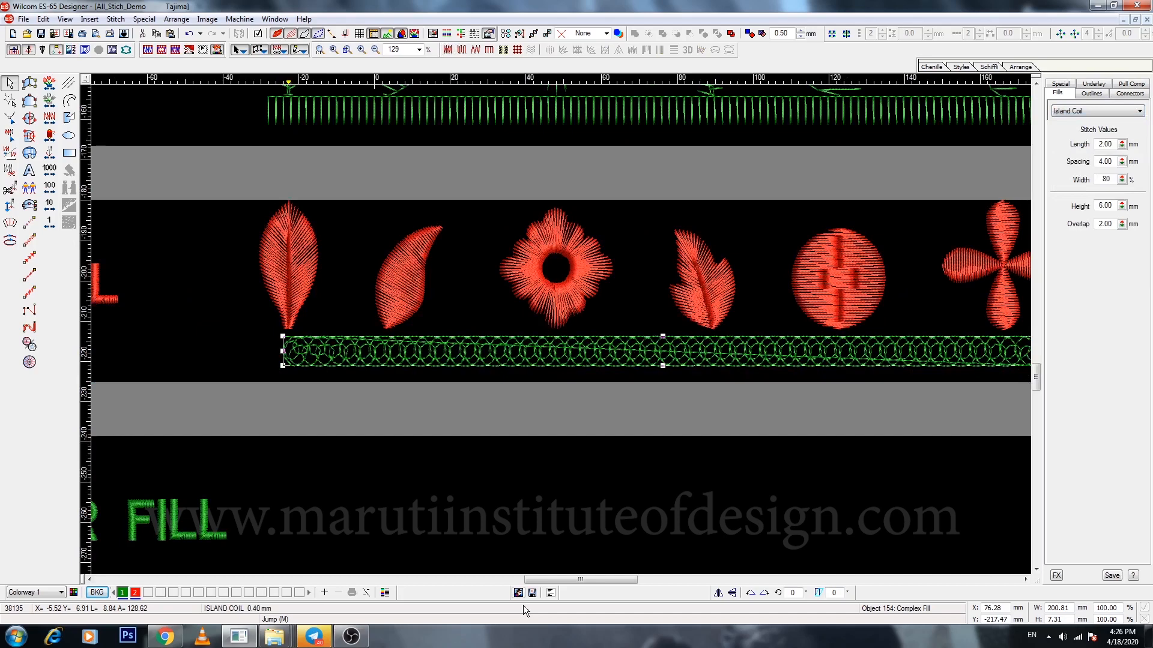
# Delete the remaining red satin shapes above the bar in the ISLAND COIL row.
pyautogui.moveTo(510, 580); pyautogui.dragTo(539, 550)
pyautogui.click(301, 274)
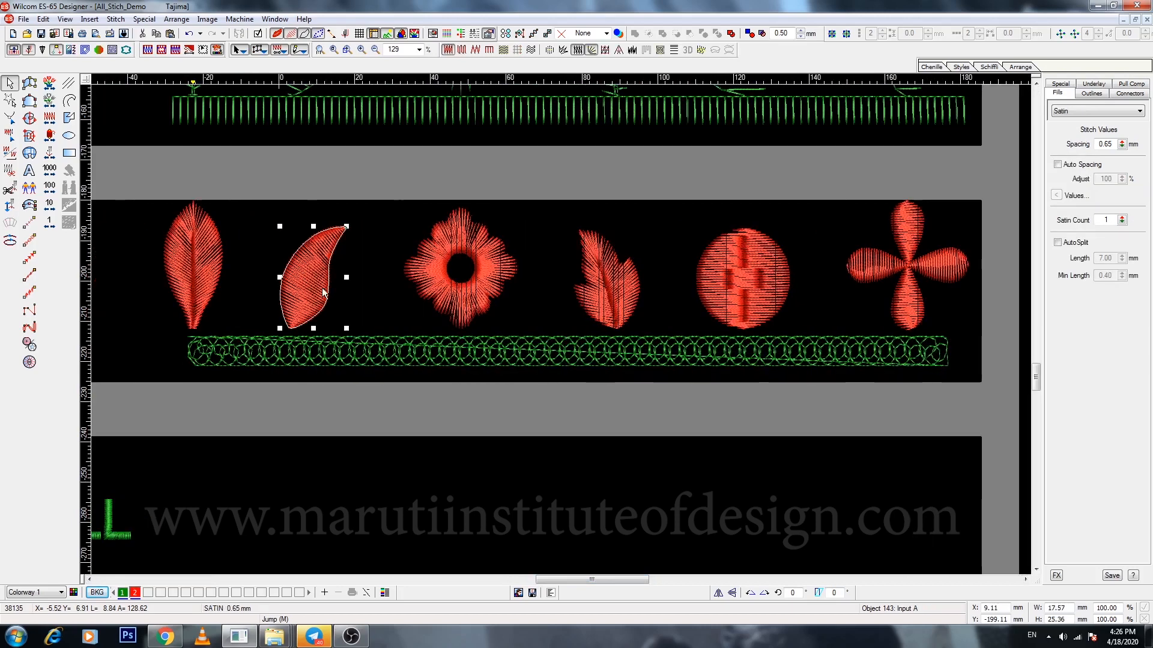
pyautogui.press('Delete')
pyautogui.press('Delete')
pyautogui.press('Delete')
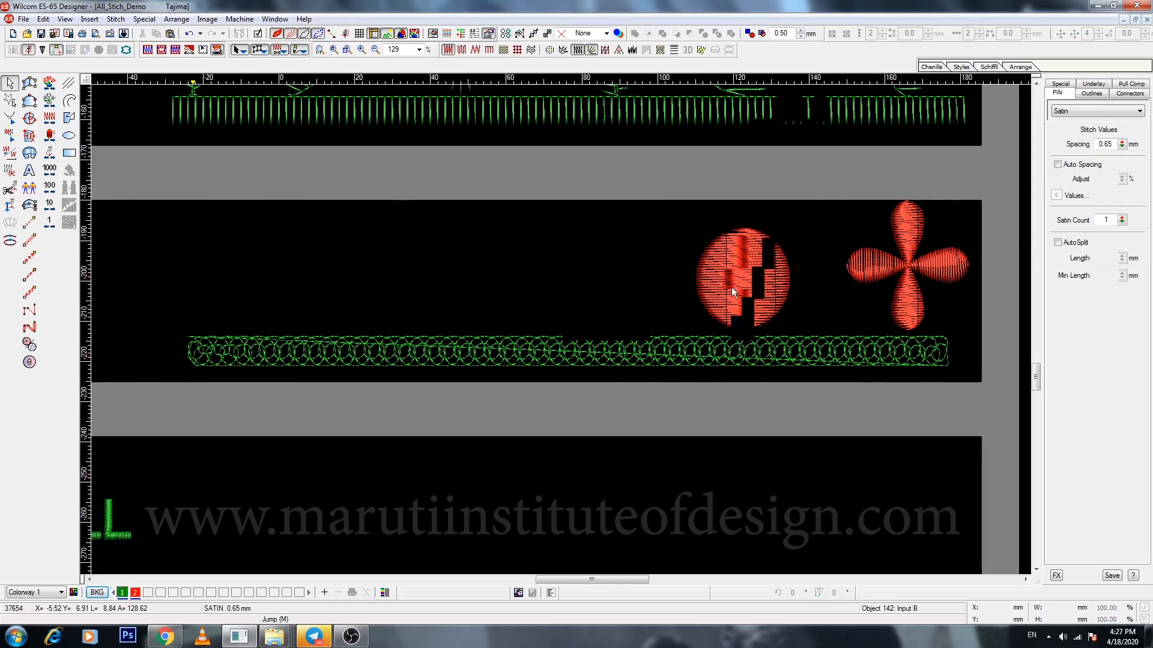
pyautogui.press('Delete')
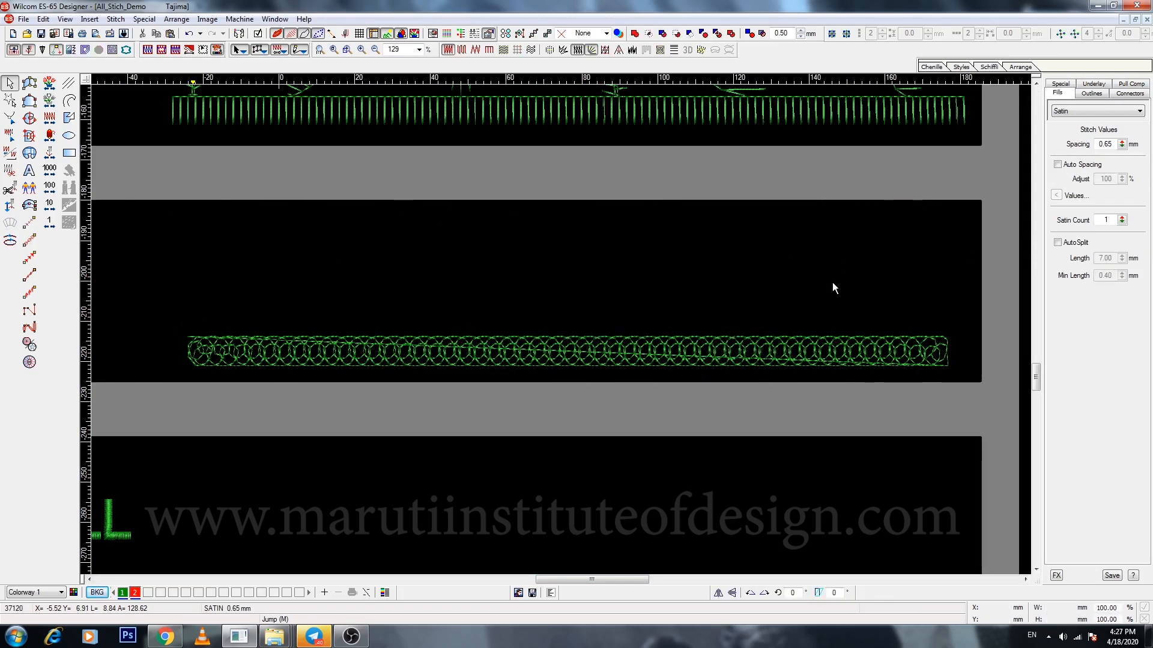
# Draw a solid vector circle about 21 mm in diameter above the bar in the ISLAND COIL row.
pyautogui.press('b')
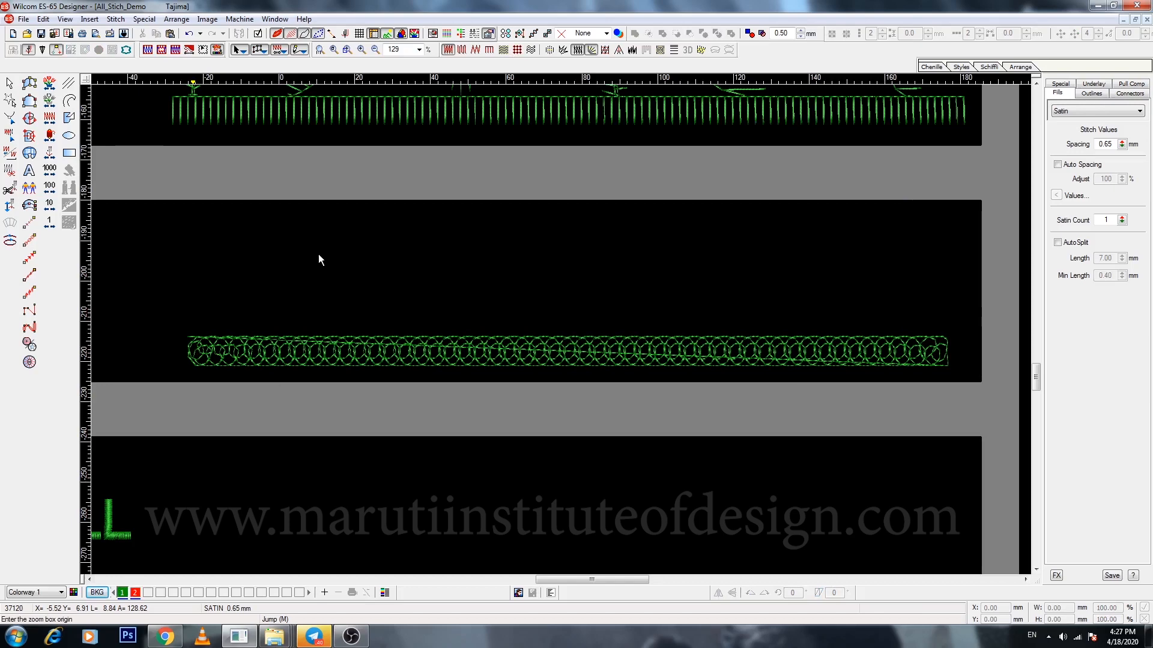
pyautogui.moveTo(178, 219); pyautogui.dragTo(763, 380)
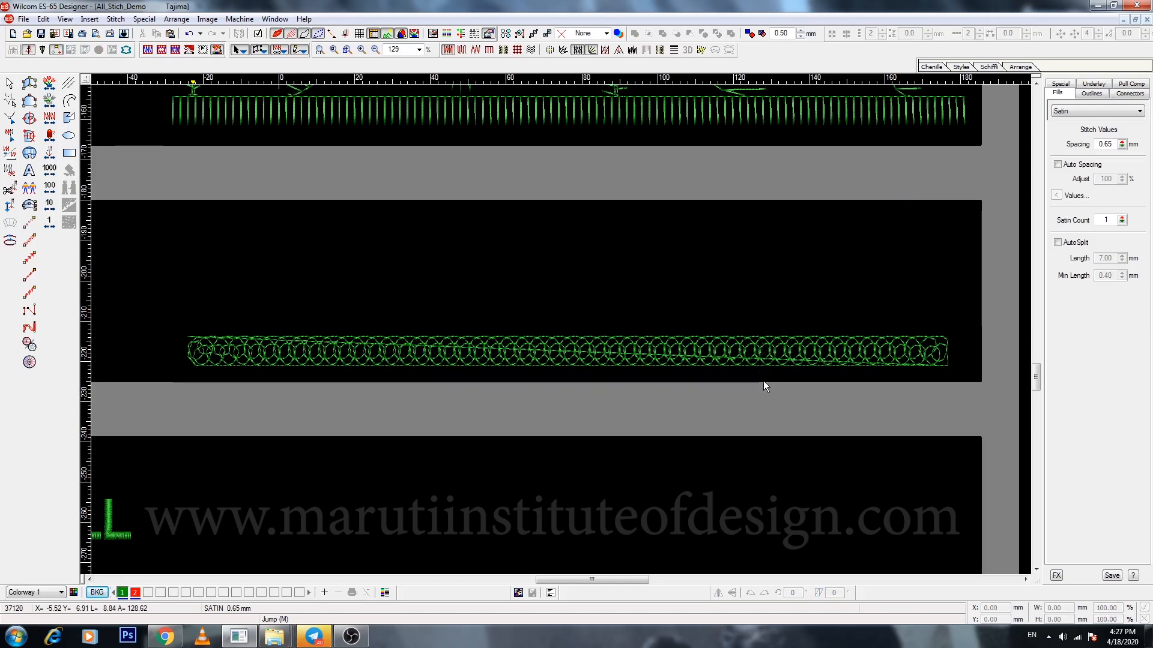
pyautogui.press('e')
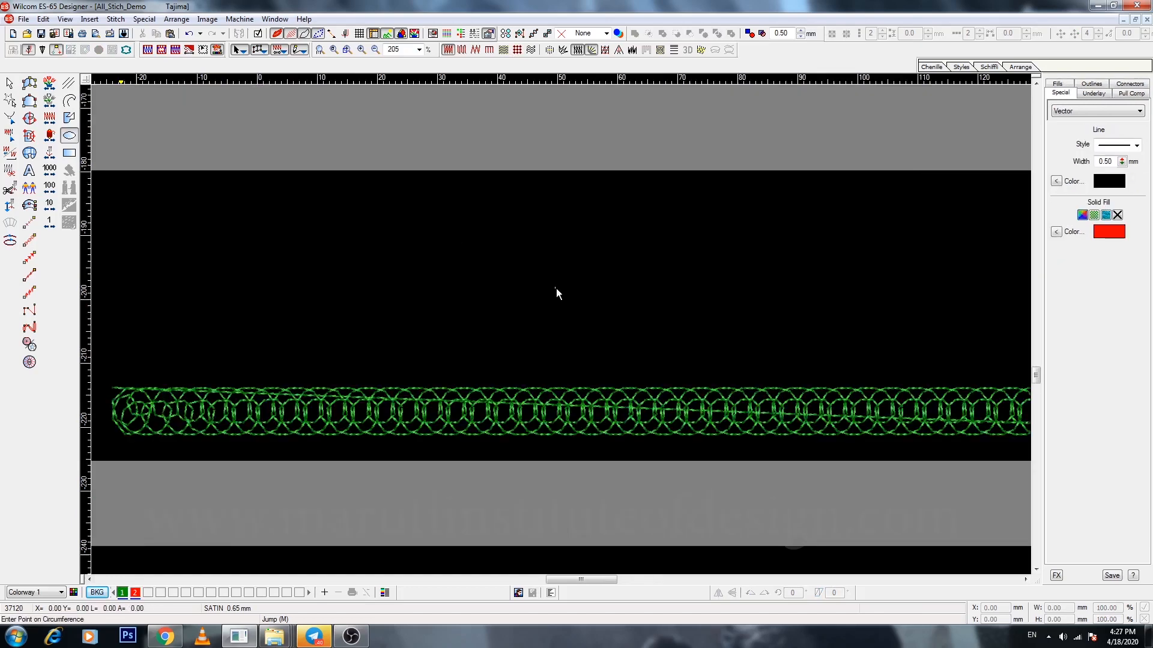
pyautogui.click(555, 287)
pyautogui.click(587, 340)
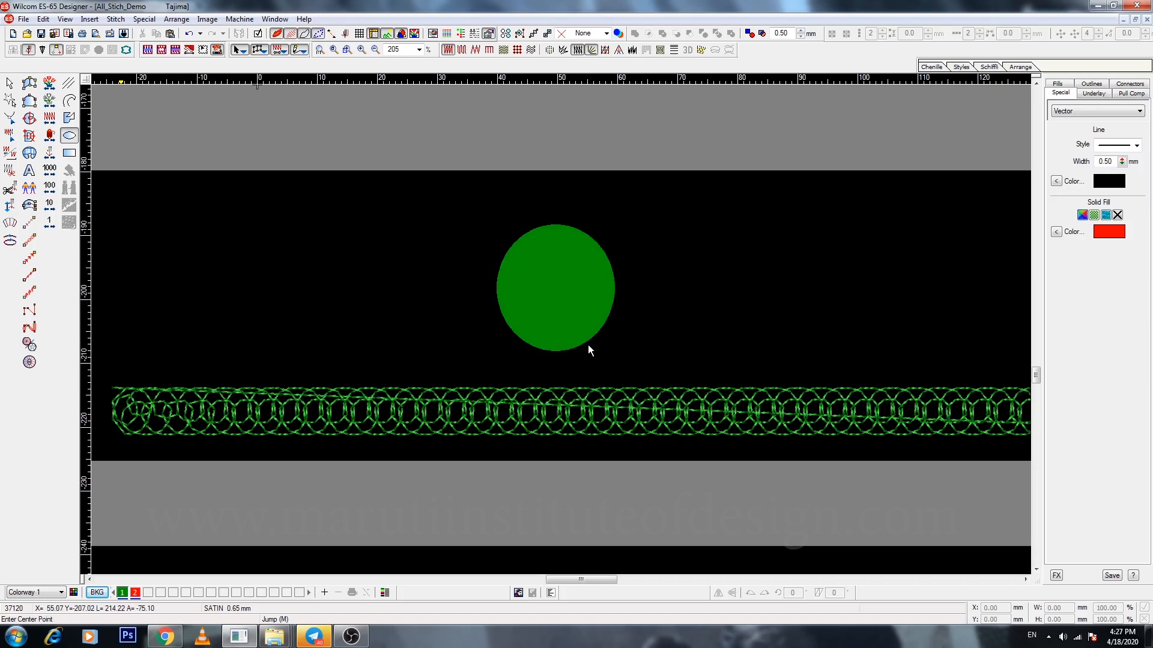
pyautogui.press('Escape')
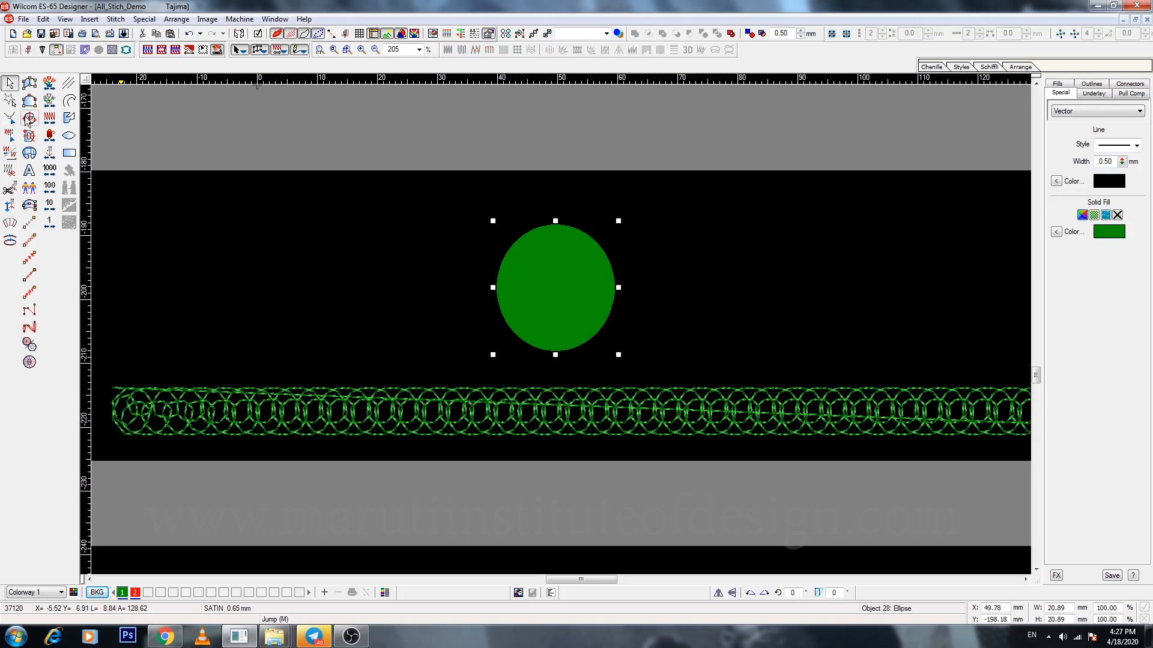
# Convert the vector circle to a Complex Fill object with its stitch entry point on the right edge.
pyautogui.click(29, 119)
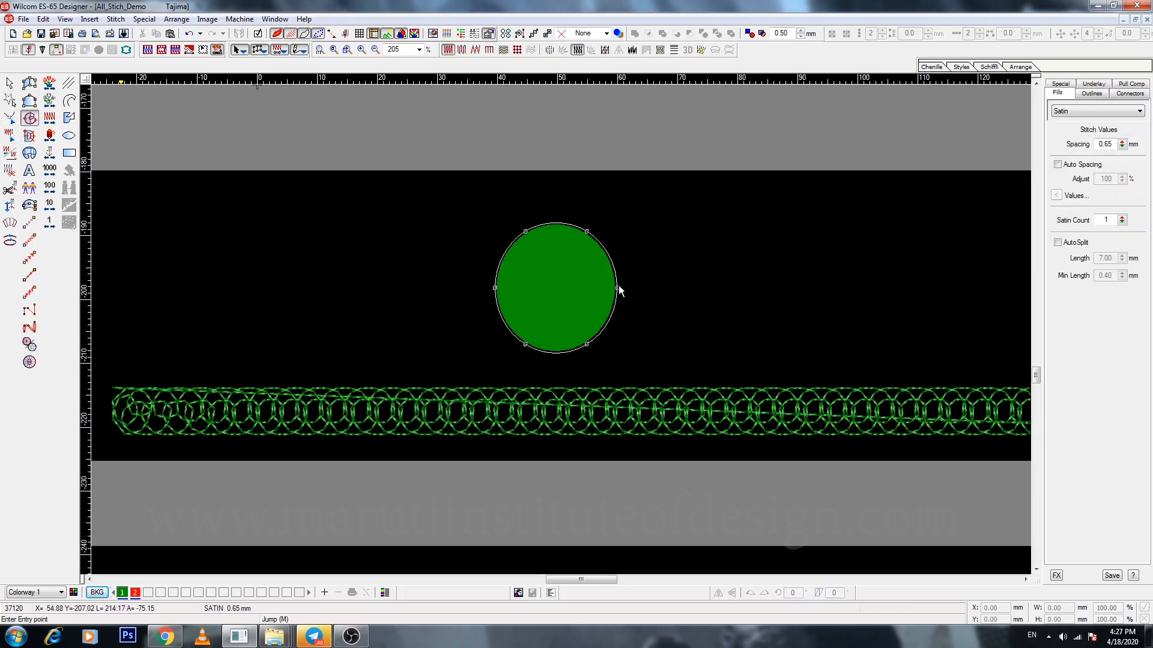
pyautogui.click(619, 289)
pyautogui.press('Return')
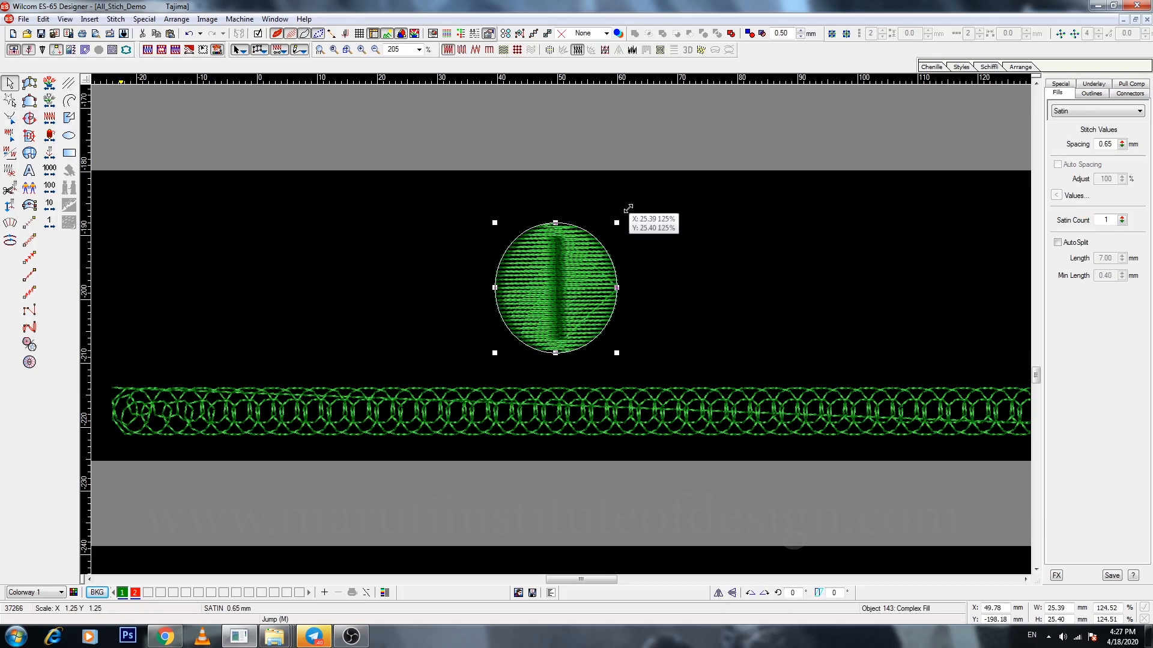
# Enlarge the circle to about 26 mm in diameter and change its fill to Island Coil.
pyautogui.moveTo(628, 209); pyautogui.dragTo(631, 206)
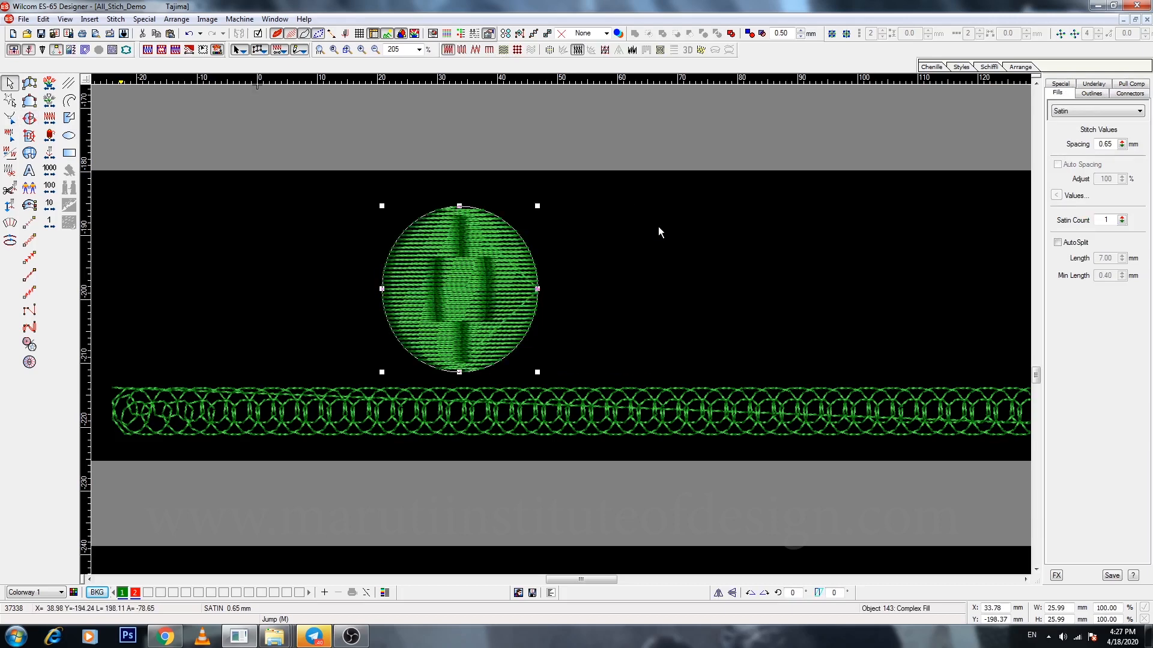
pyautogui.click(1085, 111)
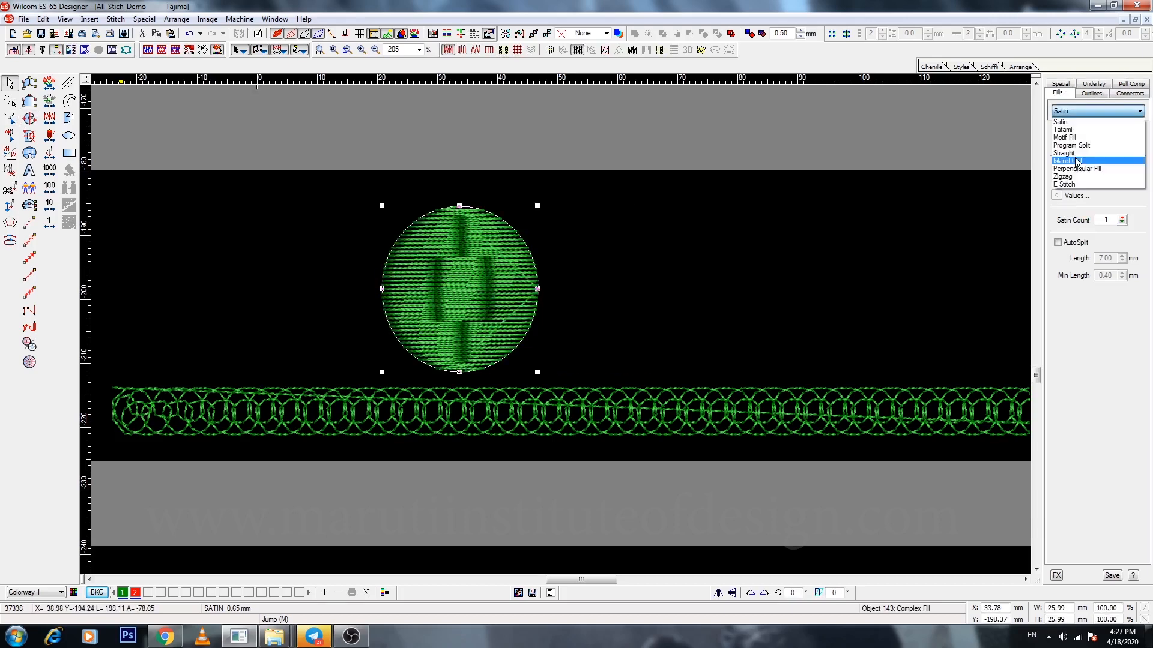
pyautogui.click(1075, 159)
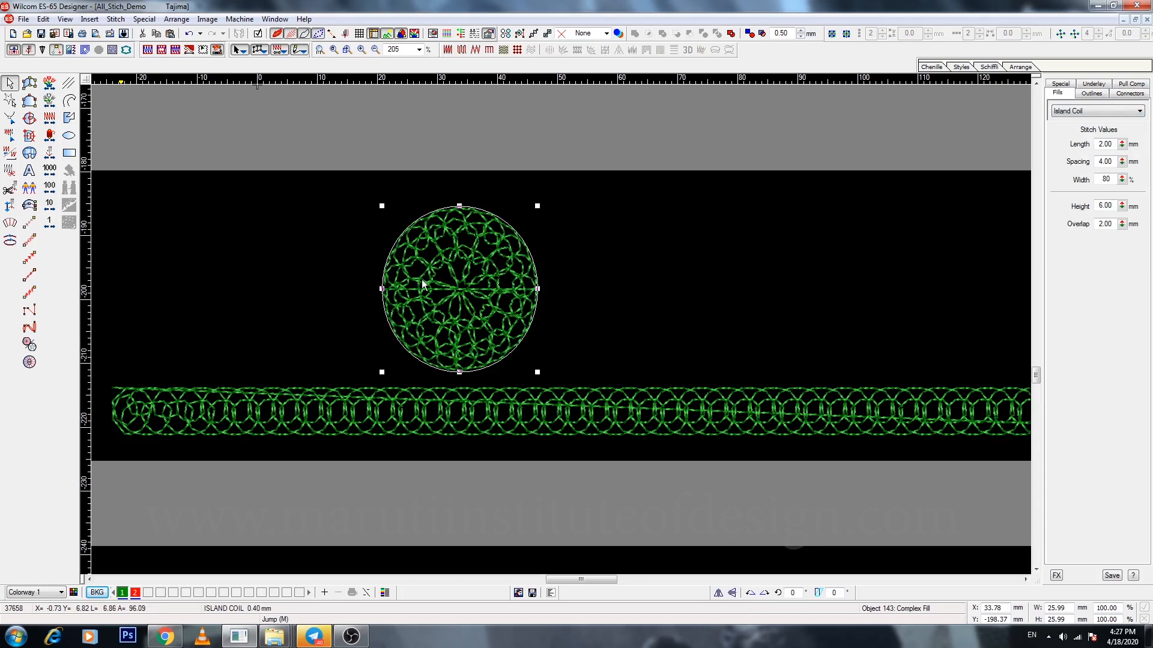
# Draw a curved, pointed paisley shape about 14 mm wide and 26 mm high to the right of the circle with Complex Fill.
pyautogui.press('c')
pyautogui.click(710, 360)
pyautogui.click(664, 293)
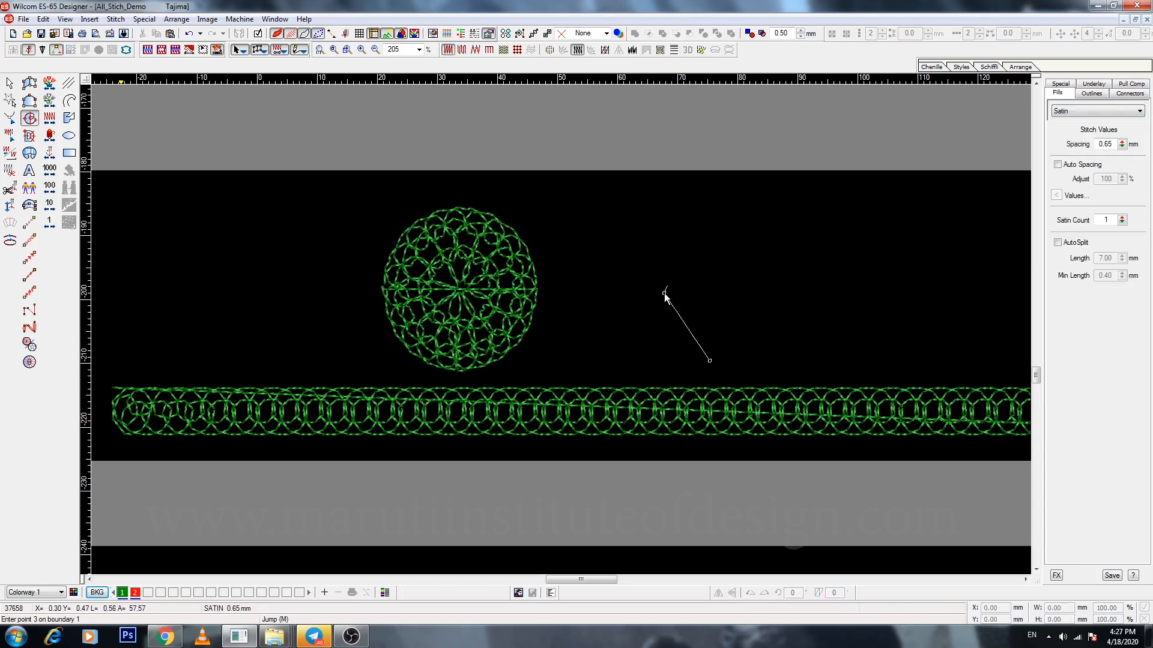
pyautogui.click(748, 194)
pyautogui.click(728, 327)
pyautogui.press('Return')
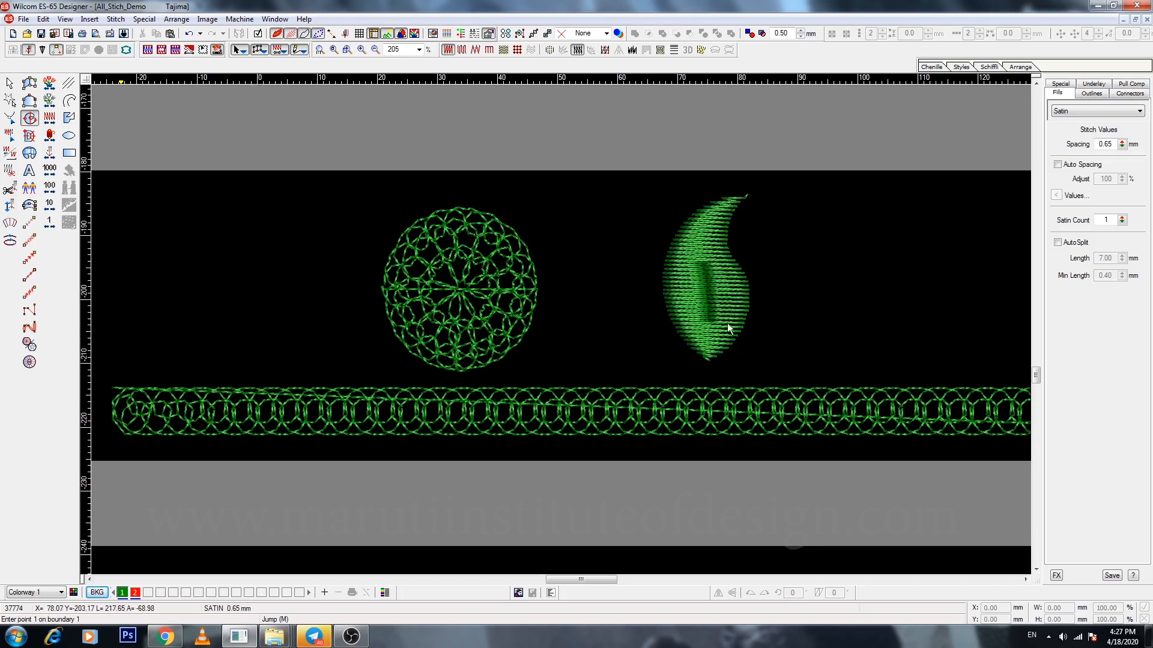
pyautogui.press('Escape')
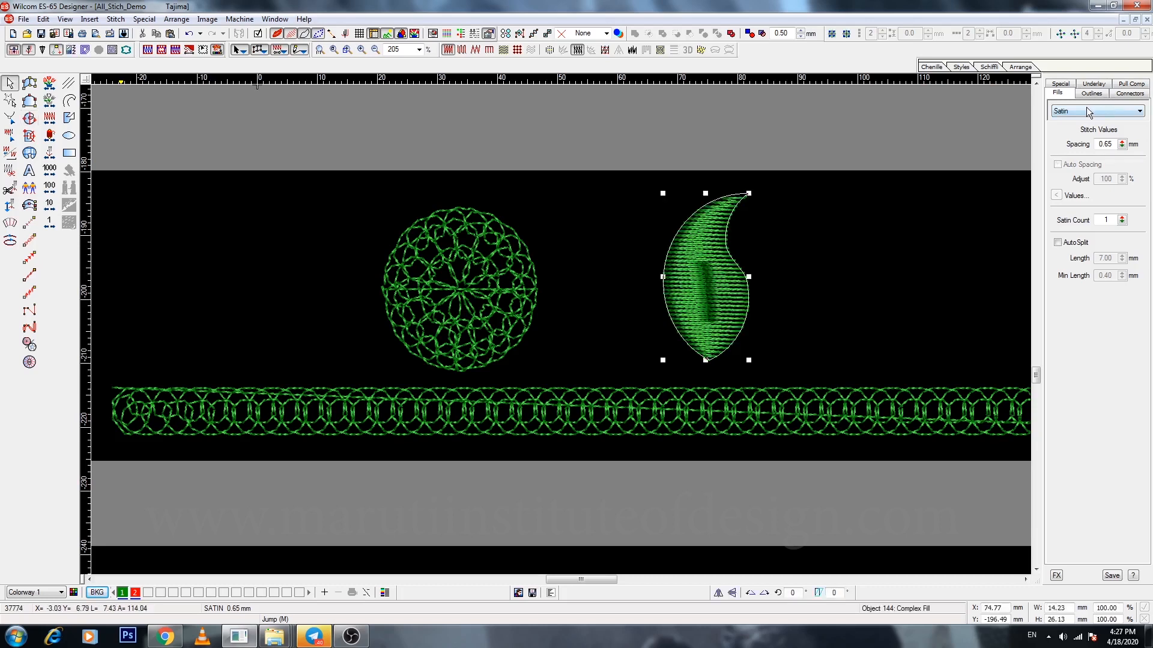
# Change the paisley shape's fill to Island Coil and move it closer to the circle.
pyautogui.click(1085, 107)
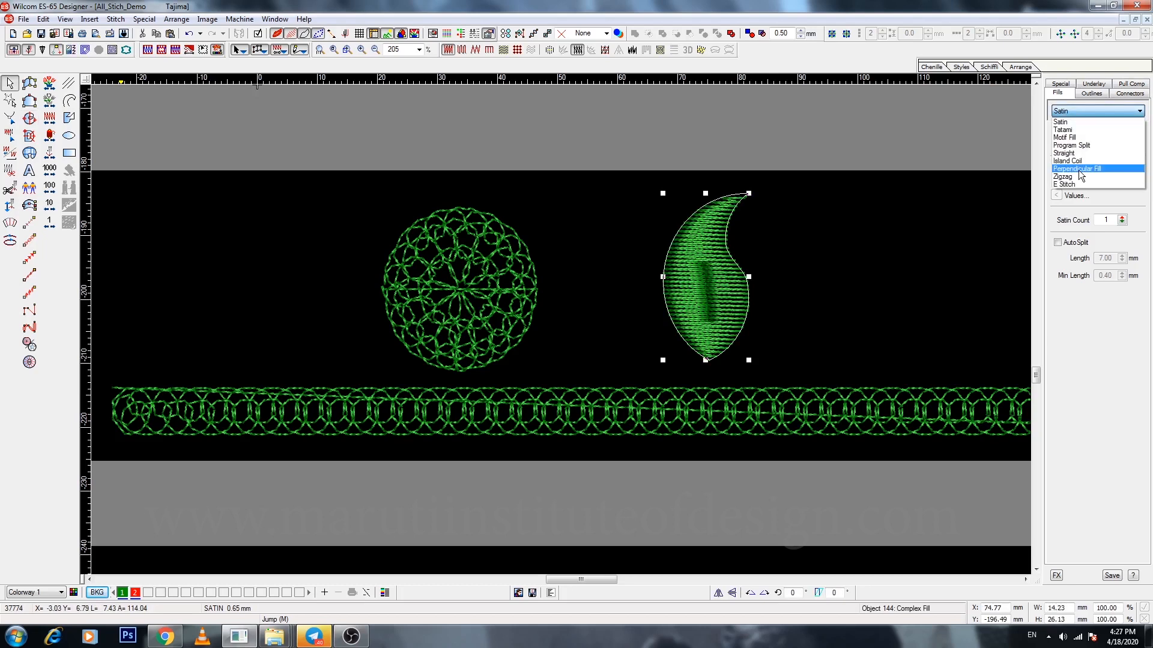
pyautogui.click(1067, 161)
pyautogui.moveTo(574, 580); pyautogui.dragTo(581, 582)
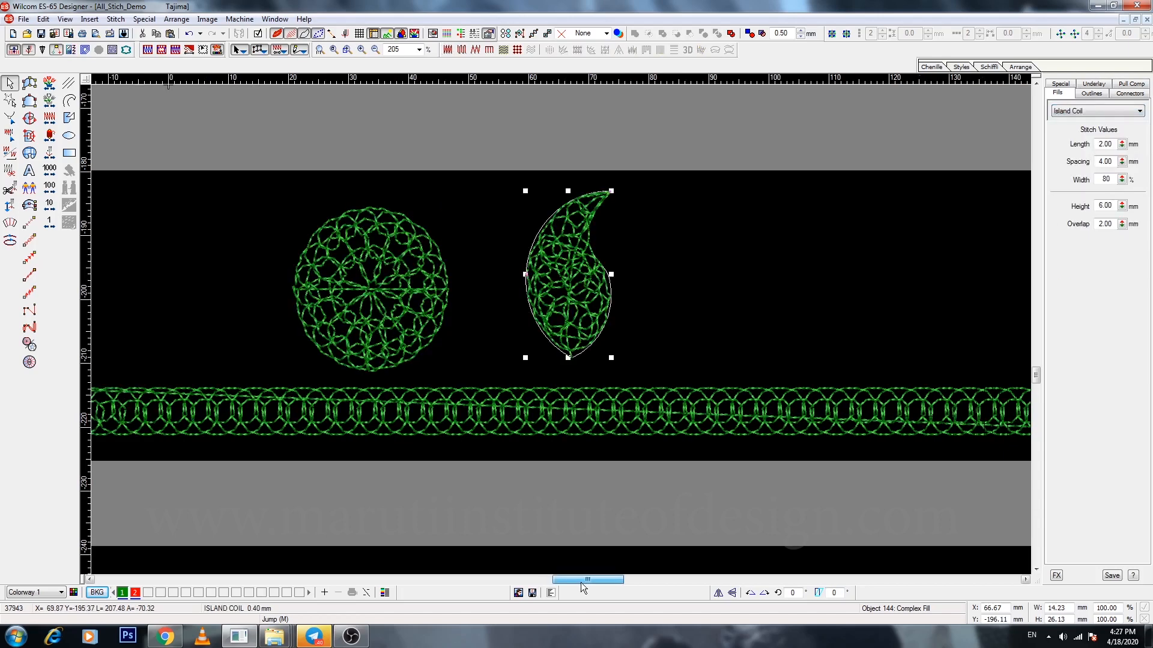
# Draw a solid vector teardrop about 13 mm wide and 26 mm high to the right of the paisley shape.
pyautogui.hotkey('shift', 'z')
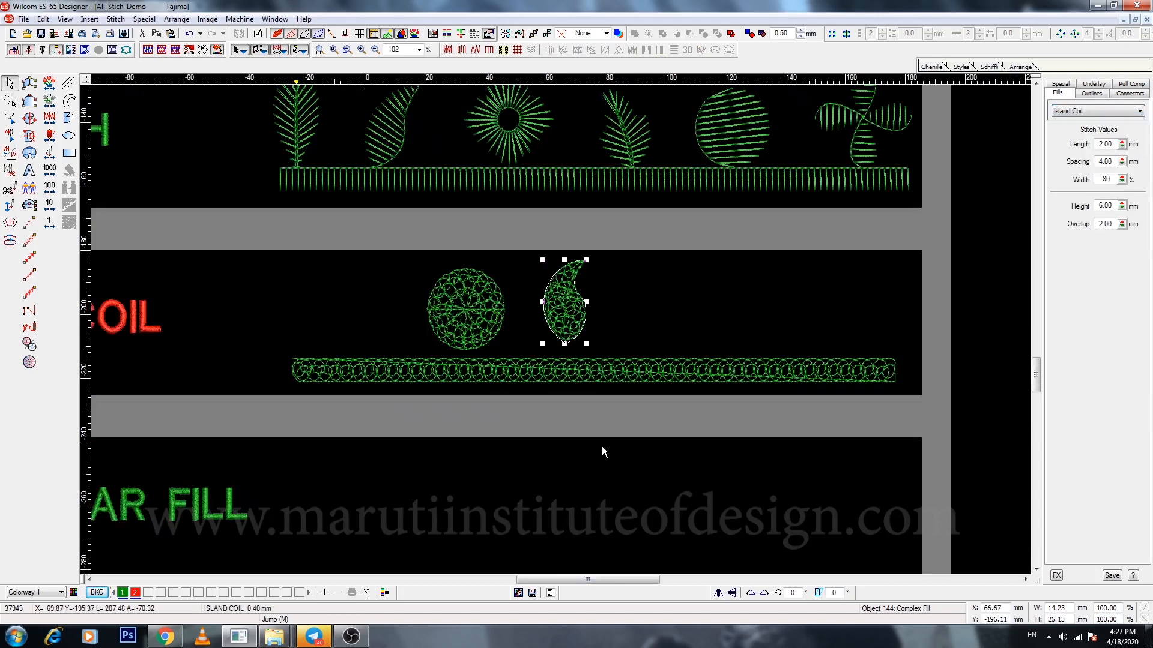
pyautogui.press('z')
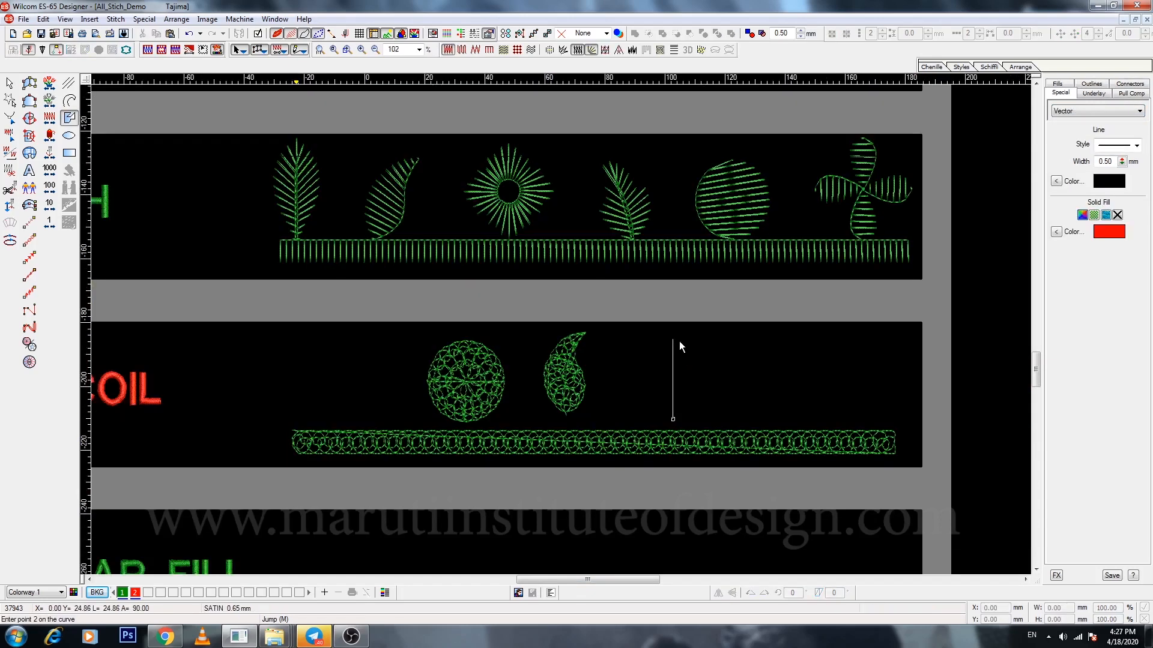
pyautogui.click(673, 340)
pyautogui.press('Return')
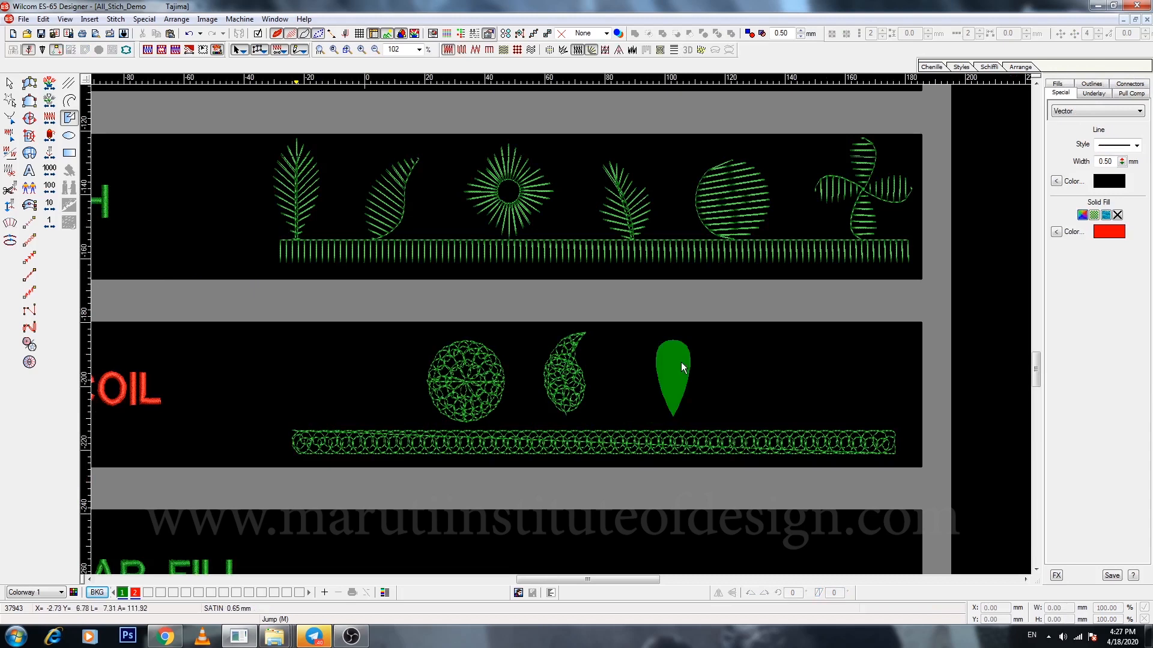
pyautogui.press('Escape')
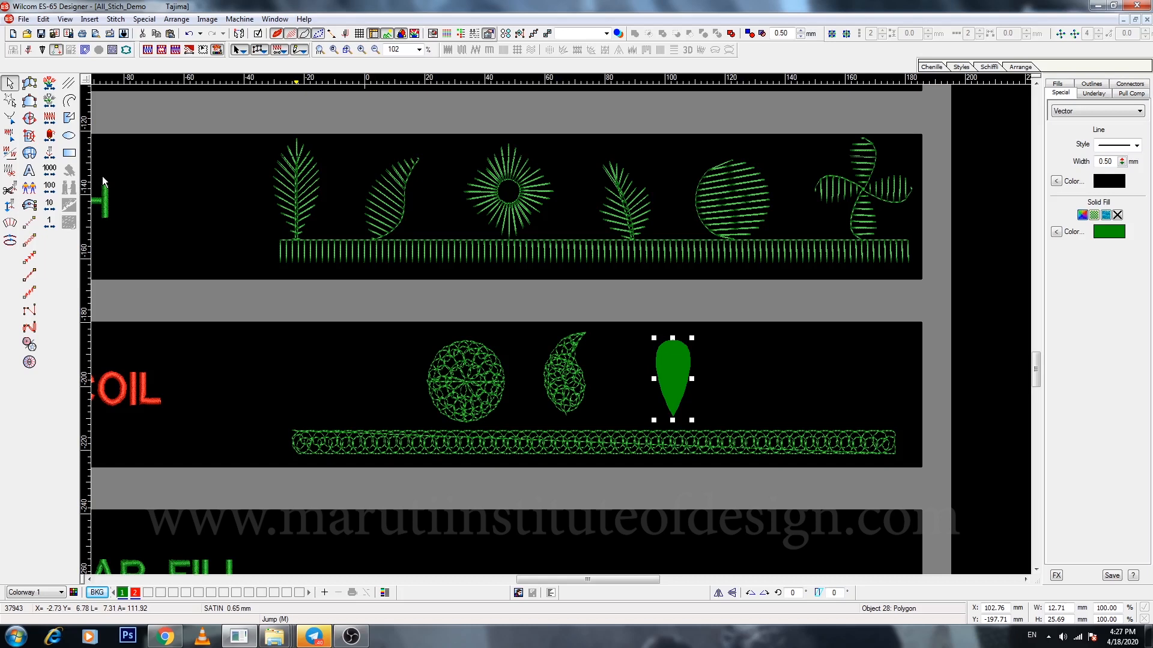
# Turn the vector teardrop into a Run outline and convert that outline to a Complex Fill shape with Island Coil.
pyautogui.click(29, 223)
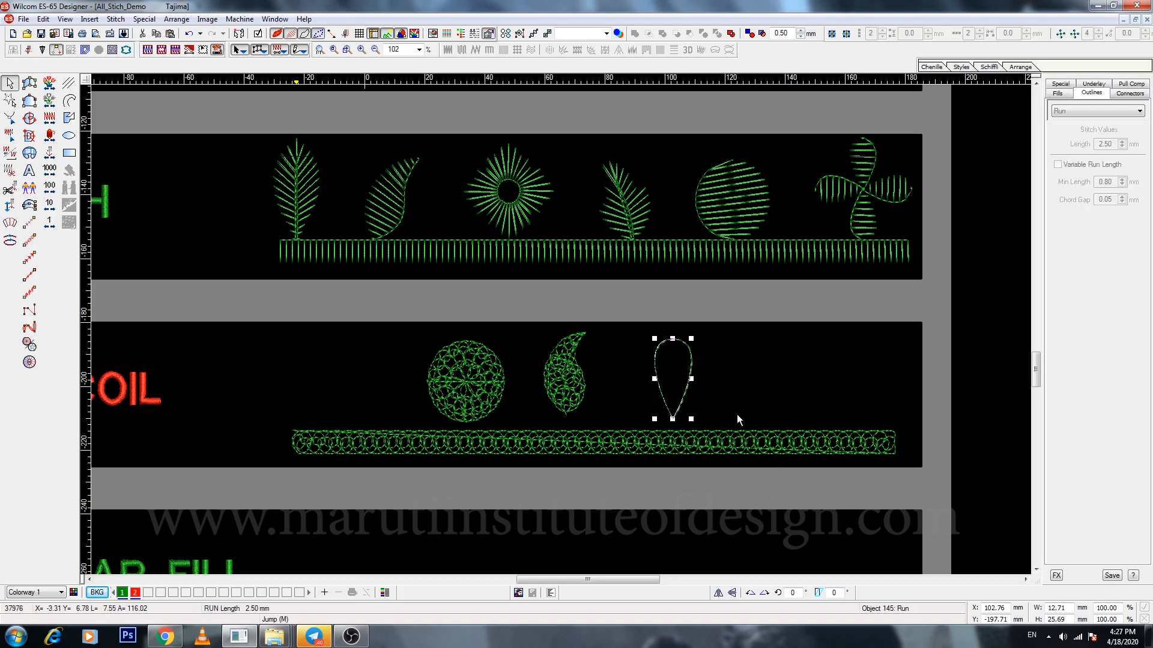
pyautogui.click(739, 409)
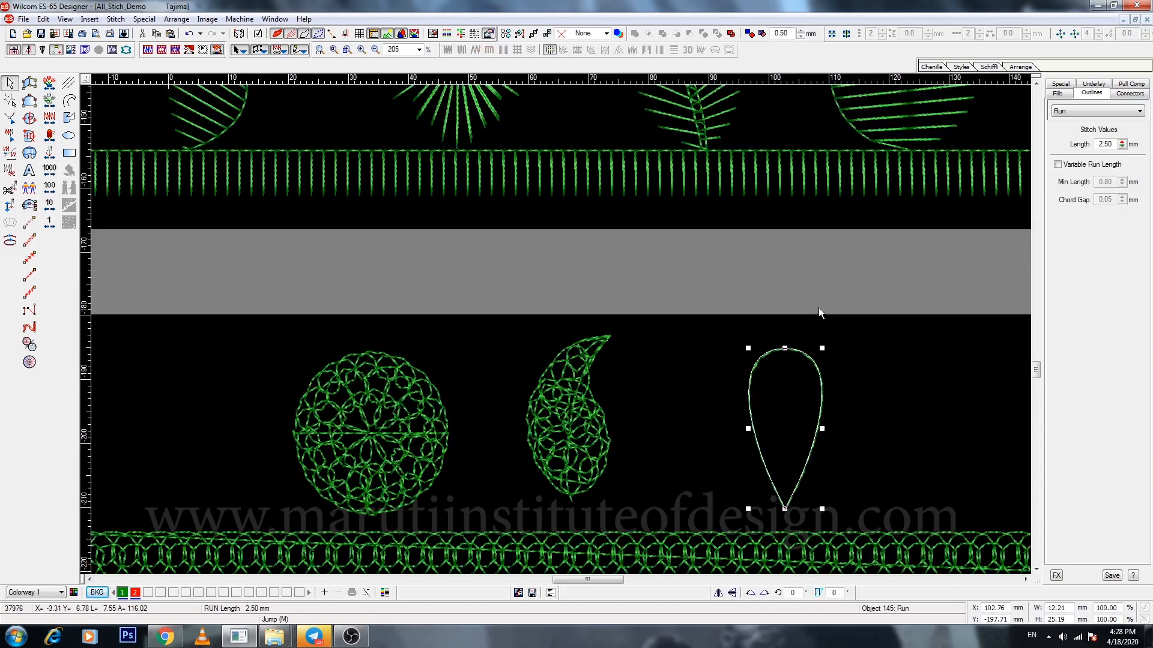
pyautogui.click(731, 34)
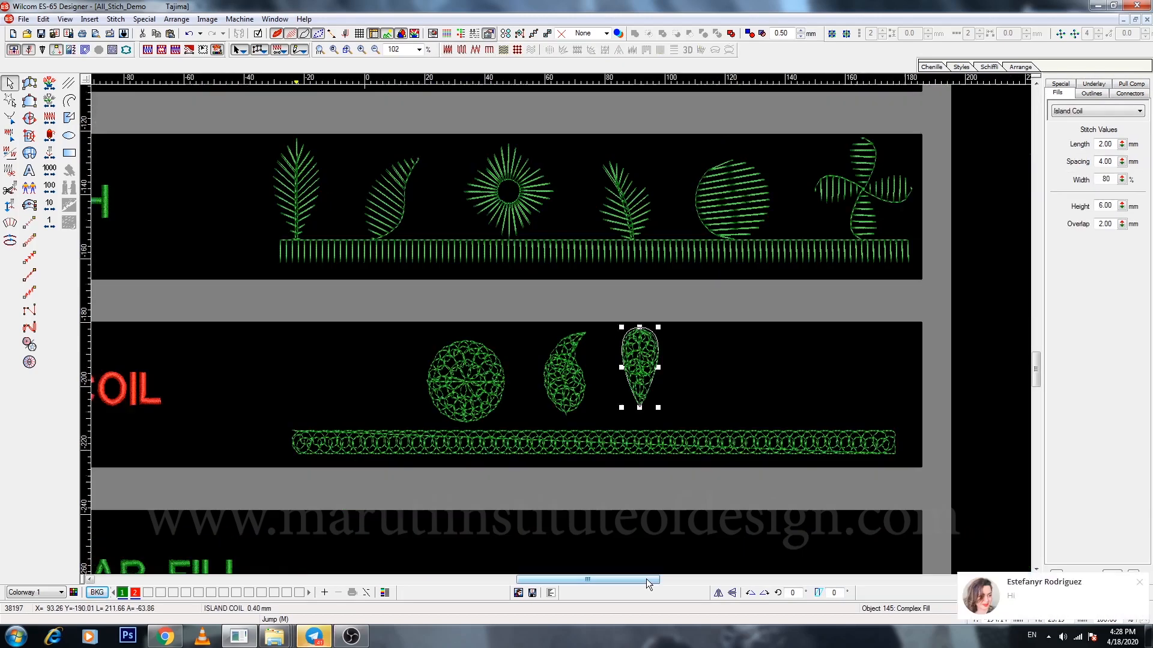
# Examine the chart's completed rows, the fill types available for the ISLAND COIL circle and the fill settings of the COUNTER row's group.
pyautogui.moveTo(646, 579); pyautogui.dragTo(628, 576)
pyautogui.scroll(-1, 622, 517)
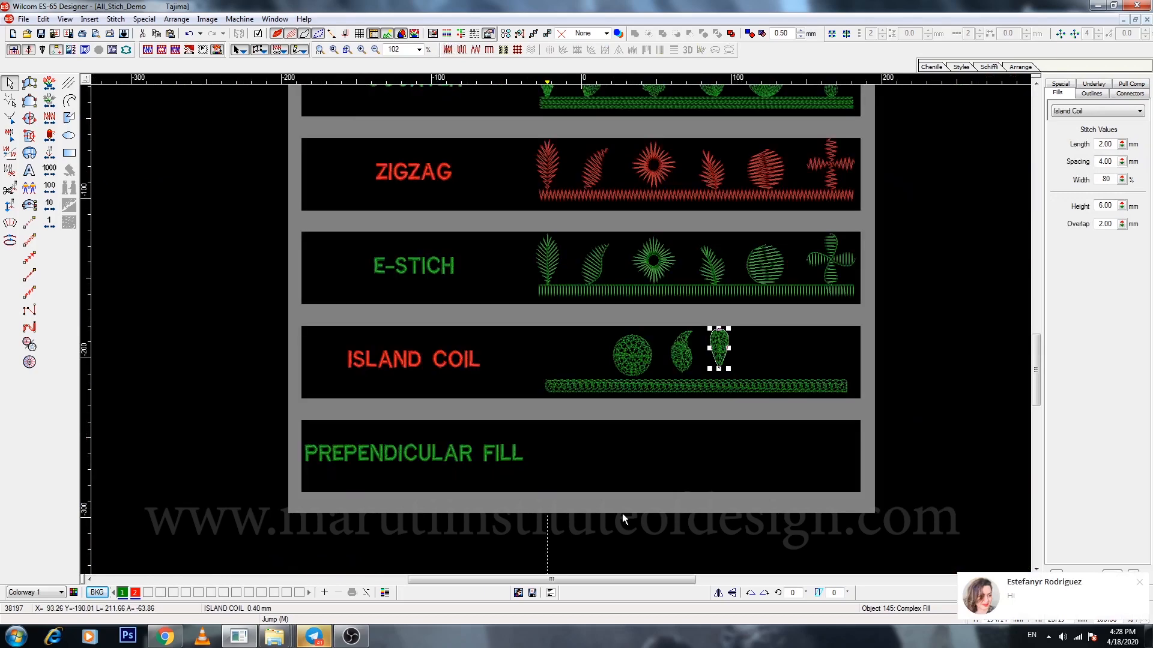
pyautogui.scroll(-1, 621, 514)
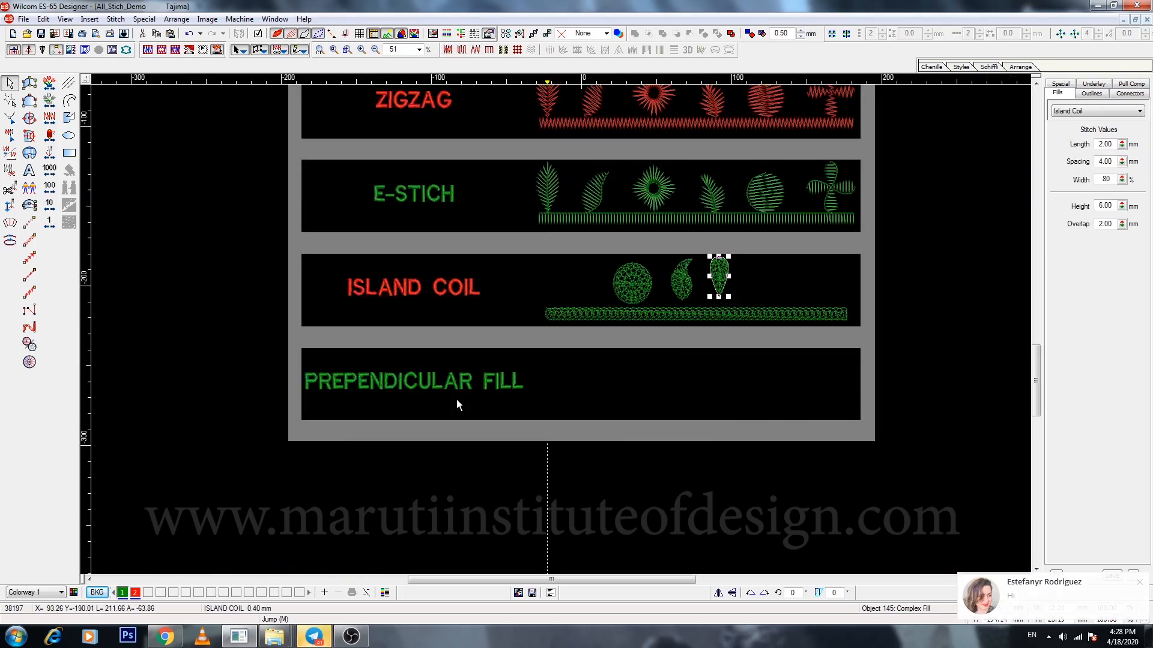
pyautogui.click(525, 309)
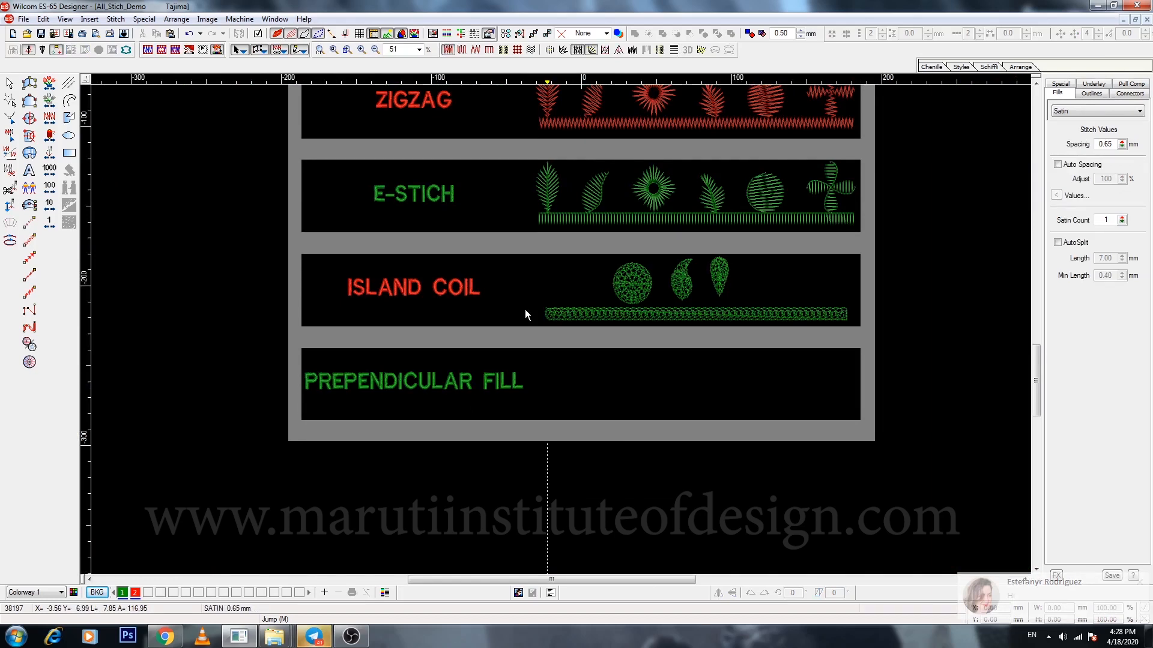
pyautogui.click(632, 282)
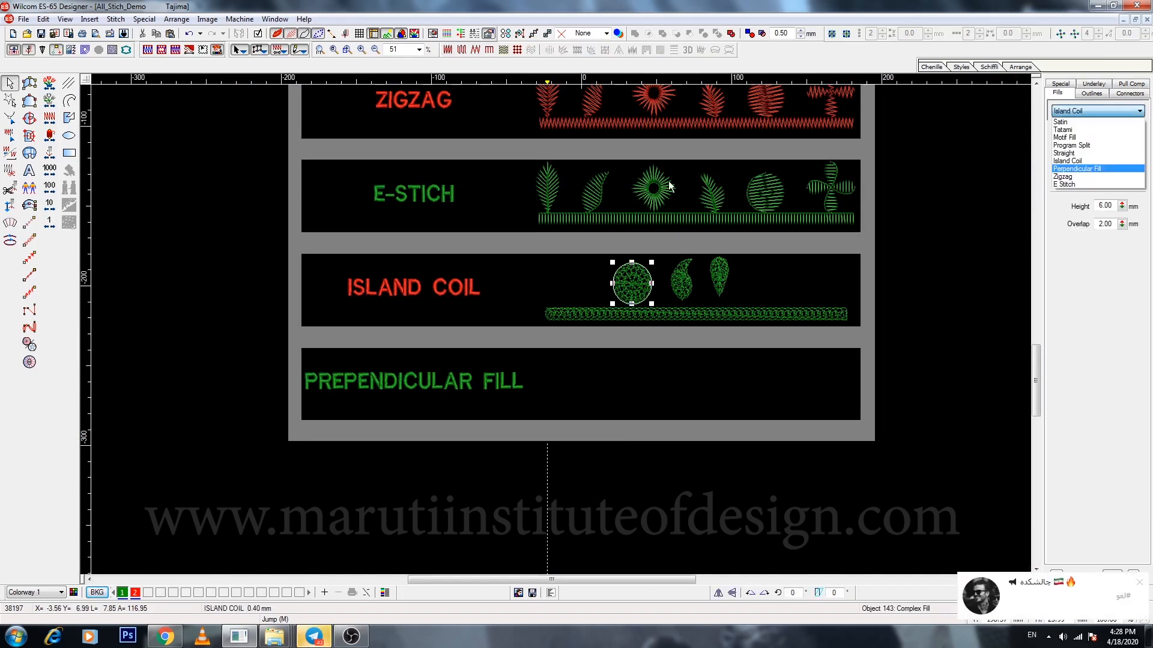
pyautogui.click(722, 233)
pyautogui.scroll(3, 941, 264)
pyautogui.click(668, 158)
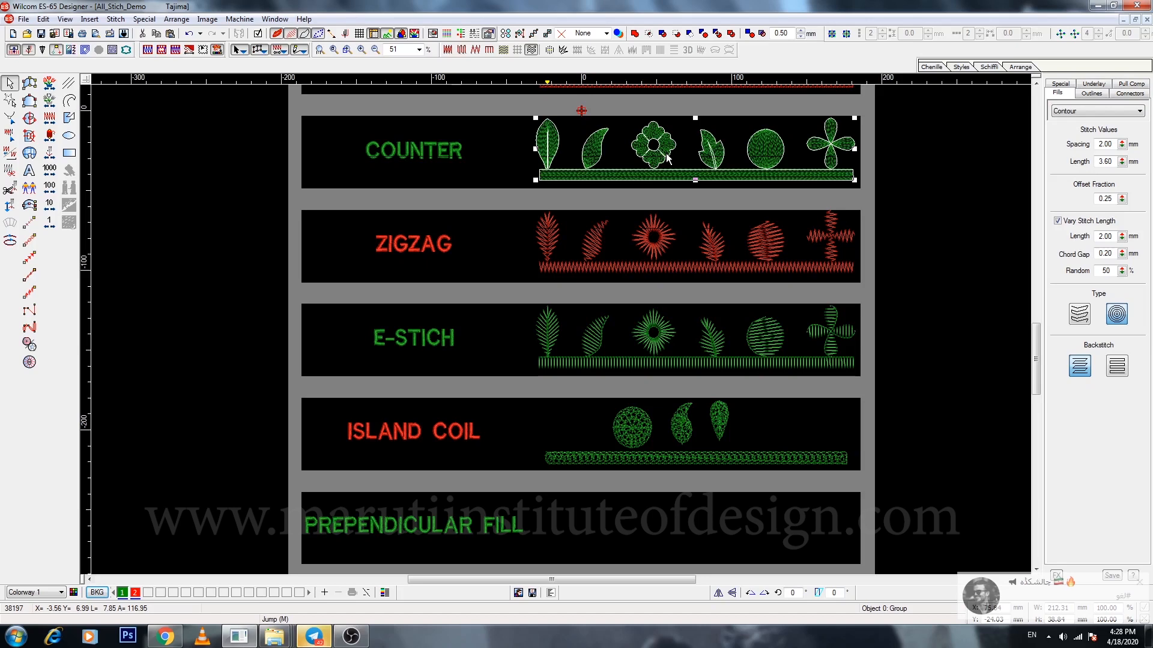
pyautogui.scroll(-2, 895, 530)
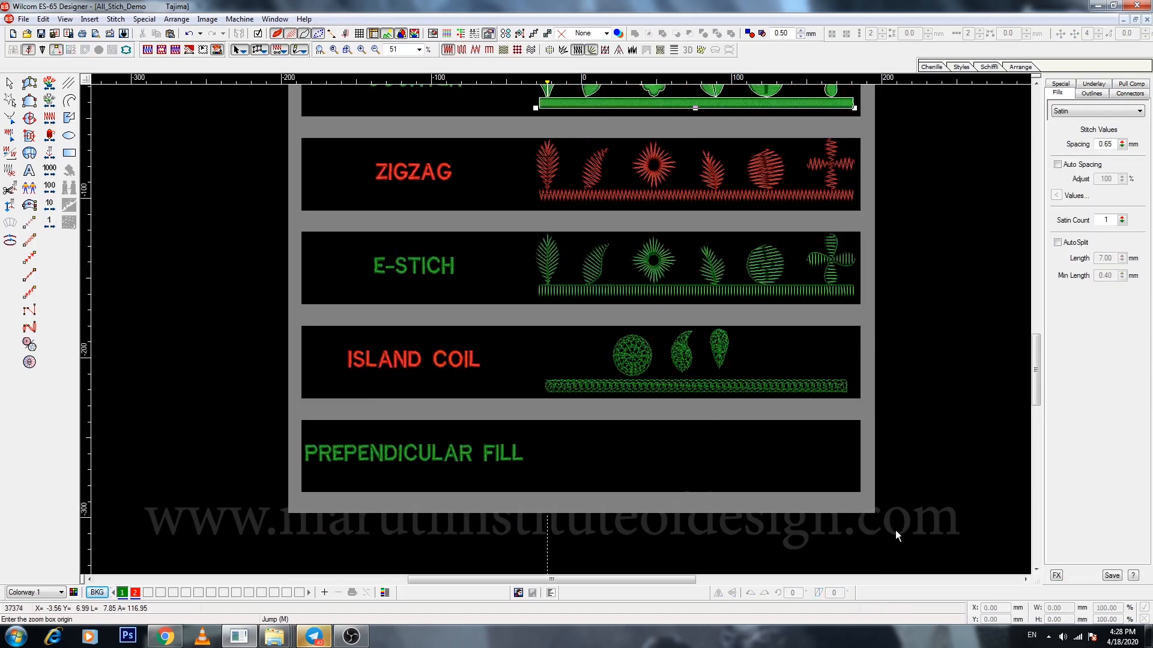
# Copy the Island Coil bar into the PREPENDICULAR FILL row and change the copy's fill to Perpendicular Fill.
pyautogui.moveTo(896, 530); pyautogui.dragTo(546, 272)
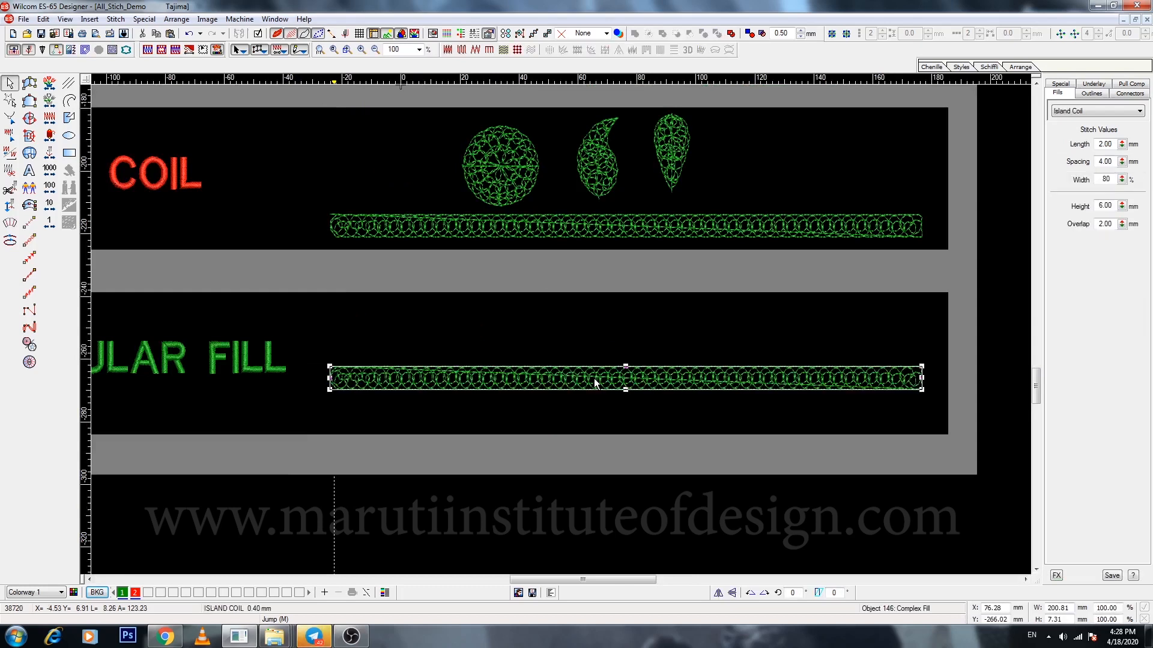
pyautogui.click(1098, 111)
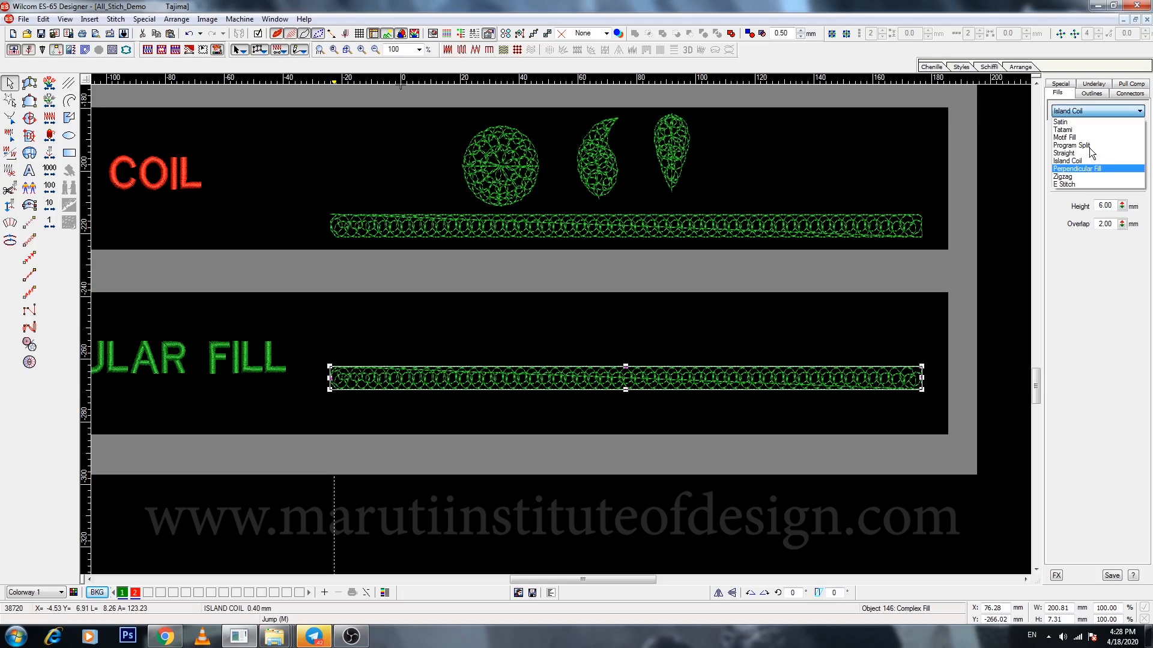
pyautogui.click(1077, 169)
# Copy the circle, paisley and teardrop from the ISLAND COIL row to above the bar in the PREPENDICULAR FILL row.
pyautogui.click(507, 176)
pyautogui.moveTo(508, 176); pyautogui.dragTo(494, 324)
pyautogui.moveTo(602, 161); pyautogui.dragTo(575, 334)
pyautogui.click(676, 151)
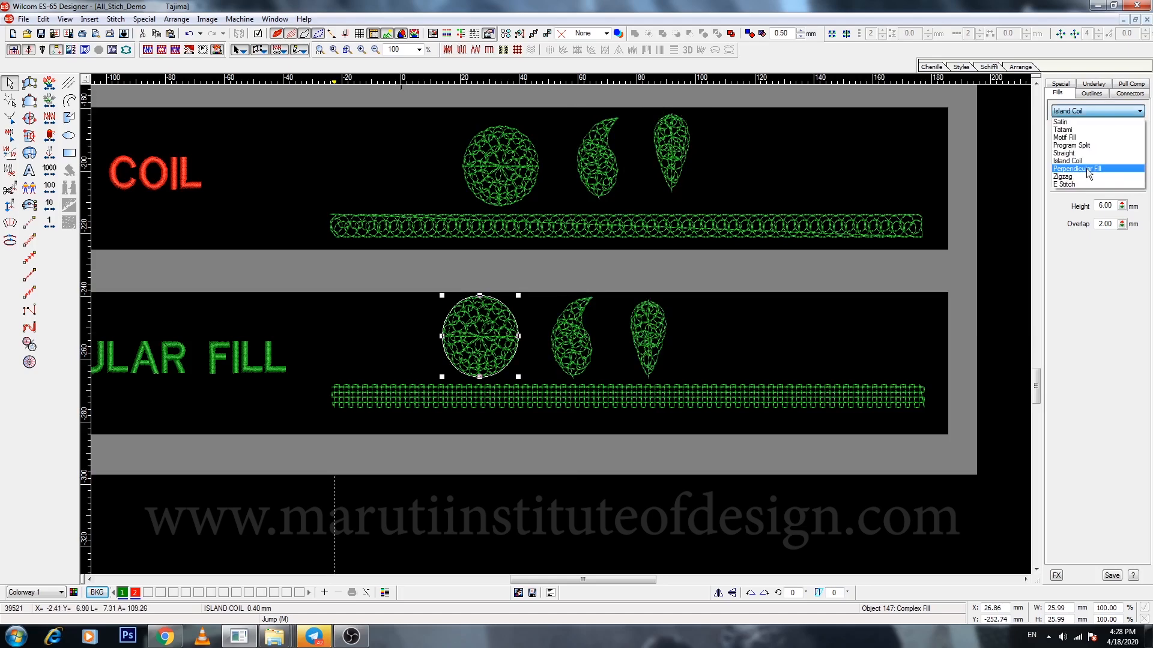
# Change the fill of the copied circle, paisley and teardrop to Perpendicular Fill and reselect the circle.
pyautogui.click(1087, 169)
pyautogui.press('Tab')
pyautogui.click(1097, 110)
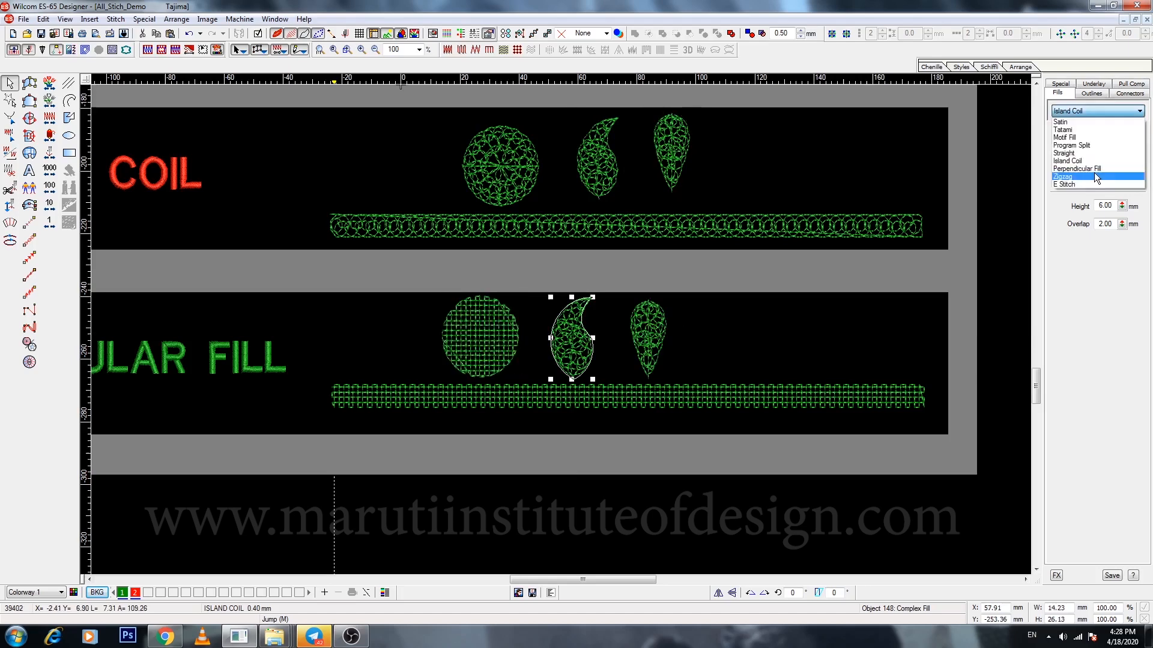
pyautogui.click(1093, 169)
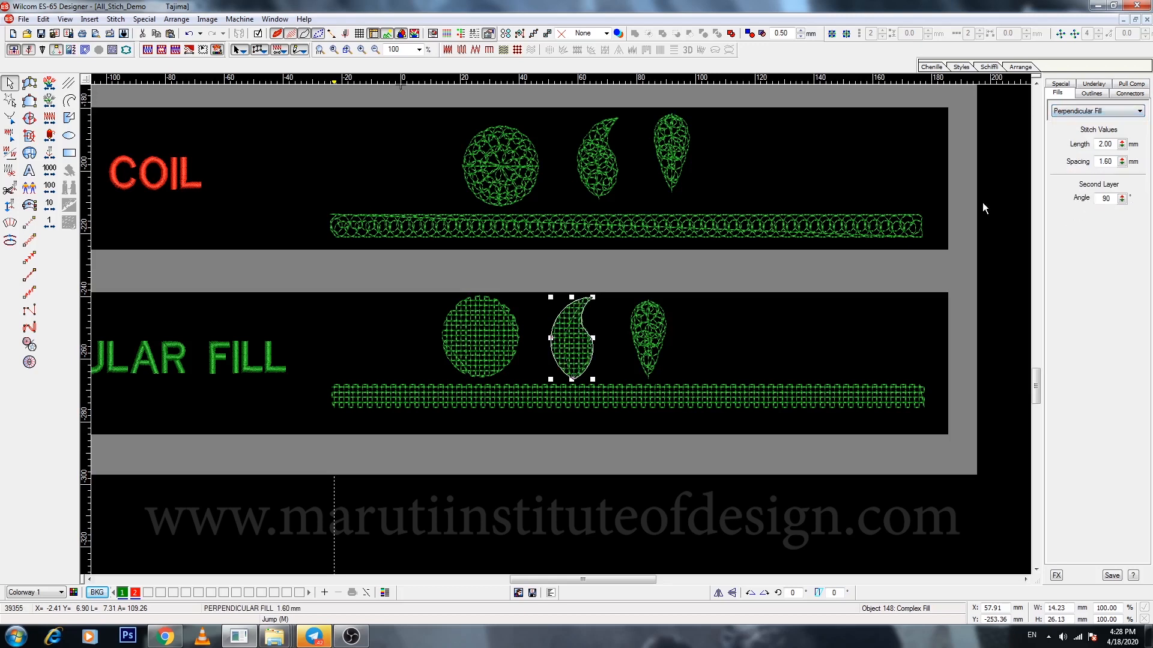
pyautogui.press('Tab')
pyautogui.click(1098, 110)
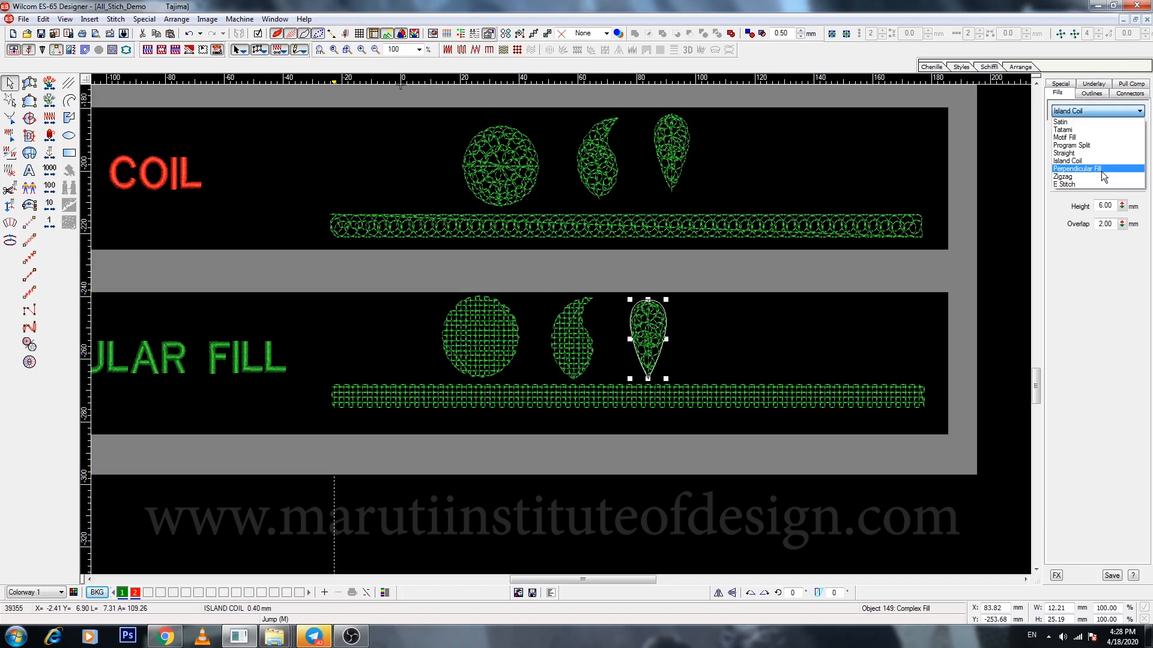
pyautogui.click(1101, 171)
pyautogui.hotkey('shift', 'Tab')
pyautogui.hotkey('shift', 'Tab')
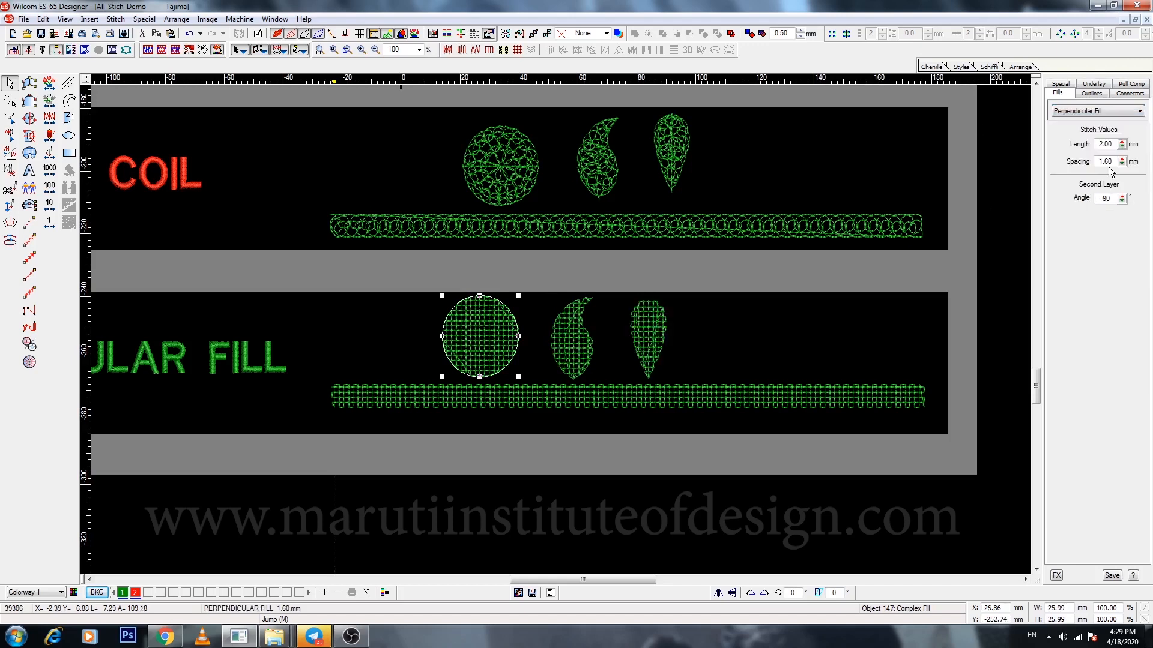
# Examine the PREPENDICULAR FILL shapes up close and review the chart's rows from SATIN down to ISLAND COIL.
pyautogui.press('z')
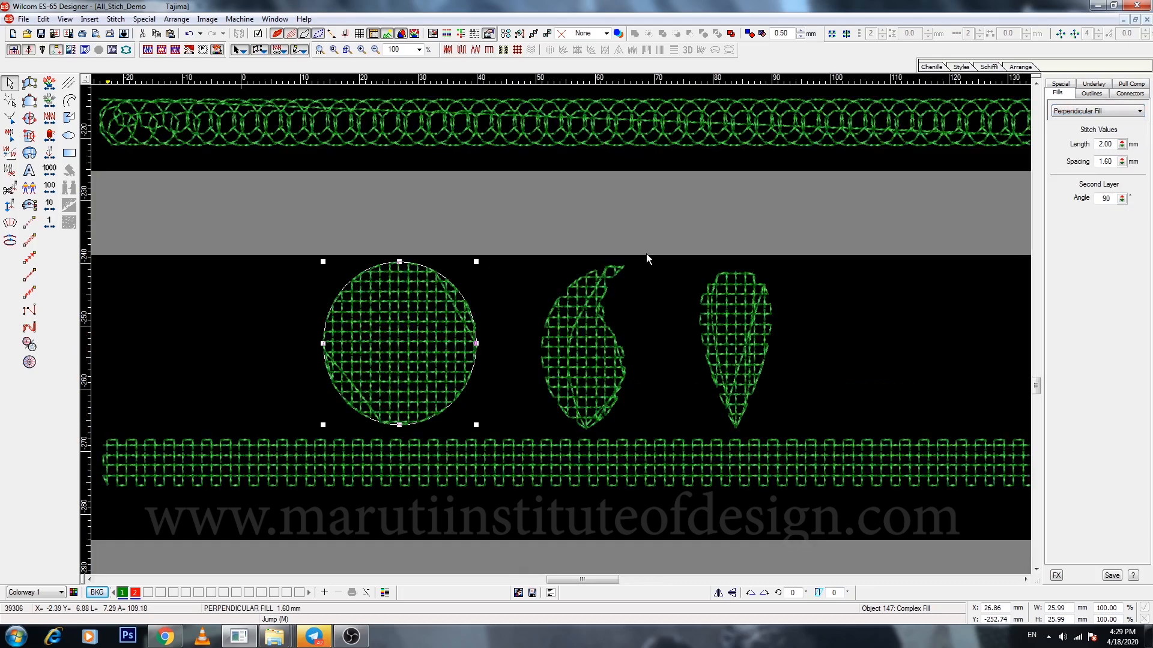
pyautogui.hotkey('shift', 'z')
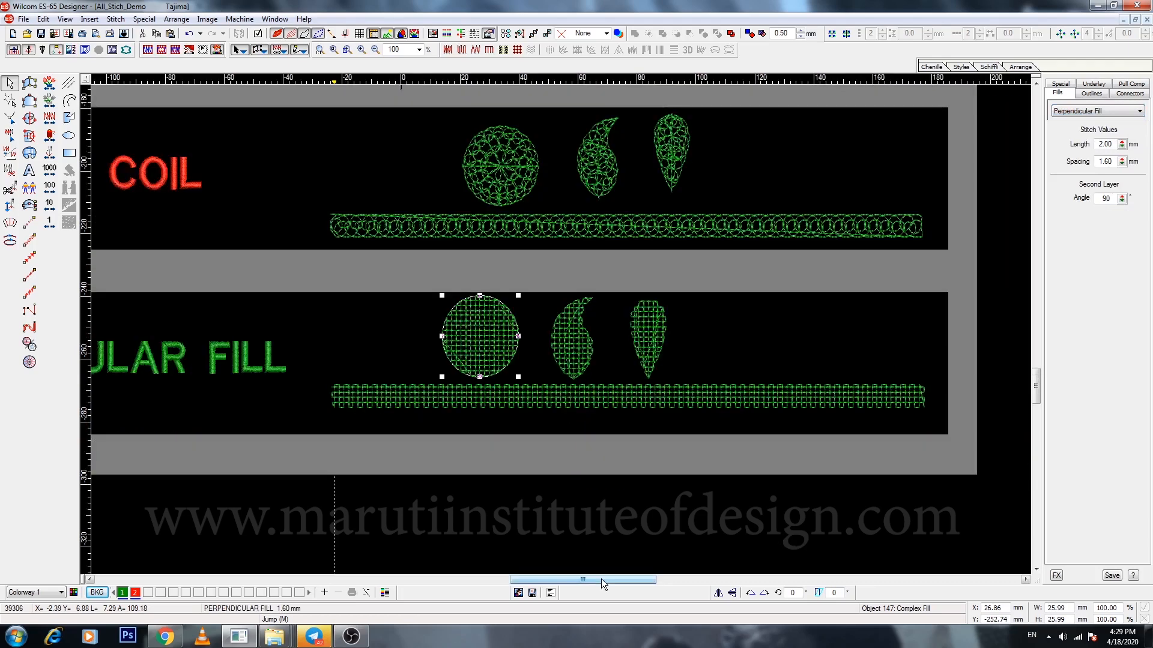
pyautogui.moveTo(600, 579); pyautogui.dragTo(557, 558)
pyautogui.press('0')
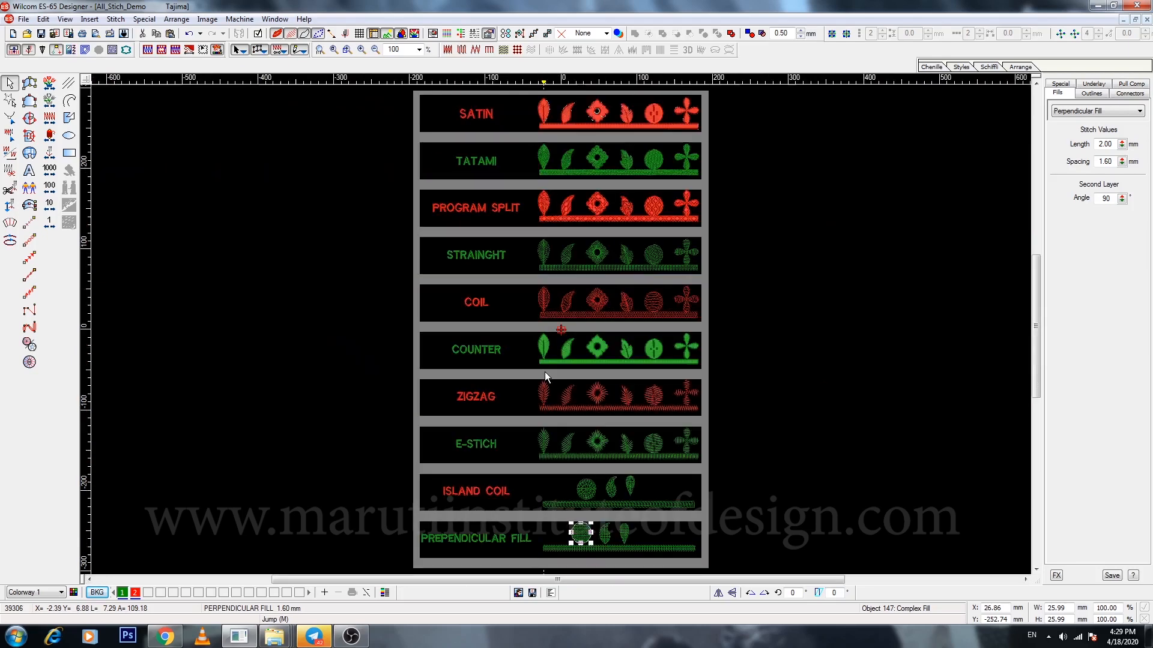
pyautogui.scroll(3, 545, 372)
pyautogui.press('b')
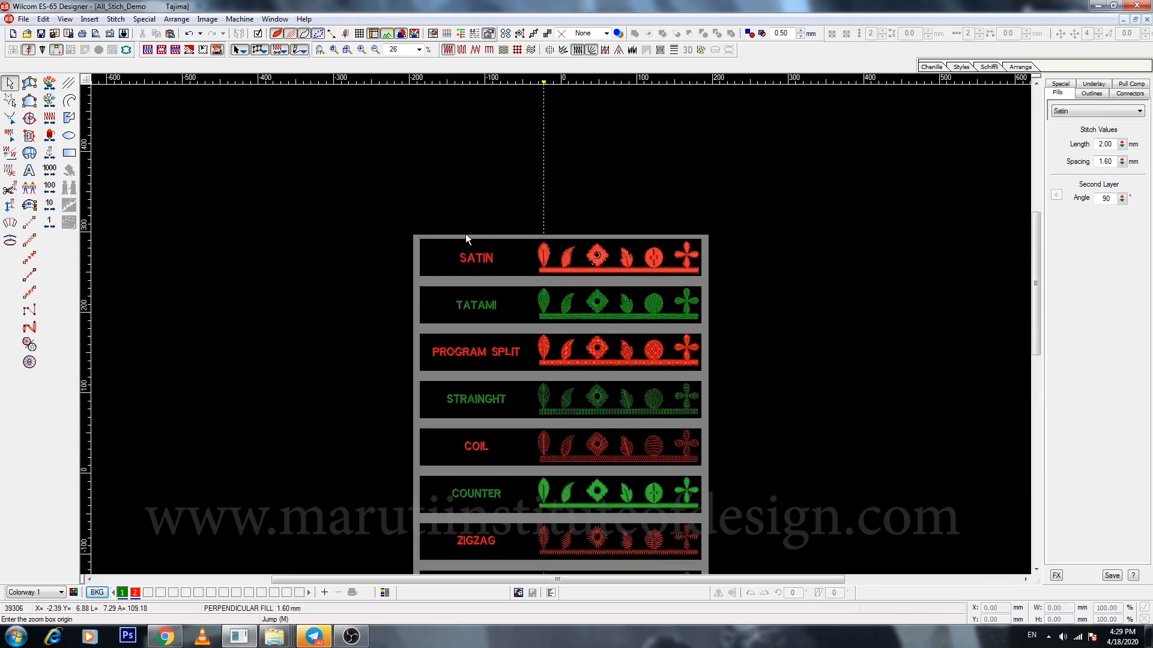
pyautogui.moveTo(439, 228); pyautogui.dragTo(705, 280)
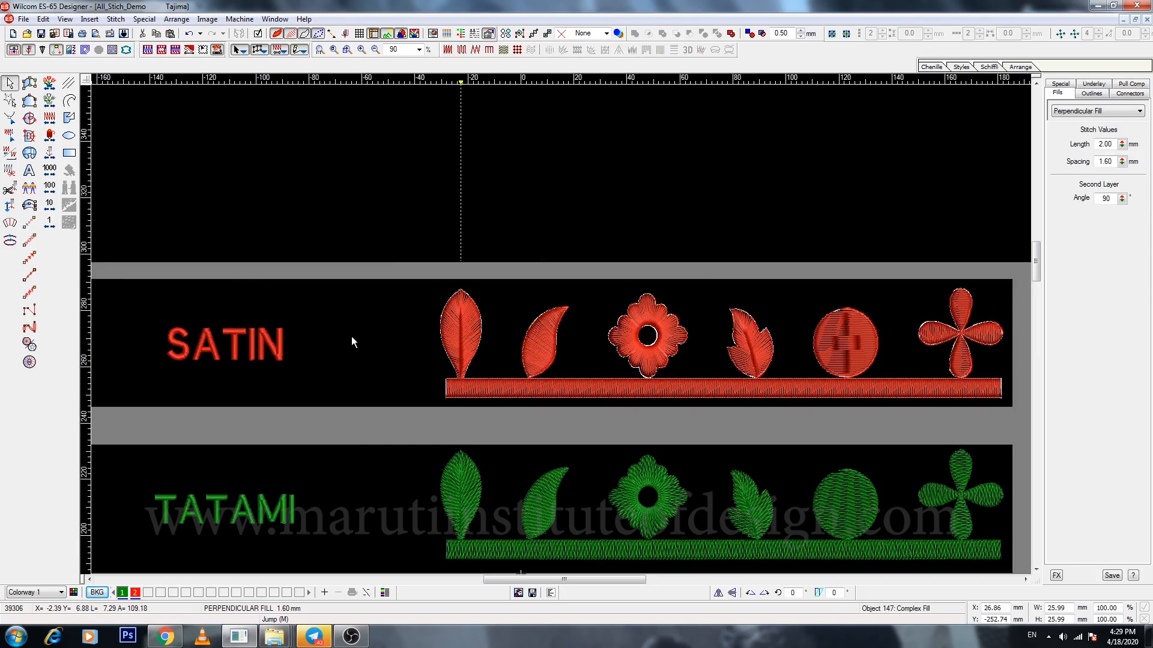
pyautogui.press('b')
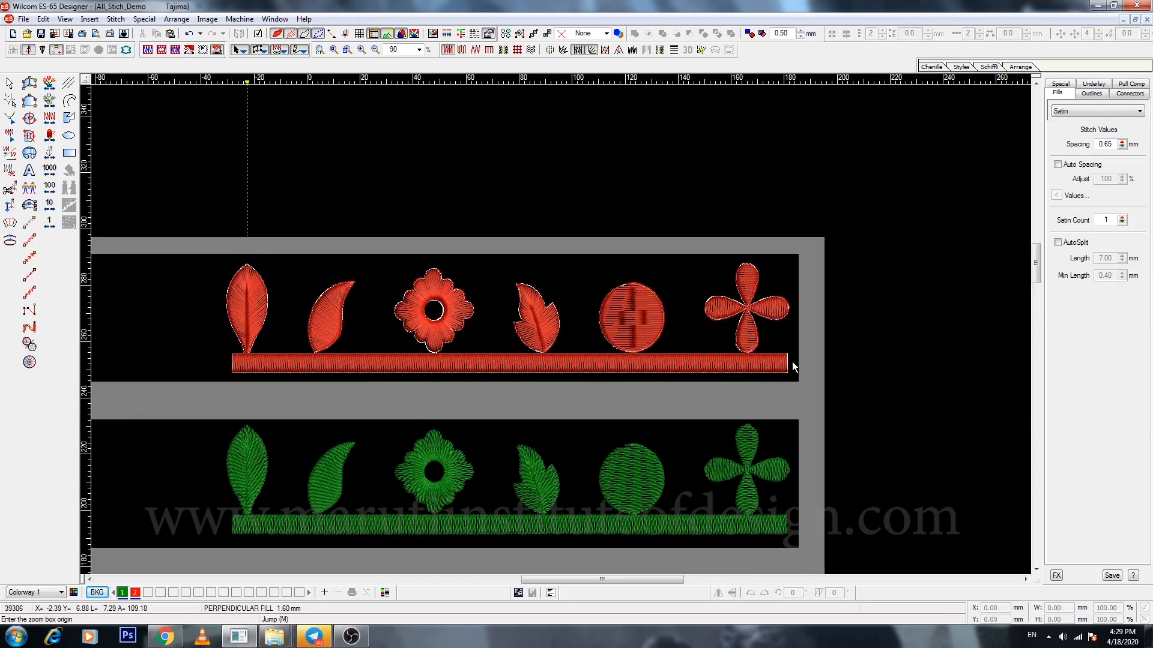
pyautogui.click(790, 376)
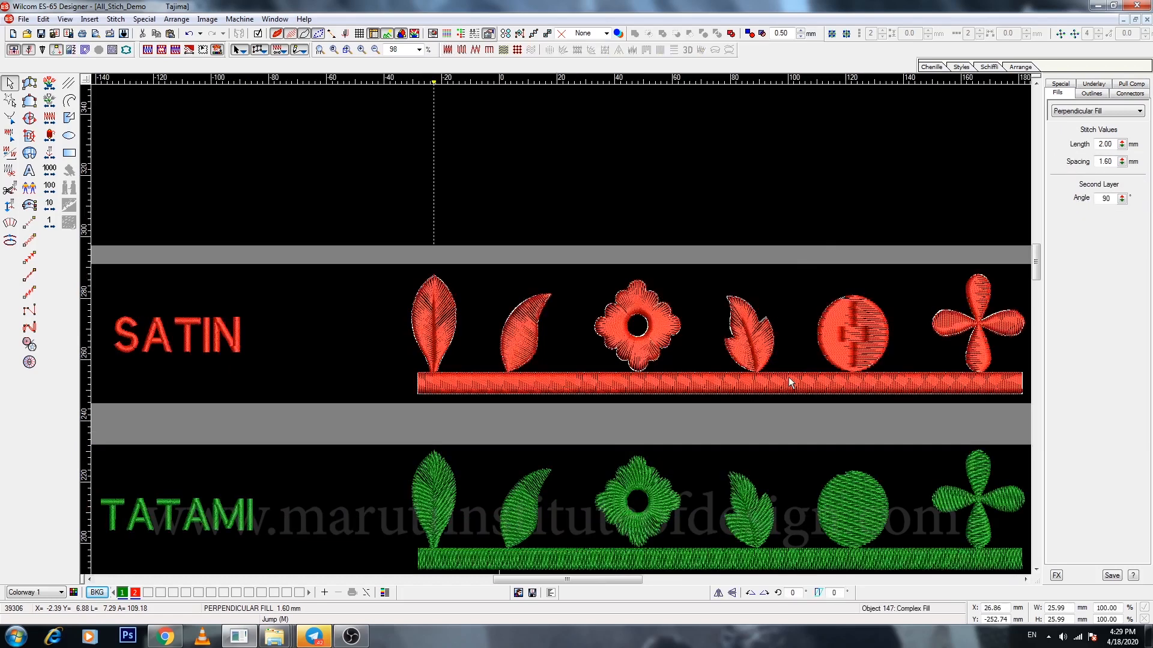
pyautogui.scroll(-2, 787, 377)
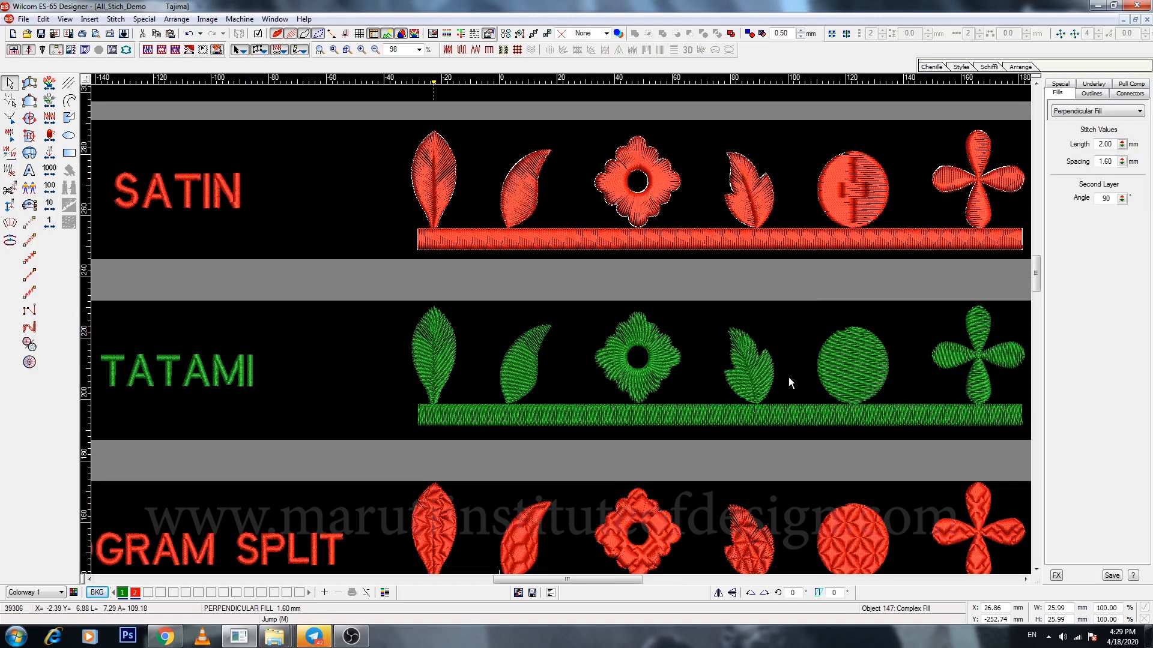
pyautogui.scroll(-1, 788, 377)
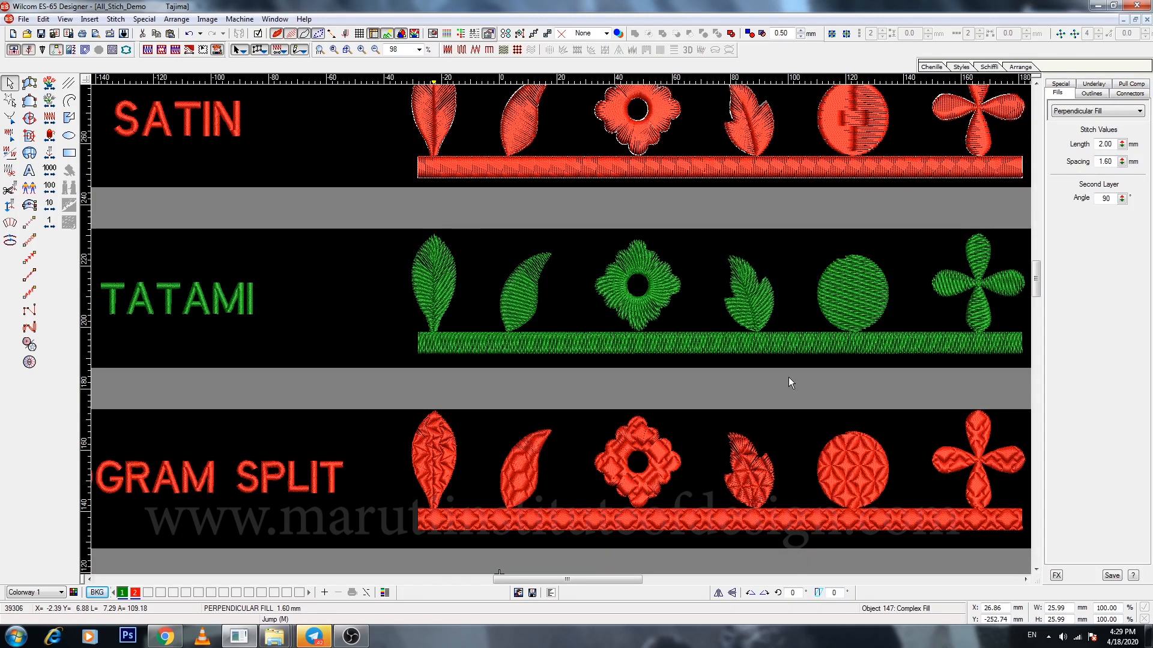
pyautogui.hotkey('shift', 'z')
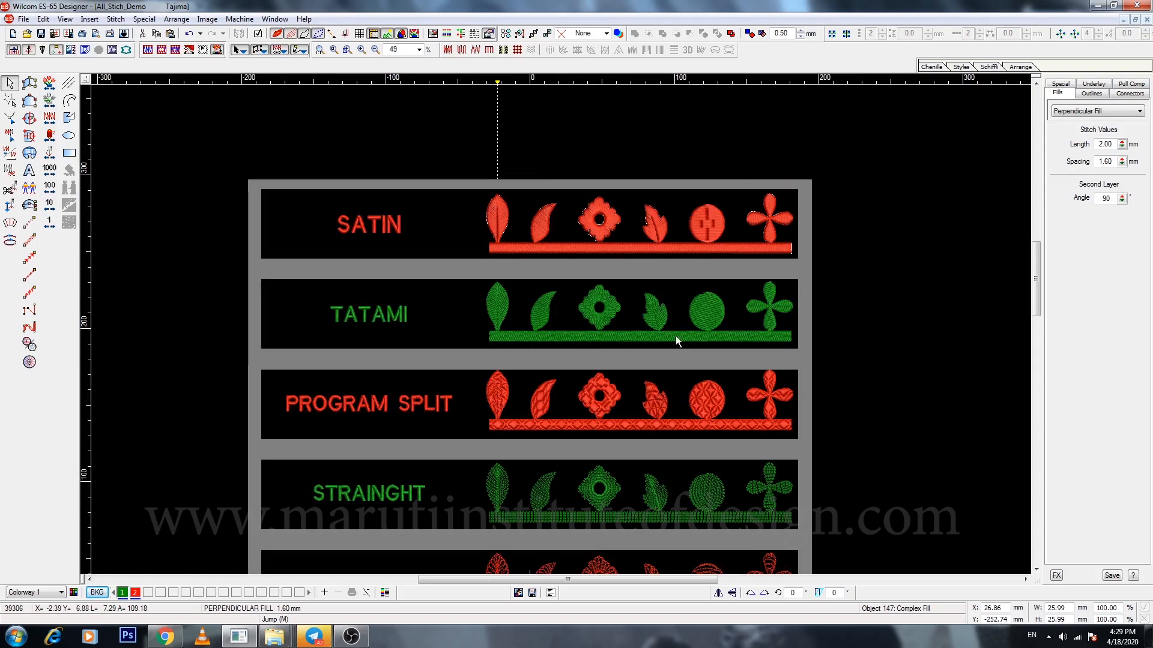
pyautogui.scroll(-2, 676, 339)
pyautogui.scroll(-3, 676, 338)
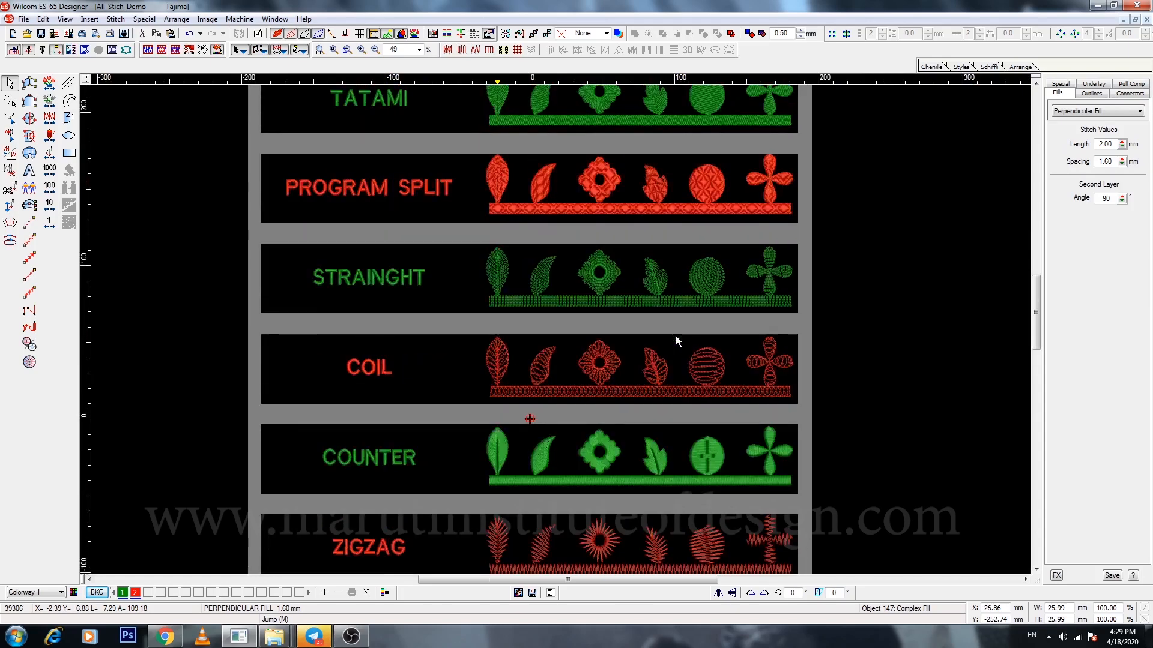
pyautogui.scroll(-1, 676, 340)
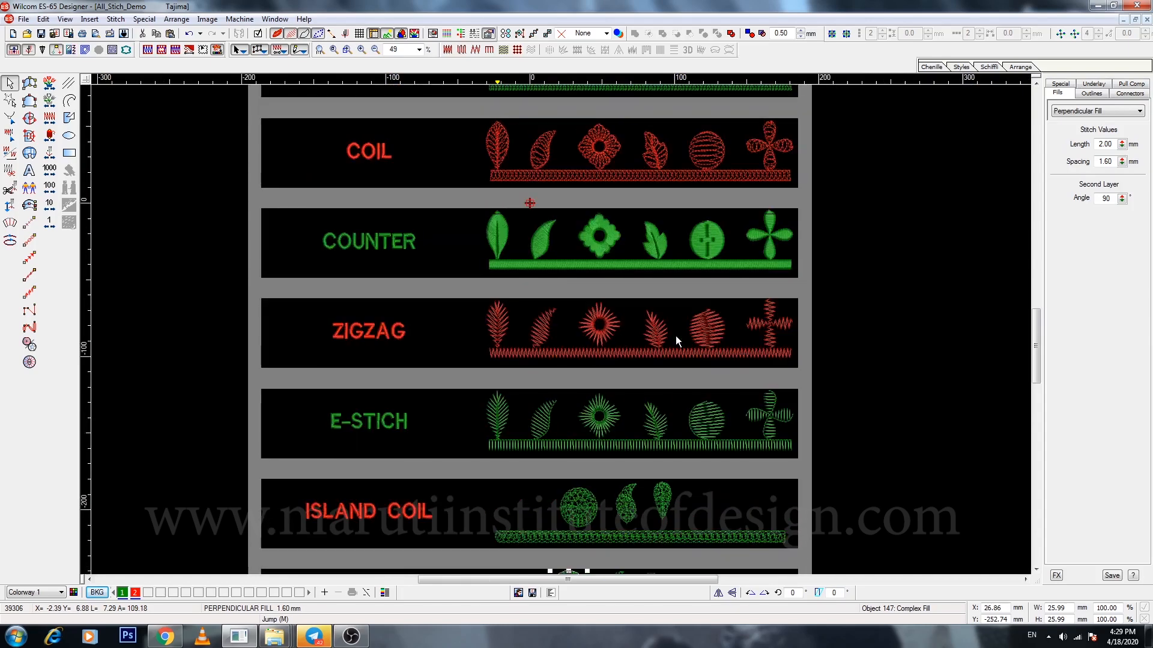
# Recolour the bar, circle, paisley and teardrop in the ISLAND COIL row with red, colour 2.
pyautogui.click(671, 537)
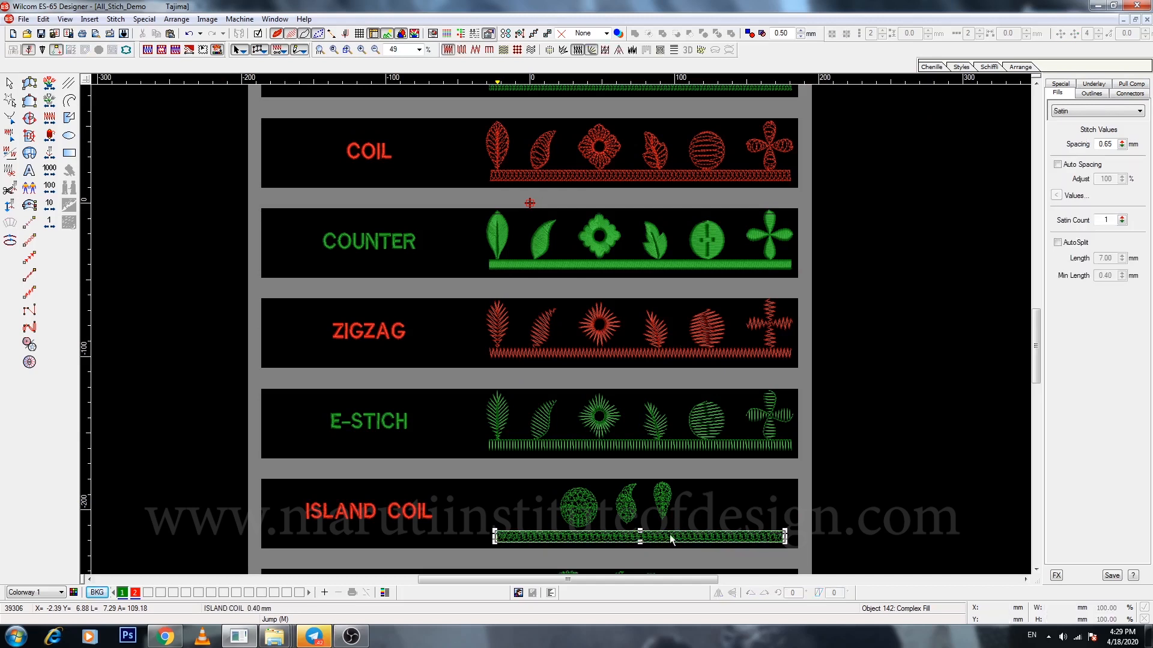
pyautogui.keyDown('ctrl'); pyautogui.click(590, 518); pyautogui.keyUp('ctrl')
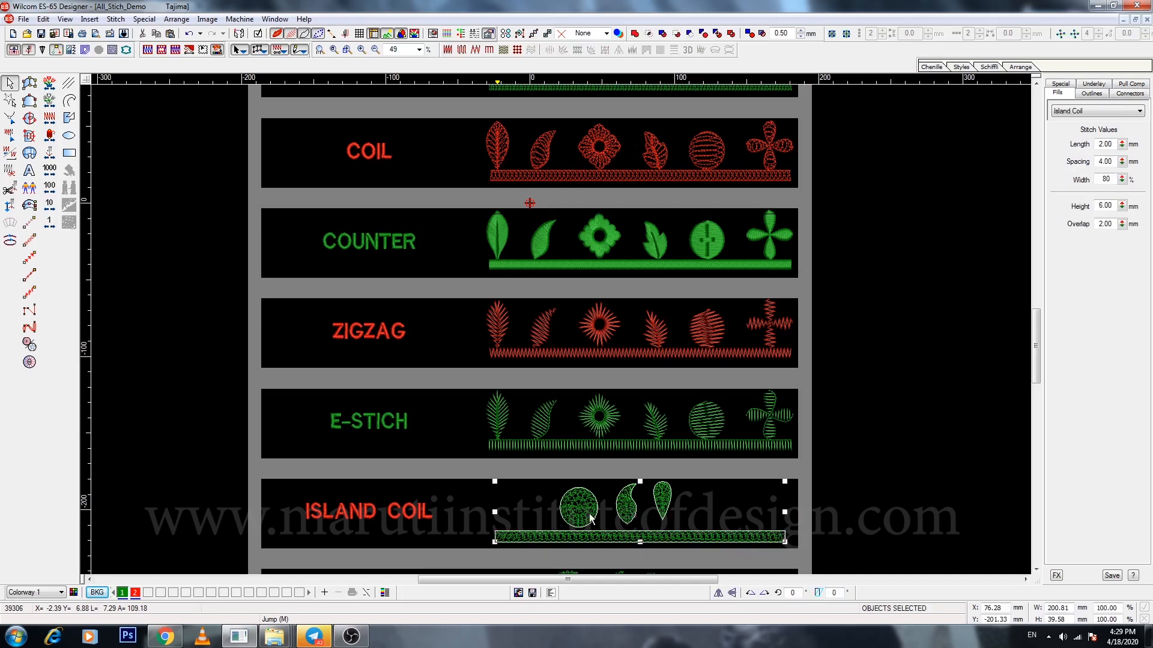
pyautogui.click(135, 592)
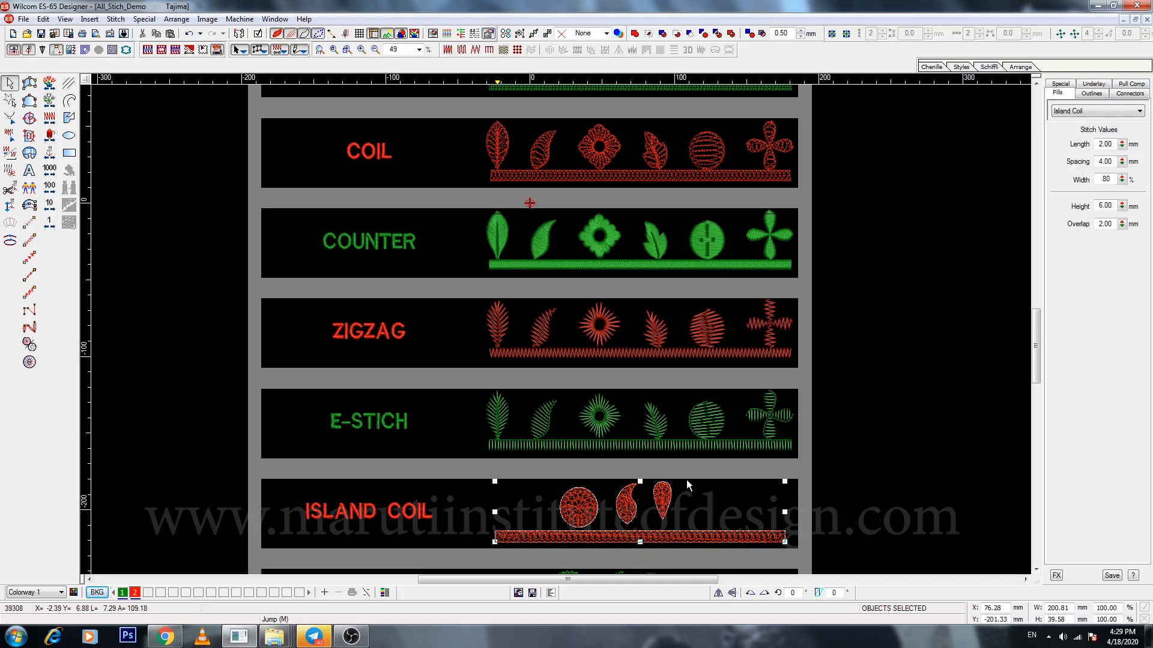
# Inspect all ten rows of the finished stitch chart up close, from SATIN to PREPENDICULAR FILL, and return to the whole design.
pyautogui.press('0')
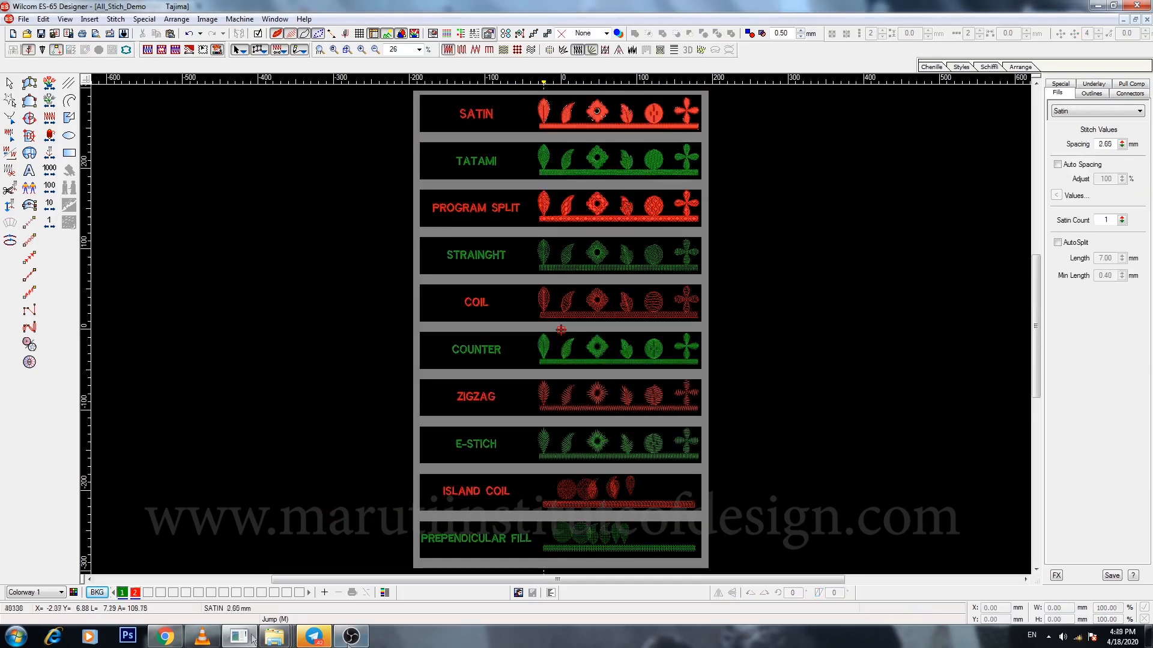
pyautogui.press('b')
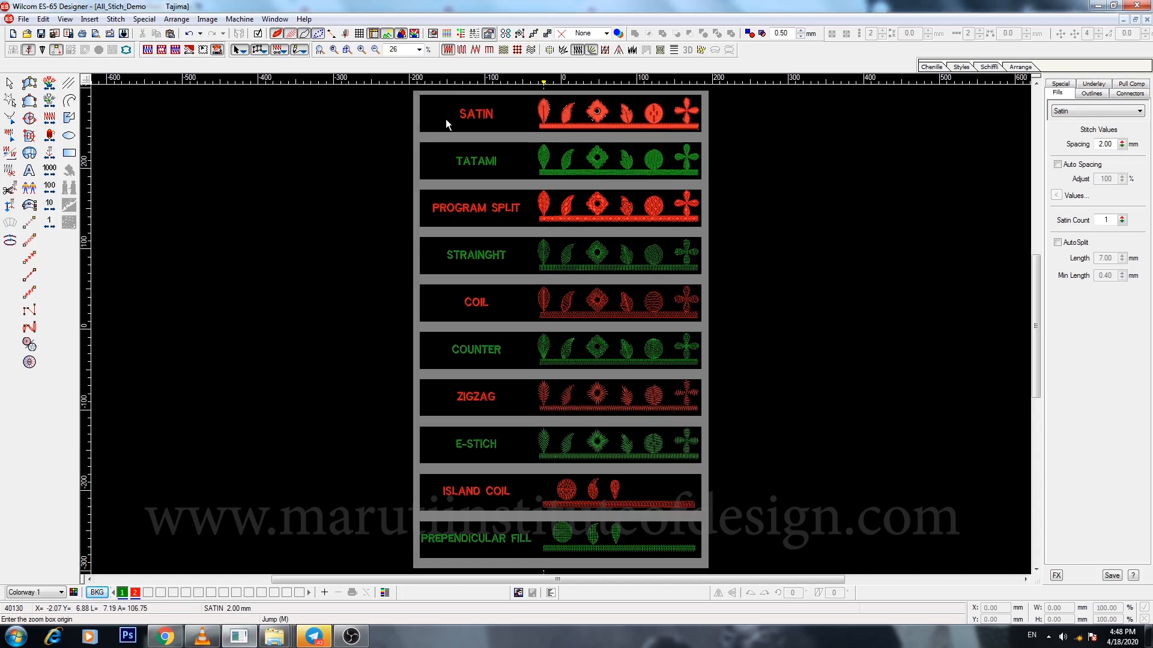
pyautogui.click(707, 142)
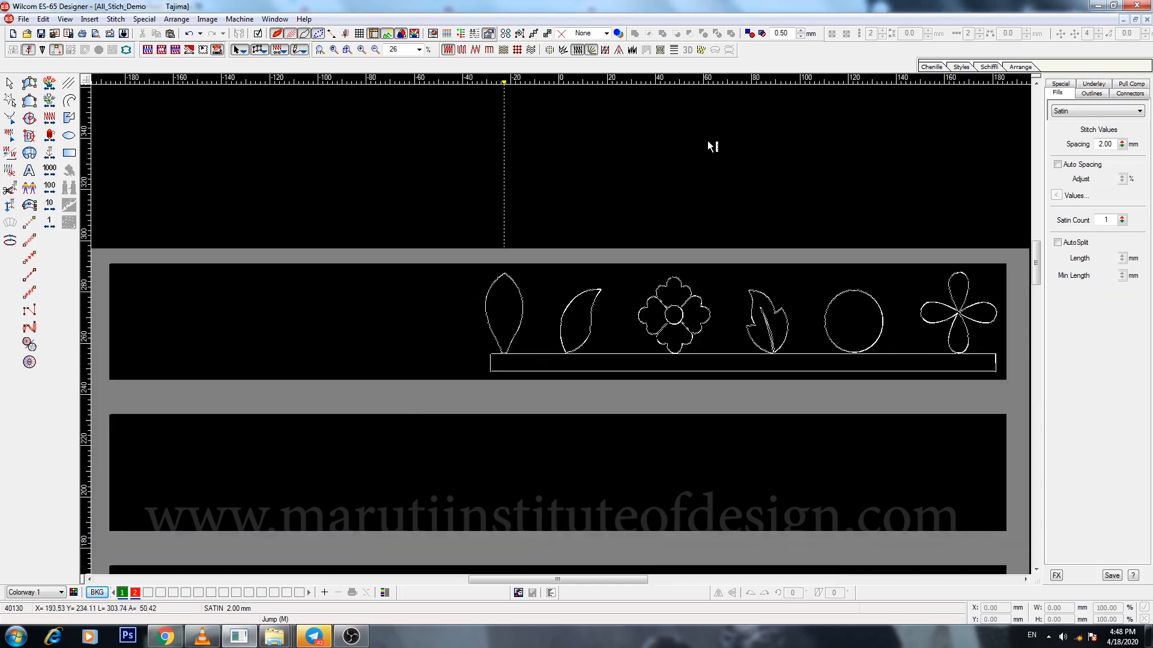
pyautogui.scroll(-2, 709, 146)
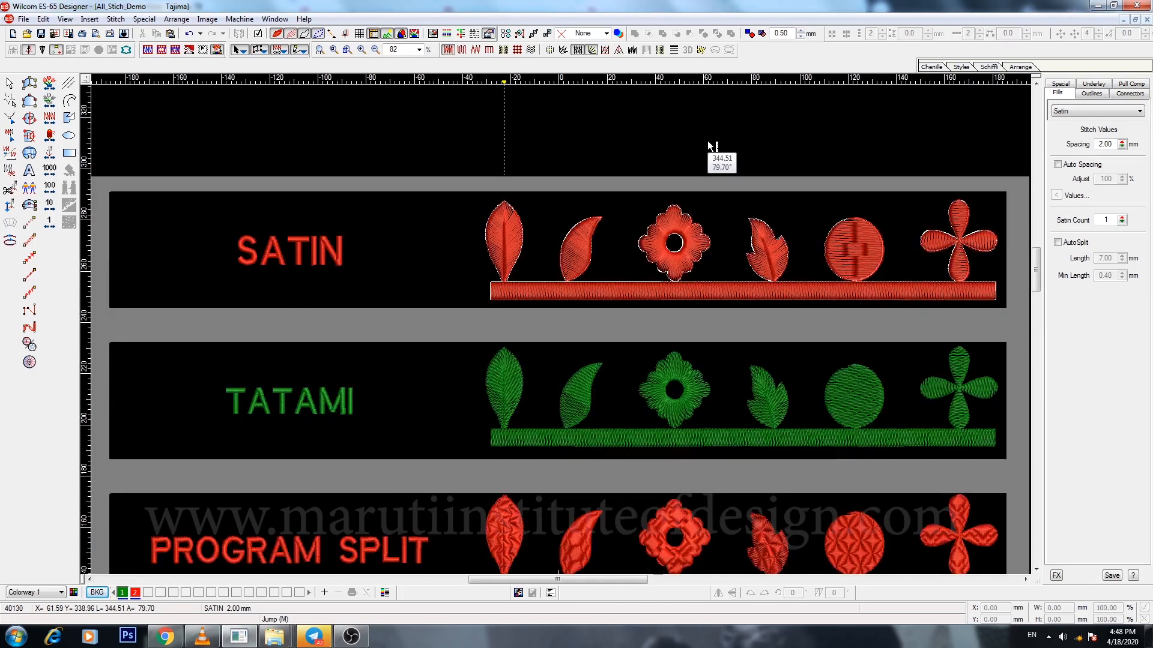
pyautogui.scroll(-4, 708, 146)
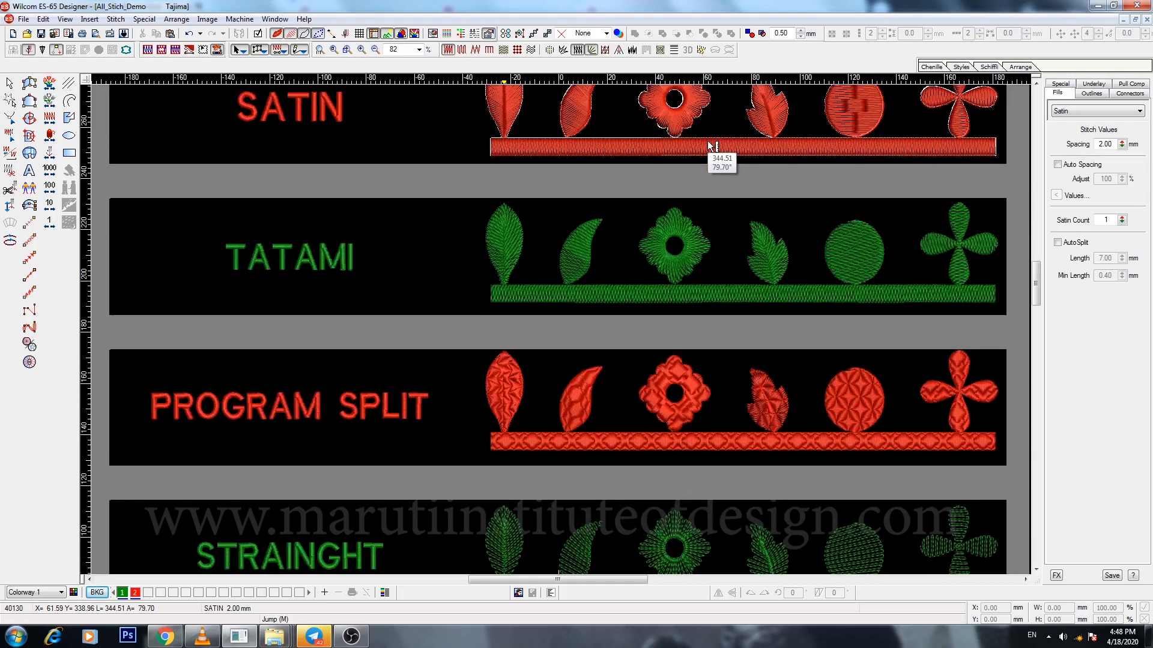
pyautogui.scroll(-2, 710, 146)
pyautogui.scroll(-2, 710, 146)
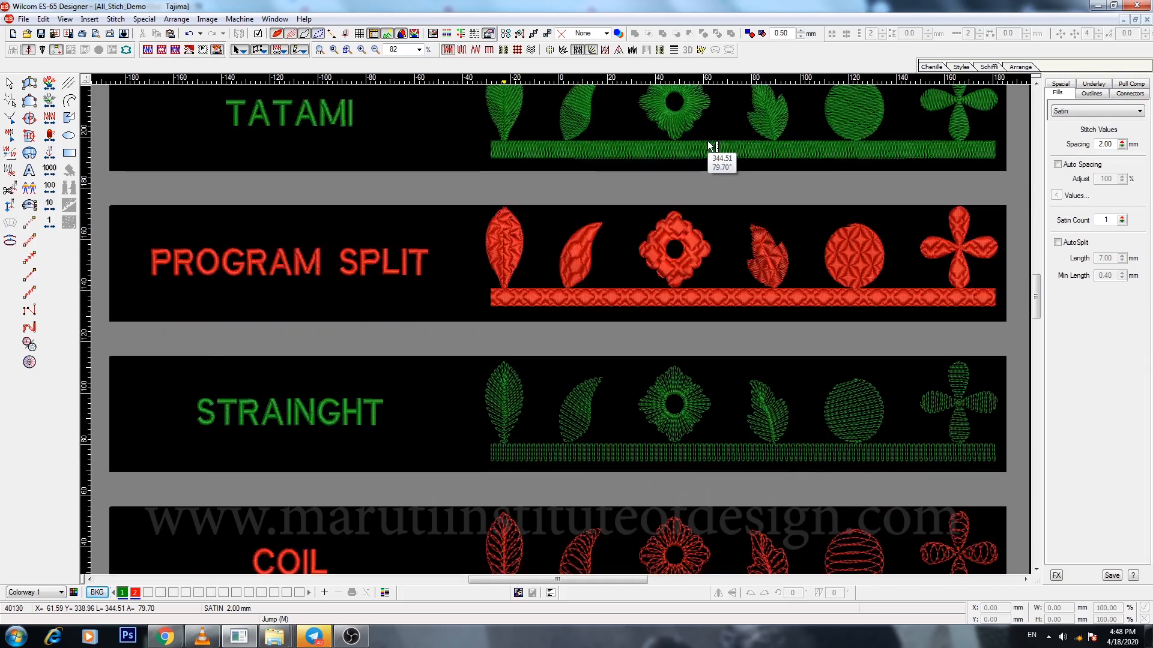
pyautogui.scroll(-2, 710, 146)
pyautogui.scroll(-2, 710, 146)
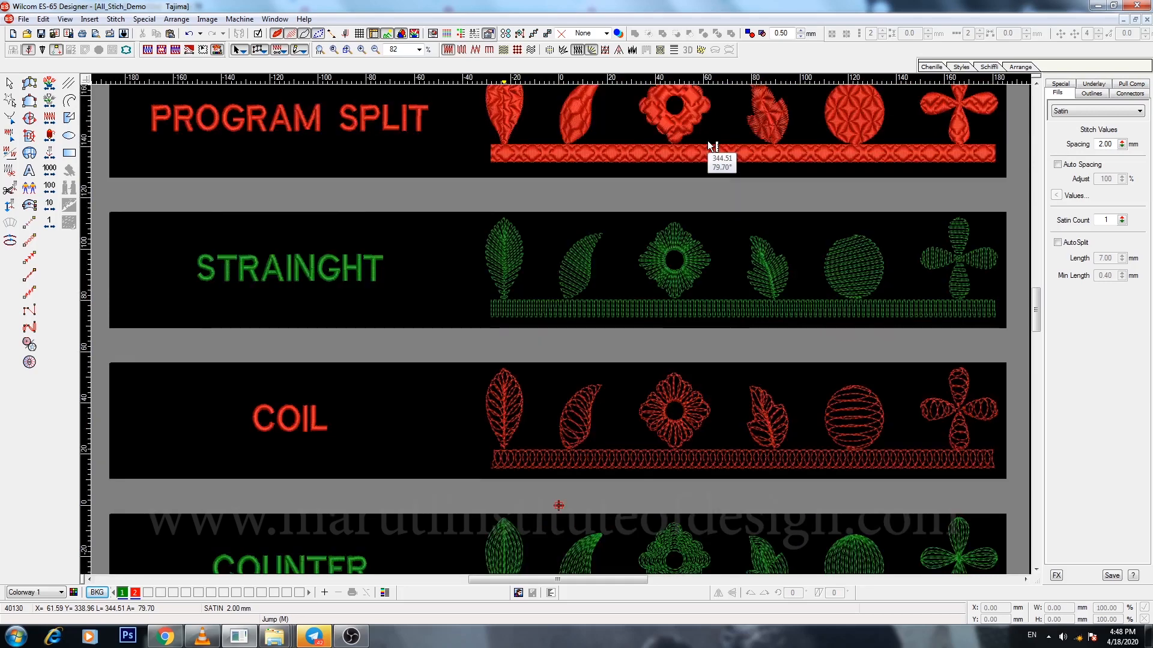
pyautogui.scroll(-2, 709, 146)
pyautogui.scroll(-2, 710, 145)
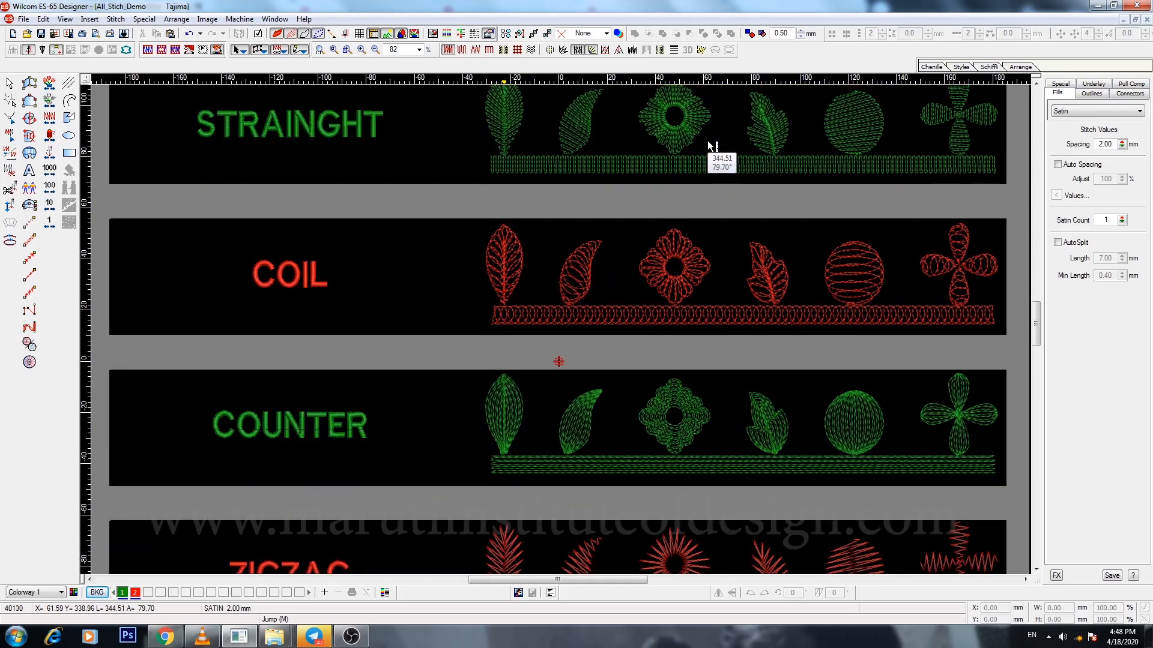
pyautogui.scroll(-2, 710, 146)
pyautogui.scroll(-4, 710, 144)
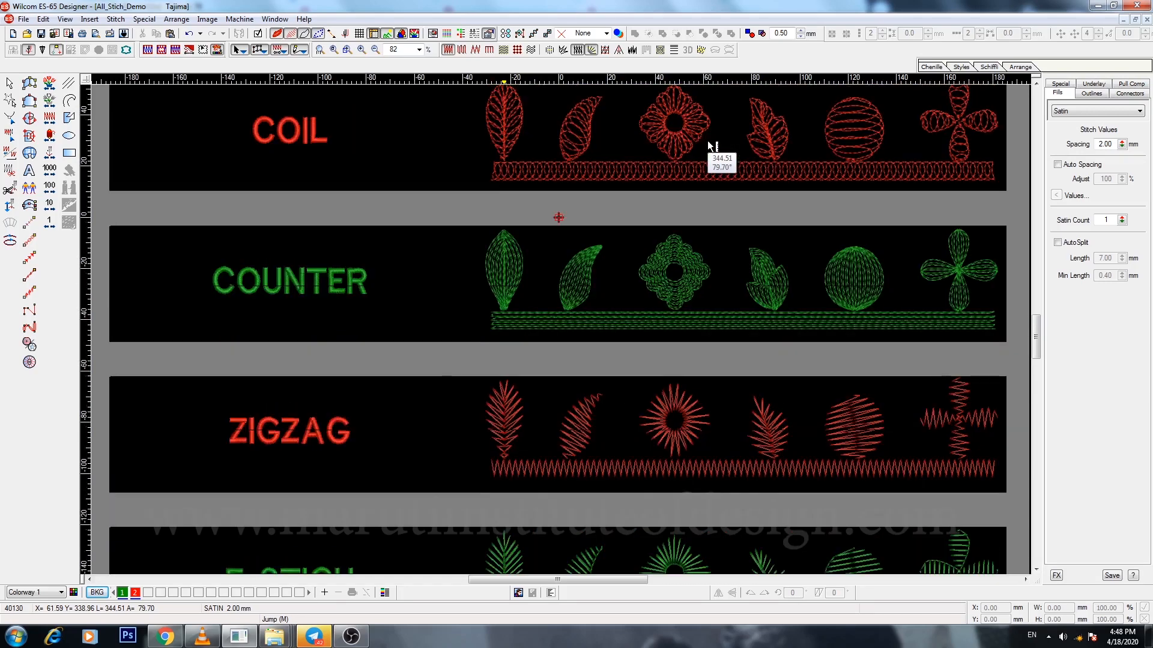
pyautogui.scroll(-1, 710, 145)
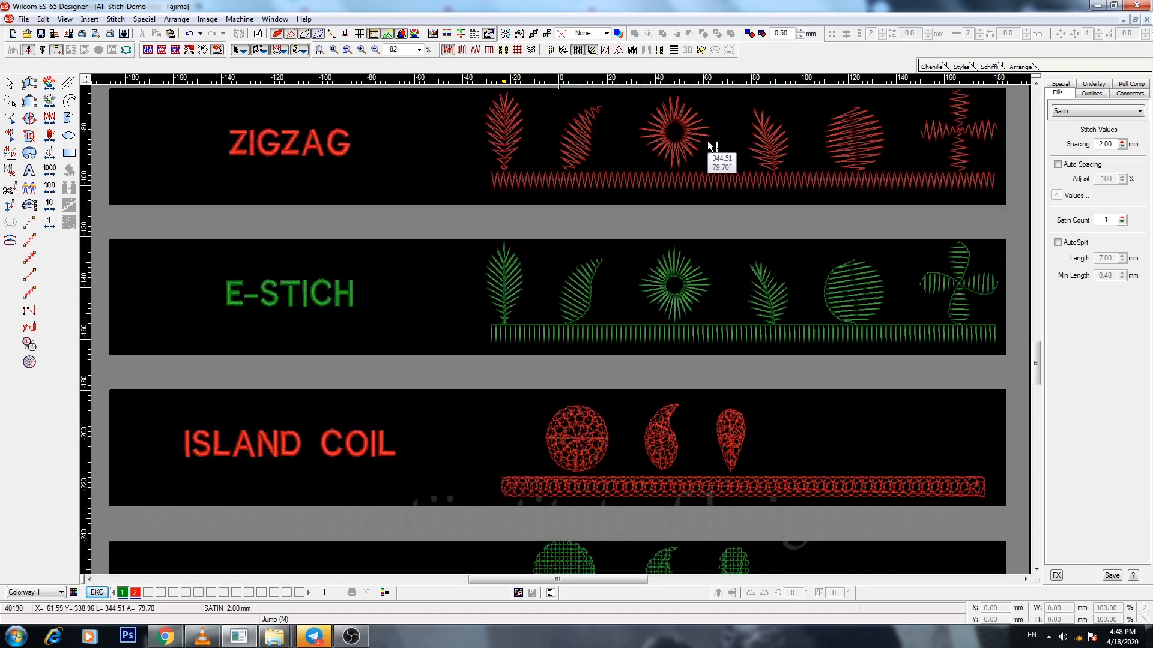
pyautogui.scroll(-1, 710, 146)
pyautogui.scroll(-1, 710, 146)
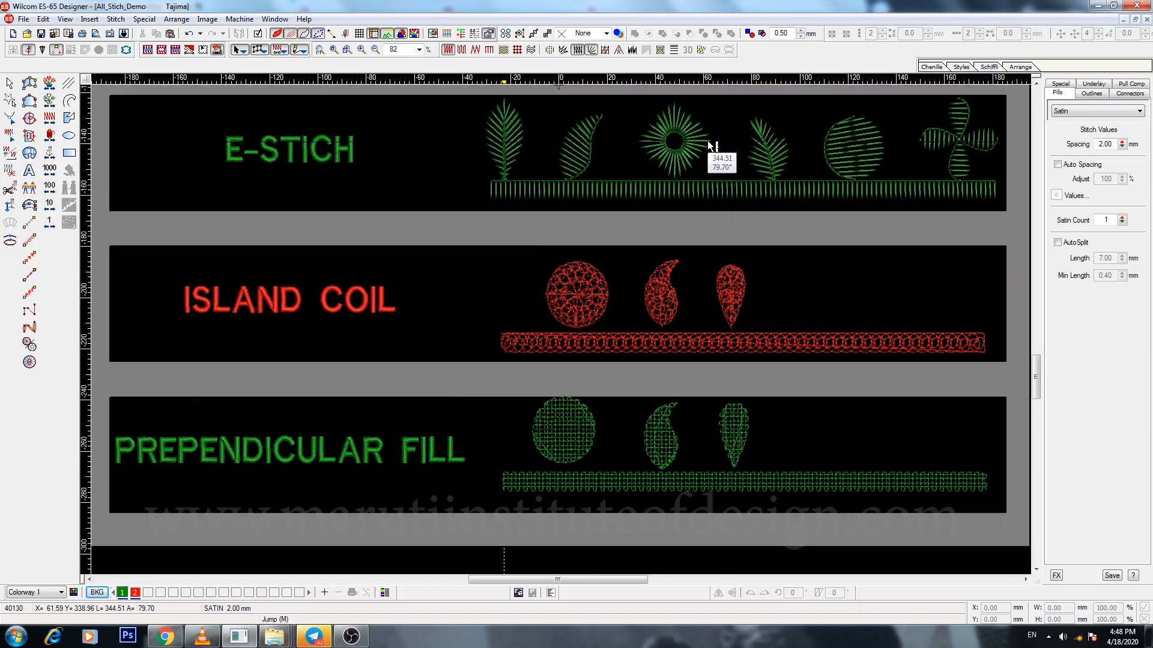
pyautogui.press('0')
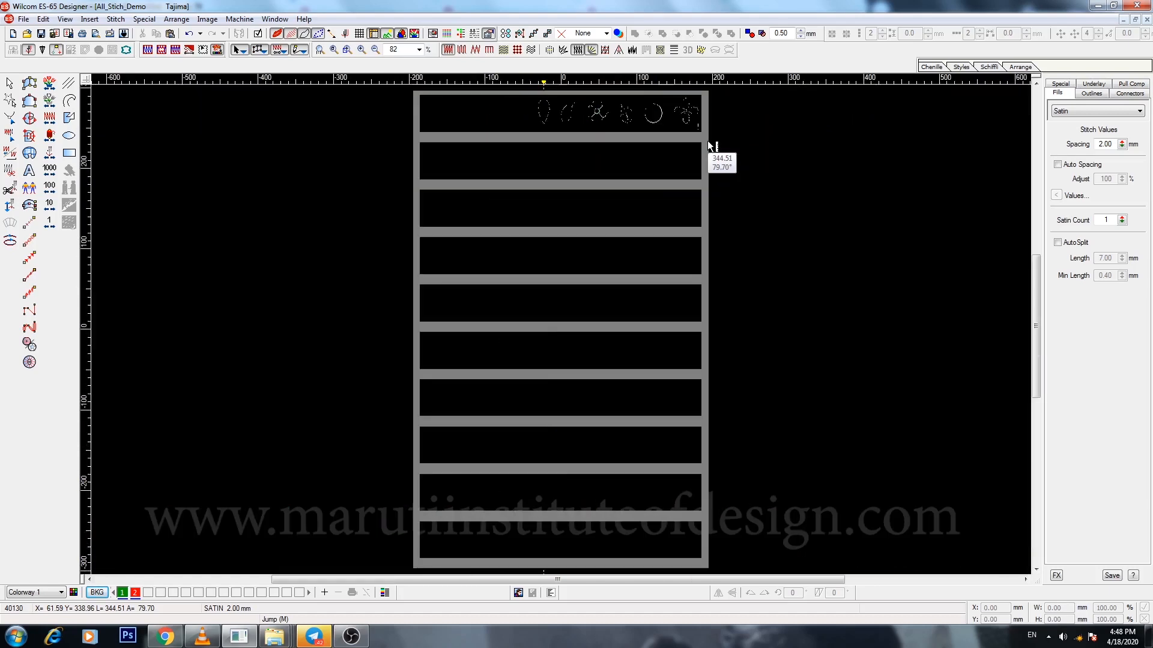